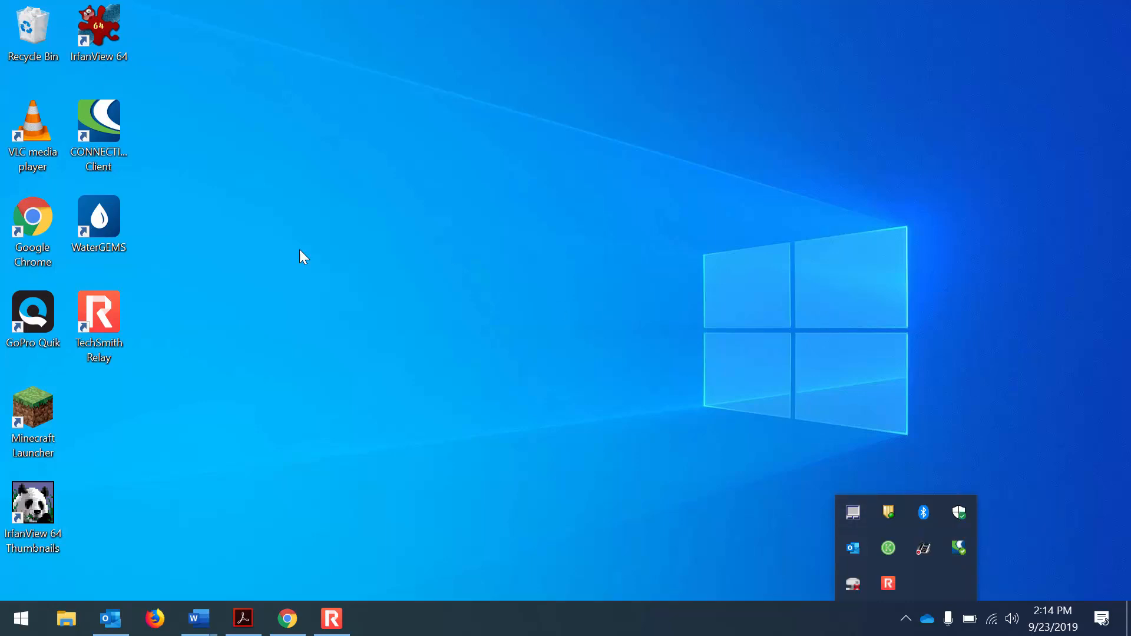
- Open WaterGEMS and create a new hydraulic model, declining change tracking
{"action": "left_click", "coordinate": [100, 224]}
{"action": "double_click", "coordinate": [100, 225]}
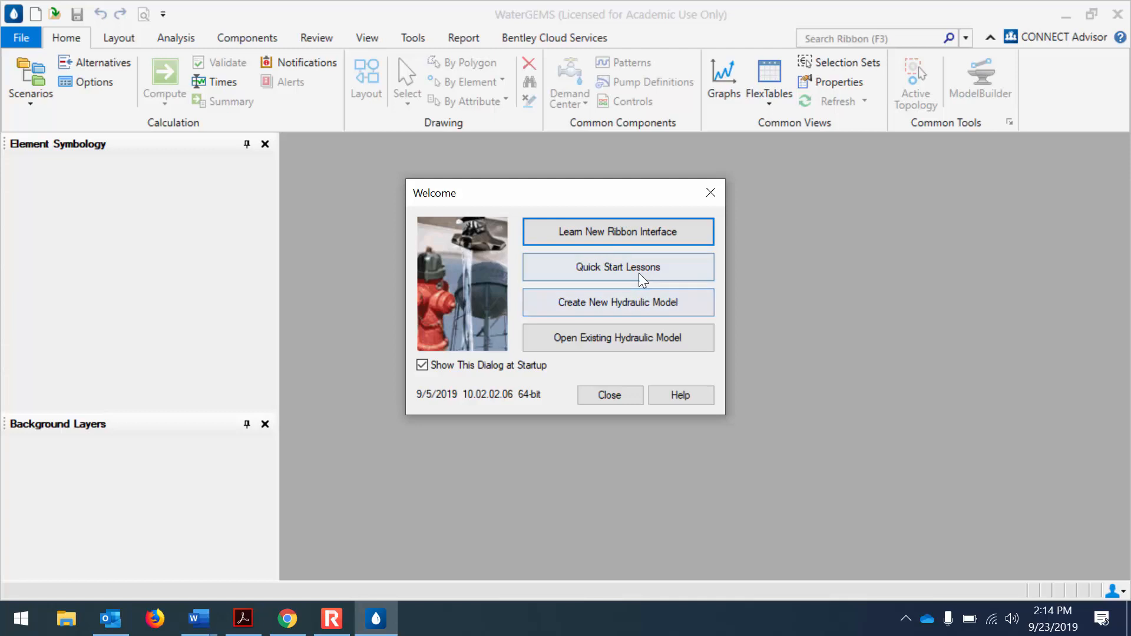
{"action": "left_click", "coordinate": [640, 306]}
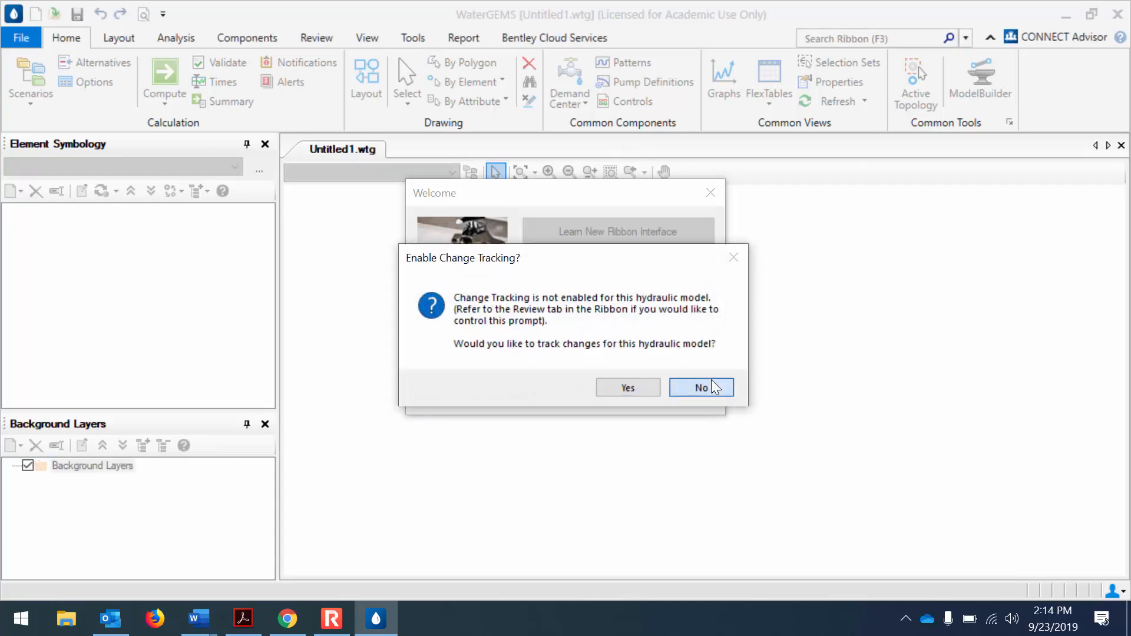
{"action": "left_click", "coordinate": [701, 387]}
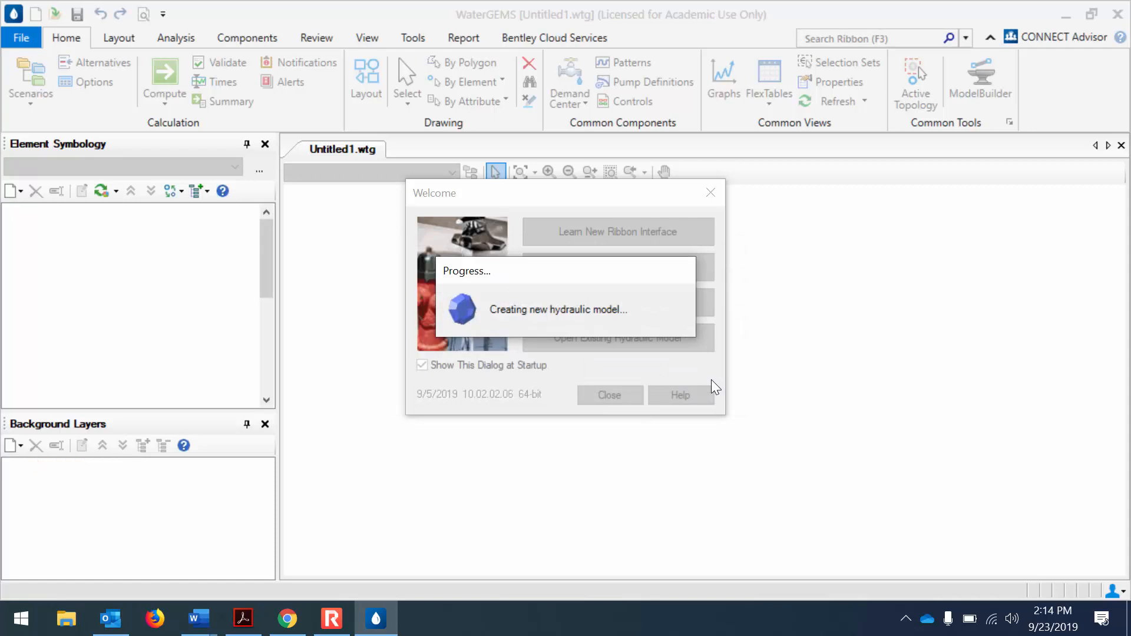
- Check the default unit system for new hydraulic models in the program options
{"action": "left_click", "coordinate": [412, 43]}
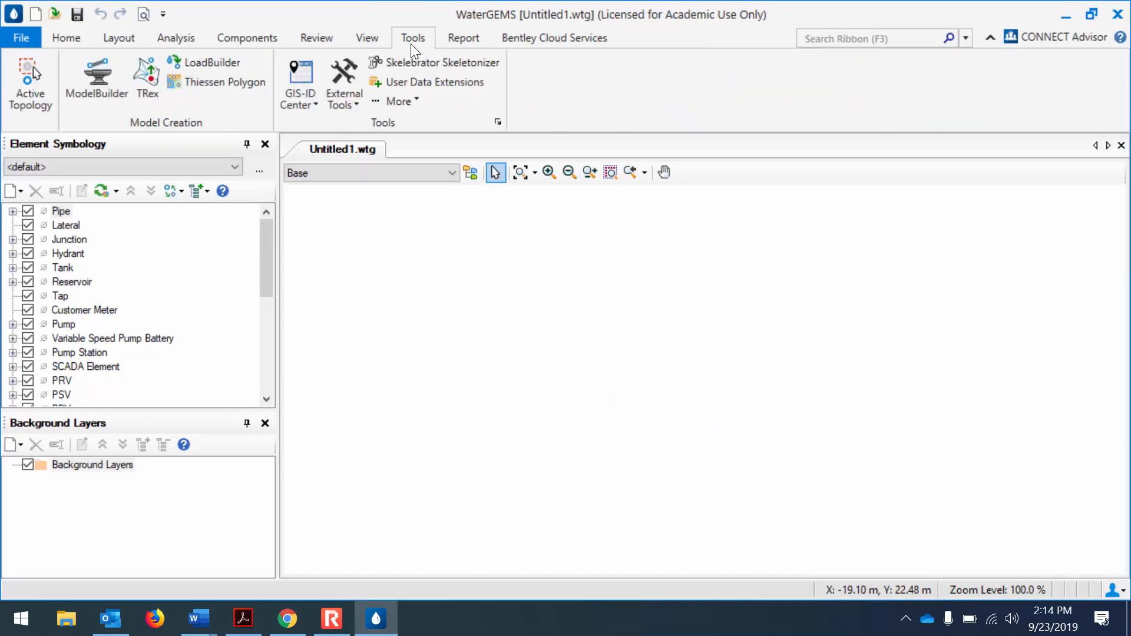
{"action": "left_click", "coordinate": [412, 106]}
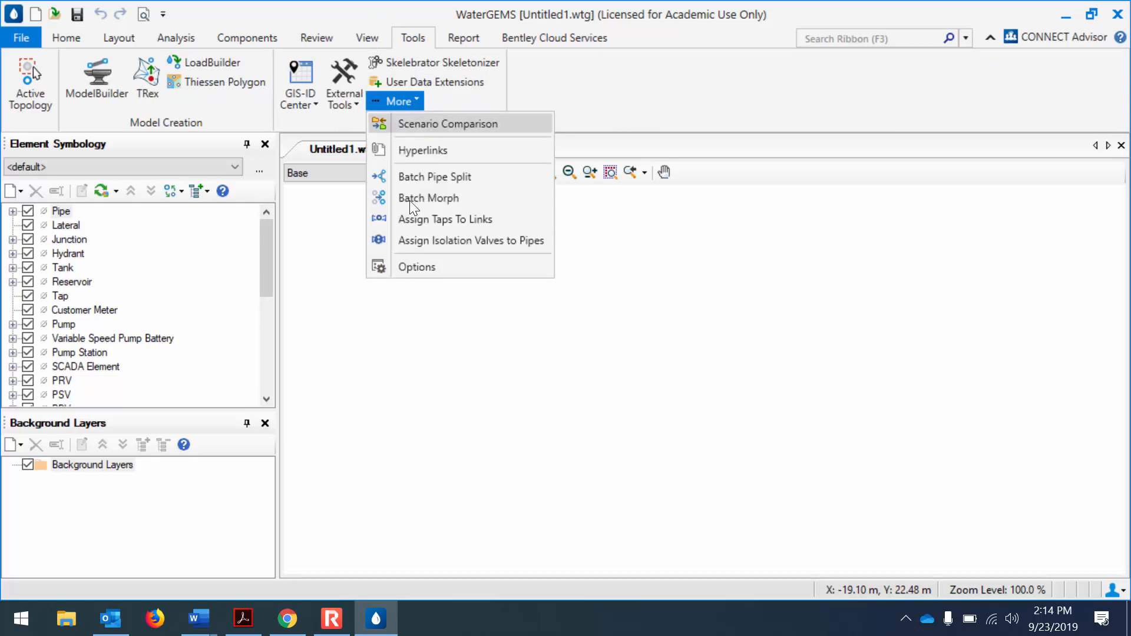
{"action": "left_click", "coordinate": [412, 268]}
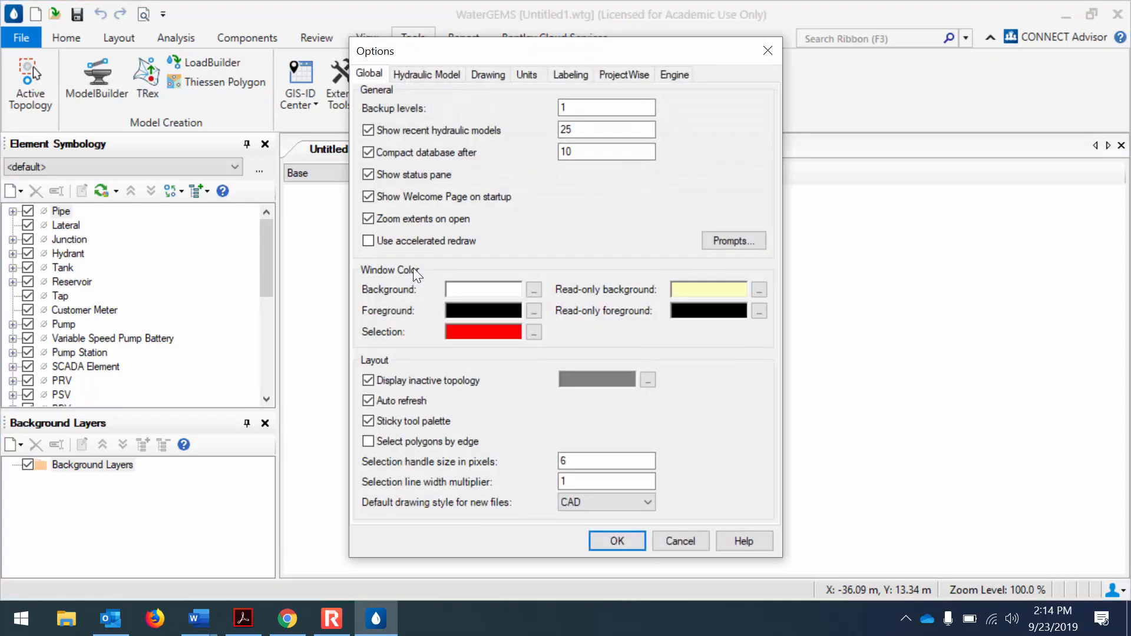
{"action": "left_click", "coordinate": [526, 75]}
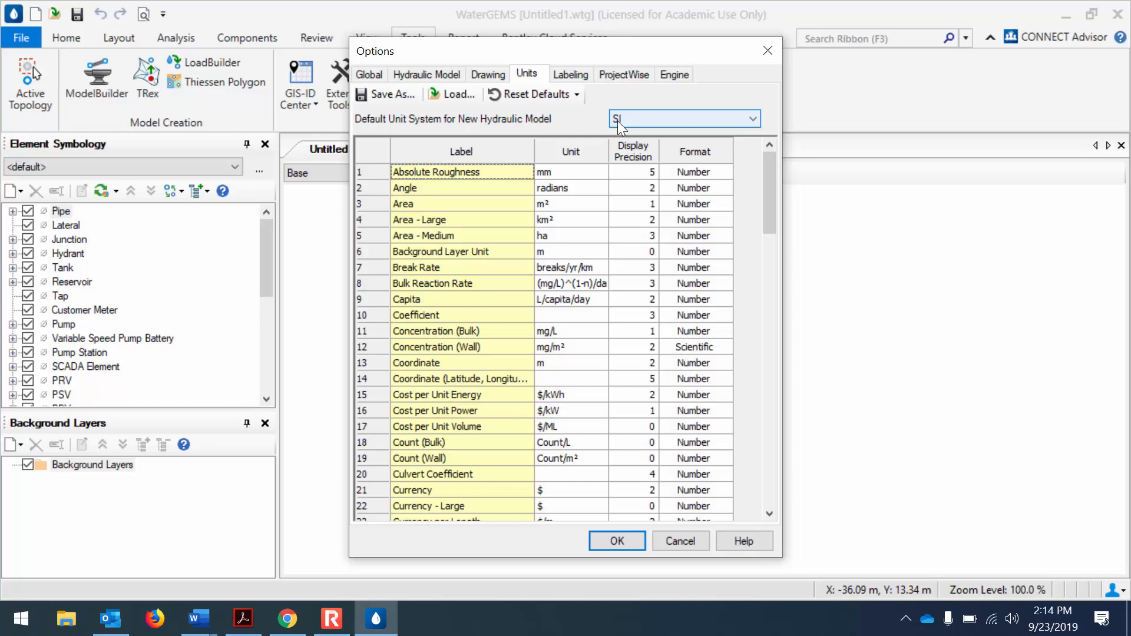
{"action": "left_click", "coordinate": [618, 540]}
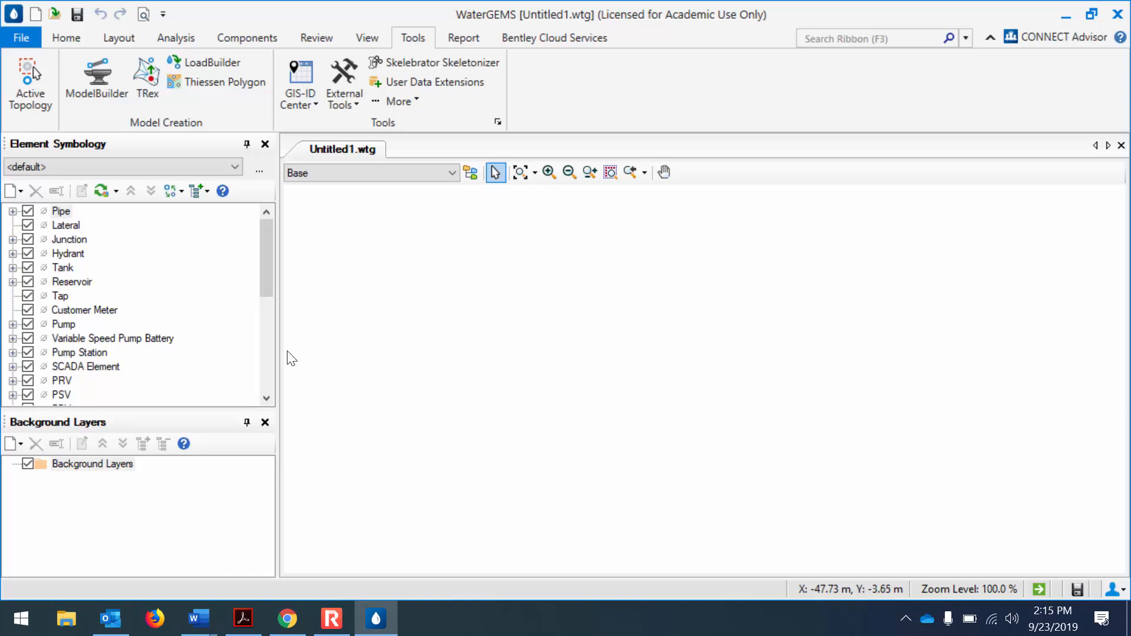
- Set the Friction Method to Darcy-Weisbach in the Base Calculation Options of the Steady State/EPS Solver
{"action": "left_click", "coordinate": [173, 37]}
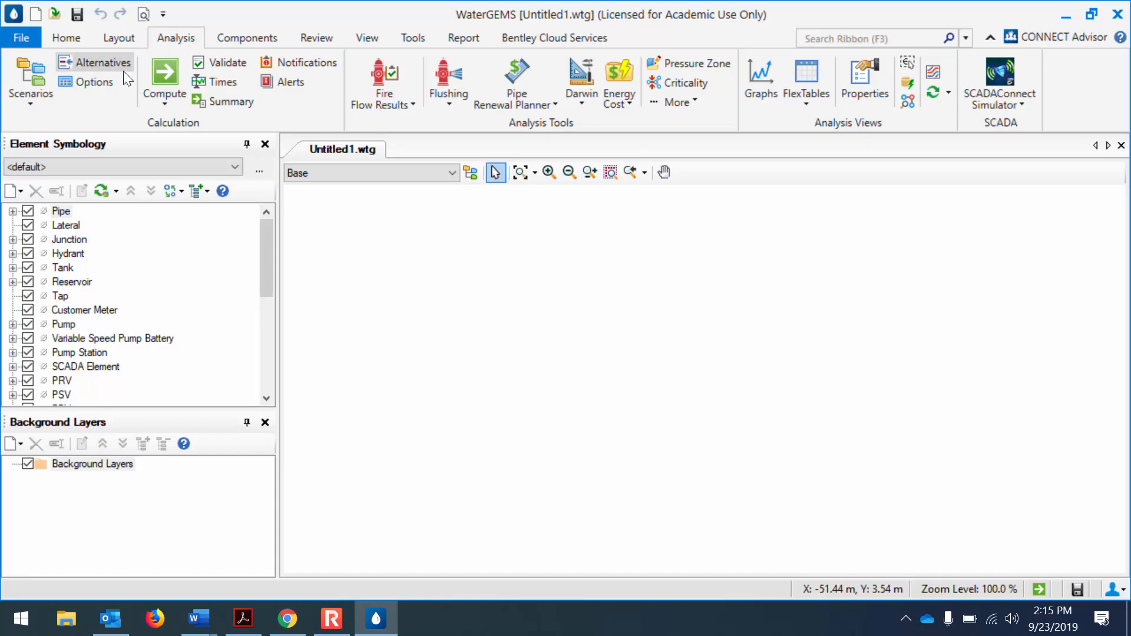
{"action": "left_click", "coordinate": [97, 81]}
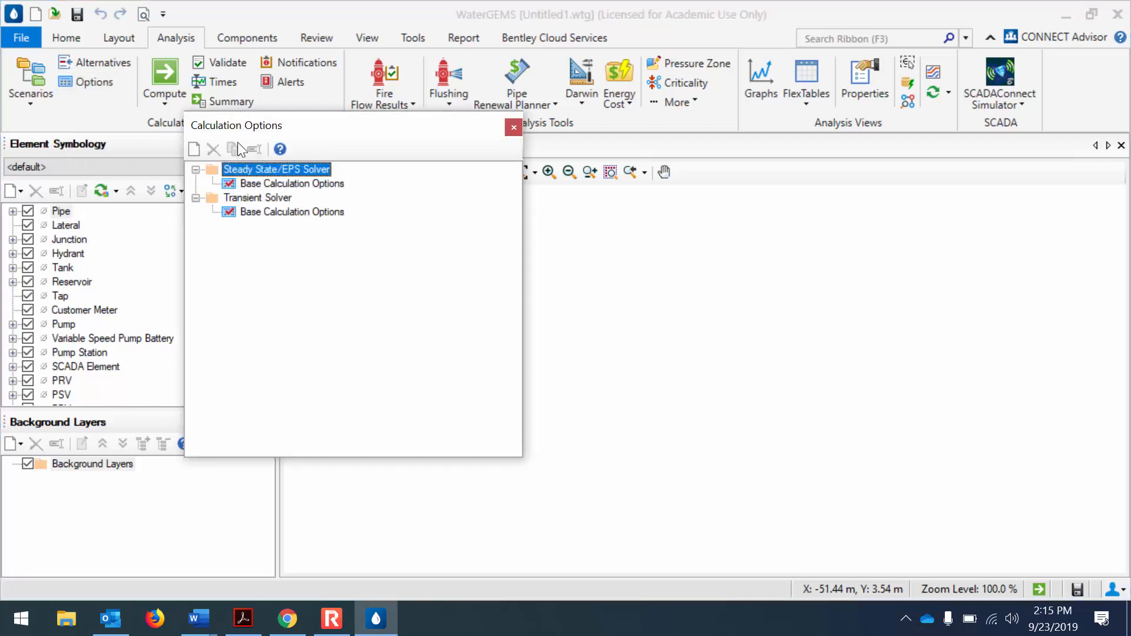
{"action": "left_click", "coordinate": [270, 182]}
{"action": "double_click", "coordinate": [270, 182]}
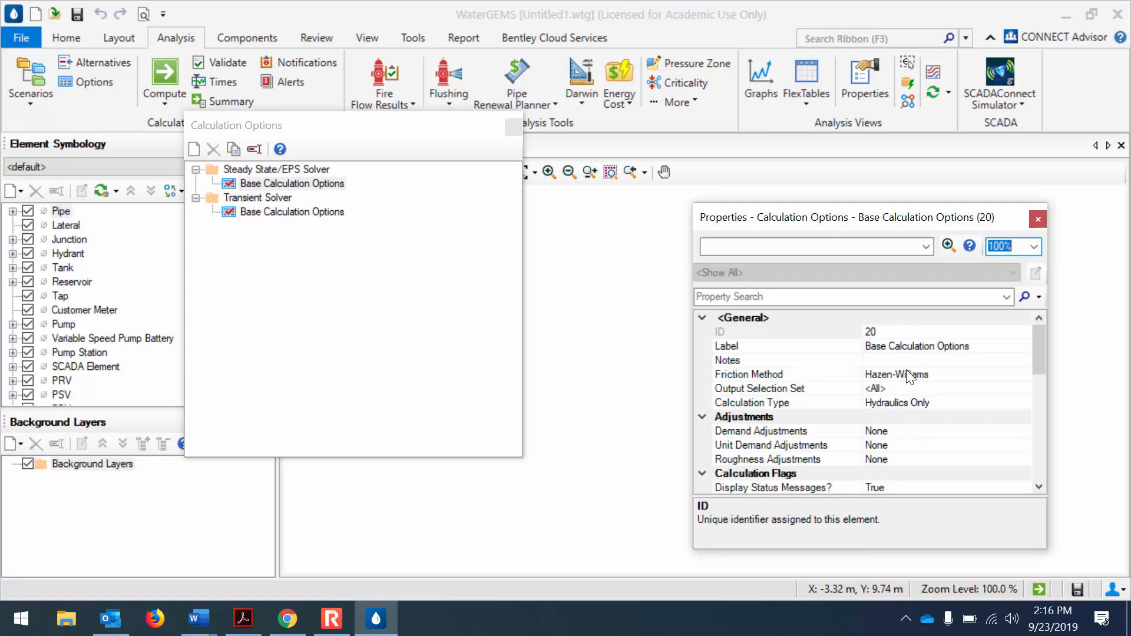
{"action": "left_click", "coordinate": [979, 374]}
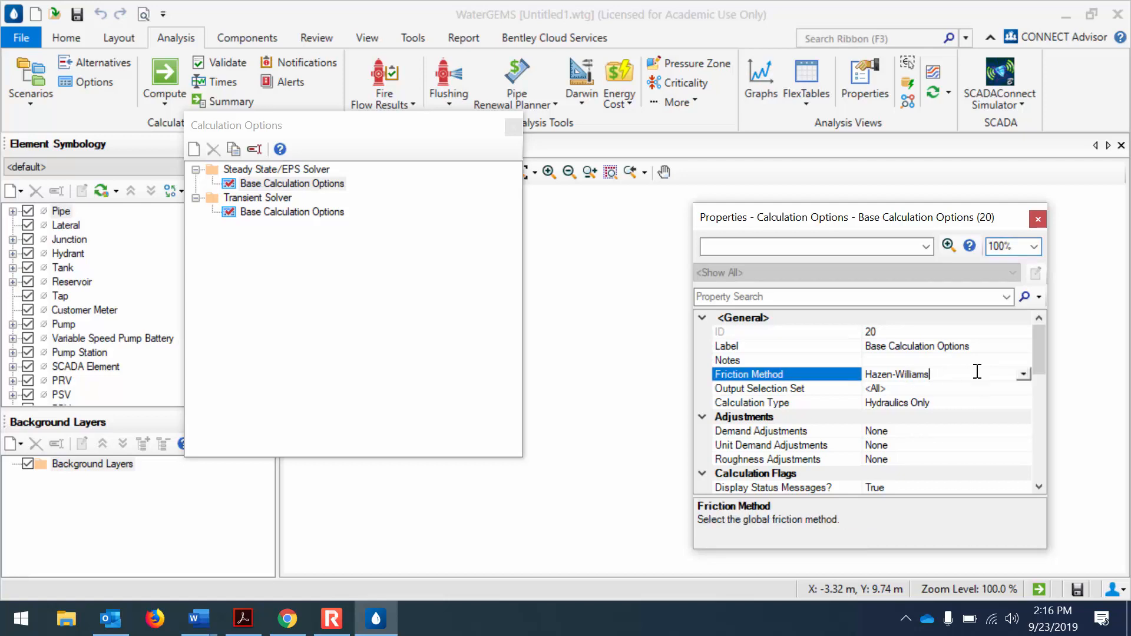
{"action": "left_click", "coordinate": [1025, 373]}
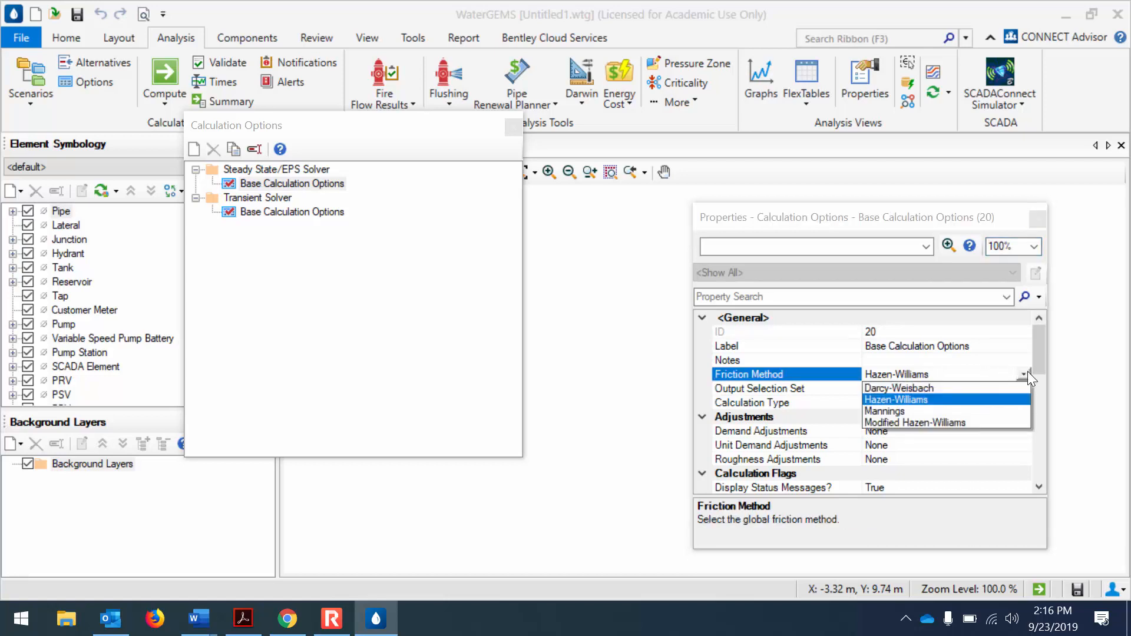
{"action": "left_click", "coordinate": [983, 388]}
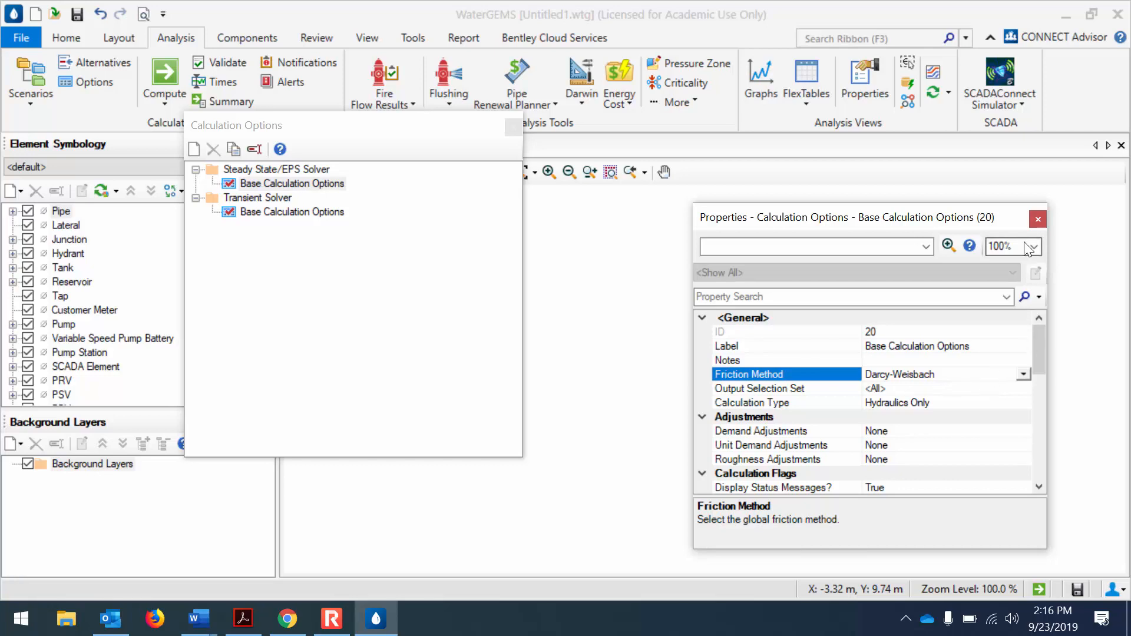
{"action": "left_click", "coordinate": [1035, 221]}
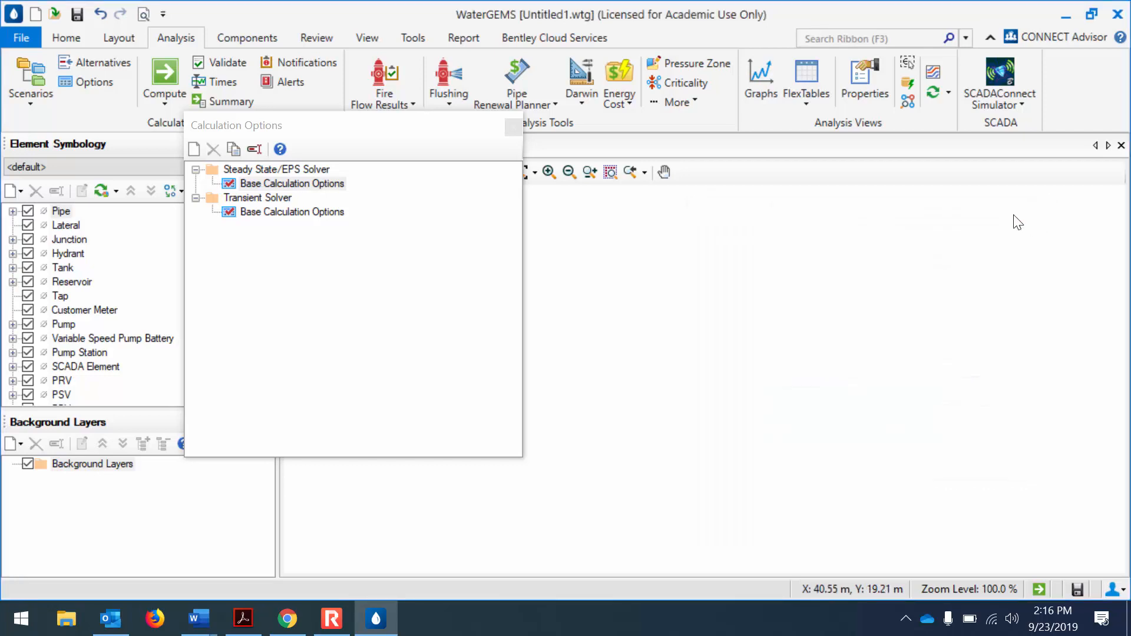
{"action": "left_click", "coordinate": [510, 130]}
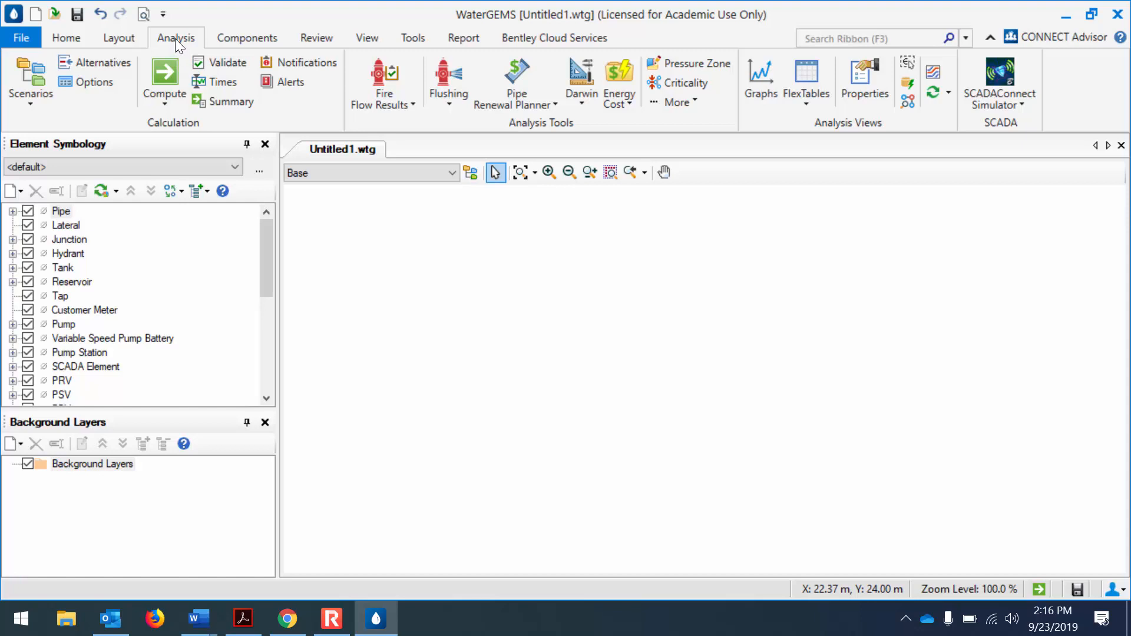
- Review the Friction Method in the Steady State/EPS Solver's Base Calculation Options
{"action": "left_click", "coordinate": [93, 86]}
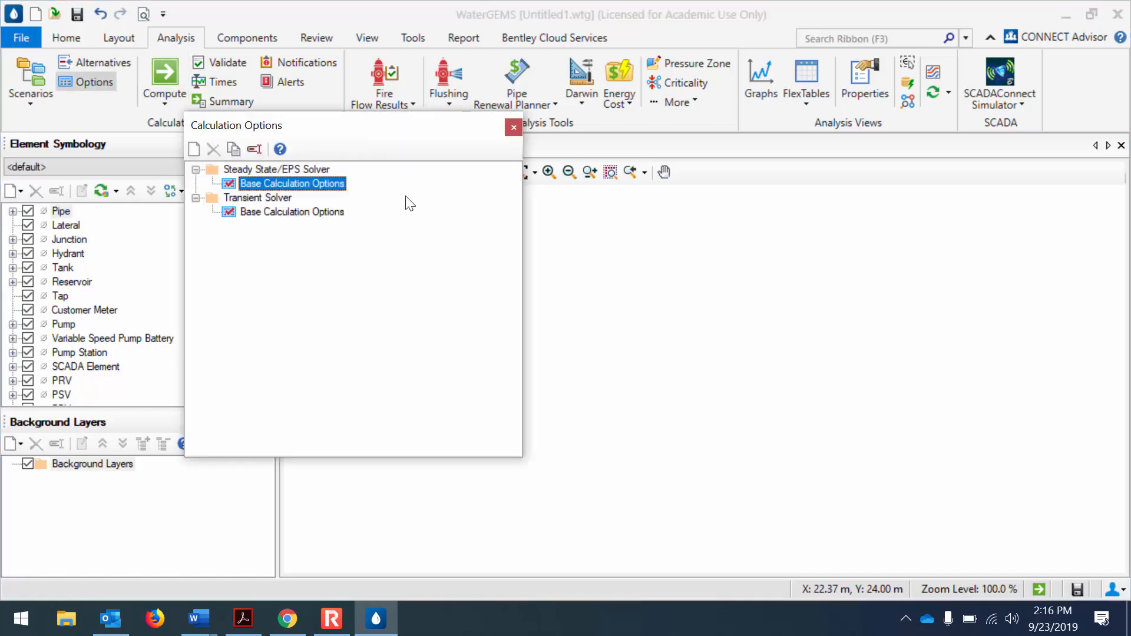
{"action": "double_click", "coordinate": [319, 186]}
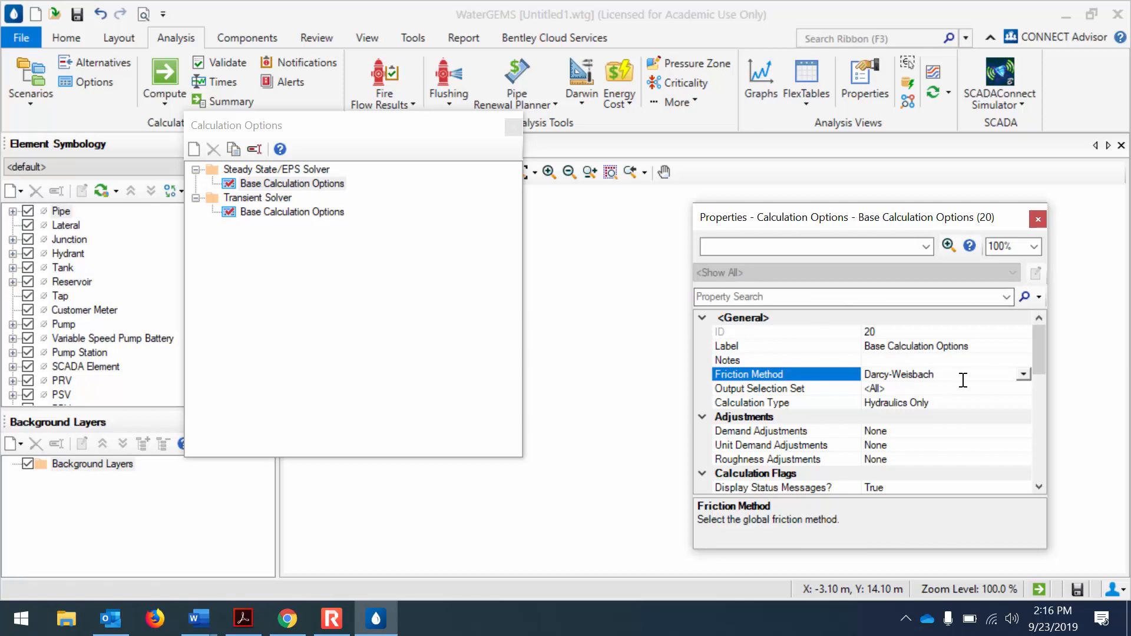
{"action": "left_click", "coordinate": [1038, 219]}
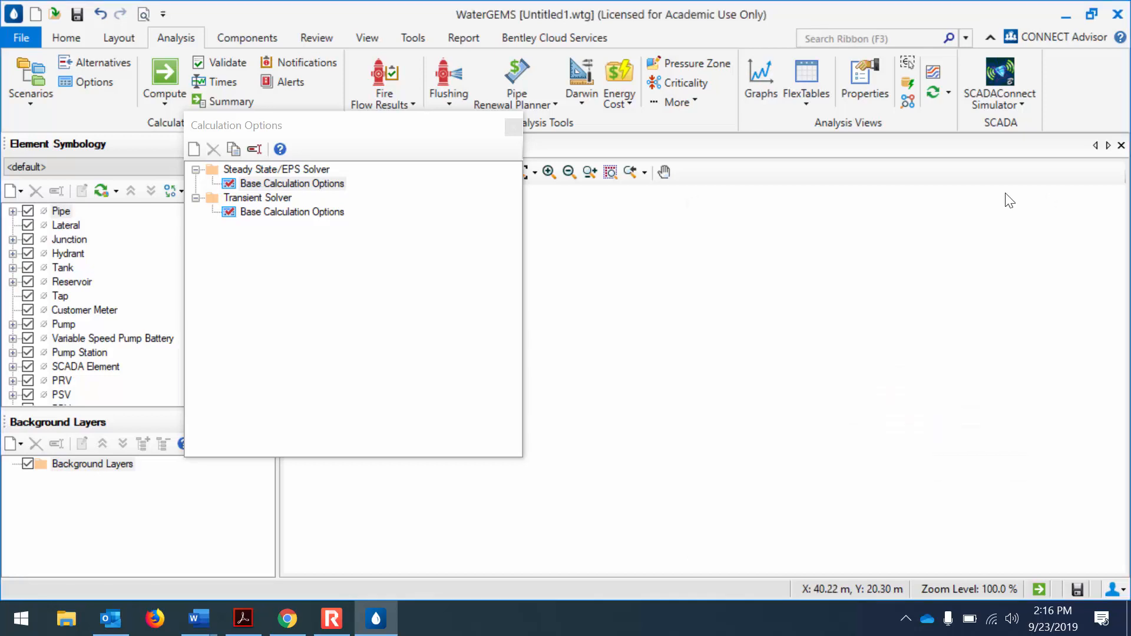
{"action": "left_click", "coordinate": [516, 128]}
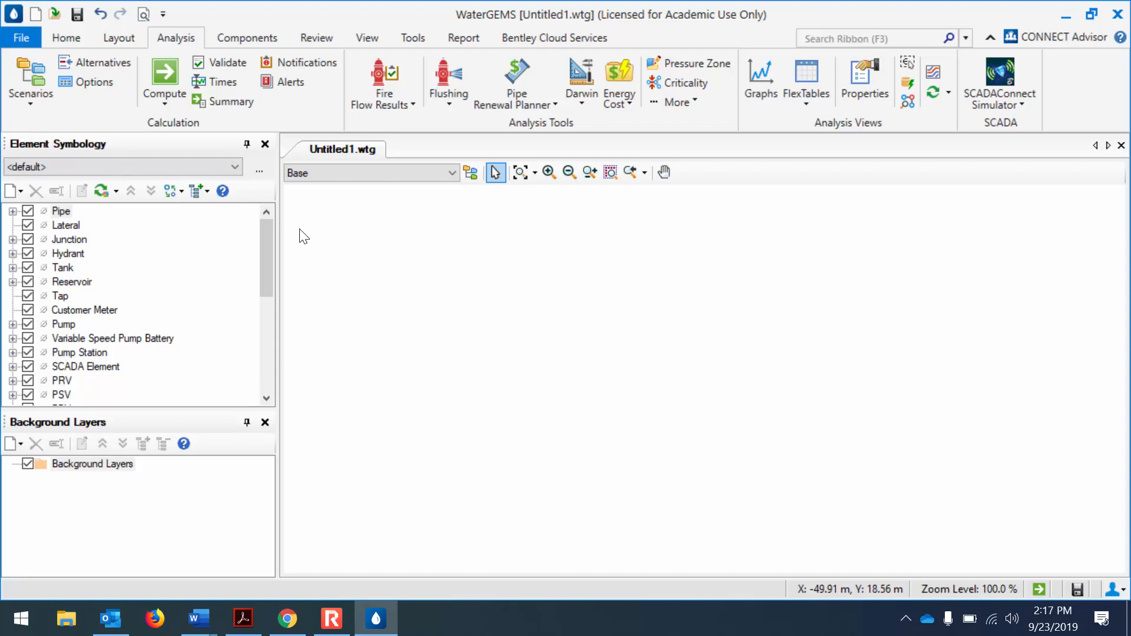
- Switch to the Lab Experiment 3 document in Word and enlarge it to 140% to examine the dam and fountain diagram
{"action": "left_click", "coordinate": [65, 38]}
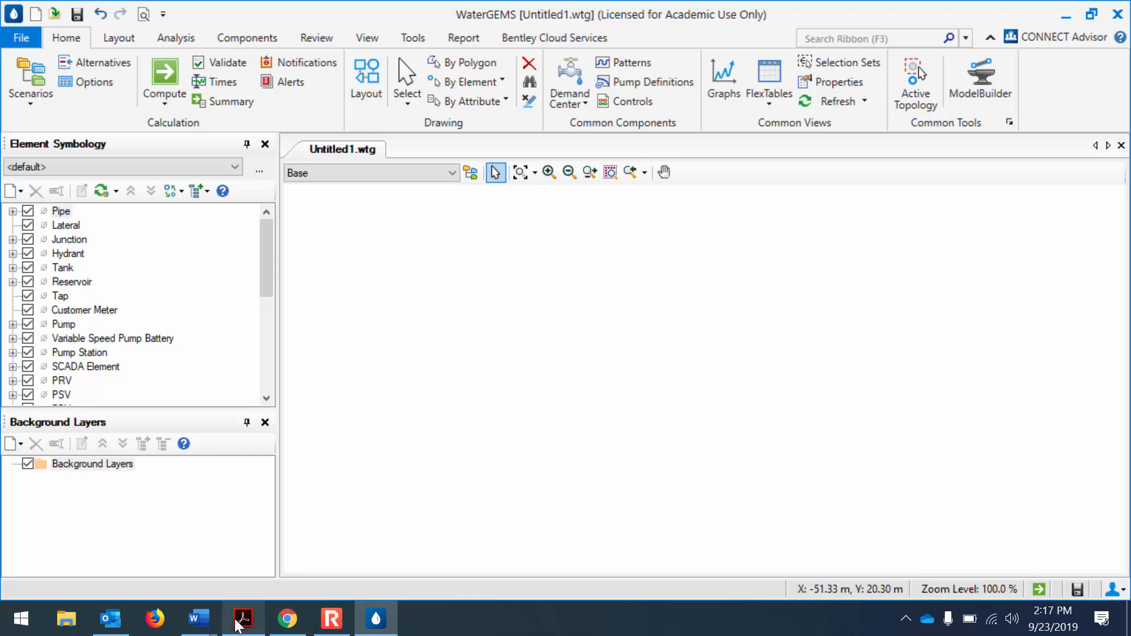
{"action": "left_click", "coordinate": [198, 619]}
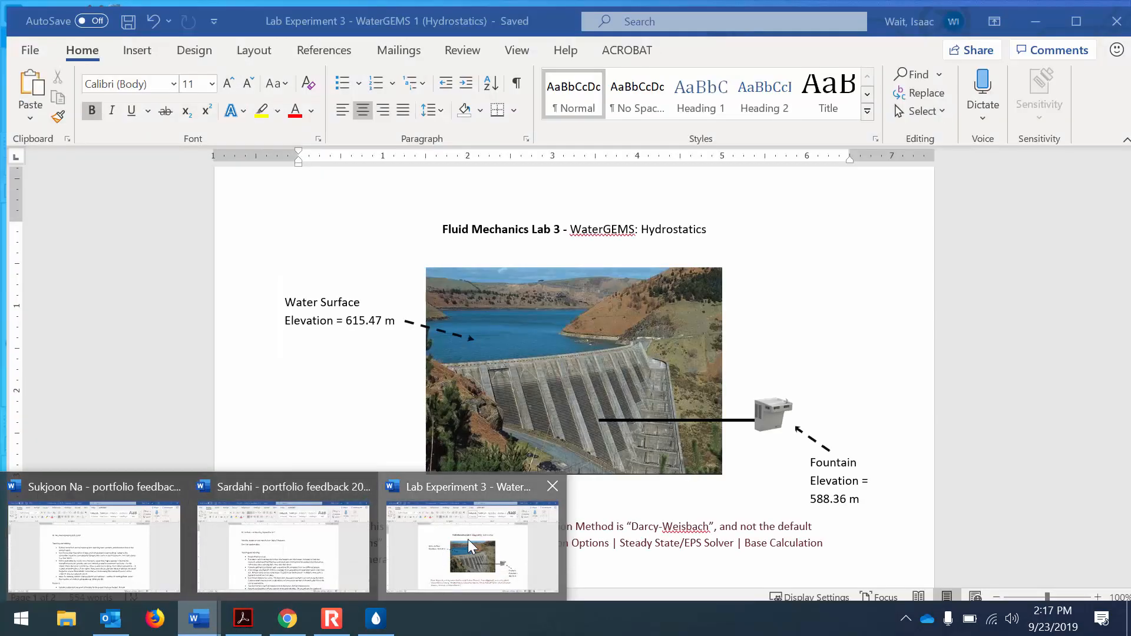
{"action": "left_click", "coordinate": [468, 539]}
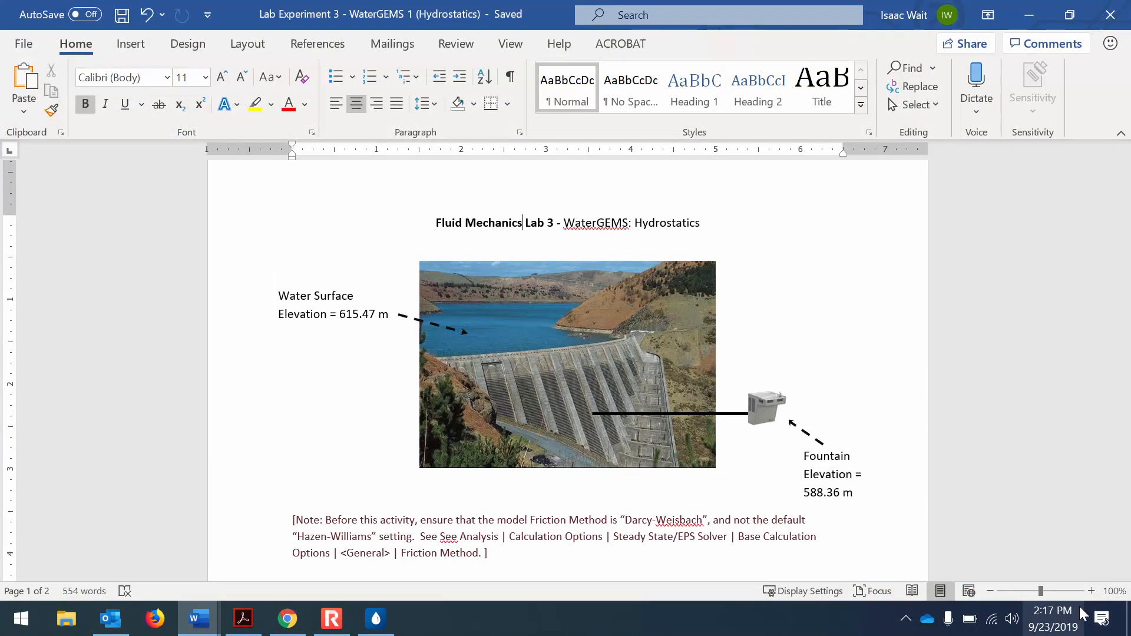
{"action": "left_click", "coordinate": [1090, 591]}
{"action": "left_click", "coordinate": [1091, 591]}
{"action": "left_click", "coordinate": [1091, 592]}
{"action": "left_click", "coordinate": [1091, 591]}
{"action": "scroll", "coordinate": [1053, 396], "scroll_direction": "down", "scroll_amount": 1}
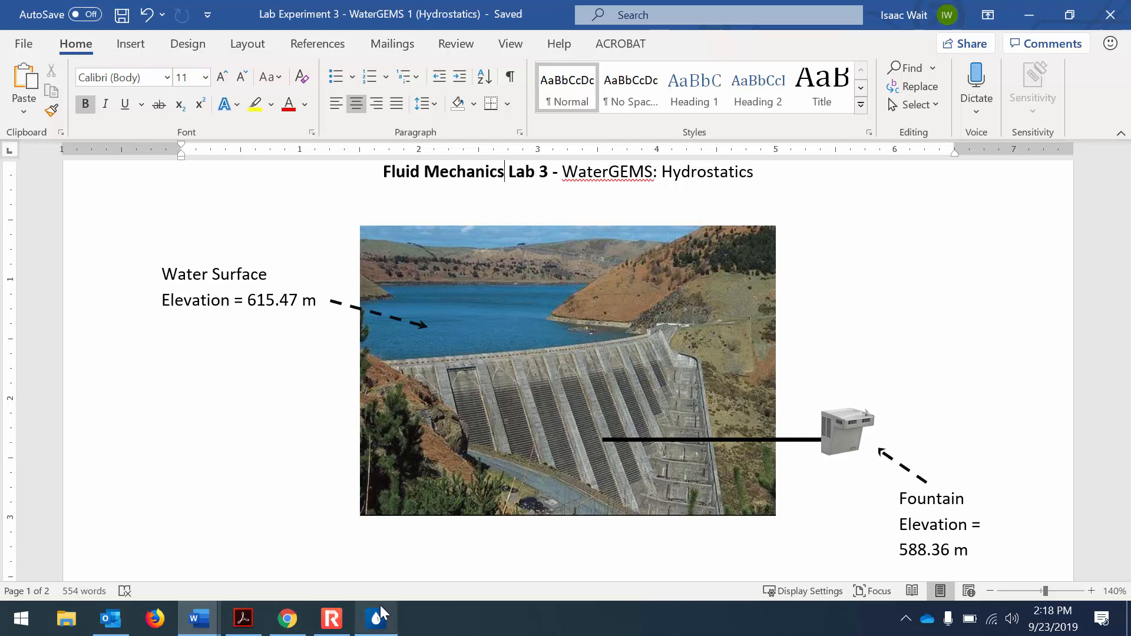
- Switch back to WaterGEMS and lay out a reservoir at about X -31 m, Y 7.7 m to represent the lake
{"action": "left_click", "coordinate": [377, 622]}
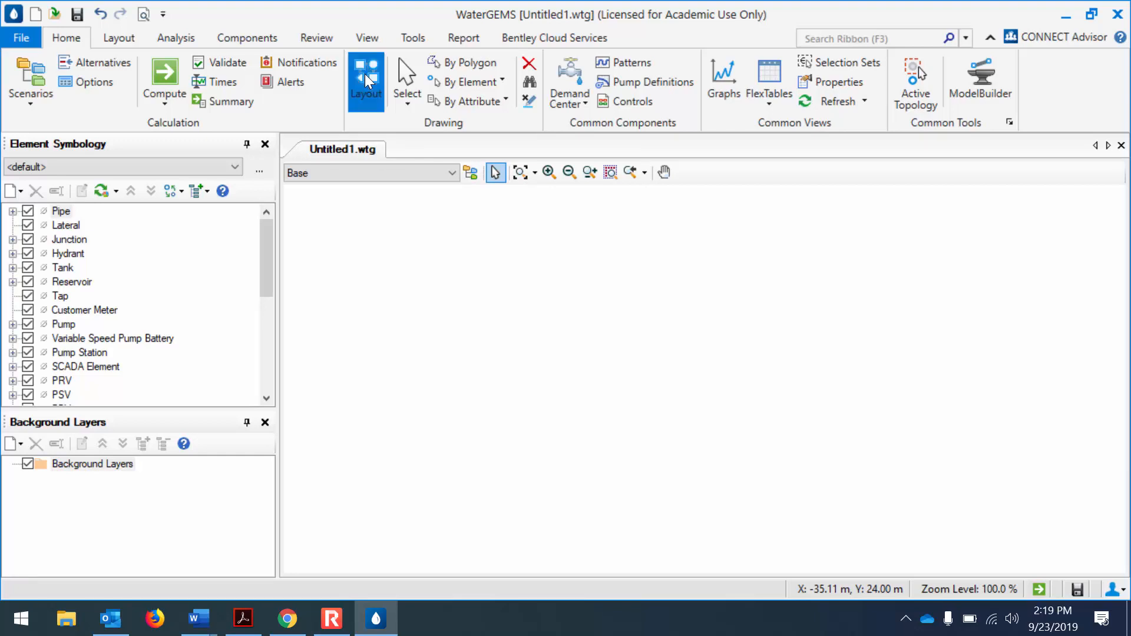
{"action": "left_click", "coordinate": [365, 74]}
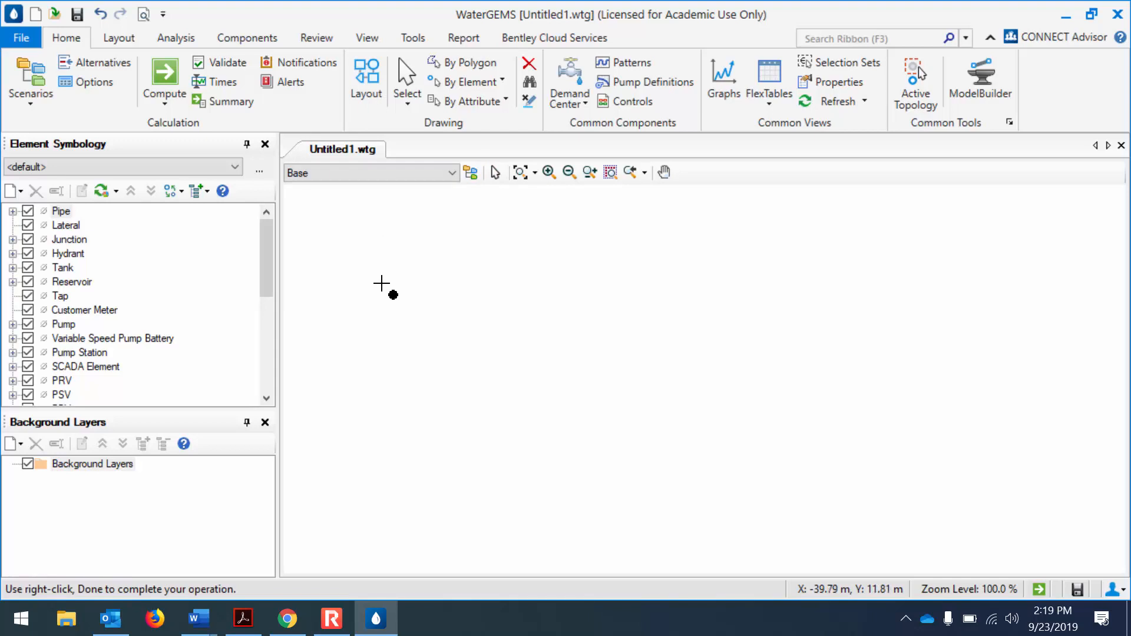
{"action": "right_click", "coordinate": [392, 312]}
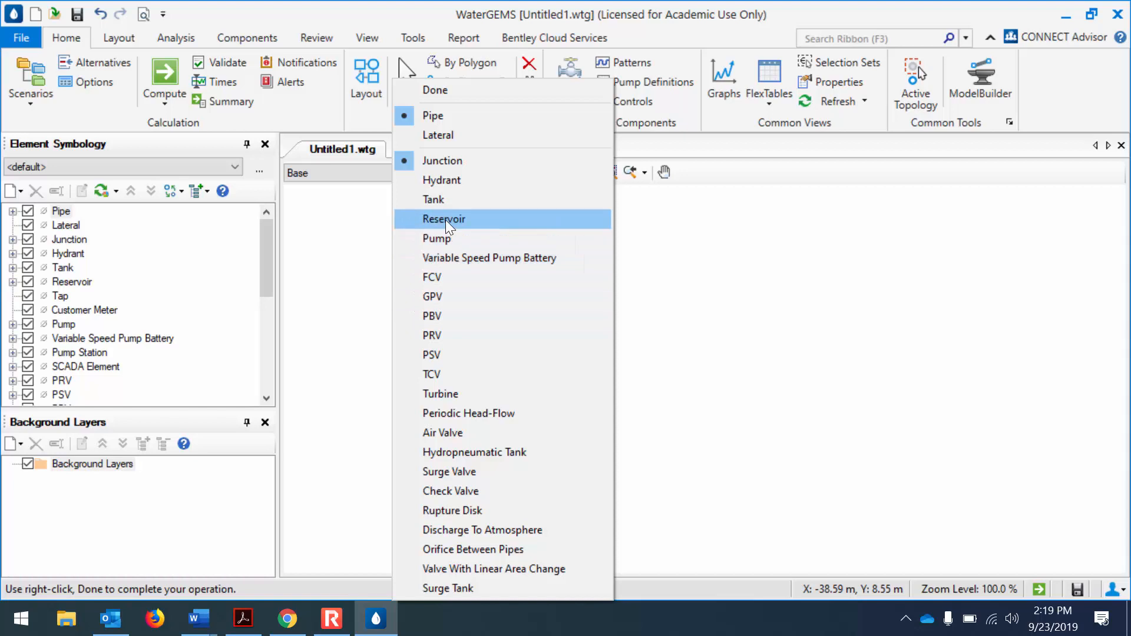
{"action": "left_click", "coordinate": [200, 620]}
{"action": "left_click", "coordinate": [420, 551]}
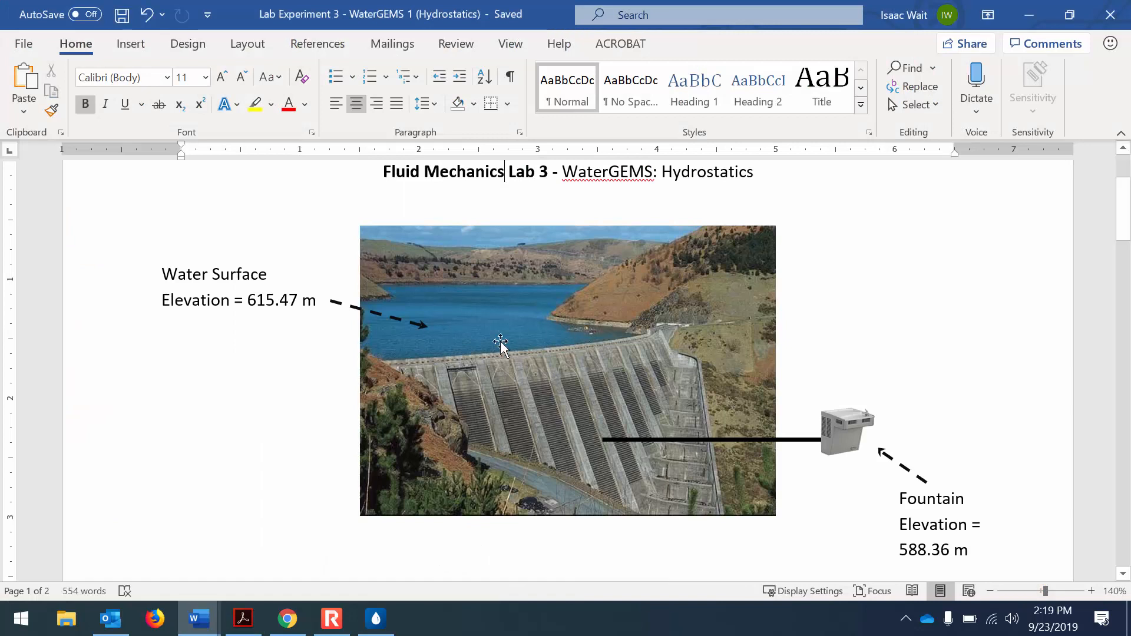
{"action": "left_click", "coordinate": [376, 619]}
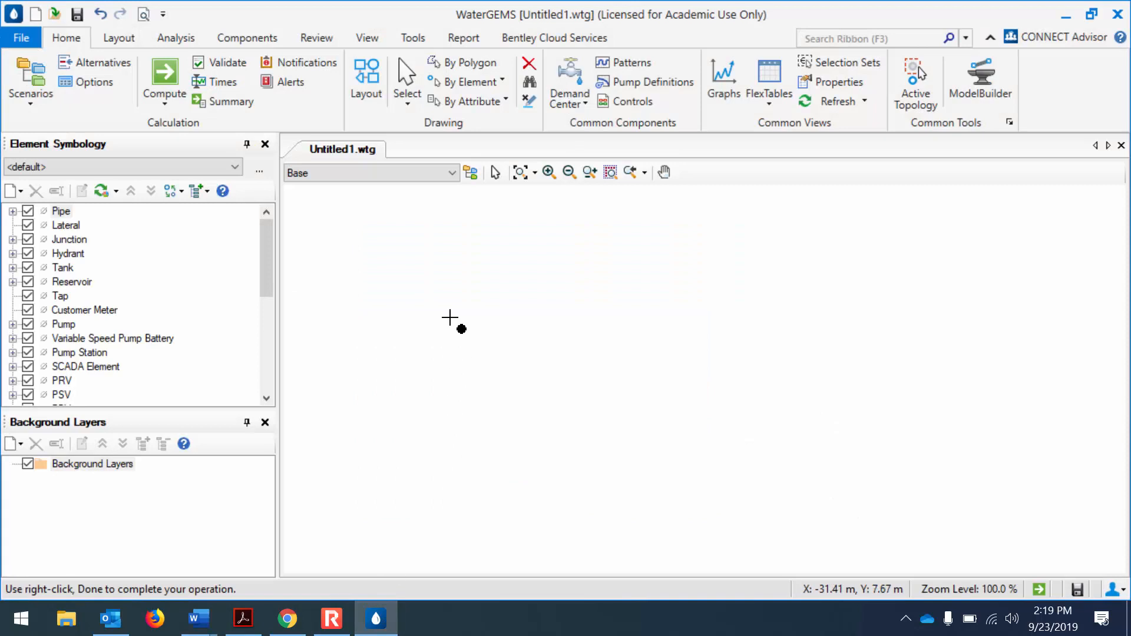
{"action": "right_click", "coordinate": [450, 318]}
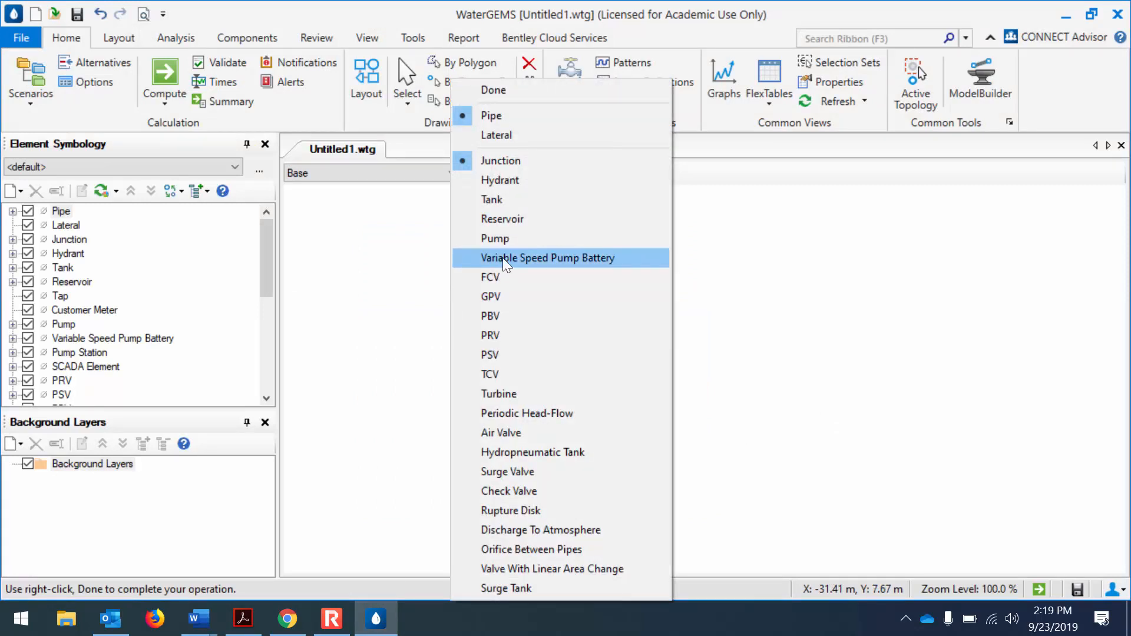
{"action": "left_click", "coordinate": [522, 221]}
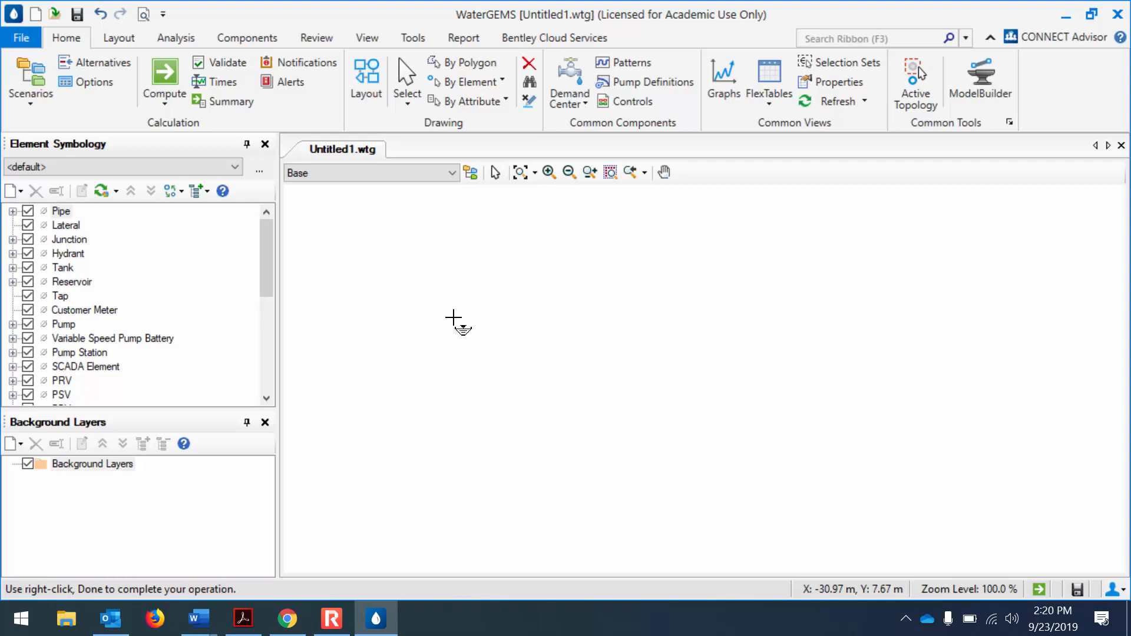
{"action": "left_click", "coordinate": [453, 318]}
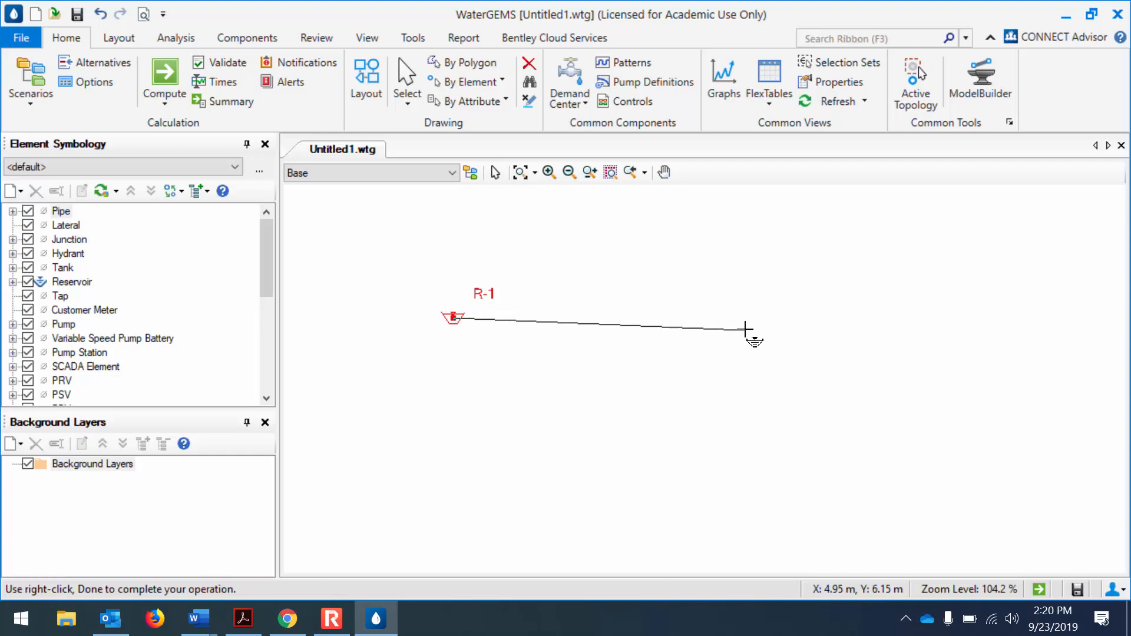
- Place a junction for the fountain at about X 6.4 m, Y 5.4 m, connected by a pipe from the reservoir
{"action": "right_click", "coordinate": [746, 328]}
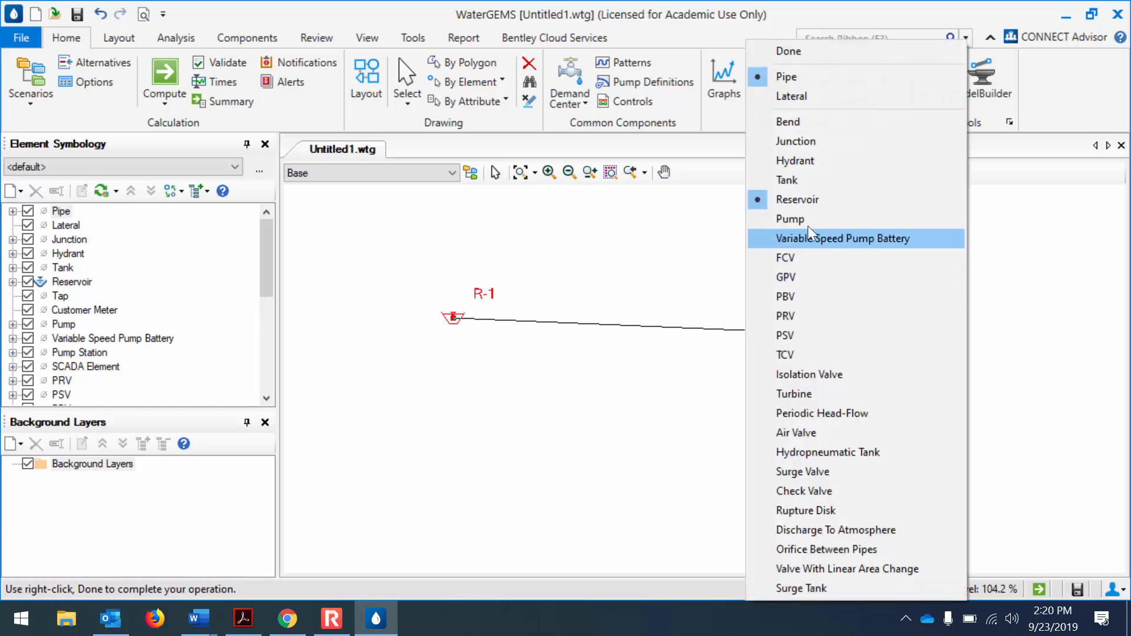
{"action": "left_click", "coordinate": [814, 142]}
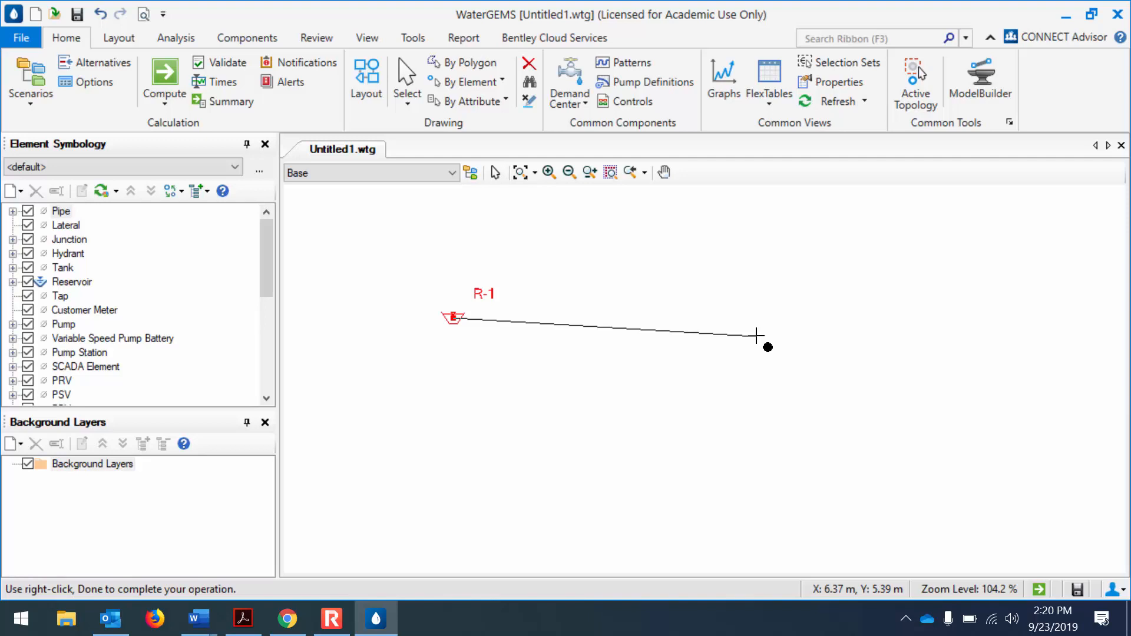
{"action": "left_click", "coordinate": [757, 335]}
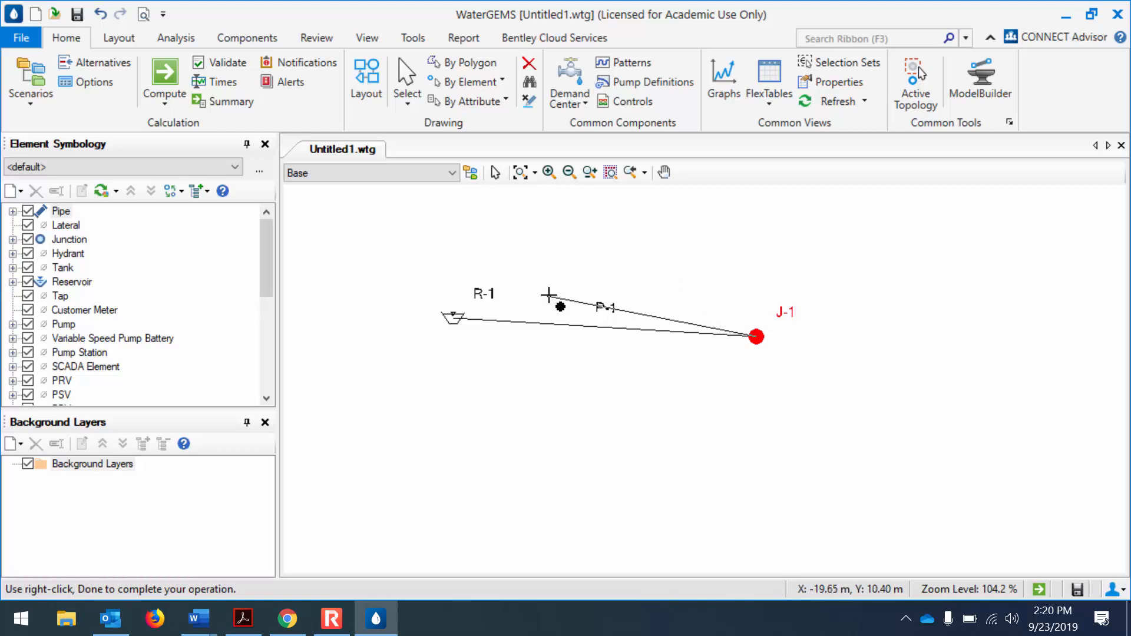
- Place an unconnected junction at about X 21.6 m, Y 7.2 m, end the layout and delete that junction
{"action": "left_click", "coordinate": [879, 321]}
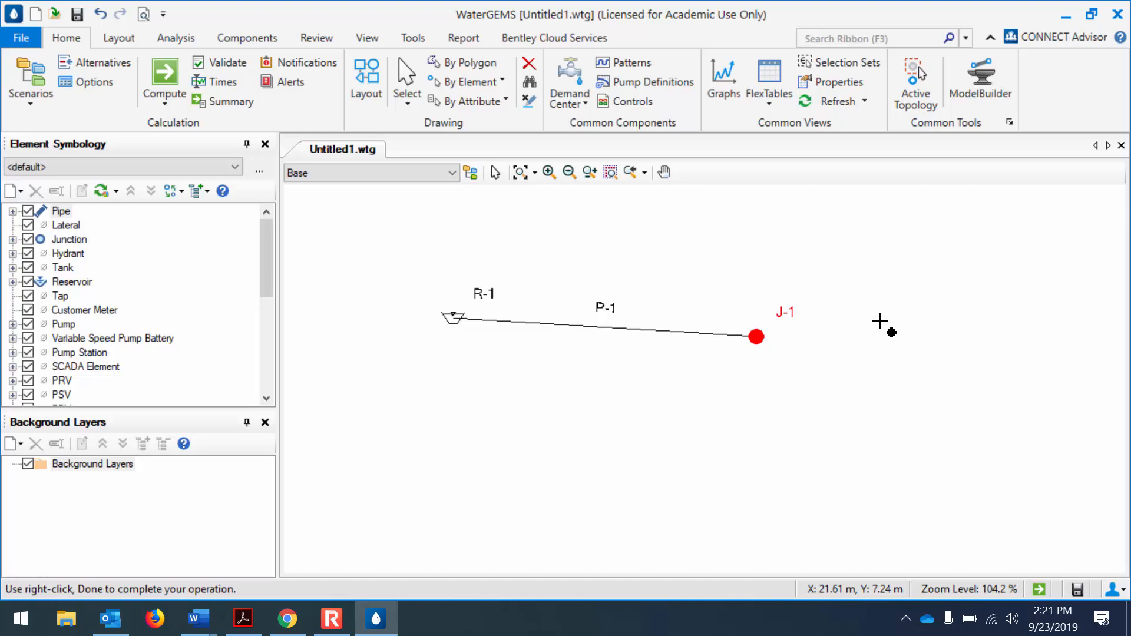
{"action": "left_click", "coordinate": [880, 321]}
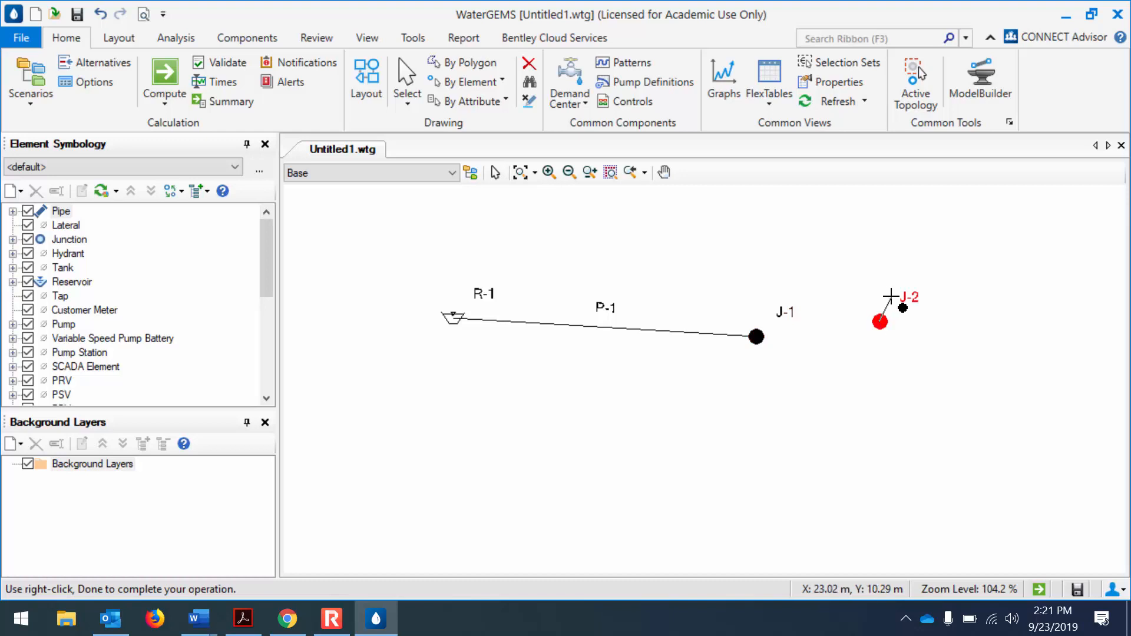
{"action": "key", "text": "Escape"}
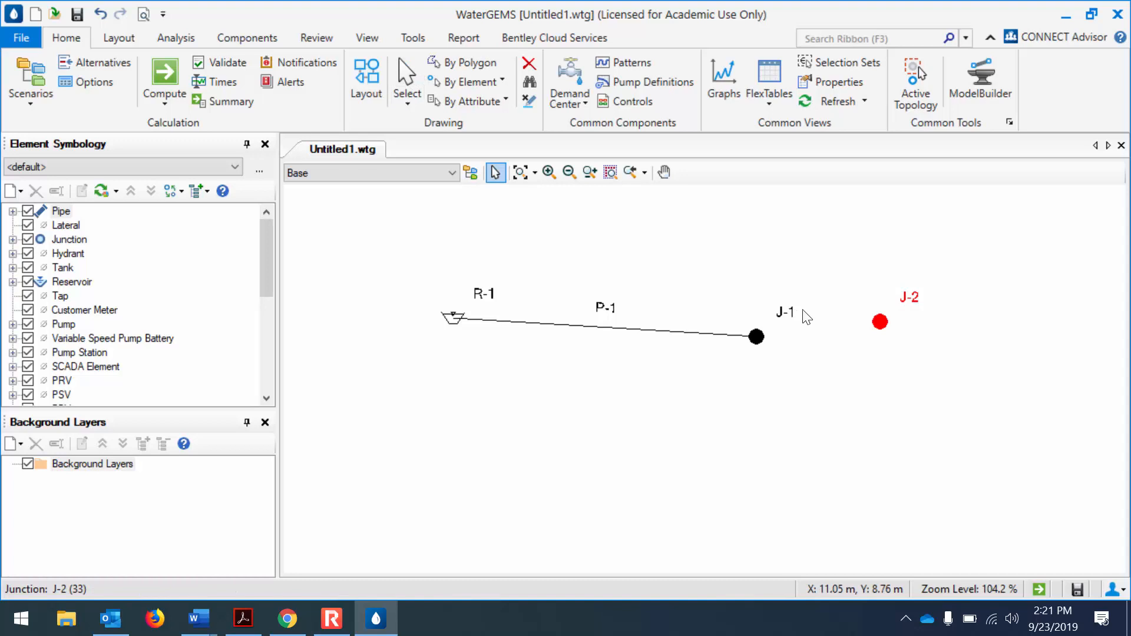
{"action": "key", "text": "Delete"}
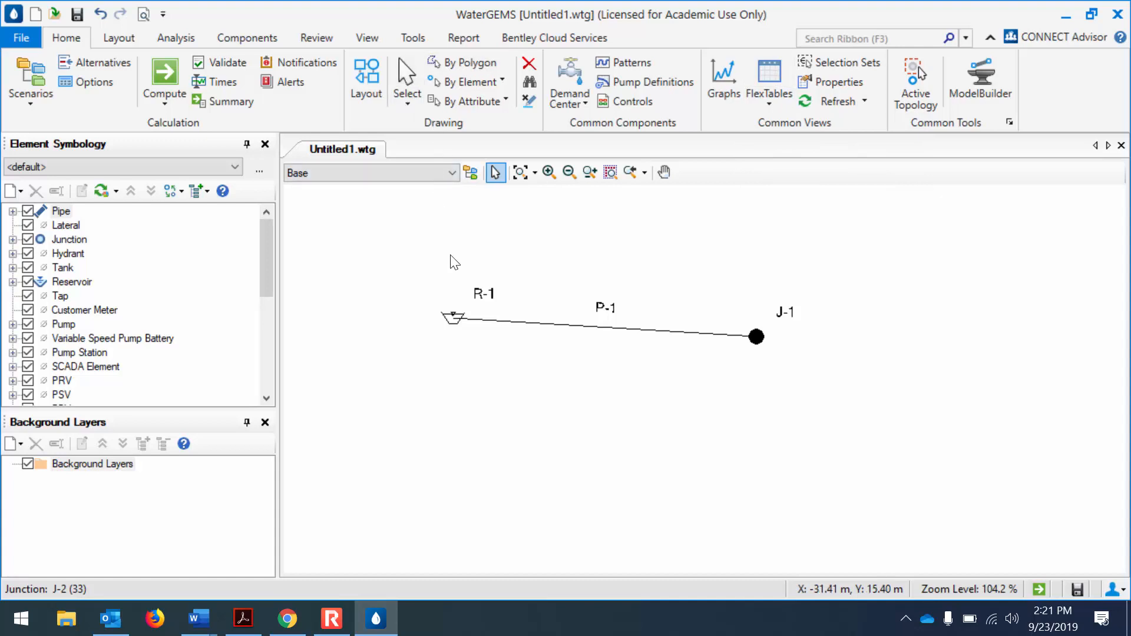
- Open the reservoir's properties, look up the water surface elevation in the Lab Experiment 3 document in Word, and return to WaterGEMS
{"action": "double_click", "coordinate": [454, 321]}
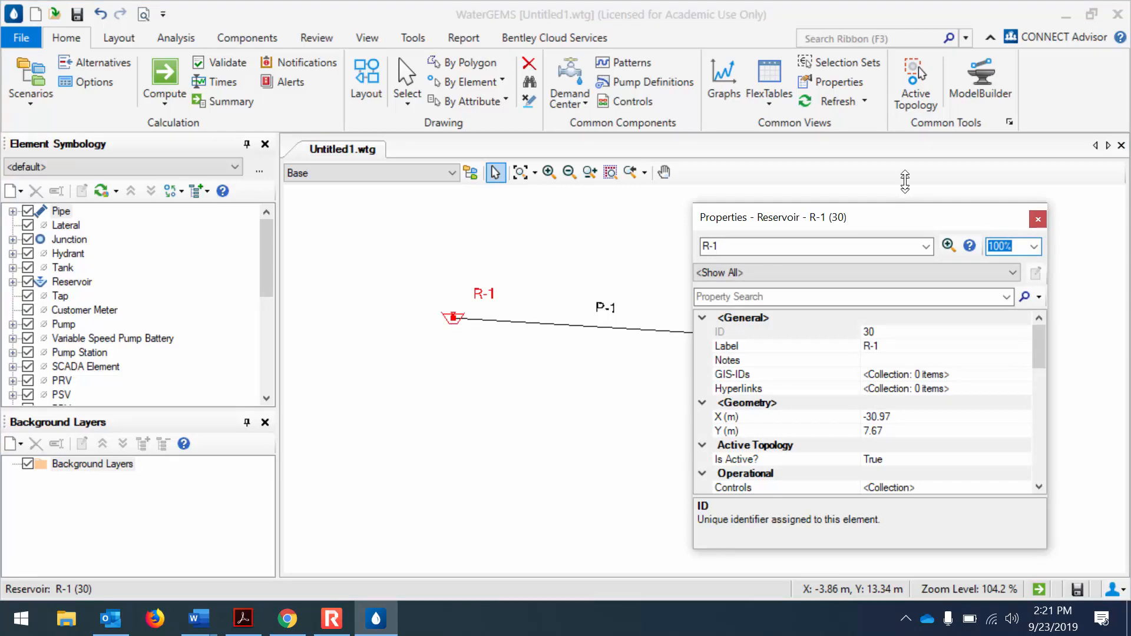
{"action": "left_click_drag", "start_coordinate": [905, 188], "coordinate": [903, 87]}
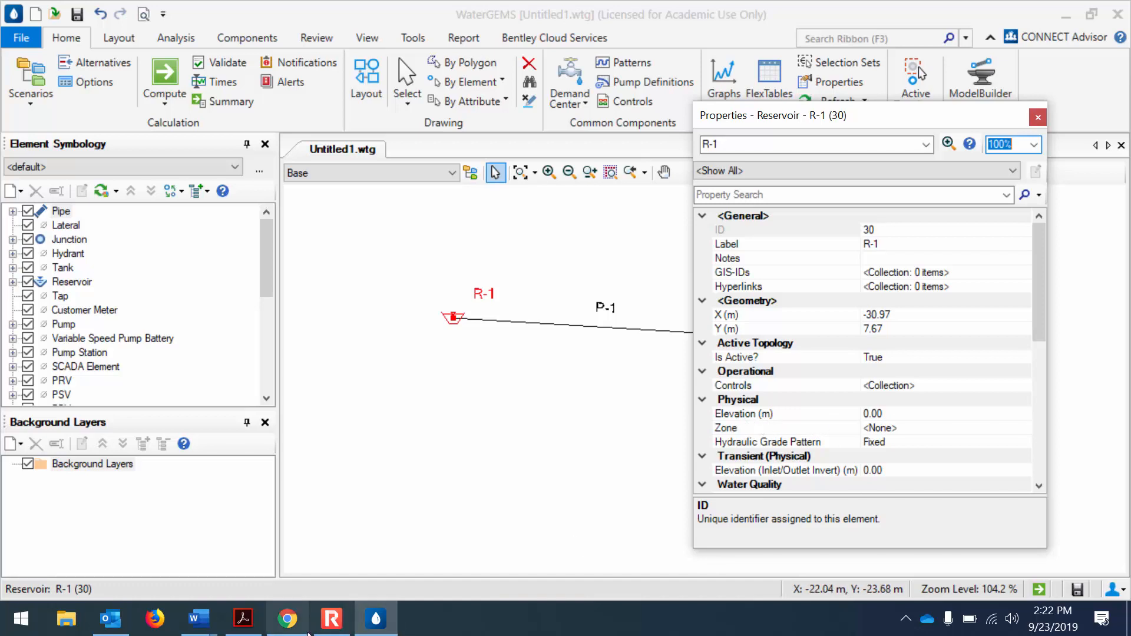
{"action": "mouse_move", "coordinate": [203, 624]}
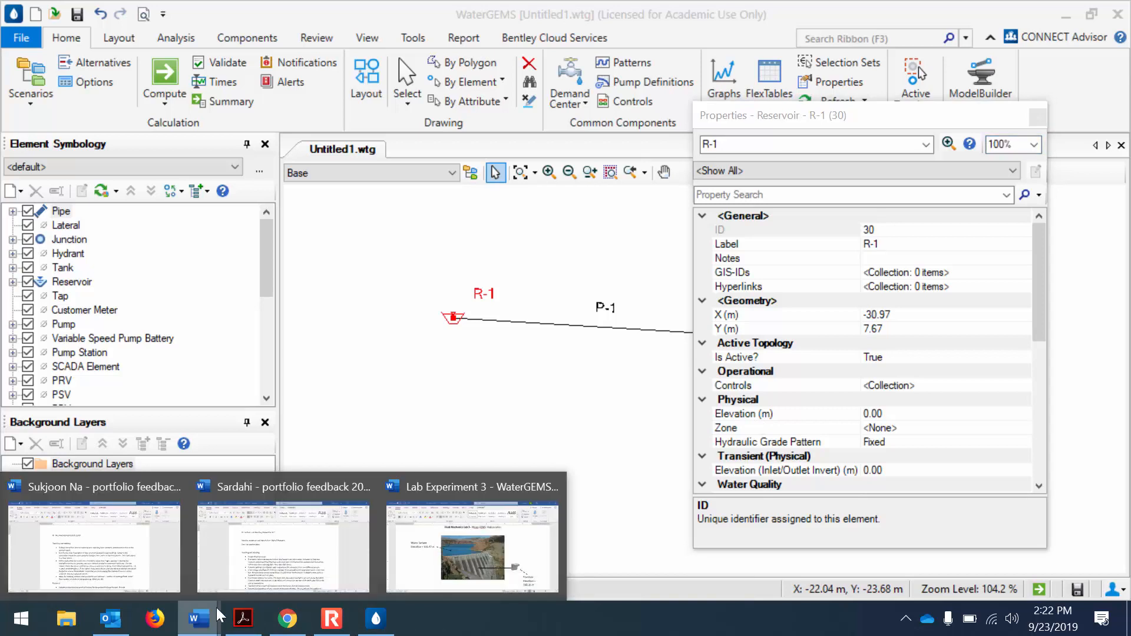
{"action": "left_click", "coordinate": [478, 548]}
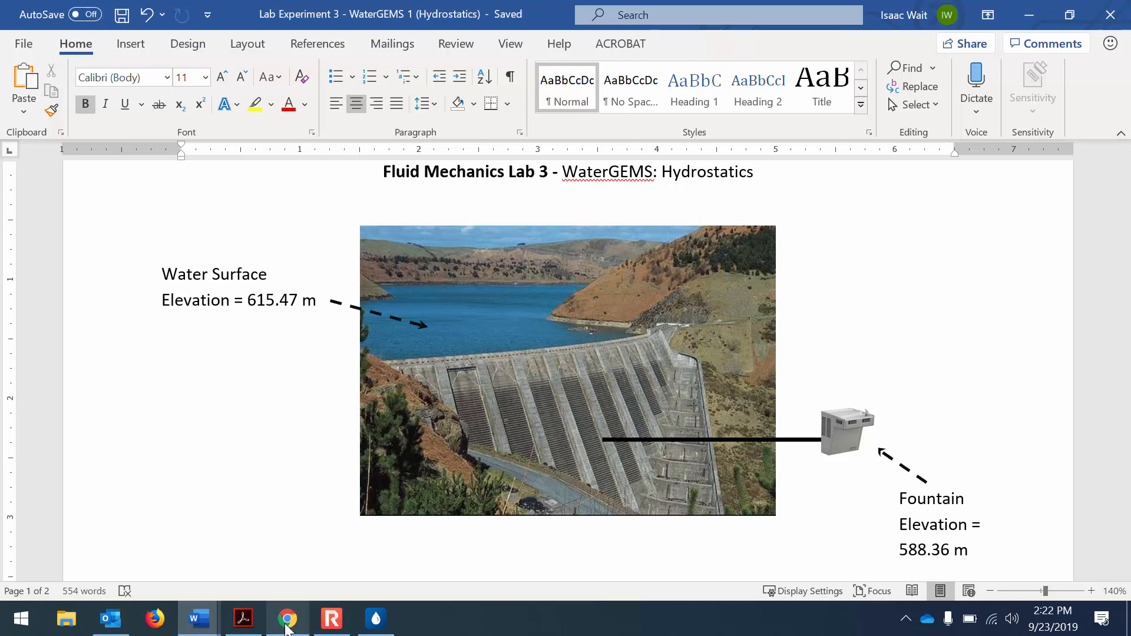
{"action": "left_click", "coordinate": [376, 631]}
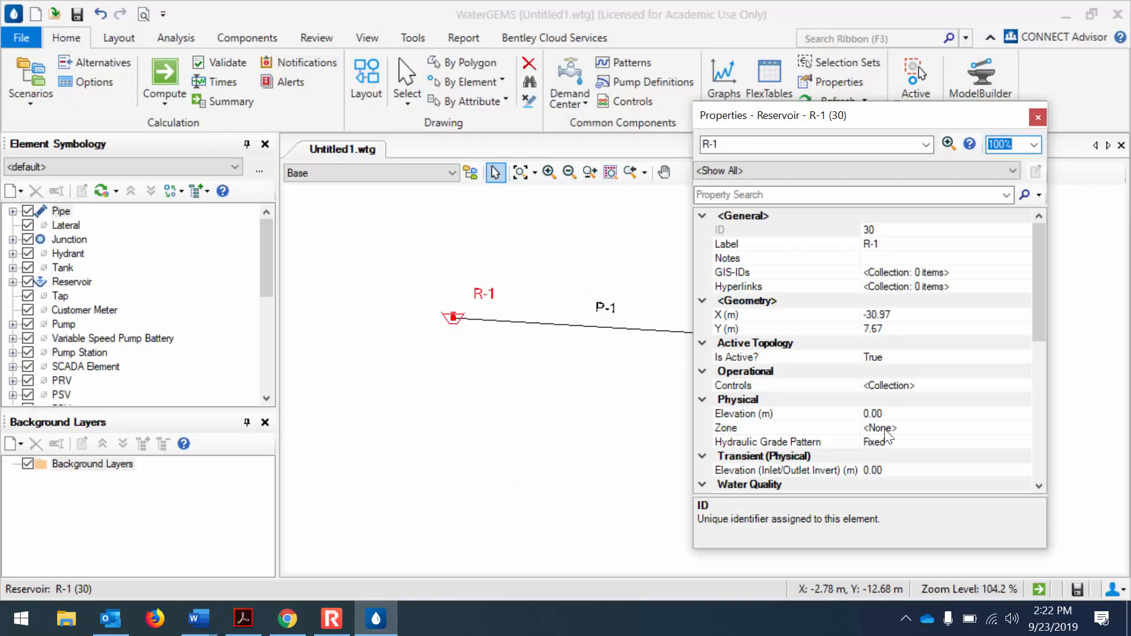
- Set the reservoir's physical elevation to 615.47 m
{"action": "left_click", "coordinate": [911, 414]}
{"action": "key", "text": "BackSpace"}
{"action": "key", "text": "BackSpace"}
{"action": "key", "text": "BackSpace"}
{"action": "key", "text": "BackSpace"}
{"action": "type", "text": "6"}
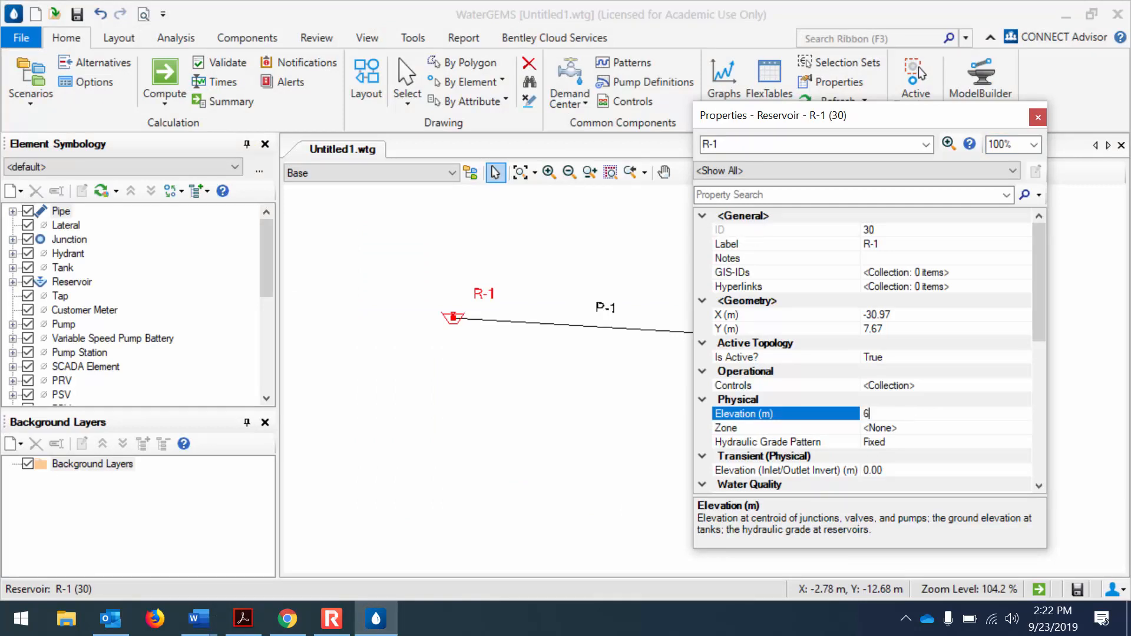
{"action": "type", "text": "15.47"}
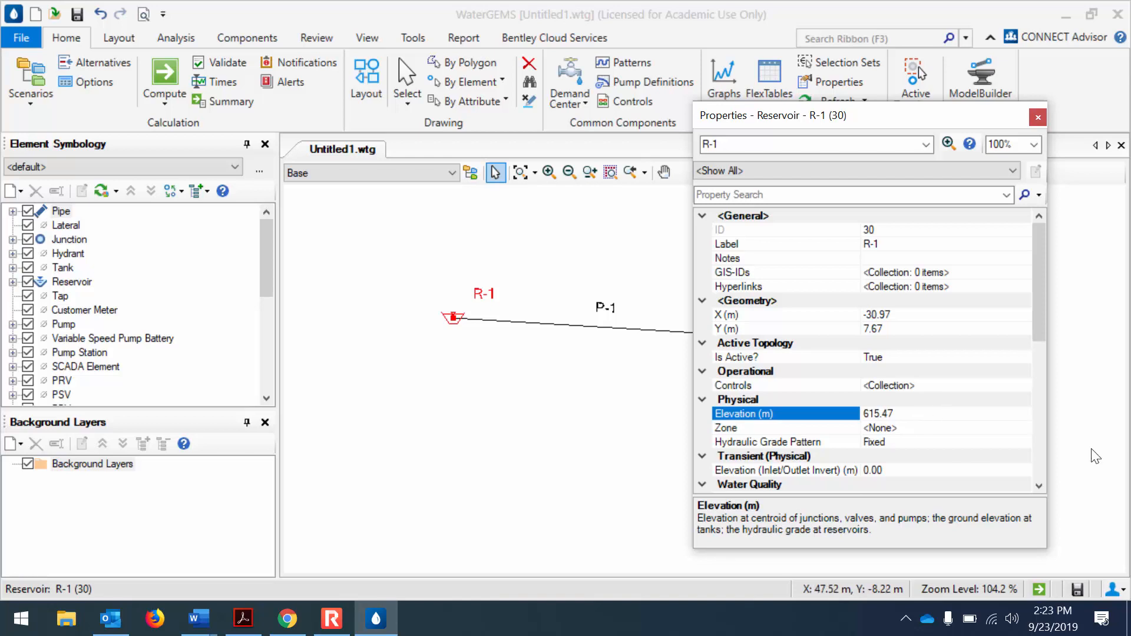
- Review the reservoir's remaining properties down to its Results section and close the properties
{"action": "left_click", "coordinate": [1039, 486]}
{"action": "left_click", "coordinate": [1038, 486]}
{"action": "left_click", "coordinate": [1039, 486]}
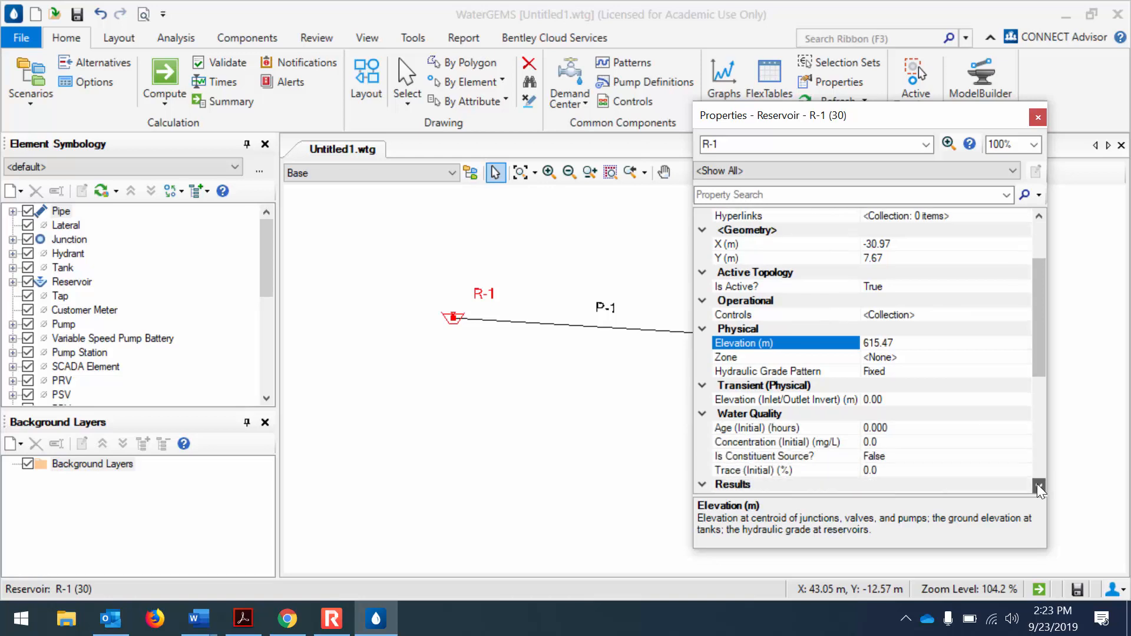
{"action": "left_click", "coordinate": [1038, 486]}
{"action": "left_click", "coordinate": [1039, 486]}
{"action": "left_click", "coordinate": [1039, 486]}
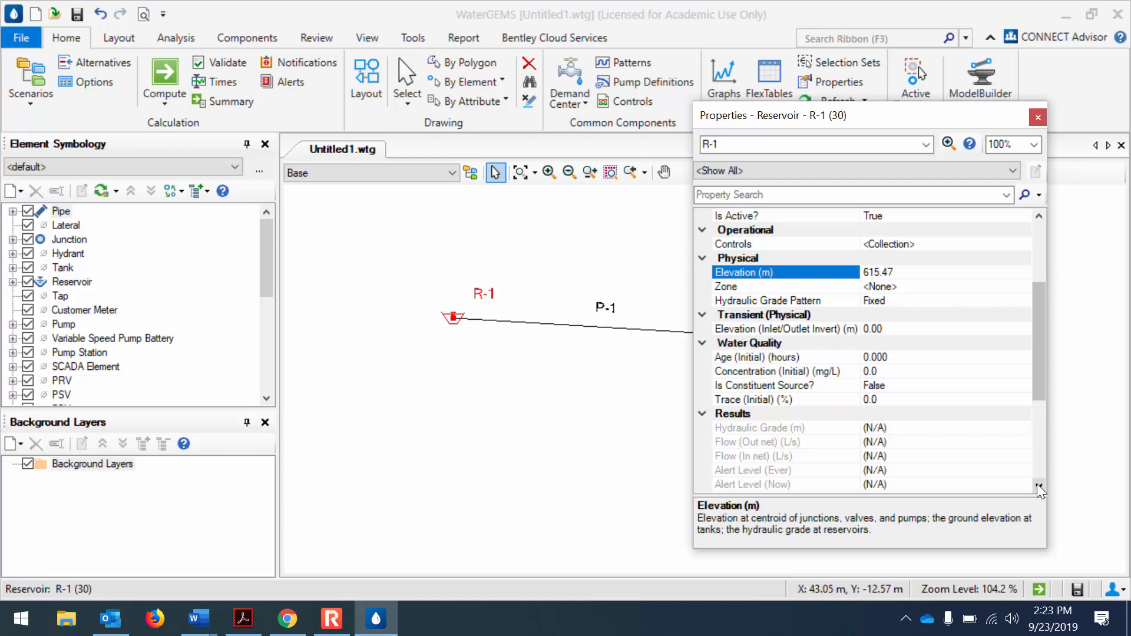
{"action": "left_click", "coordinate": [1038, 118]}
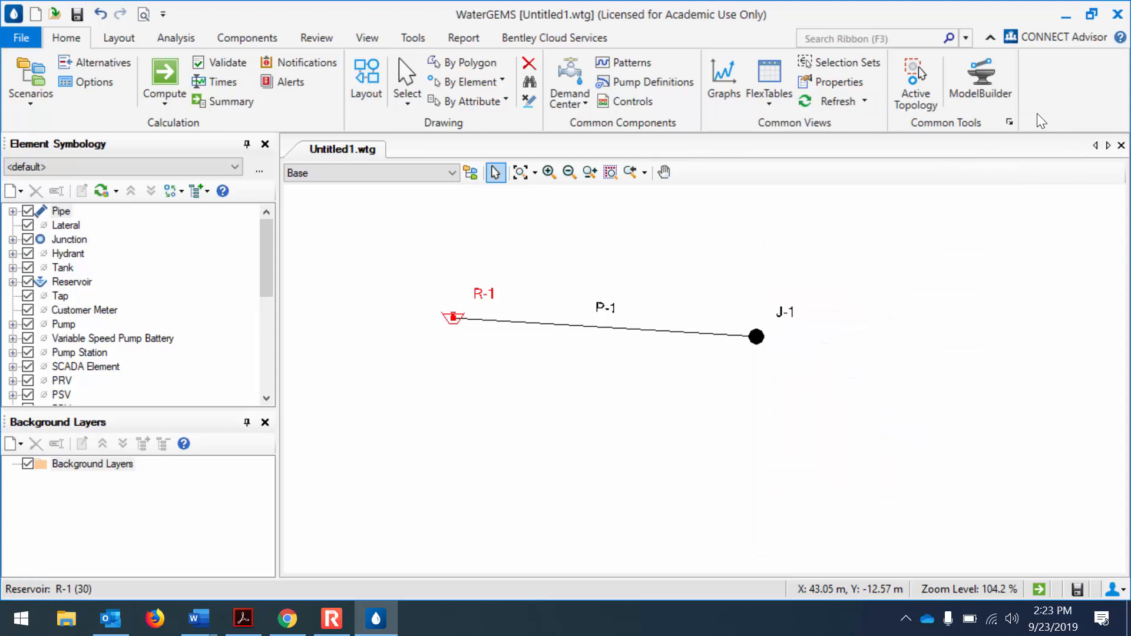
- Rename the reservoir R-1 as "The Reservoir" in the Reservoir FlexTable and close the table
{"action": "left_click", "coordinate": [777, 104]}
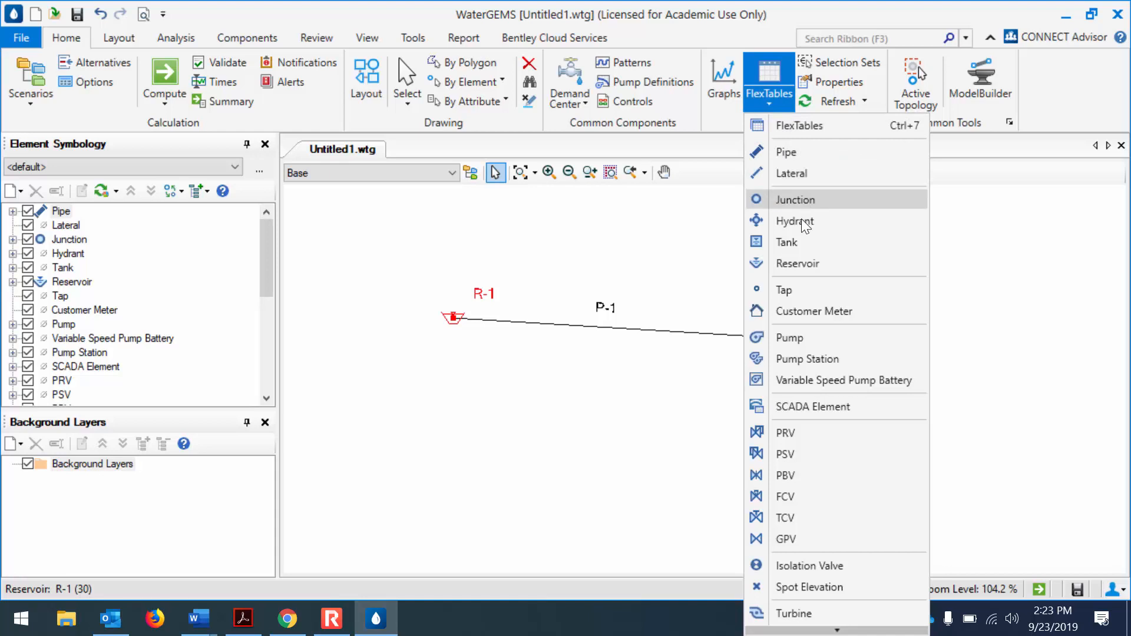
{"action": "left_click", "coordinate": [804, 263]}
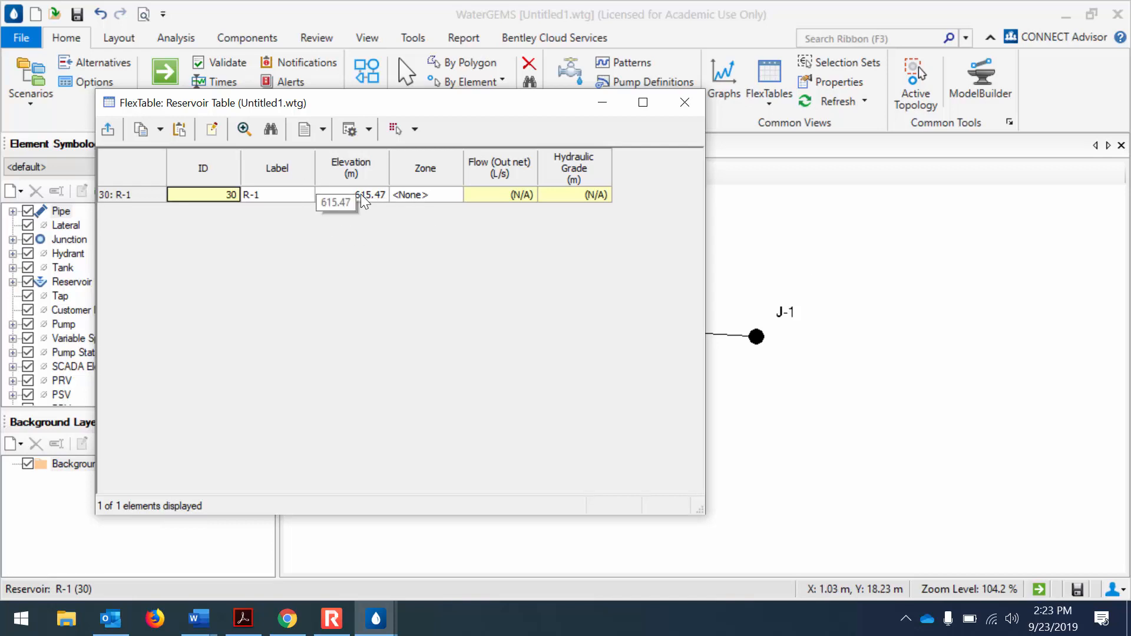
{"action": "mouse_move", "coordinate": [460, 102]}
{"action": "left_mouse_down"}
{"action": "mouse_move", "coordinate": [760, 76]}
{"action": "mouse_move", "coordinate": [353, 199]}
{"action": "mouse_move", "coordinate": [267, 342]}
{"action": "mouse_move", "coordinate": [326, 381]}
{"action": "mouse_move", "coordinate": [408, 372]}
{"action": "left_mouse_up"}
{"action": "left_click", "coordinate": [224, 461]}
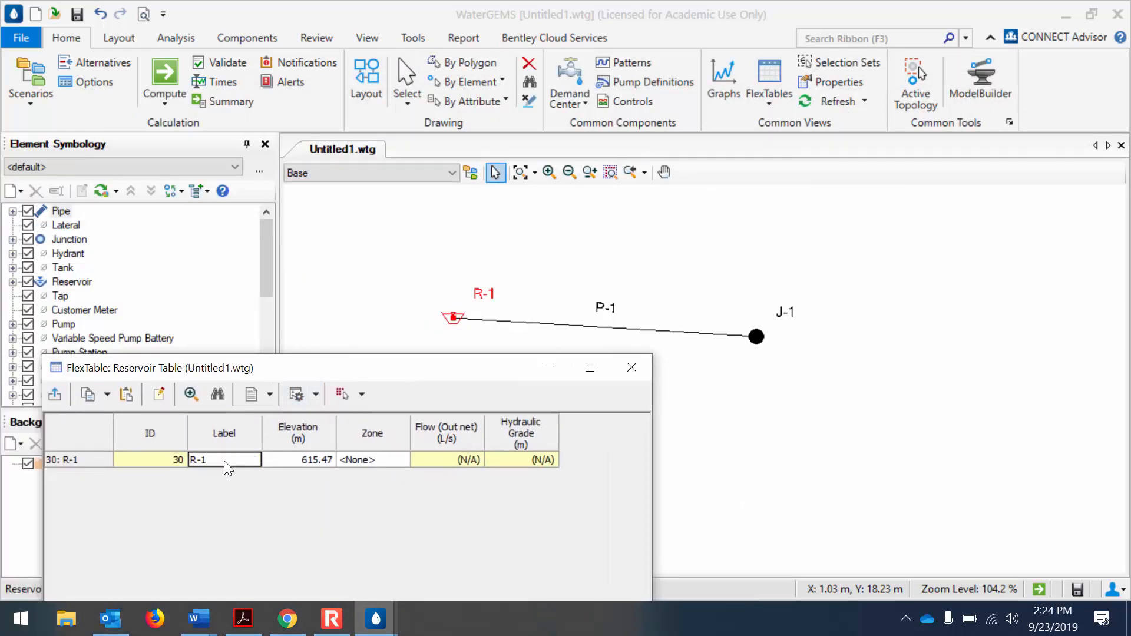
{"action": "left_click", "coordinate": [224, 461]}
{"action": "type", "text": "The"}
{"action": "type", "text": "servoir"}
{"action": "key", "text": "Return"}
{"action": "left_click", "coordinate": [632, 368]}
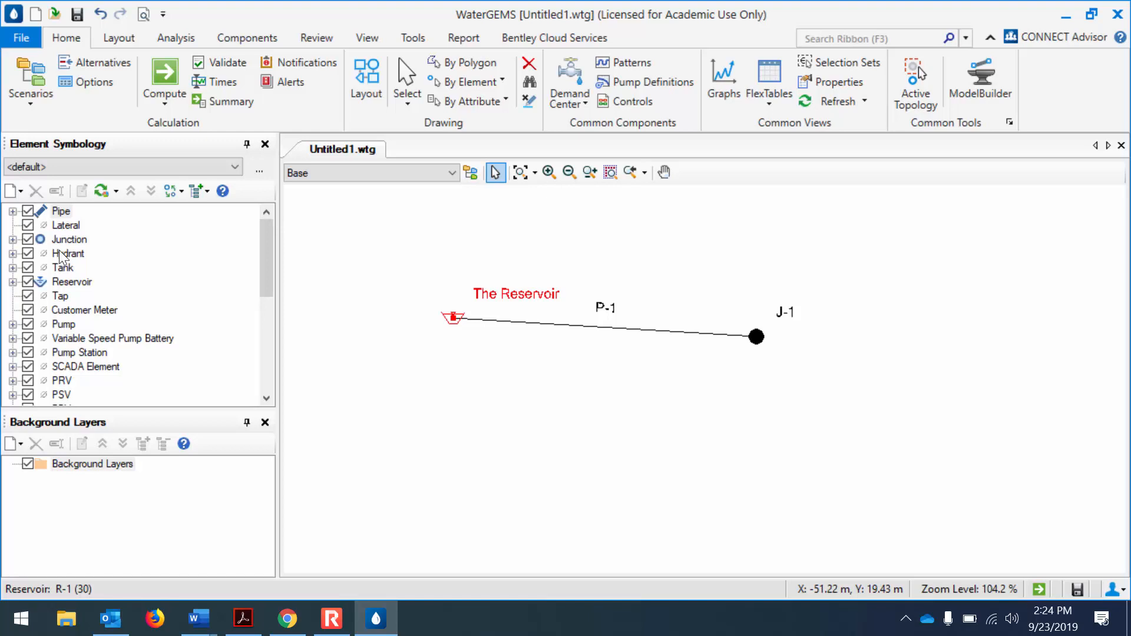
- Toggle the reservoir's label annotation off and back on in the Element Symbology
{"action": "left_click", "coordinate": [13, 282]}
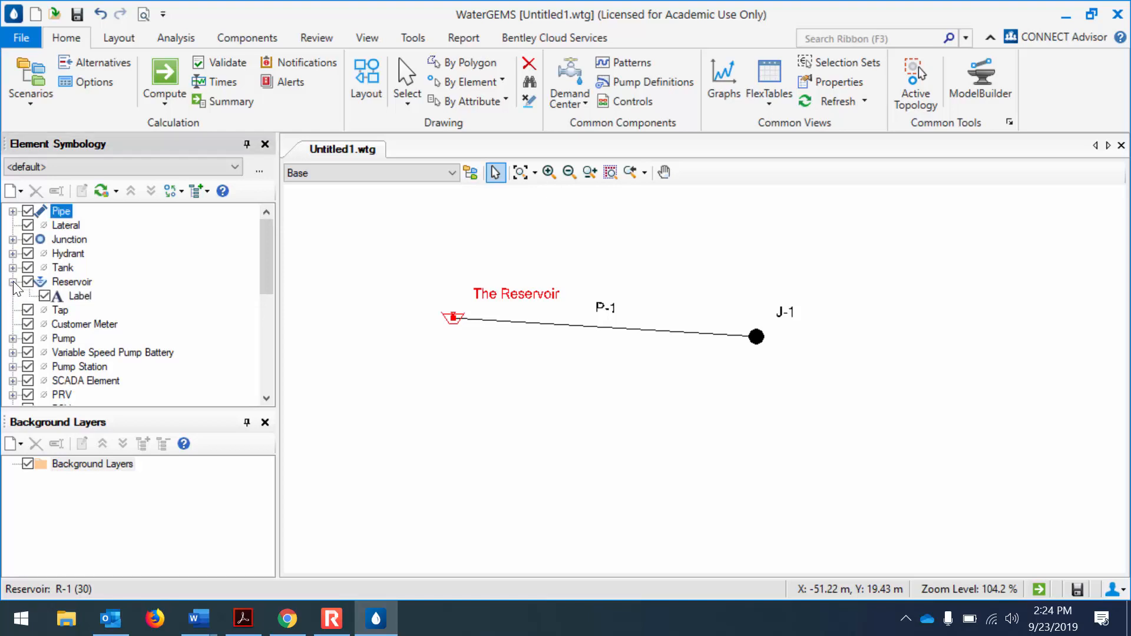
{"action": "left_click", "coordinate": [44, 295]}
{"action": "left_click", "coordinate": [44, 296]}
{"action": "left_click", "coordinate": [44, 296]}
{"action": "left_click", "coordinate": [45, 295]}
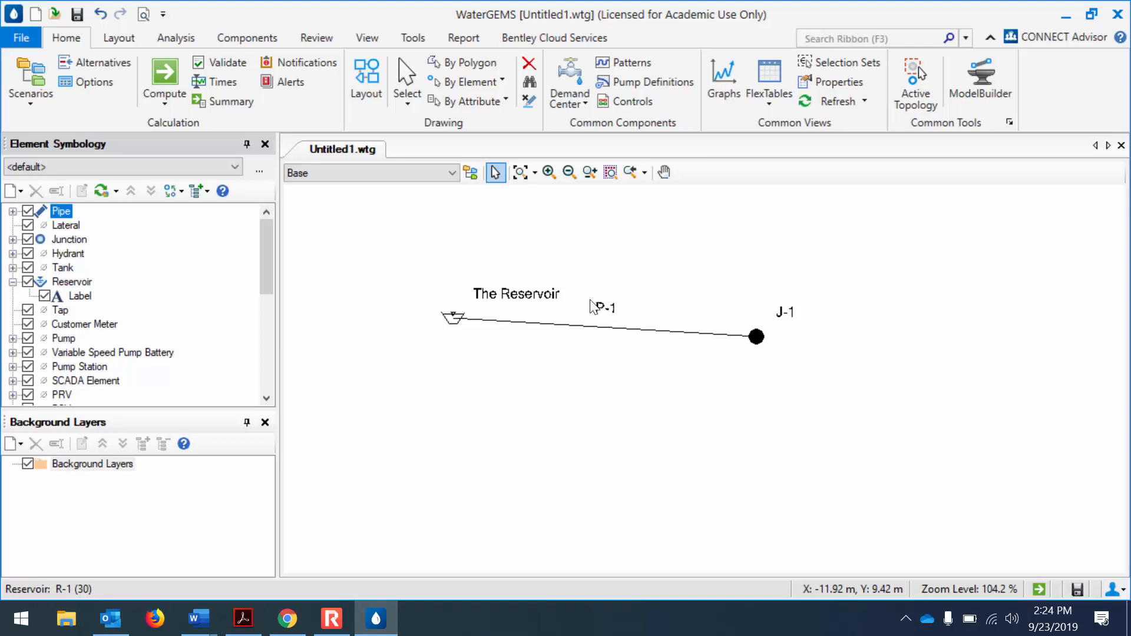
- Hide the pipe label annotation in the Element Symbology
{"action": "left_click", "coordinate": [13, 211]}
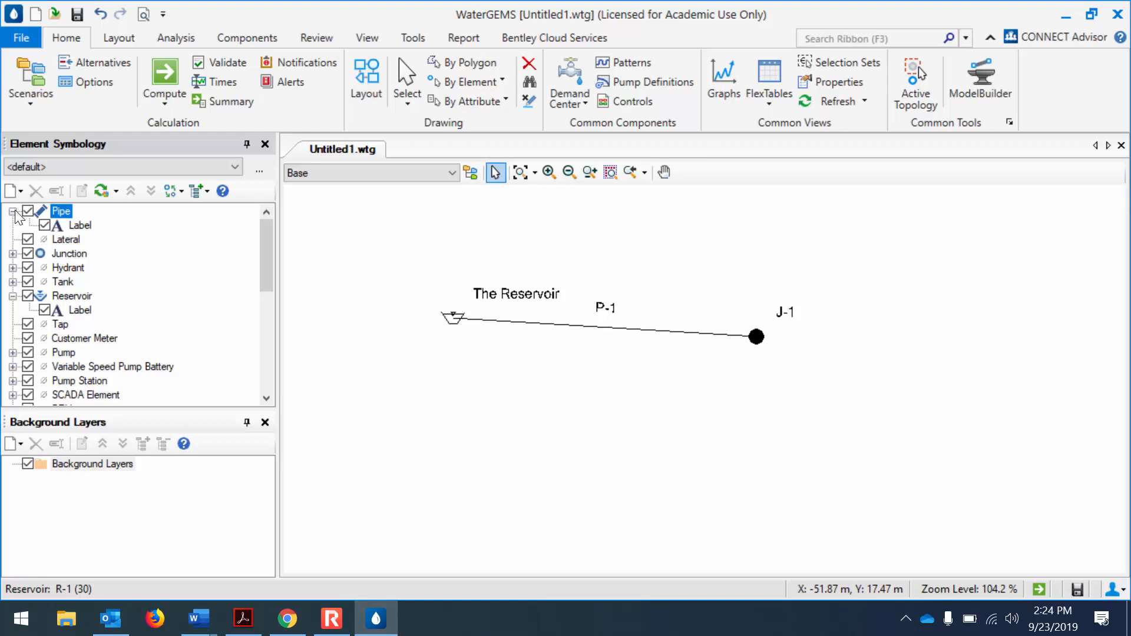
{"action": "left_click", "coordinate": [45, 225]}
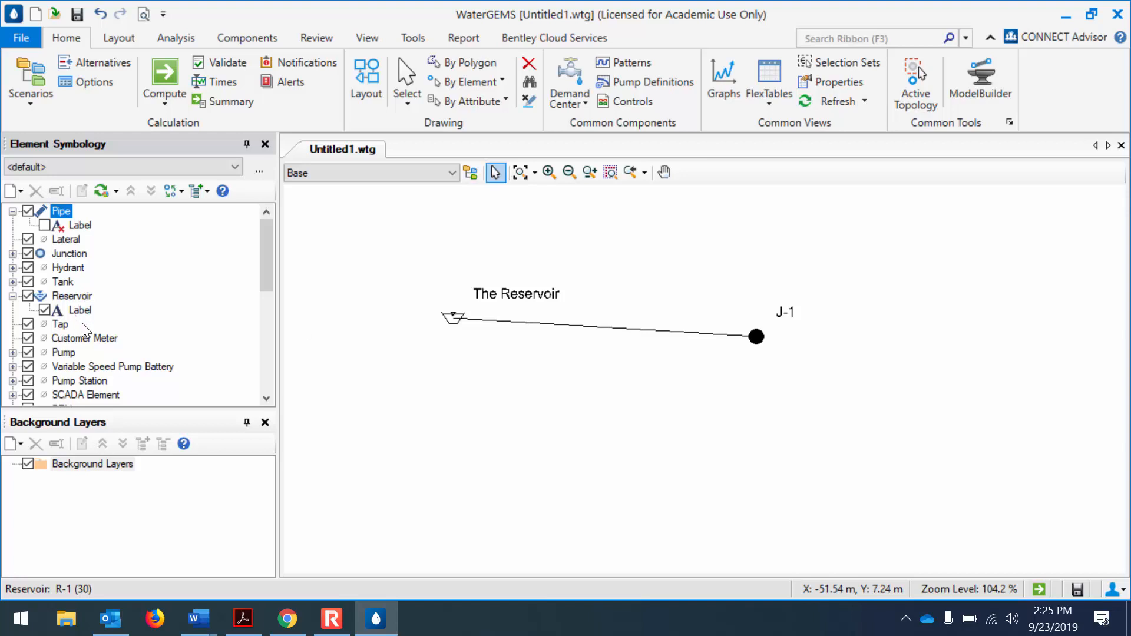
- Add a new reservoir annotation that uses the Elevation field and apply it to all elements
{"action": "left_click", "coordinate": [66, 296]}
{"action": "right_click", "coordinate": [76, 297]}
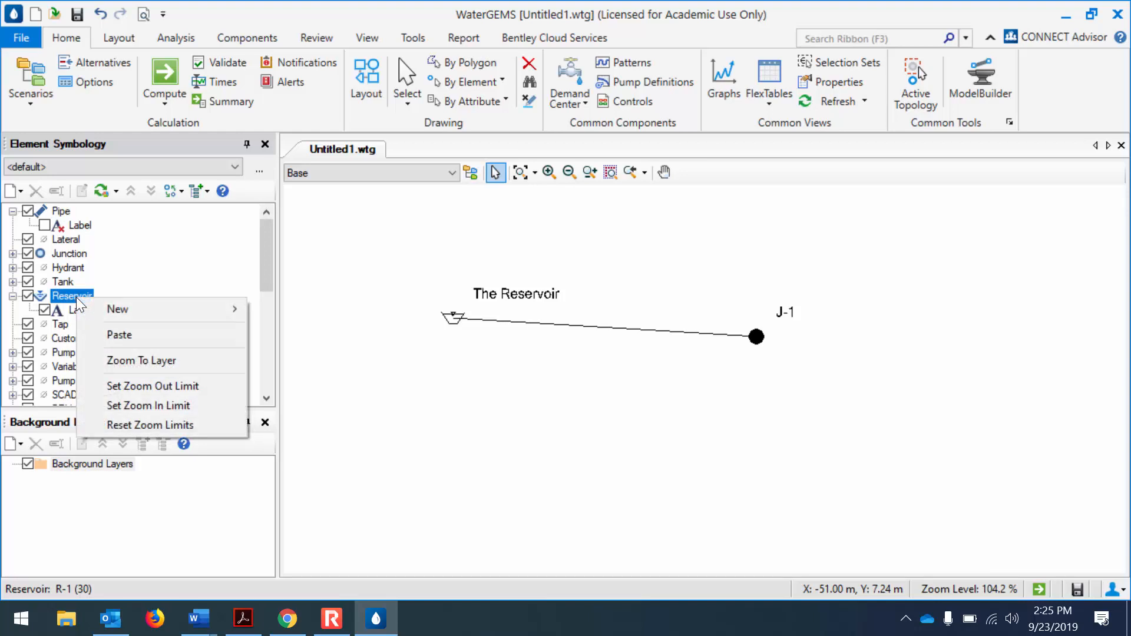
{"action": "mouse_move", "coordinate": [125, 308]}
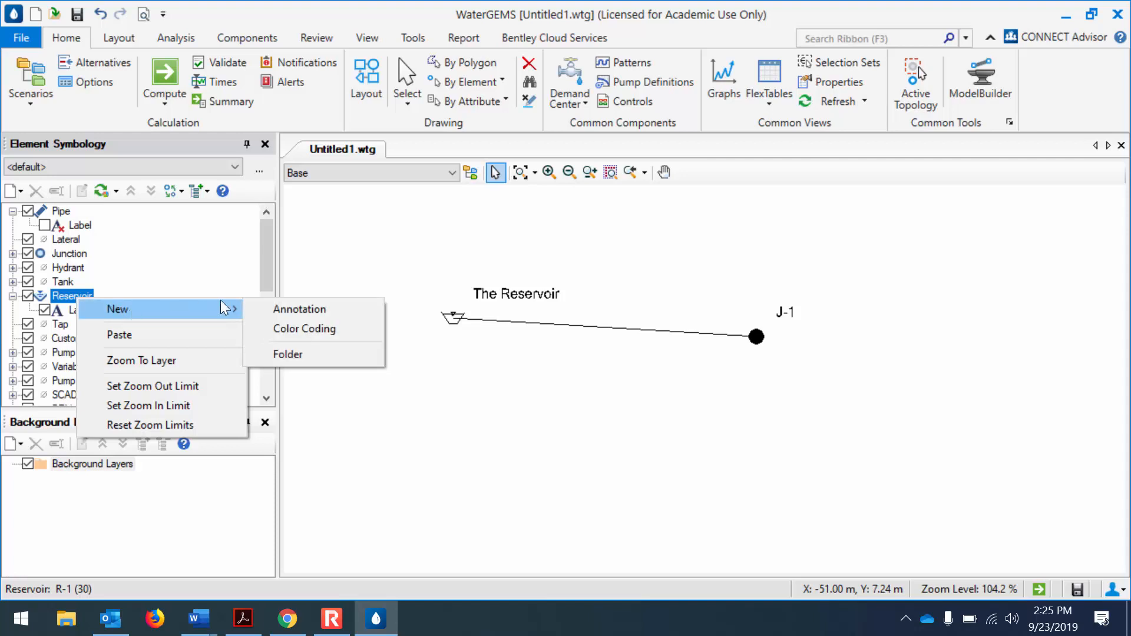
{"action": "left_click", "coordinate": [281, 306]}
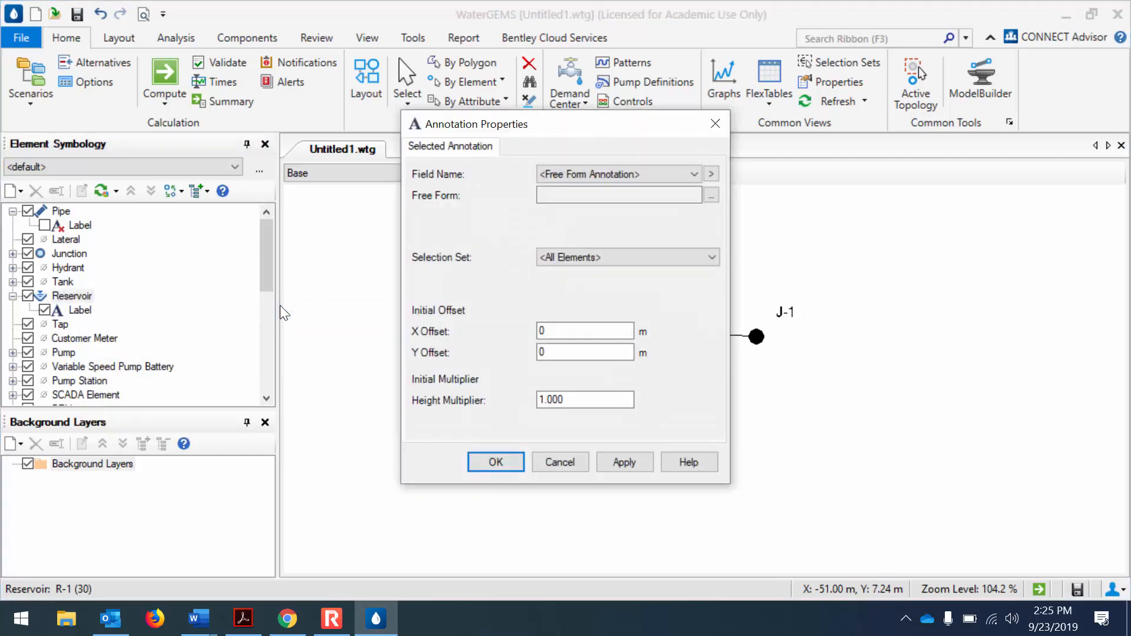
{"action": "mouse_move", "coordinate": [544, 126]}
{"action": "left_mouse_down"}
{"action": "mouse_move", "coordinate": [686, 88]}
{"action": "mouse_move", "coordinate": [859, 101]}
{"action": "mouse_move", "coordinate": [950, 80]}
{"action": "mouse_move", "coordinate": [886, 70]}
{"action": "left_mouse_up"}
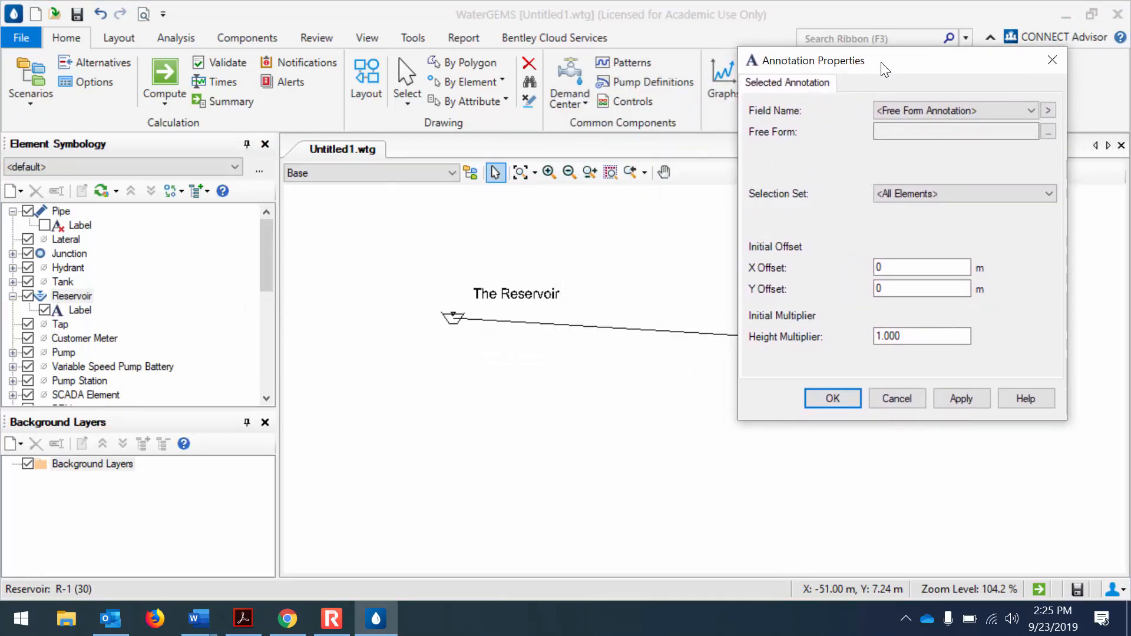
{"action": "left_click", "coordinate": [1030, 112]}
{"action": "left_click_drag", "start_coordinate": [1052, 165], "coordinate": [1048, 196]}
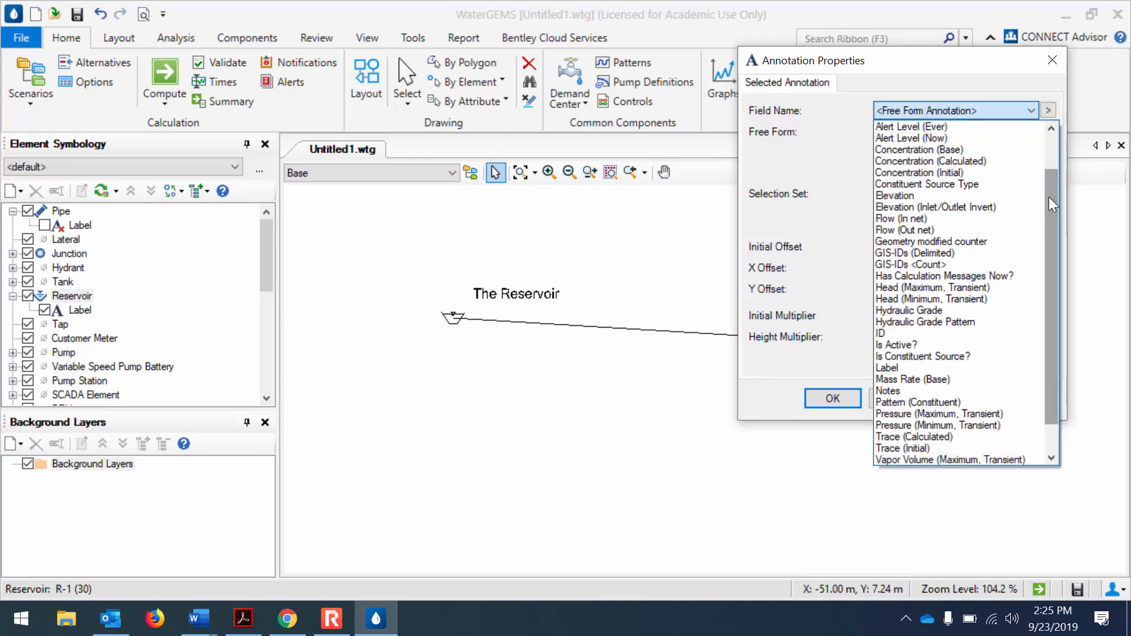
{"action": "left_click", "coordinate": [1004, 197]}
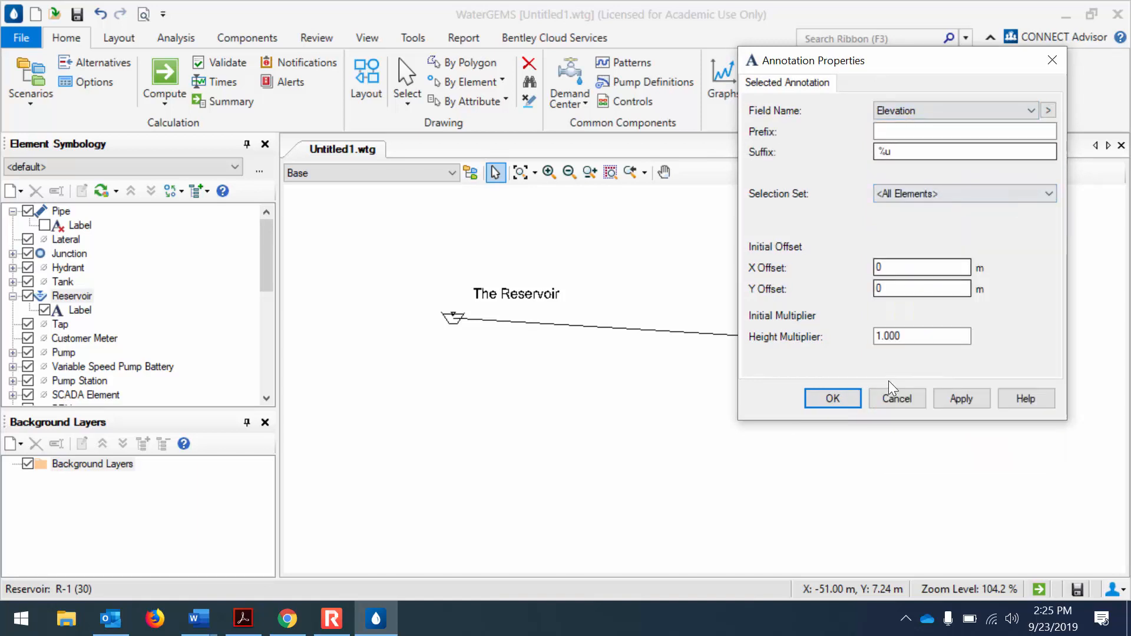
{"action": "left_click", "coordinate": [958, 398]}
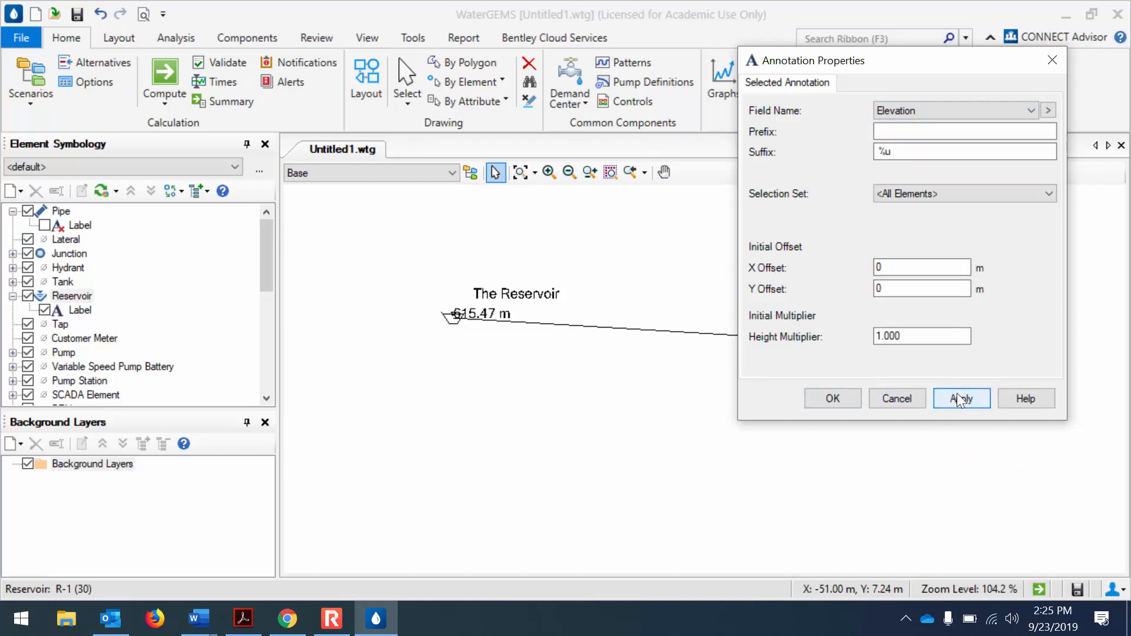
- Set the elevation annotation's initial Y offset to 5 m and apply it
{"action": "left_click", "coordinate": [924, 263]}
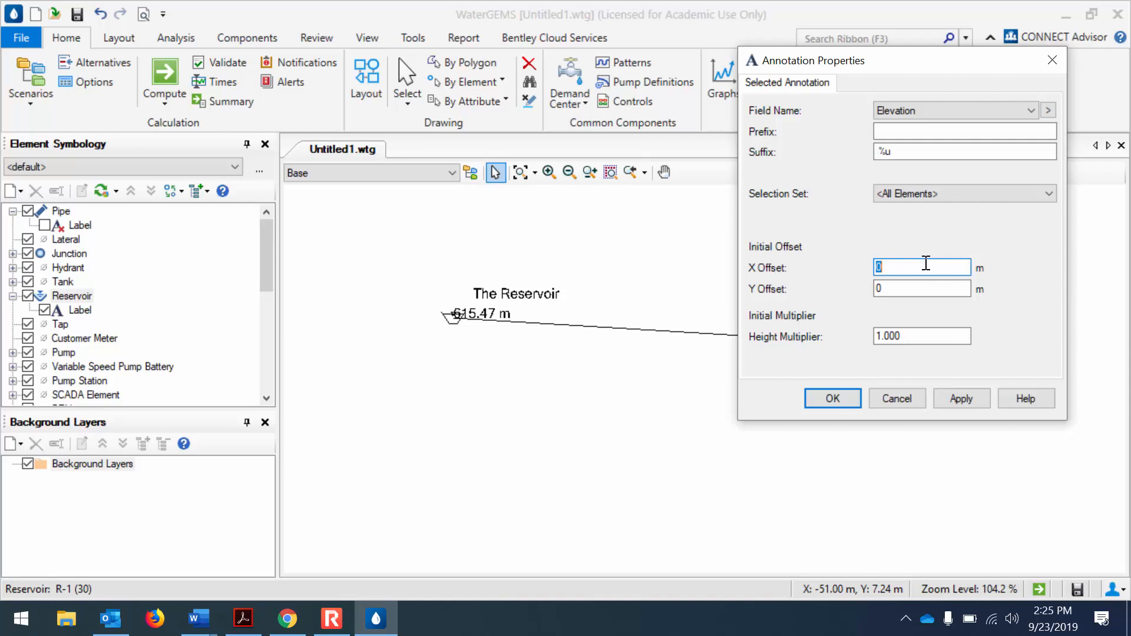
{"action": "left_click", "coordinate": [926, 286]}
{"action": "type", "text": "5"}
{"action": "left_click", "coordinate": [952, 398]}
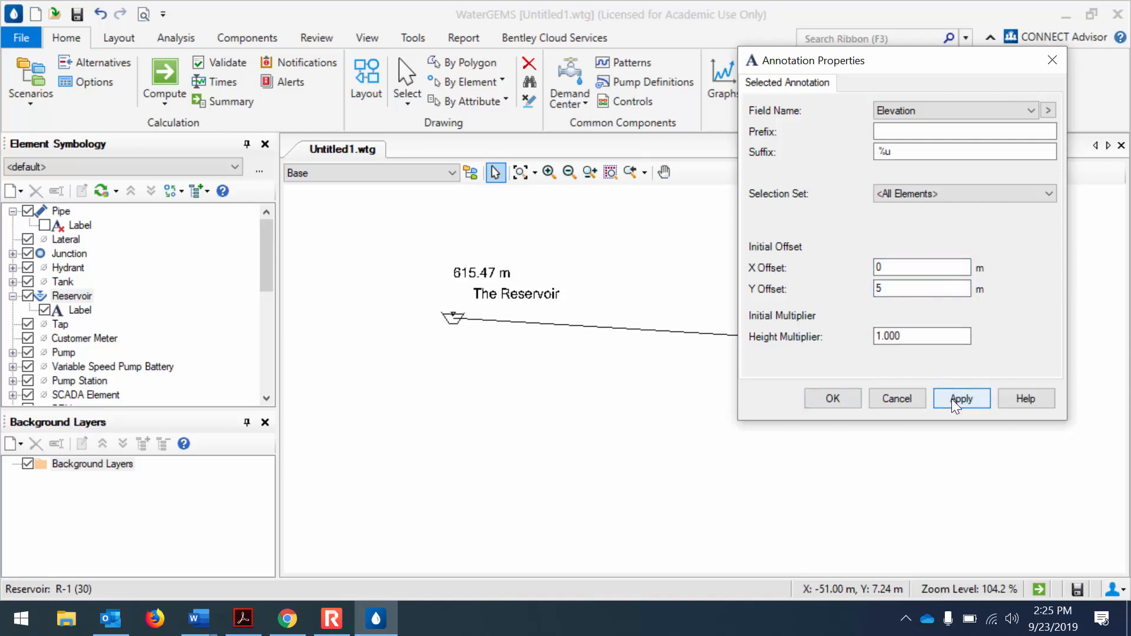
- Set the elevation annotation's initial offsets to Y 3 m and X -5 m, applying each change
{"action": "left_click", "coordinate": [931, 289]}
{"action": "type", "text": "3"}
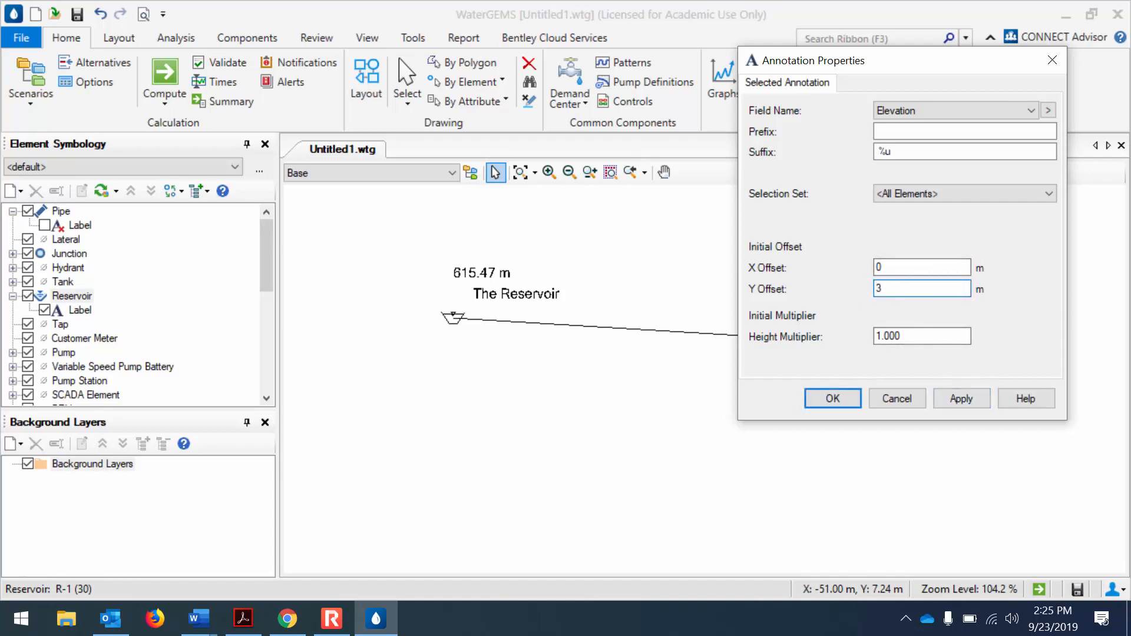
{"action": "left_click", "coordinate": [970, 401]}
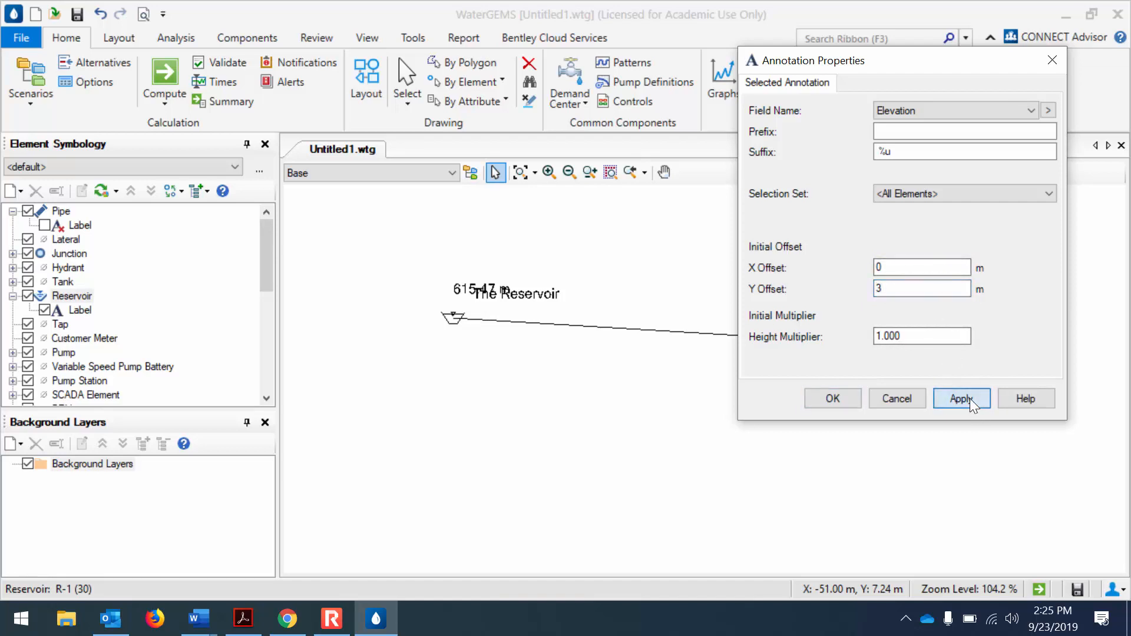
{"action": "left_click", "coordinate": [930, 268]}
{"action": "type", "text": "-5"}
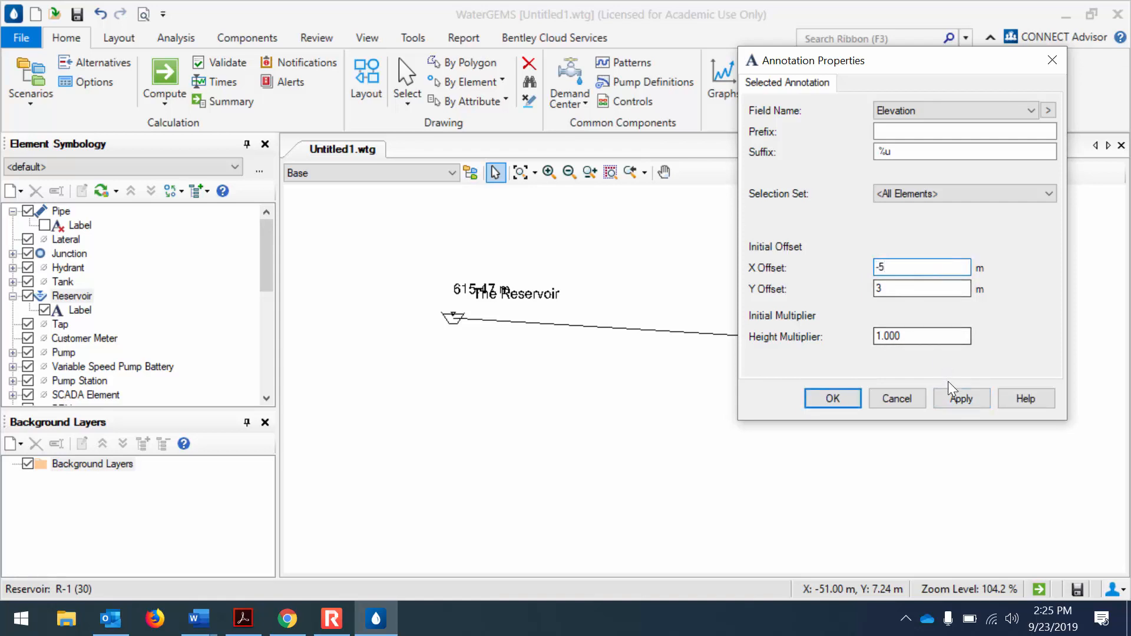
{"action": "left_click", "coordinate": [953, 401]}
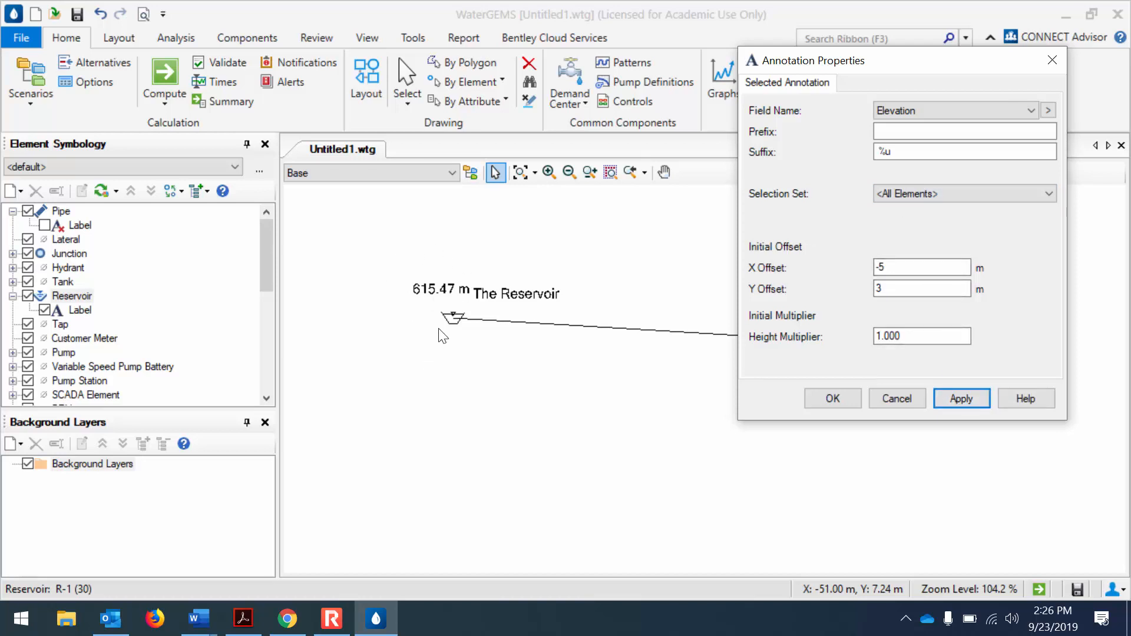
- Add the prefix "Elev=" to the reservoir's elevation annotation and apply it
{"action": "left_click", "coordinate": [898, 132]}
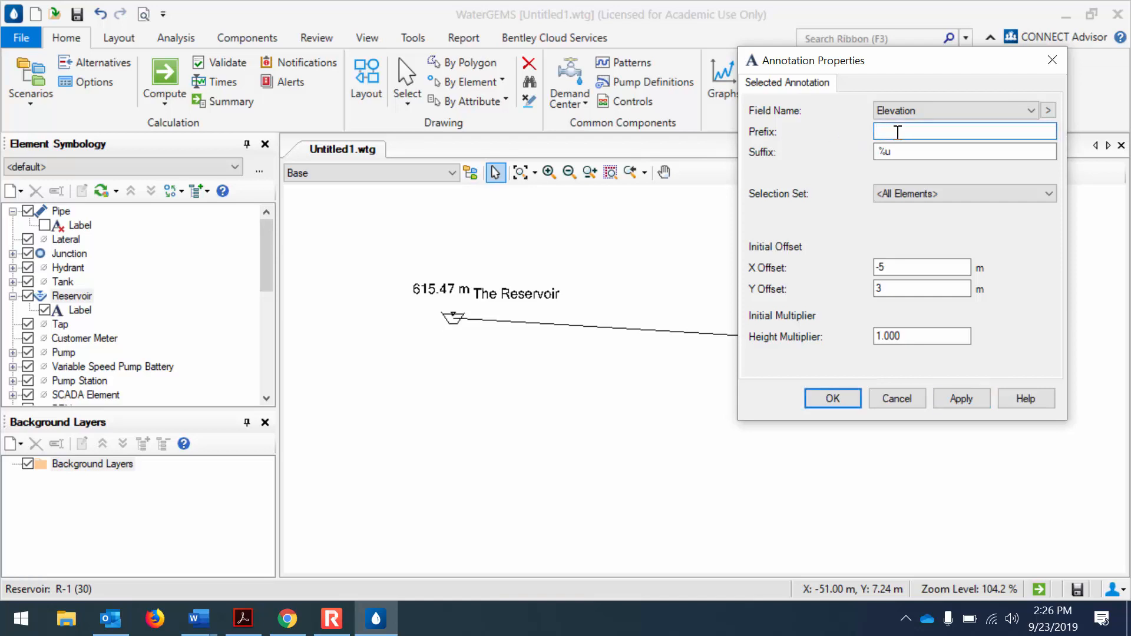
{"action": "type", "text": "Elev="}
{"action": "left_click", "coordinate": [958, 402]}
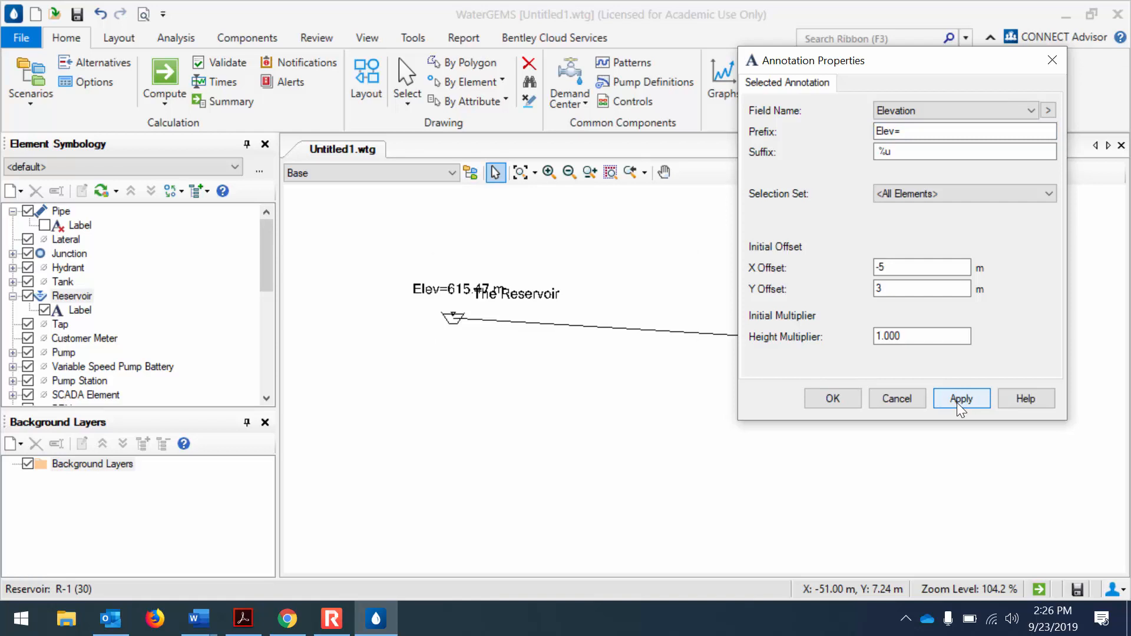
- Try an X offset of -7 m for the elevation annotation, change it to -10 m, and accept the annotation properties
{"action": "double_click", "coordinate": [901, 268]}
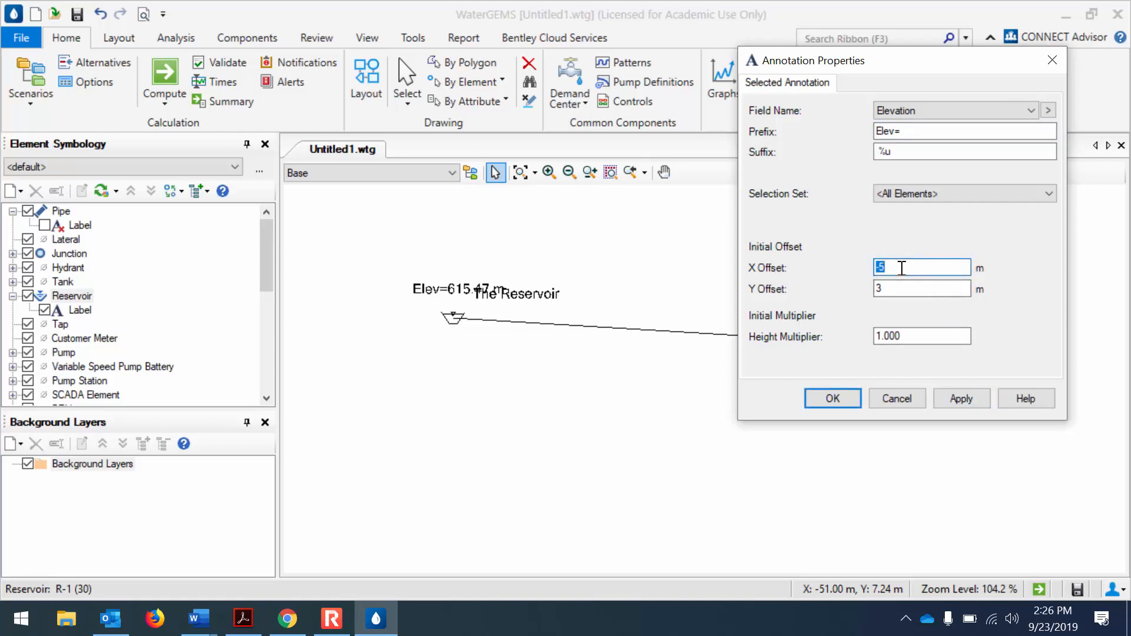
{"action": "type", "text": "-7"}
{"action": "left_click", "coordinate": [960, 401]}
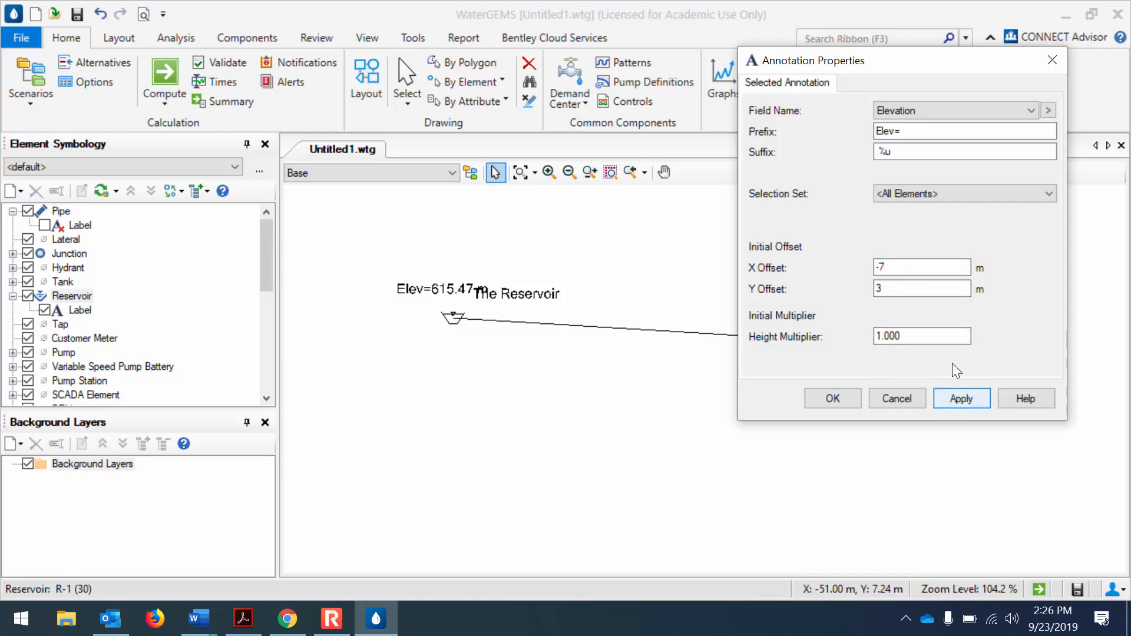
{"action": "double_click", "coordinate": [955, 266]}
{"action": "type", "text": "-10"}
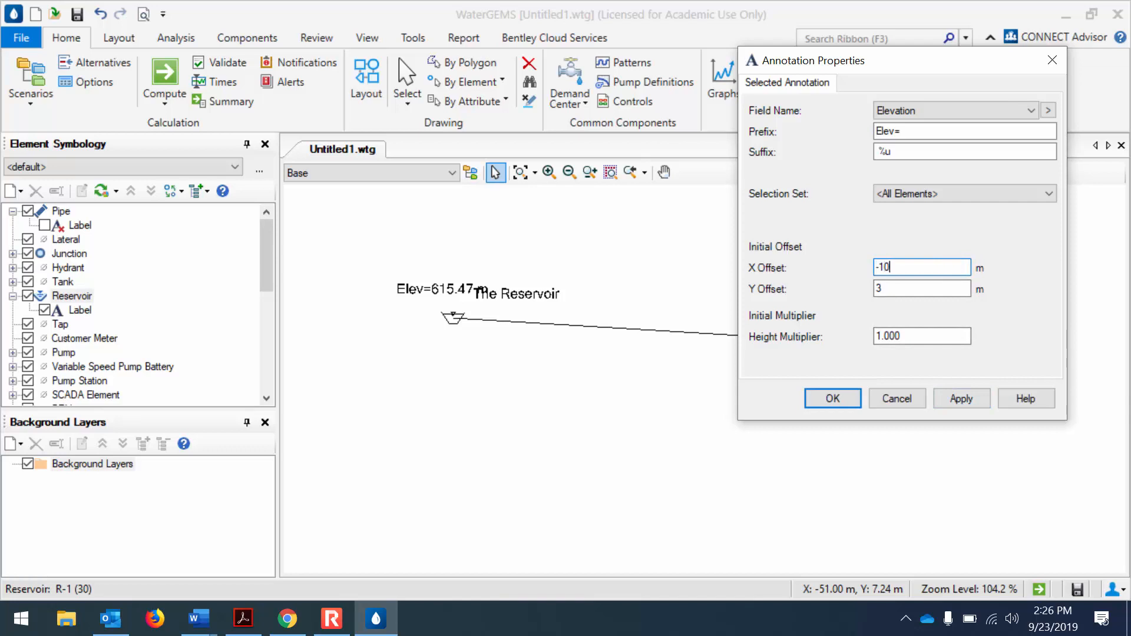
{"action": "left_click", "coordinate": [967, 402]}
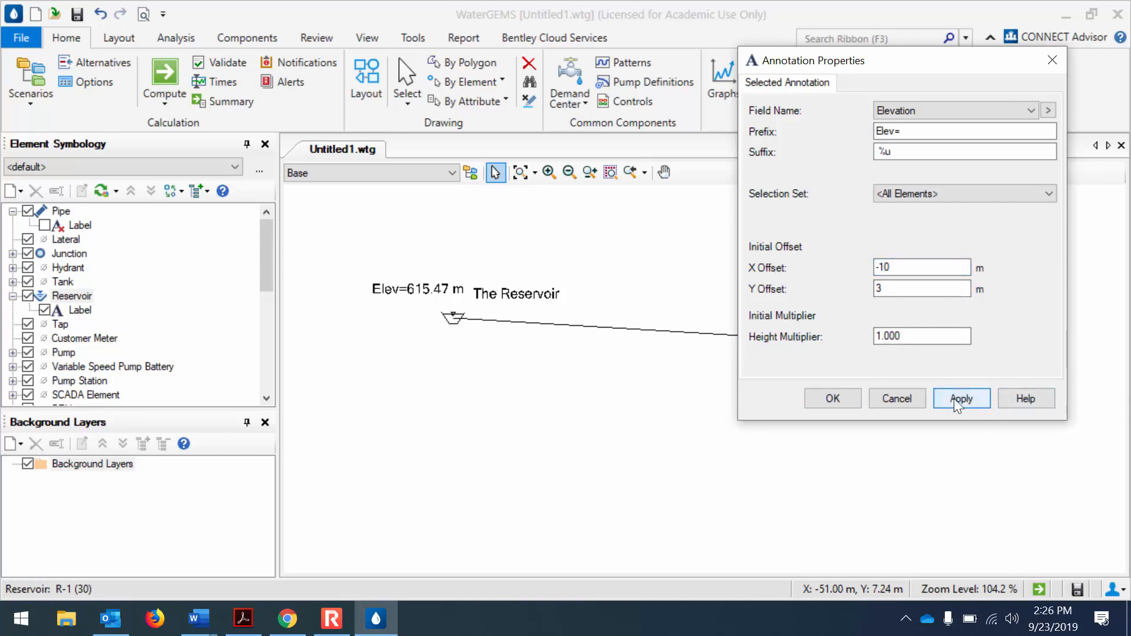
{"action": "left_click", "coordinate": [848, 402]}
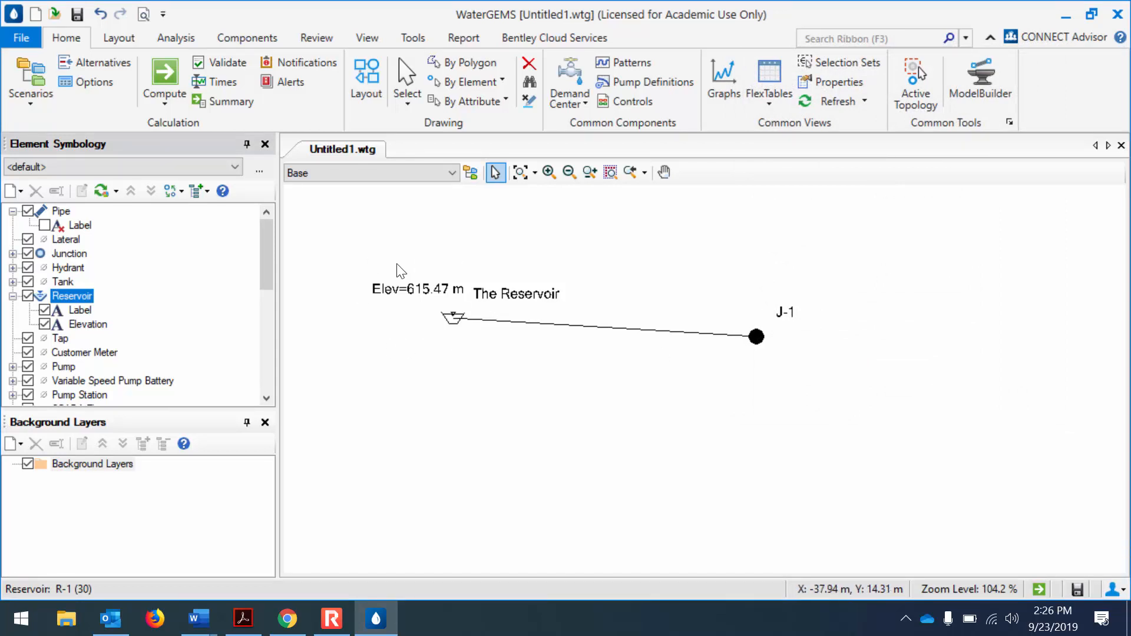
- Open the pipe FlexTable and switch to the Lab Experiment 3 document in Word to look up the pipe's specifications
{"action": "left_click", "coordinate": [772, 105]}
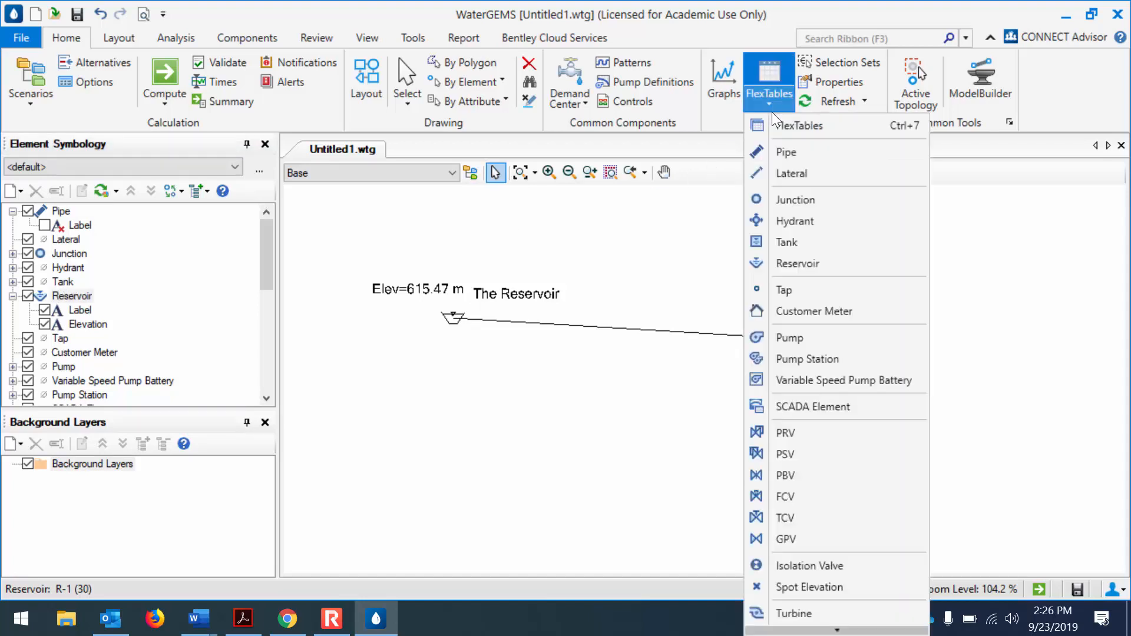
{"action": "left_click", "coordinate": [778, 153]}
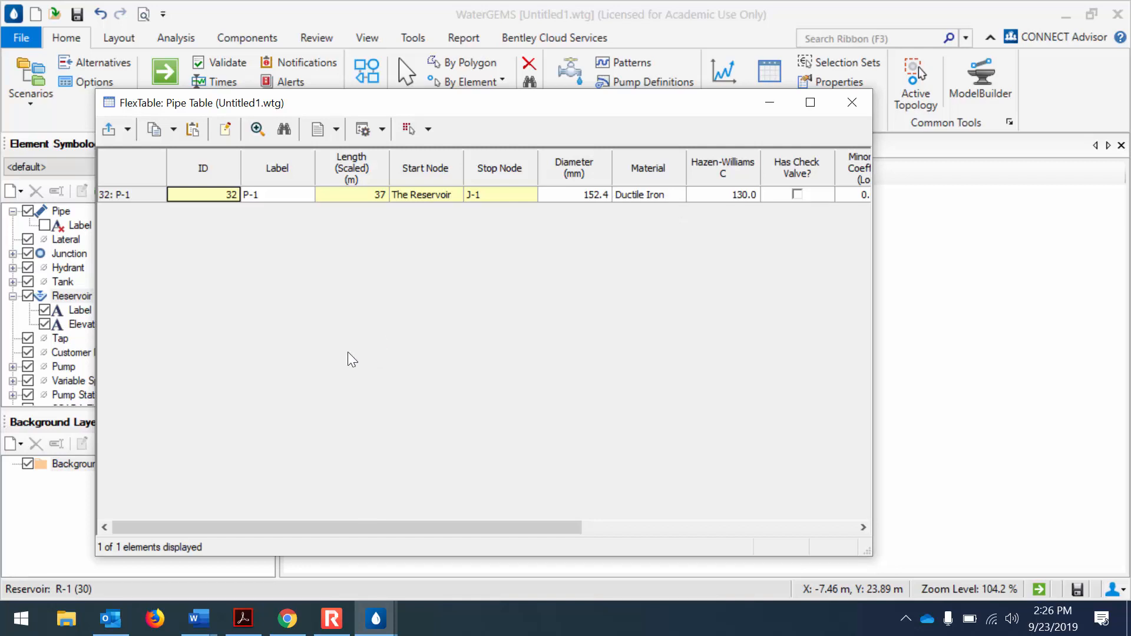
{"action": "mouse_move", "coordinate": [190, 617]}
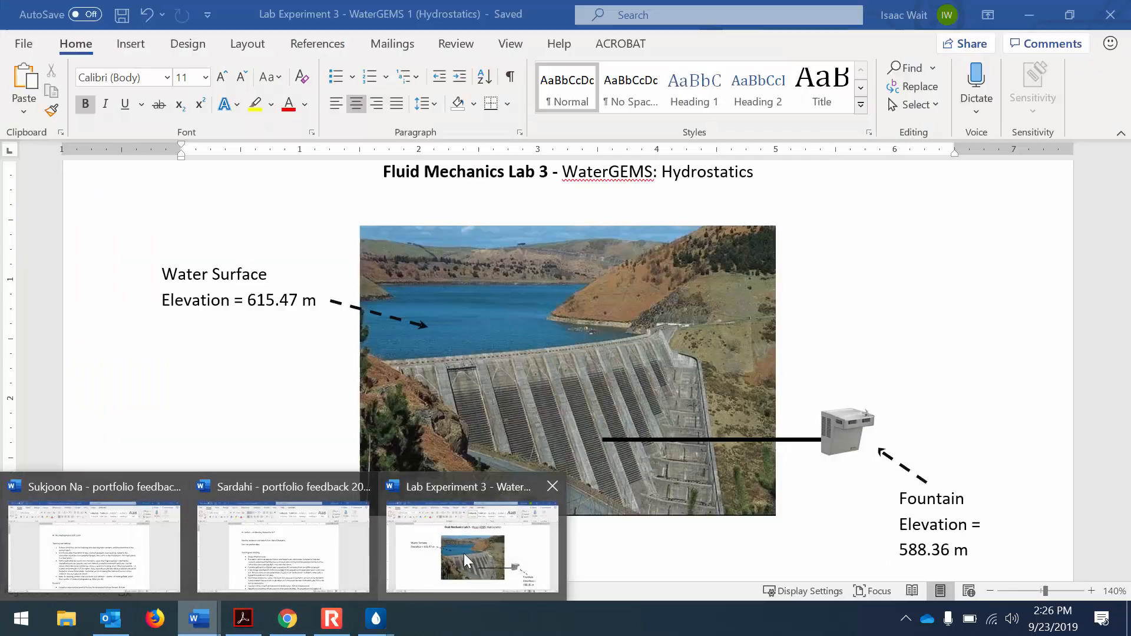
{"action": "left_click", "coordinate": [464, 553]}
{"action": "scroll", "coordinate": [892, 439], "scroll_direction": "down", "scroll_amount": 5}
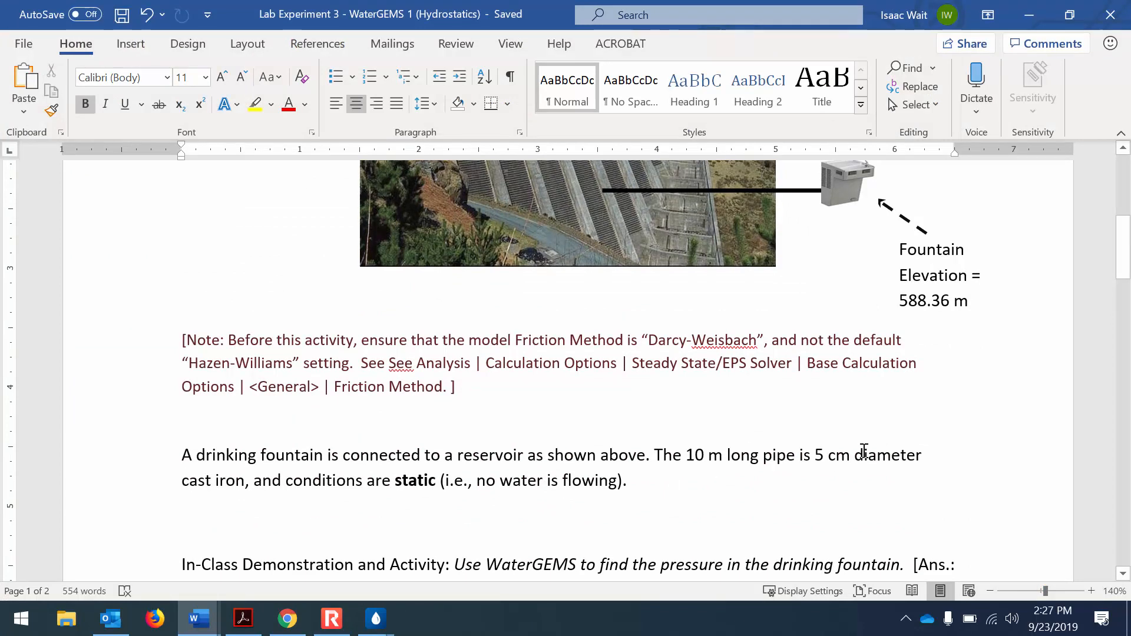
- Switch back to the WaterGEMS pipe FlexTable and set pipe P-1's diameter to 50 mm
{"action": "mouse_move", "coordinate": [377, 621]}
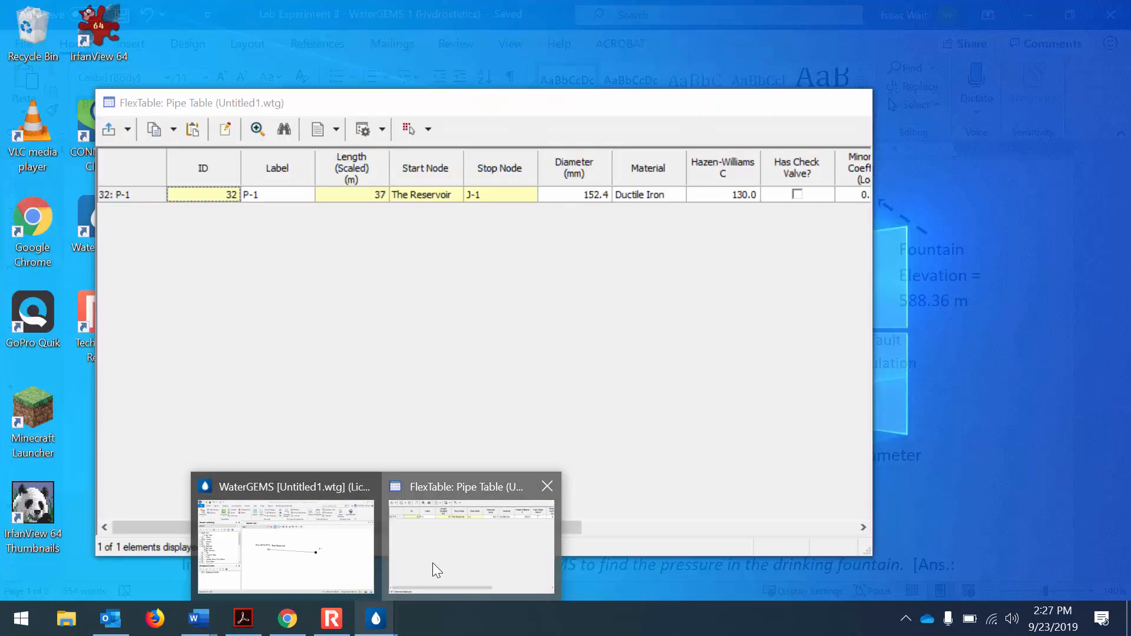
{"action": "left_click", "coordinate": [433, 563]}
{"action": "left_click", "coordinate": [573, 194]}
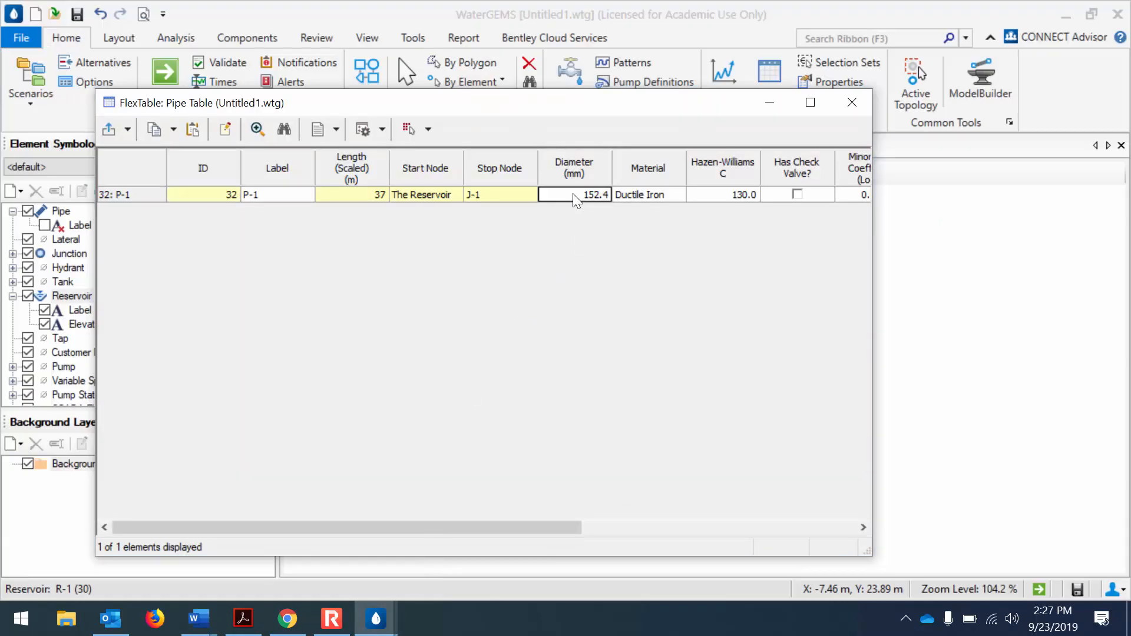
{"action": "left_click", "coordinate": [573, 194]}
{"action": "type", "text": "50"}
{"action": "key", "text": "Return"}
- Change the display unit of the FlexTable's Diameter column to cm
{"action": "right_click", "coordinate": [570, 168]}
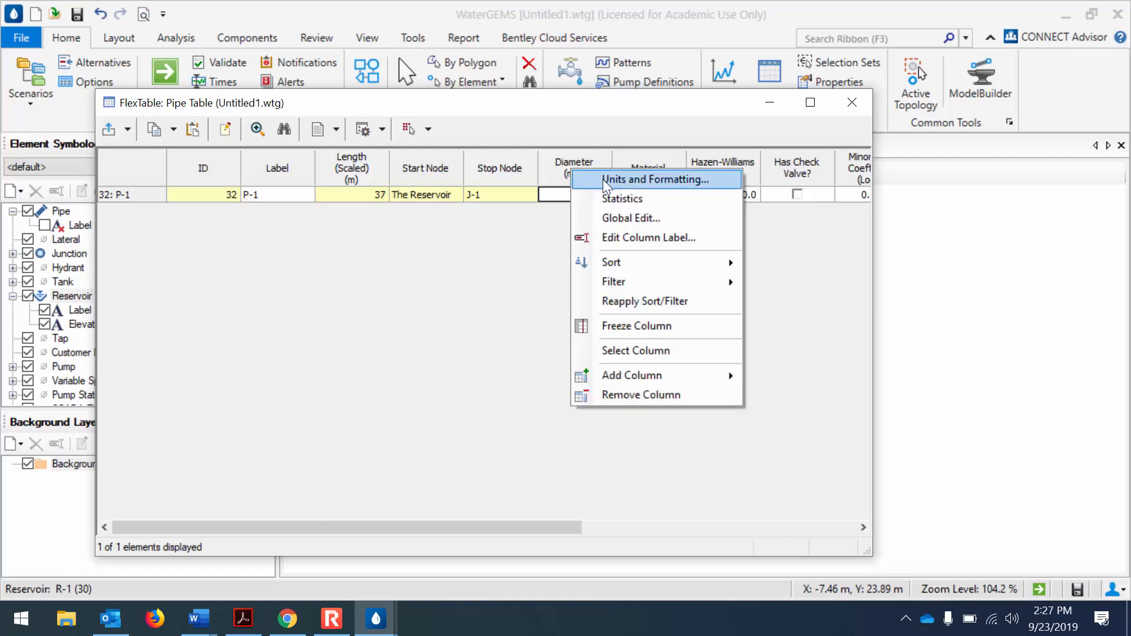
{"action": "left_click", "coordinate": [618, 178]}
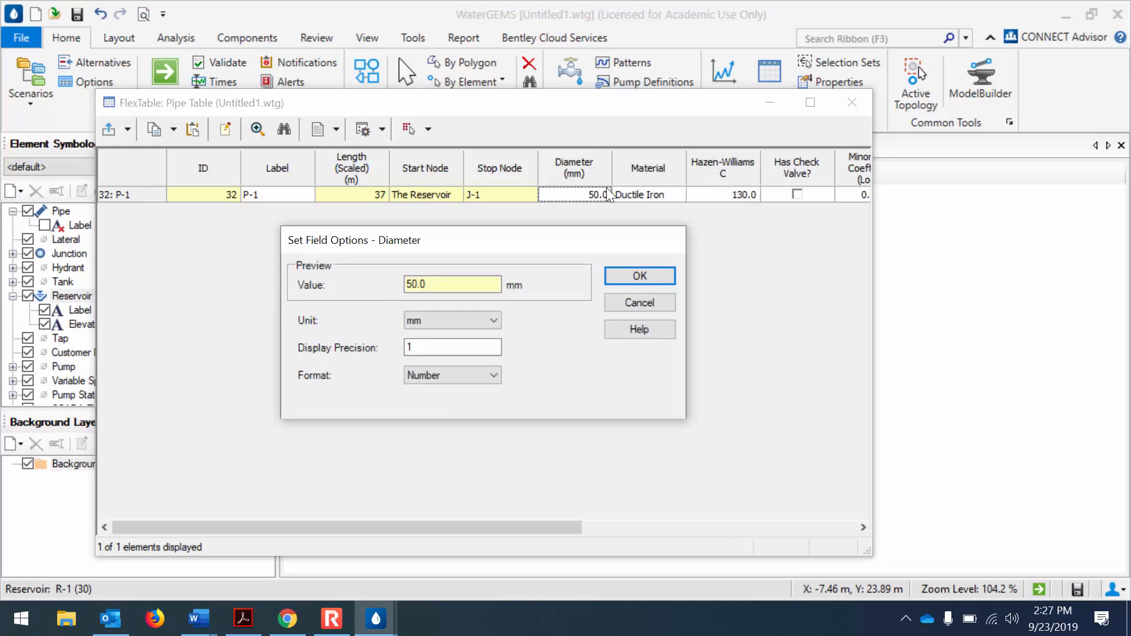
{"action": "left_click", "coordinate": [459, 326]}
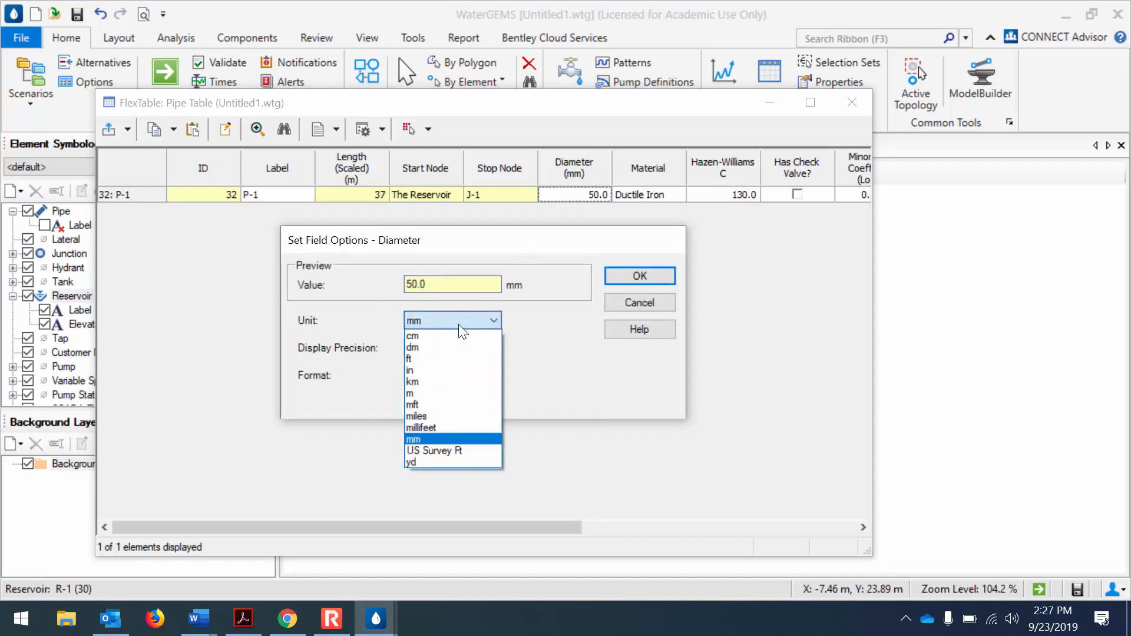
{"action": "left_click", "coordinate": [457, 336]}
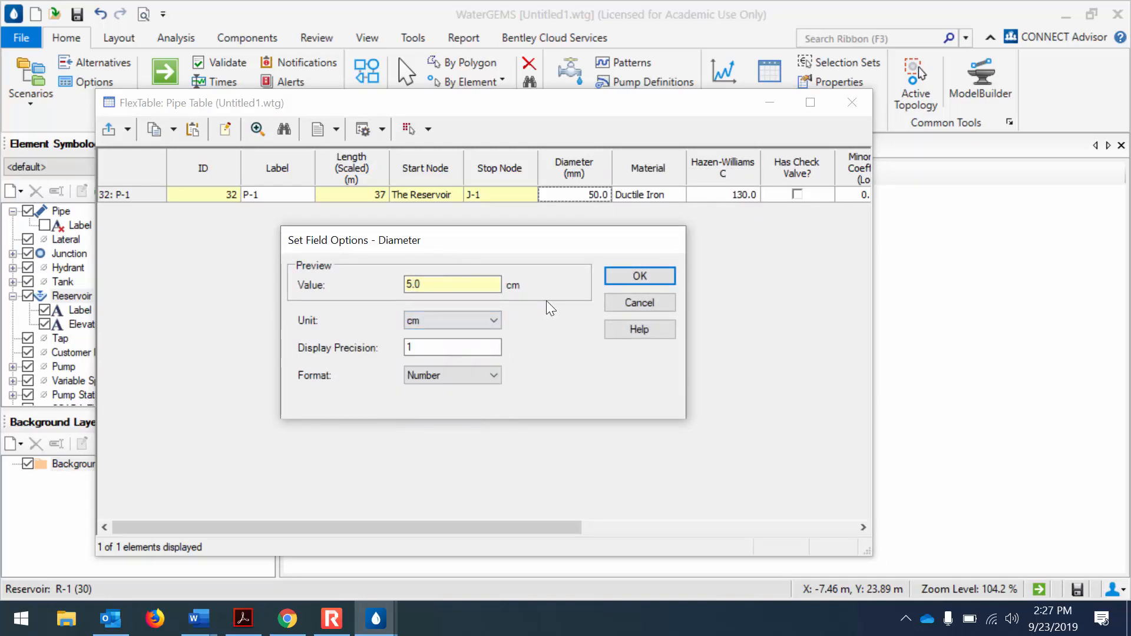
{"action": "left_click", "coordinate": [626, 279]}
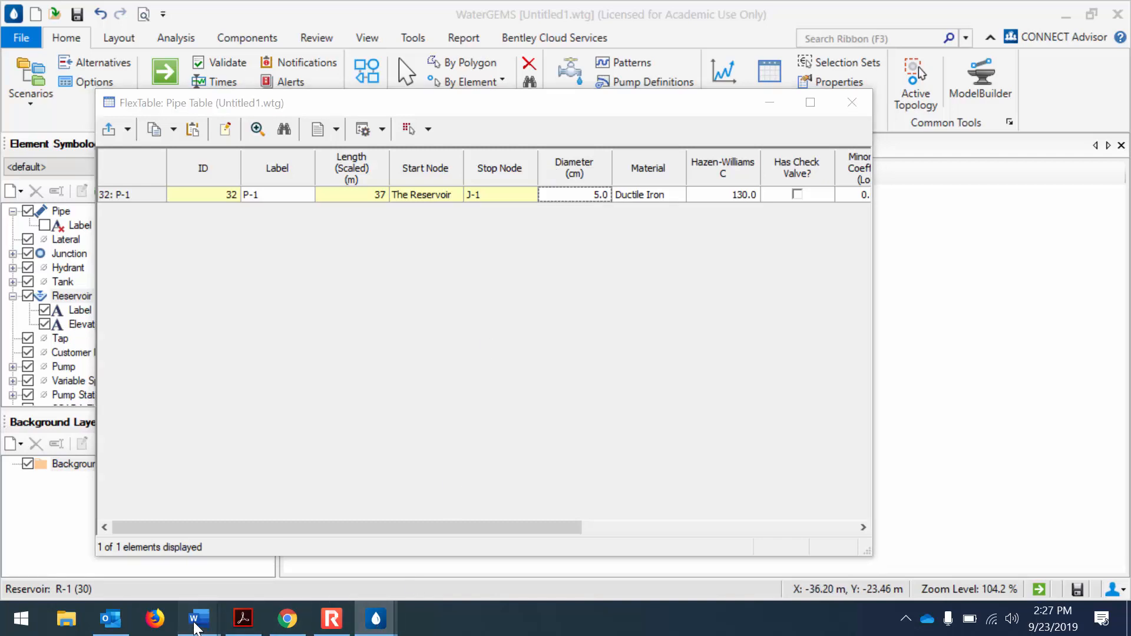
- Check the pipe material in the Word lab document and assign Cast iron from MaterialLibrary.xml to pipe P-1 in the WaterGEMS FlexTable
{"action": "mouse_move", "coordinate": [197, 621]}
{"action": "left_click", "coordinate": [415, 550]}
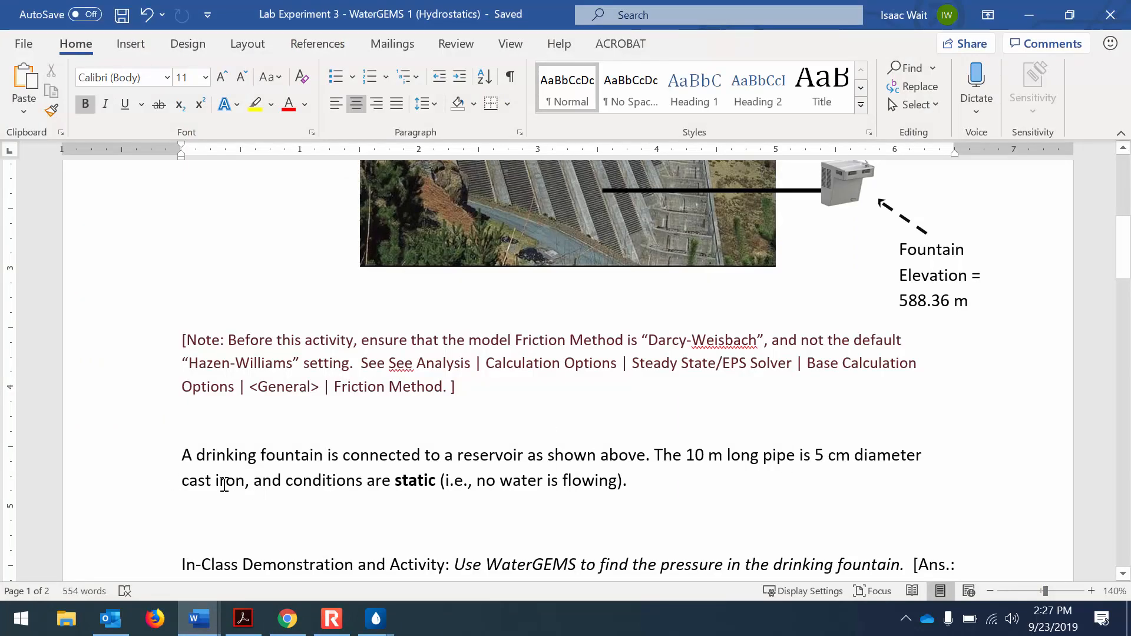
{"action": "mouse_move", "coordinate": [375, 626]}
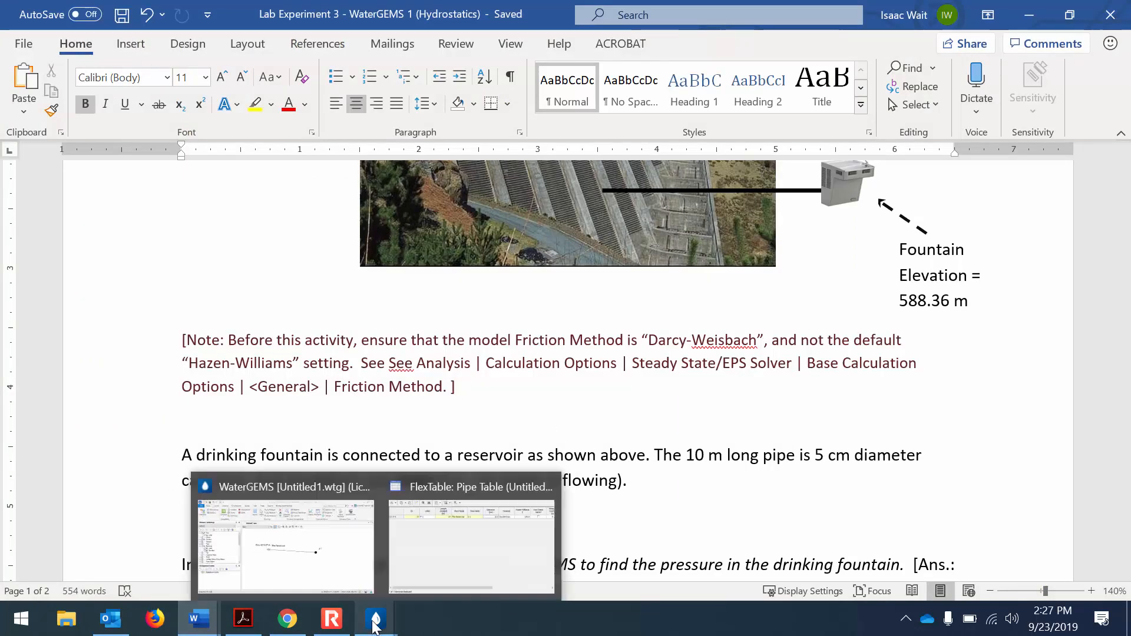
{"action": "left_click", "coordinate": [458, 551]}
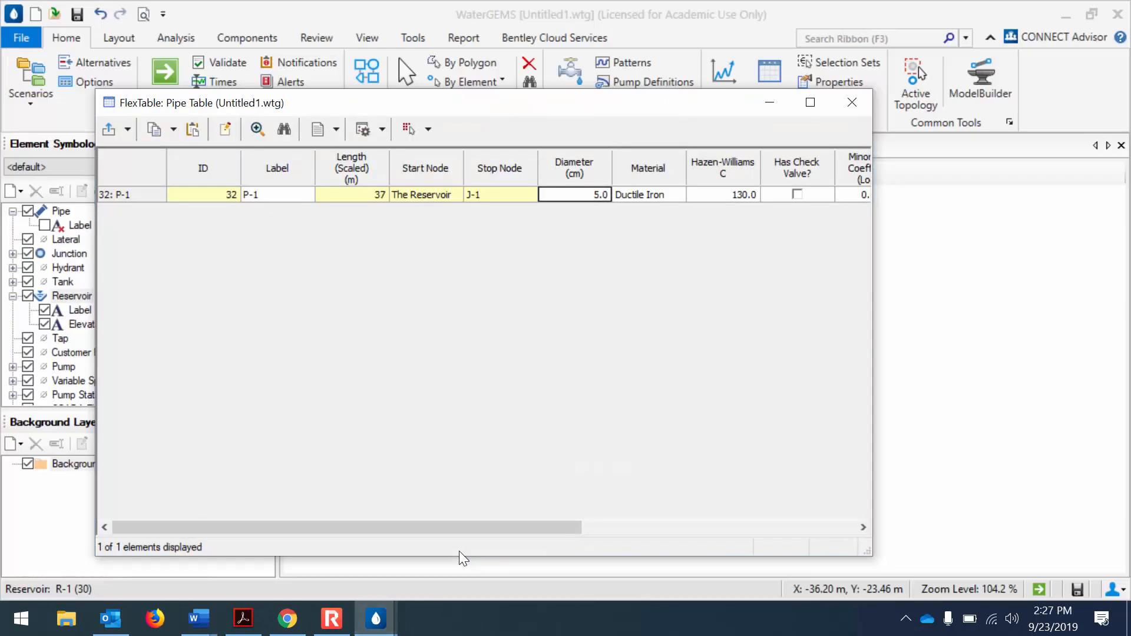
{"action": "left_click", "coordinate": [655, 194]}
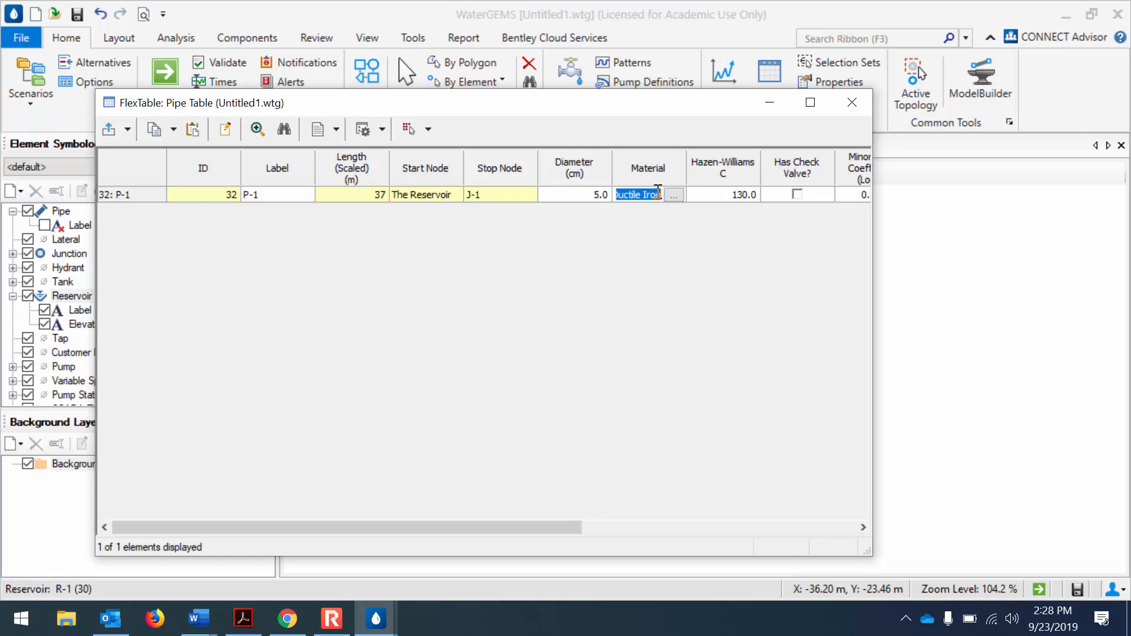
{"action": "left_click", "coordinate": [670, 195]}
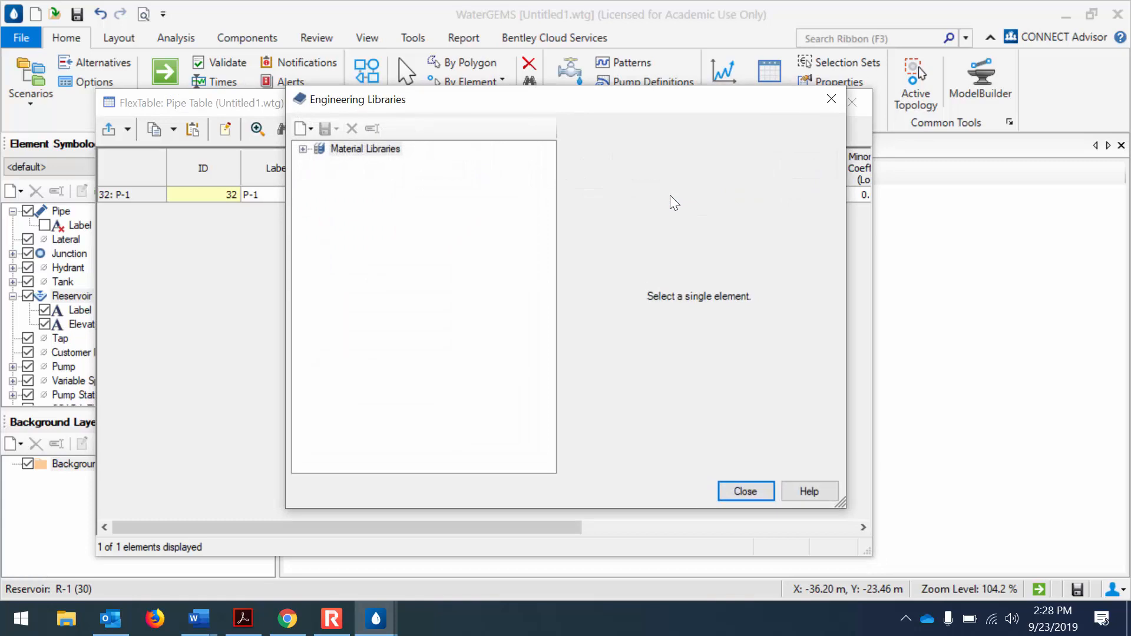
{"action": "left_click", "coordinate": [303, 149]}
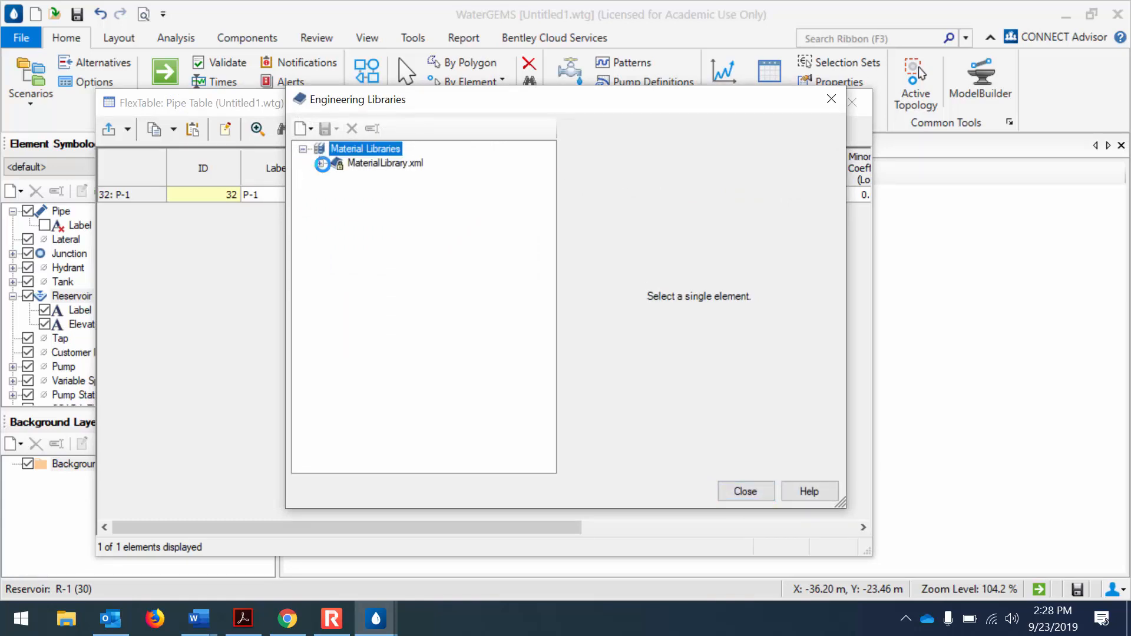
{"action": "left_click", "coordinate": [320, 163]}
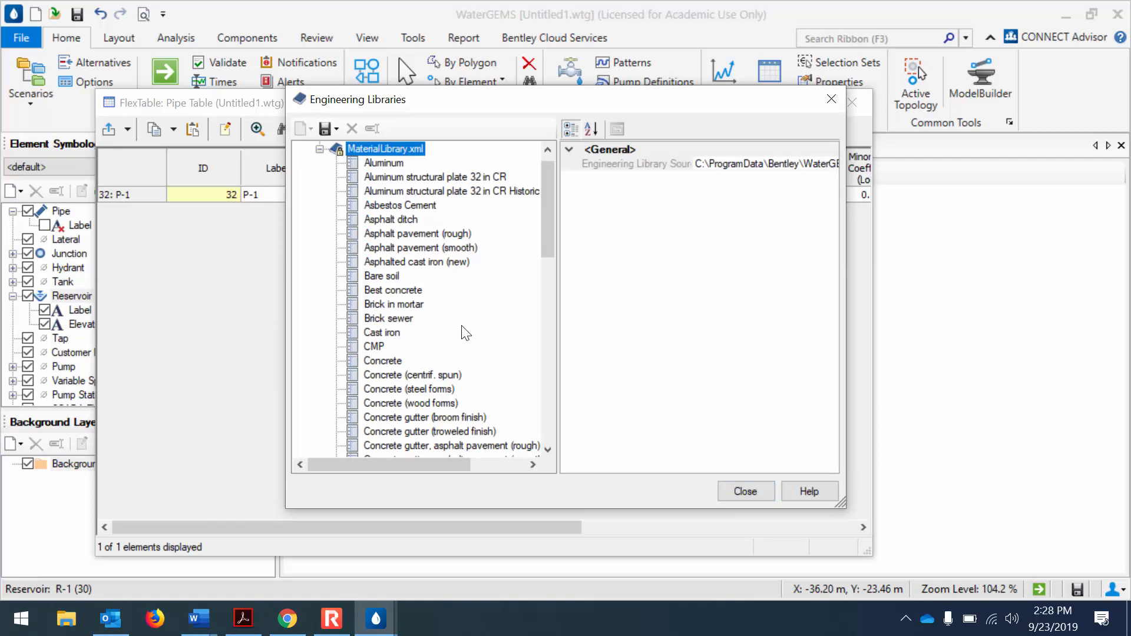
{"action": "left_click", "coordinate": [393, 334]}
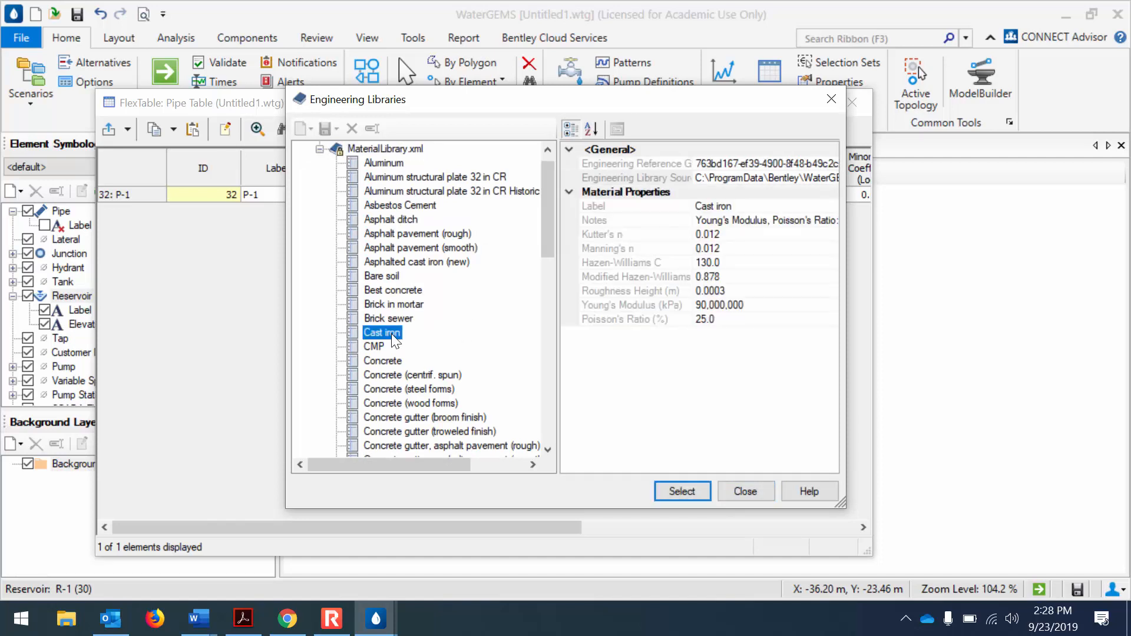
{"action": "left_click", "coordinate": [680, 491]}
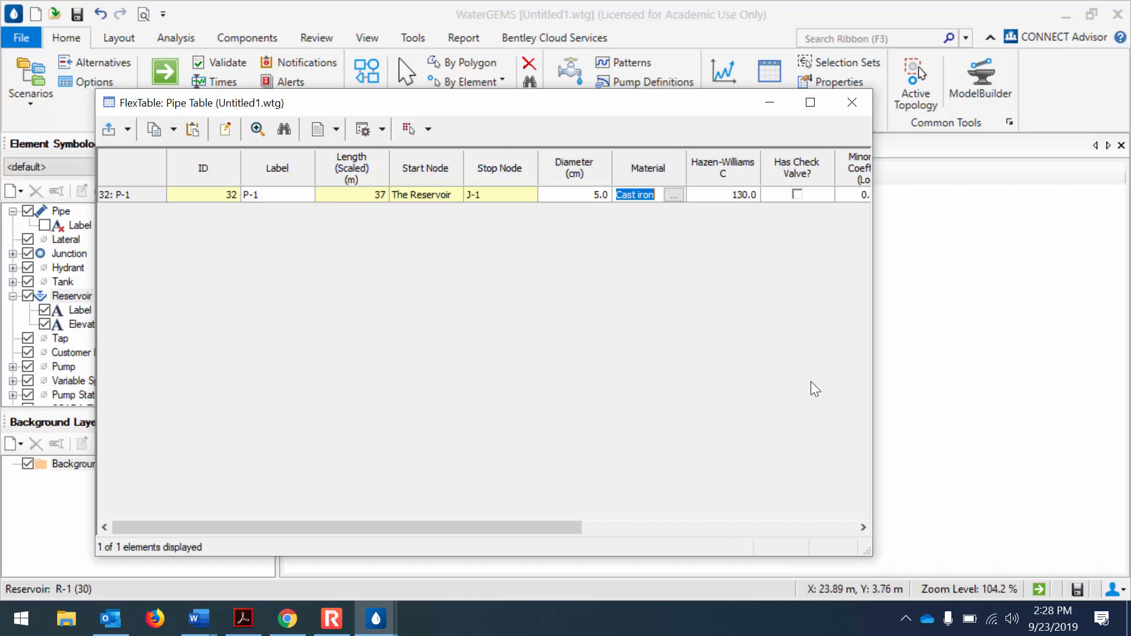
- Maximize the pipe FlexTable and change pipe P-1's material to PVC from the material library
{"action": "left_click", "coordinate": [813, 104]}
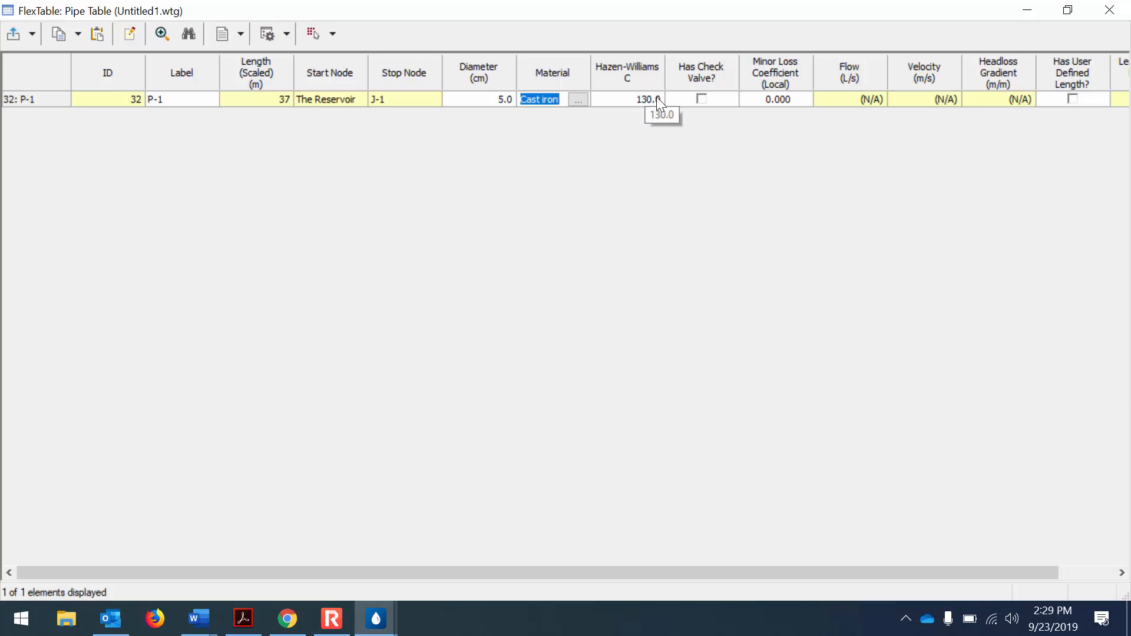
{"action": "left_click", "coordinate": [576, 100]}
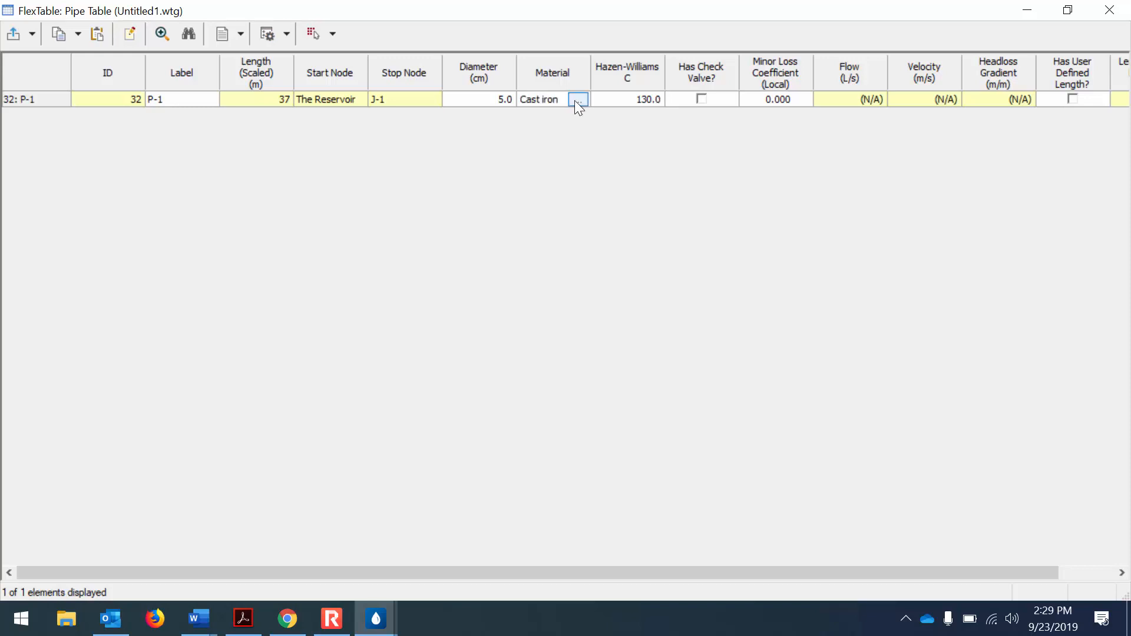
{"action": "left_click", "coordinate": [577, 100]}
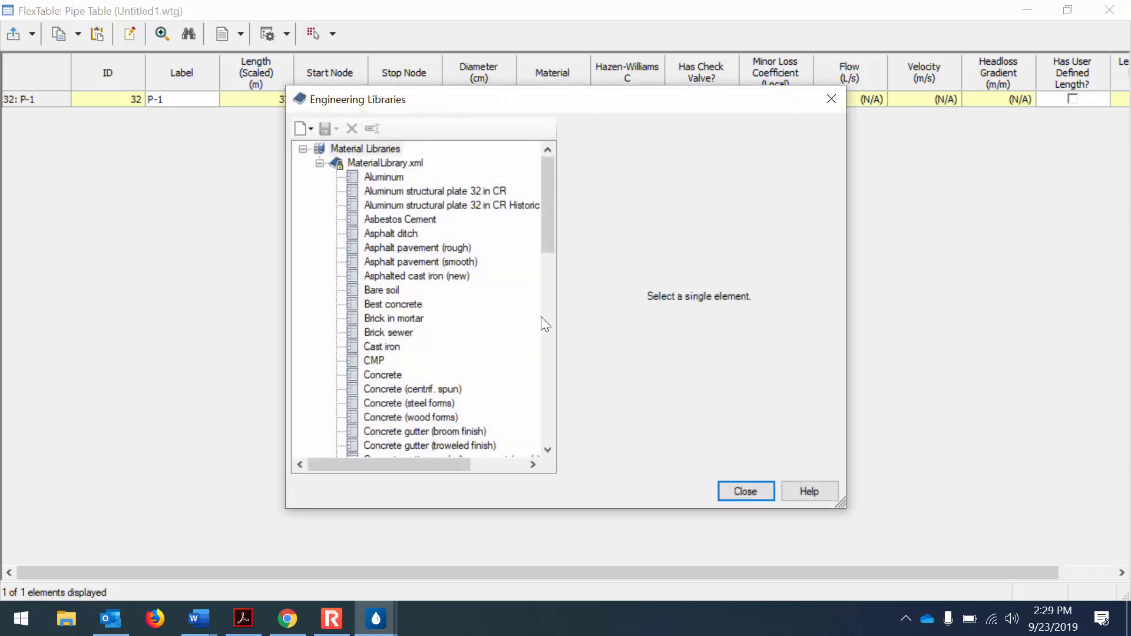
{"action": "scroll", "coordinate": [548, 327], "scroll_direction": "down", "scroll_amount": 5}
{"action": "scroll", "coordinate": [546, 324], "scroll_direction": "down", "scroll_amount": 3}
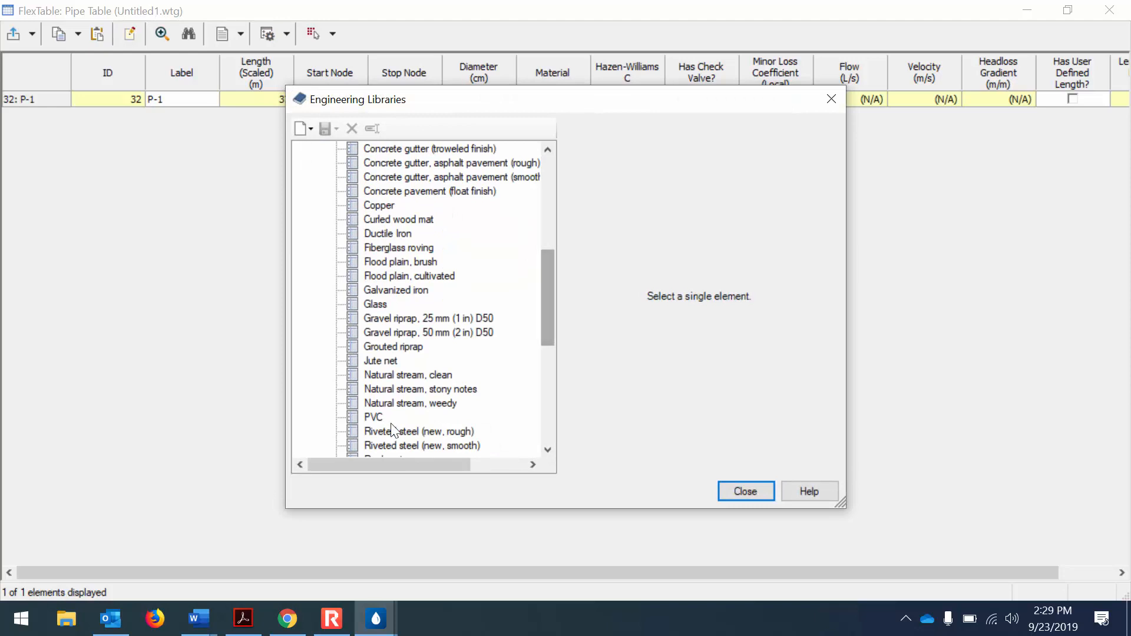
{"action": "left_click", "coordinate": [374, 417]}
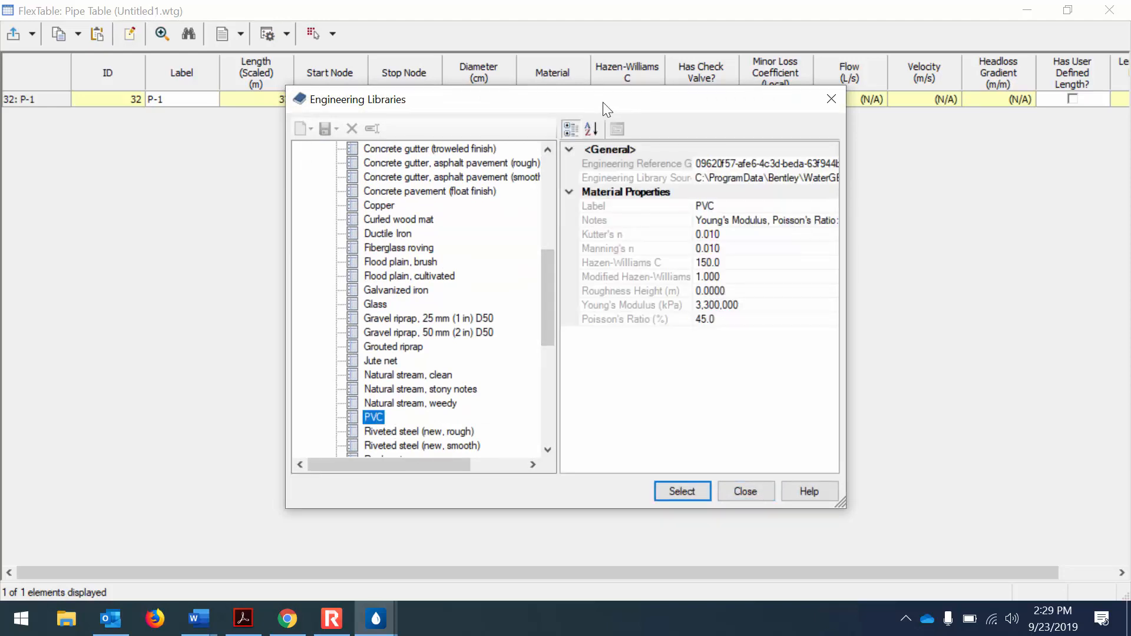
{"action": "left_click_drag", "start_coordinate": [606, 112], "coordinate": [504, 195]}
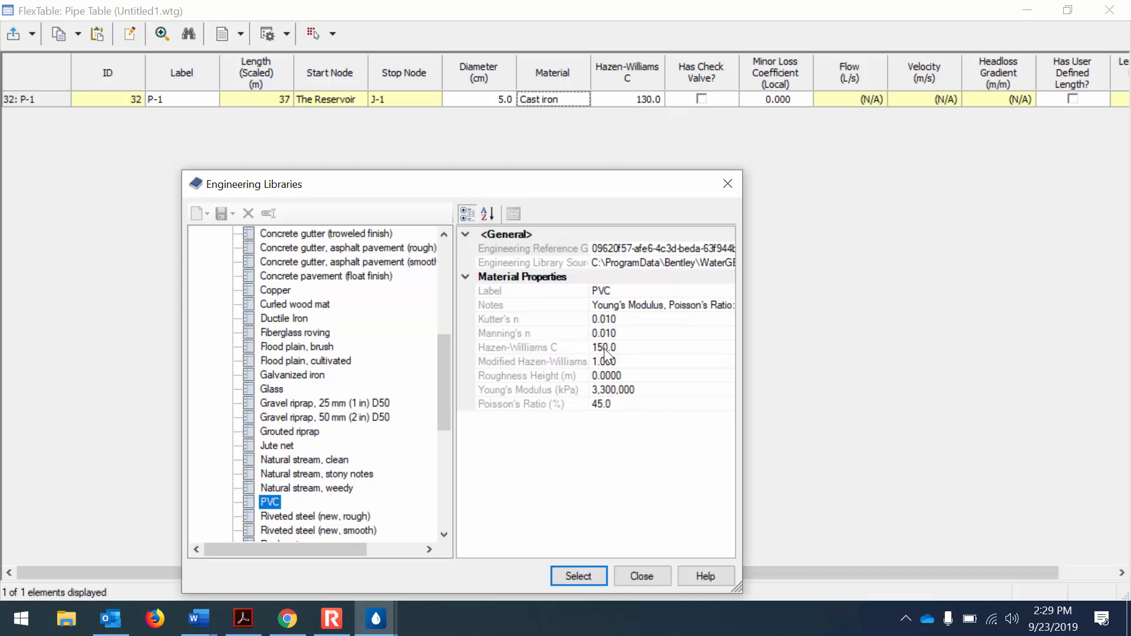
{"action": "left_click", "coordinate": [564, 582]}
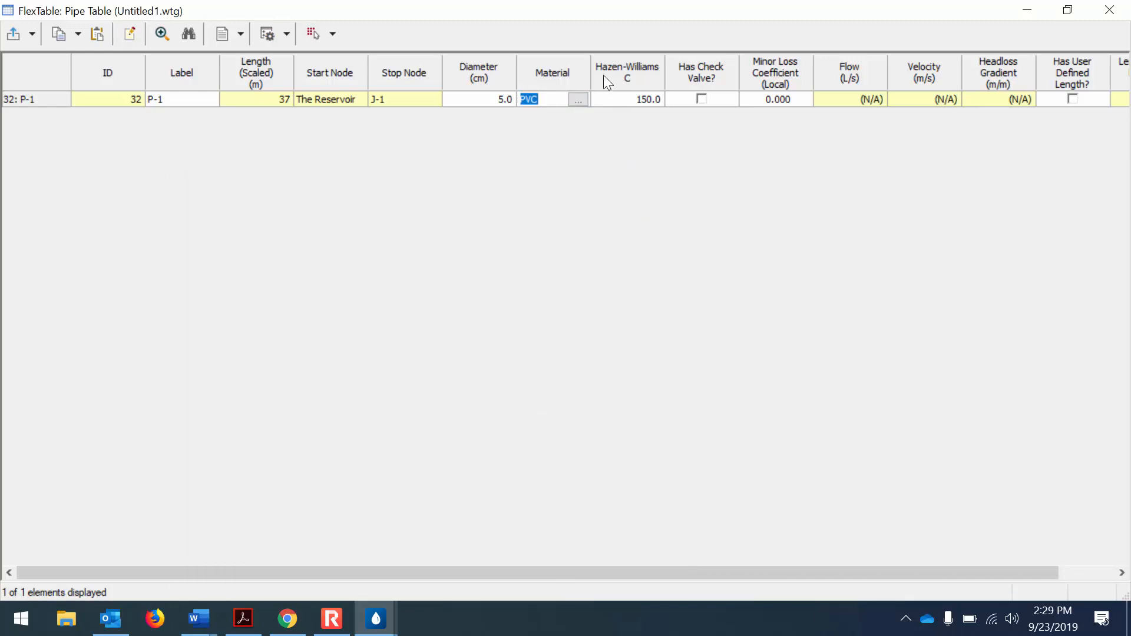
- Assign the Cast iron material from MaterialLibrary.xml to pipe P-1
{"action": "left_click", "coordinate": [577, 99]}
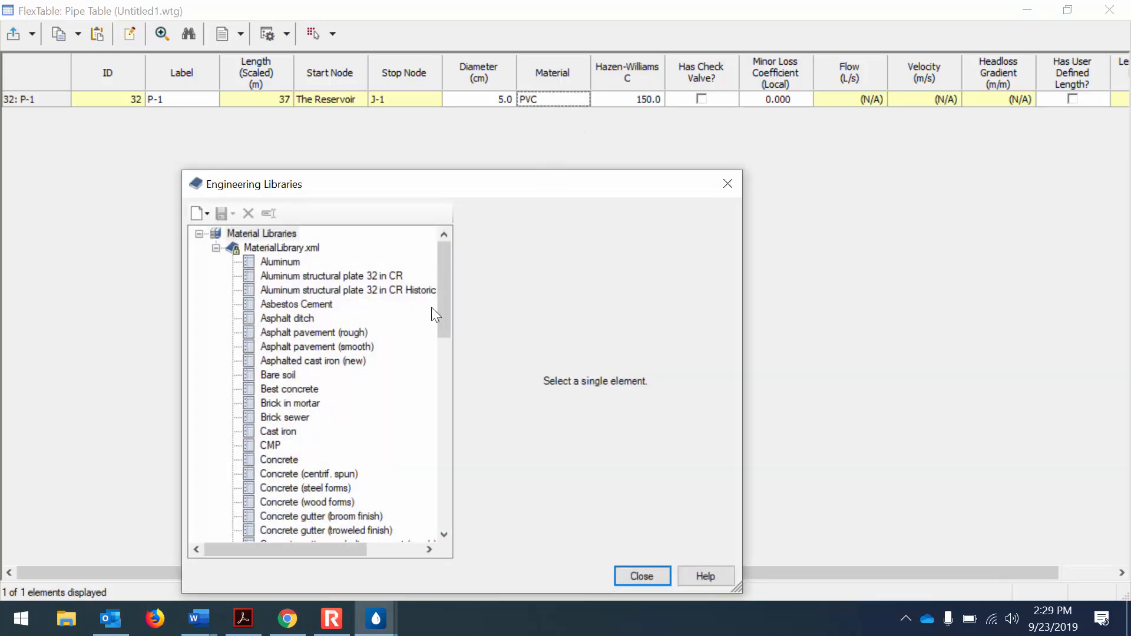
{"action": "left_click", "coordinate": [275, 430]}
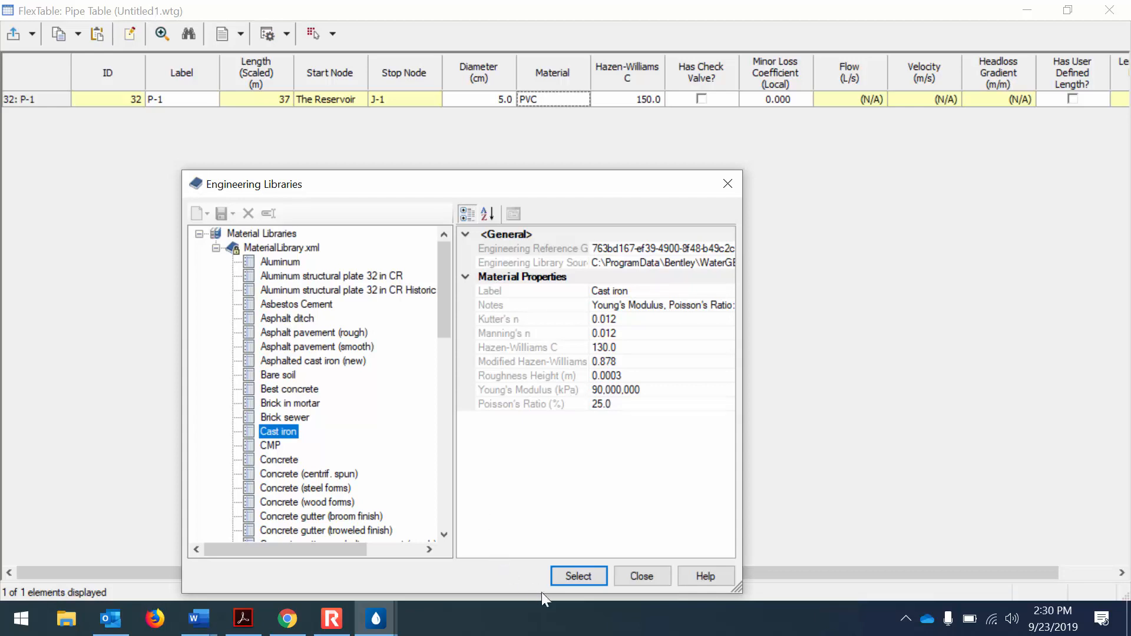
{"action": "left_click", "coordinate": [580, 576]}
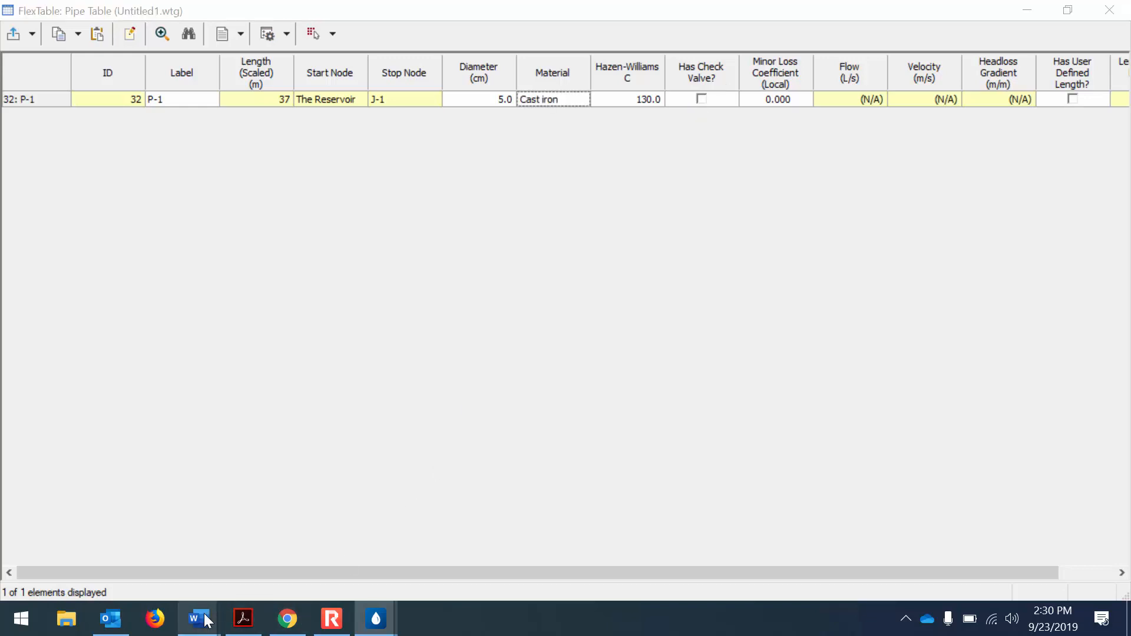
- Check the pipe length in the Word lab document and switch back to the WaterGEMS pipe FlexTable
{"action": "mouse_move", "coordinate": [208, 621]}
{"action": "left_click", "coordinate": [469, 557]}
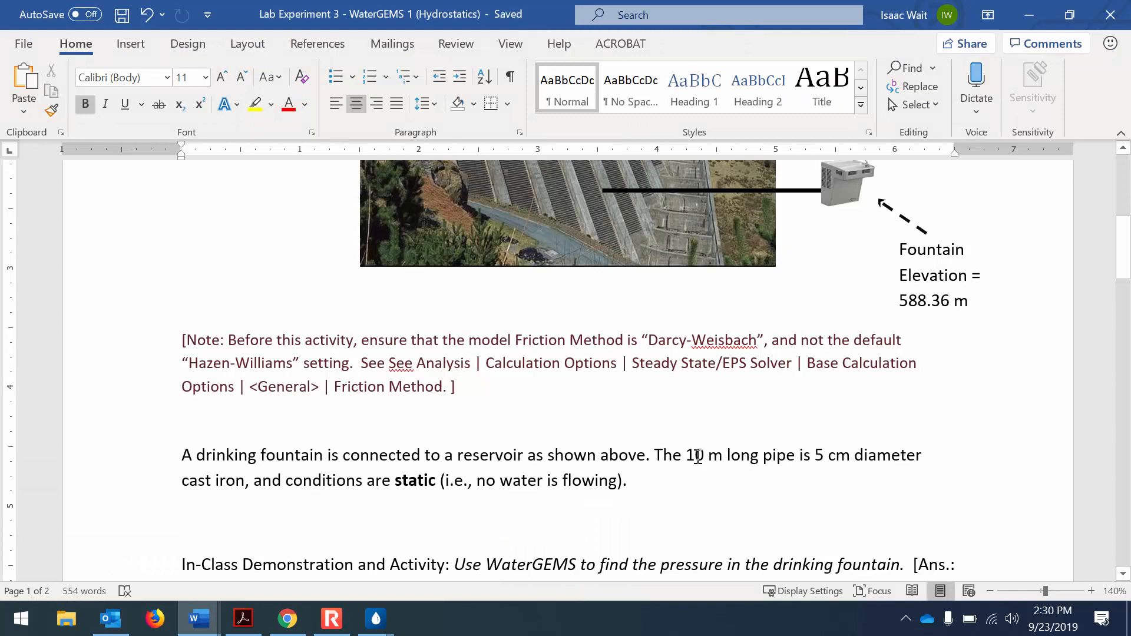
{"action": "left_click", "coordinate": [375, 625]}
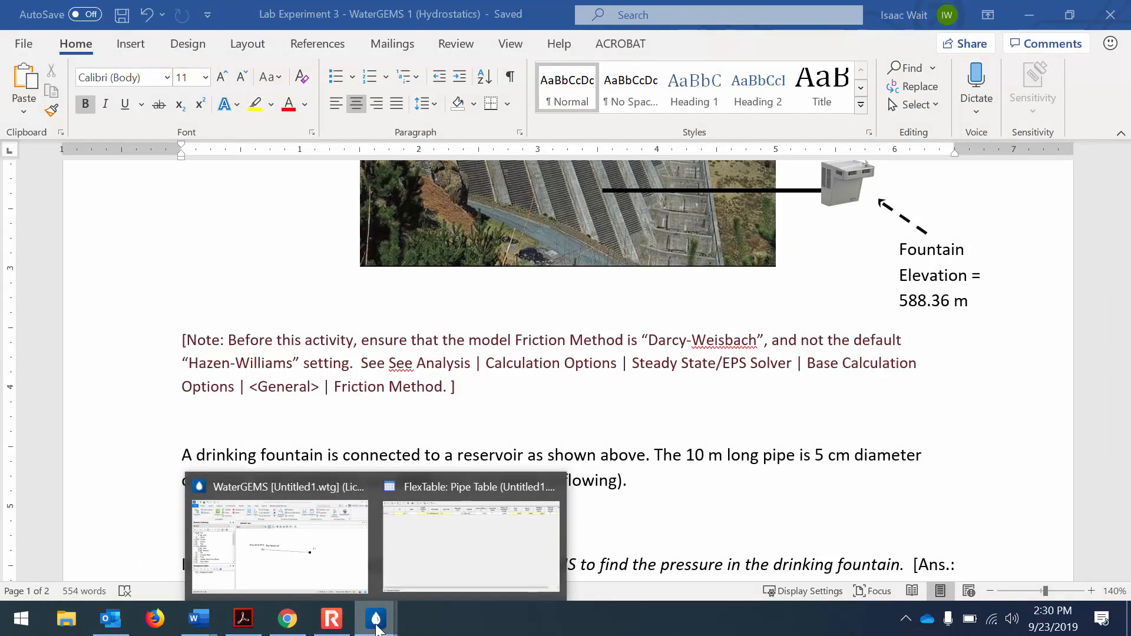
{"action": "left_click", "coordinate": [451, 547]}
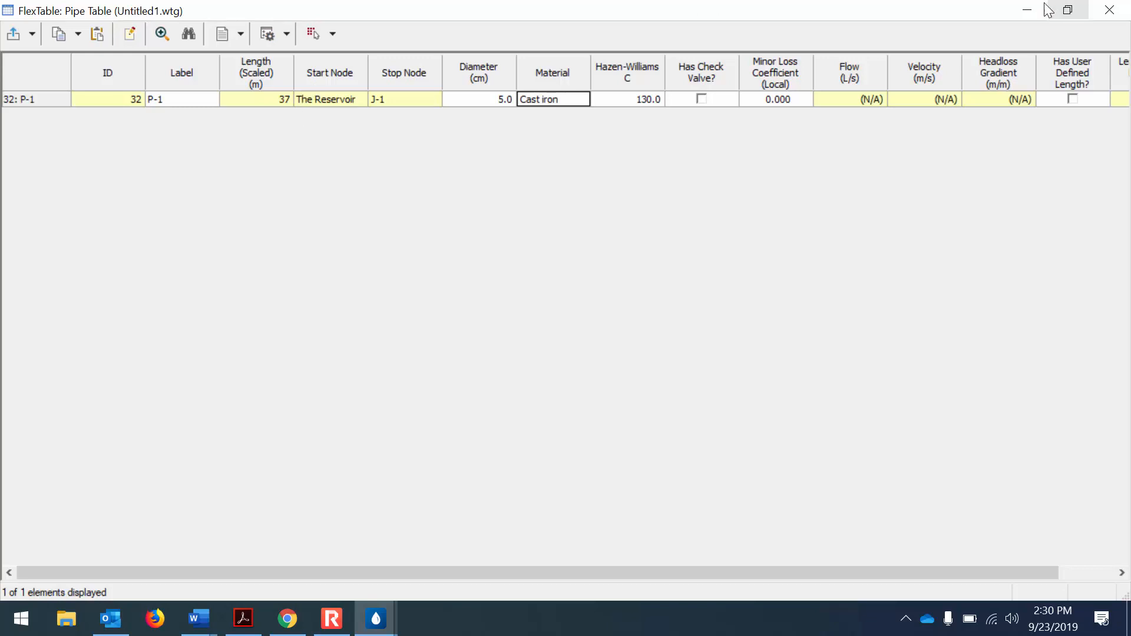
- Inspect the reservoir-to-junction layout in the WaterGEMS drawing and bring the pipe FlexTable back up
{"action": "left_click", "coordinate": [1027, 9]}
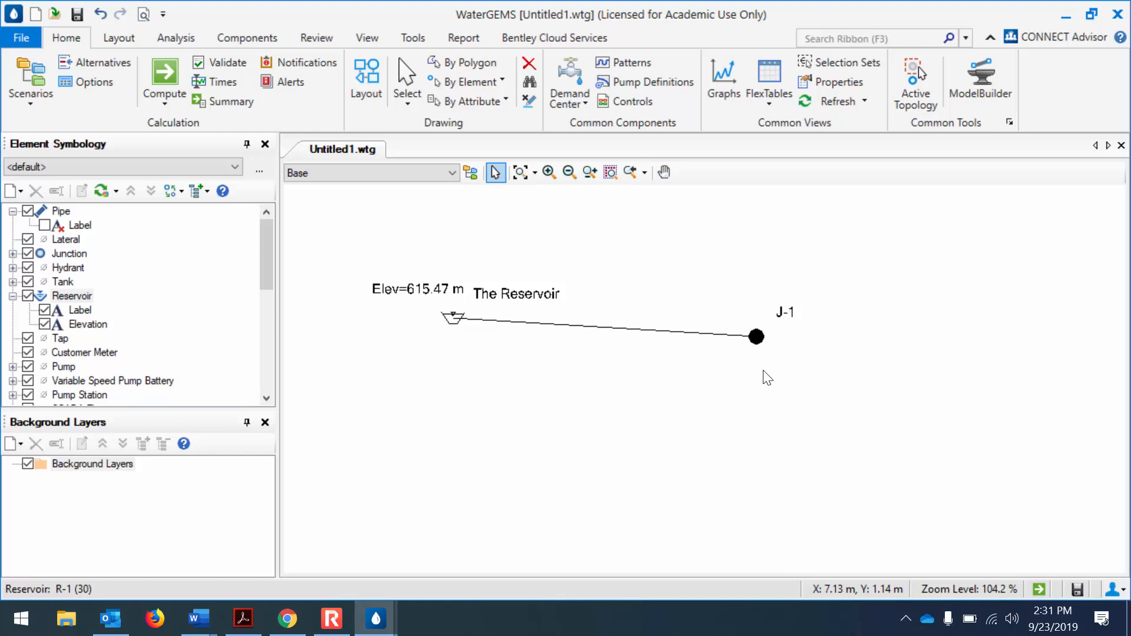
{"action": "mouse_move", "coordinate": [386, 629]}
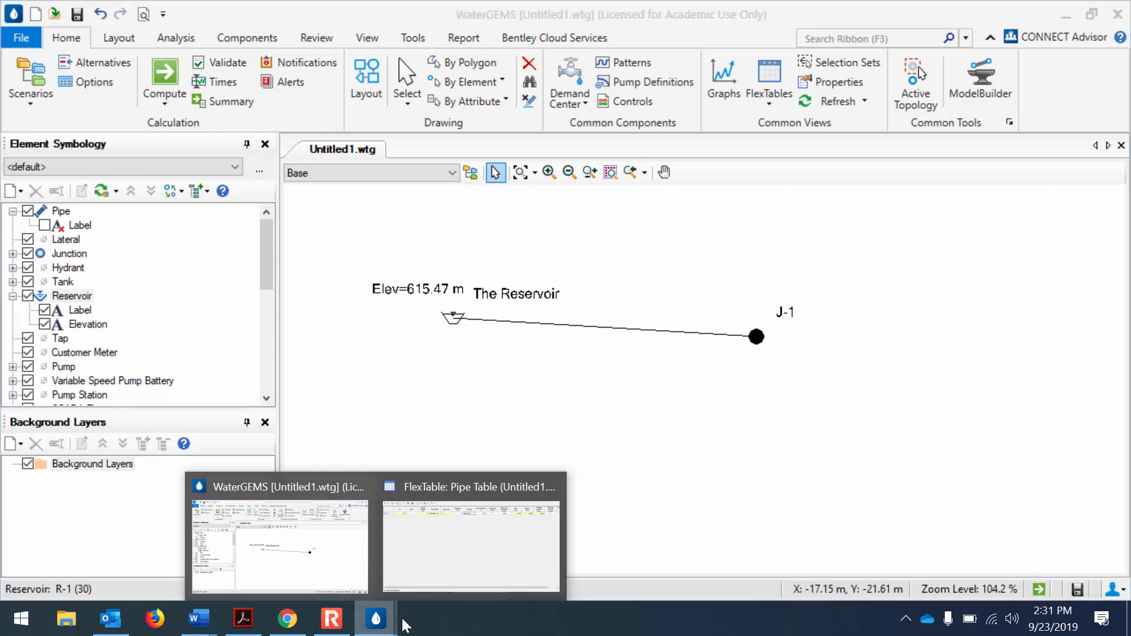
{"action": "left_click", "coordinate": [466, 568]}
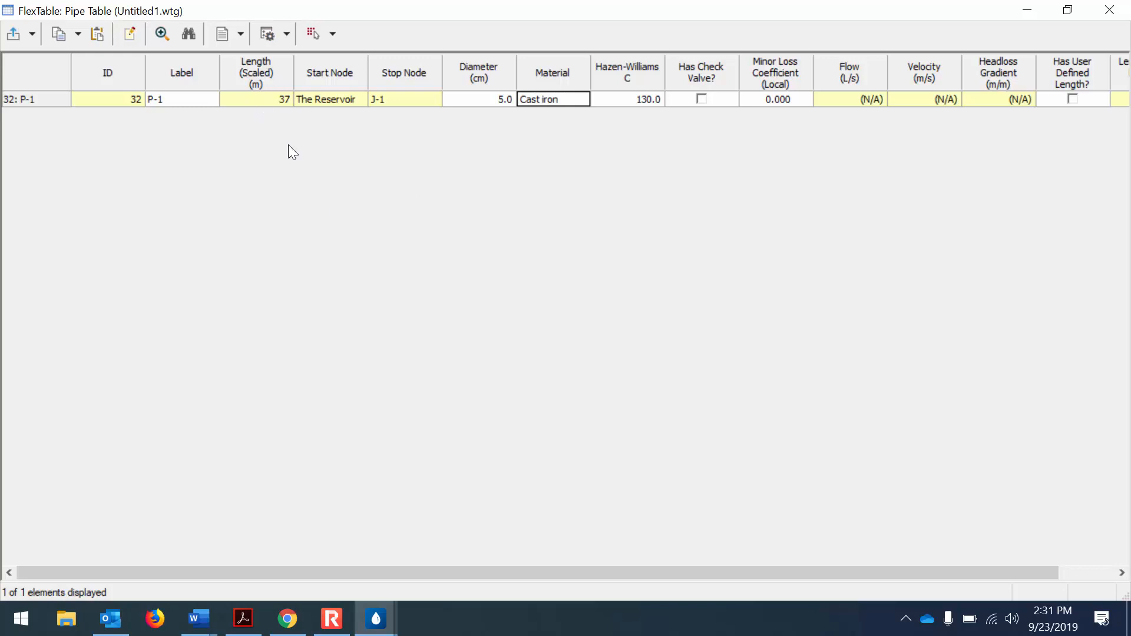
- Enable a user-defined length for pipe P-1, set it to 10 m and close the pipe FlexTable
{"action": "left_click_drag", "start_coordinate": [528, 567], "coordinate": [627, 568]}
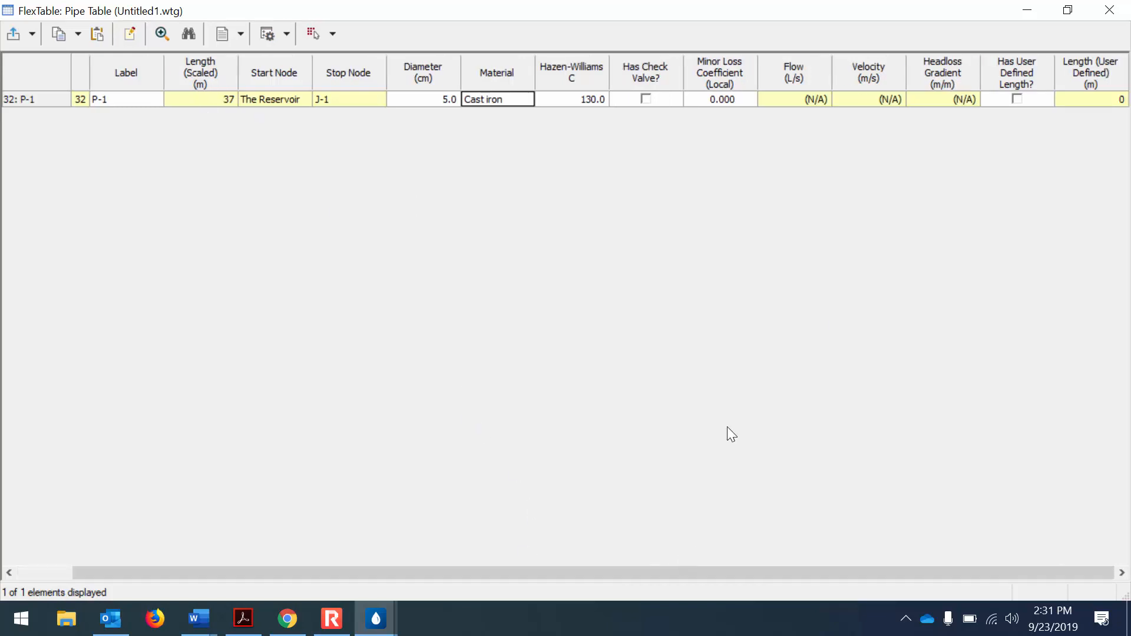
{"action": "left_click", "coordinate": [1016, 100]}
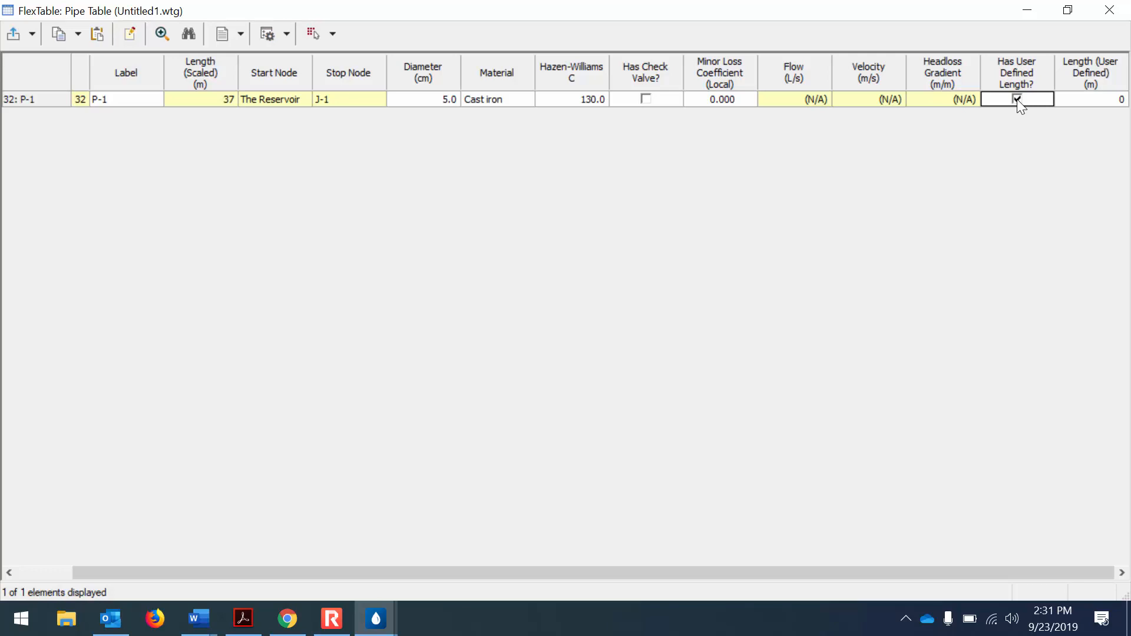
{"action": "left_click", "coordinate": [1090, 99]}
{"action": "type", "text": "10"}
{"action": "key", "text": "Return"}
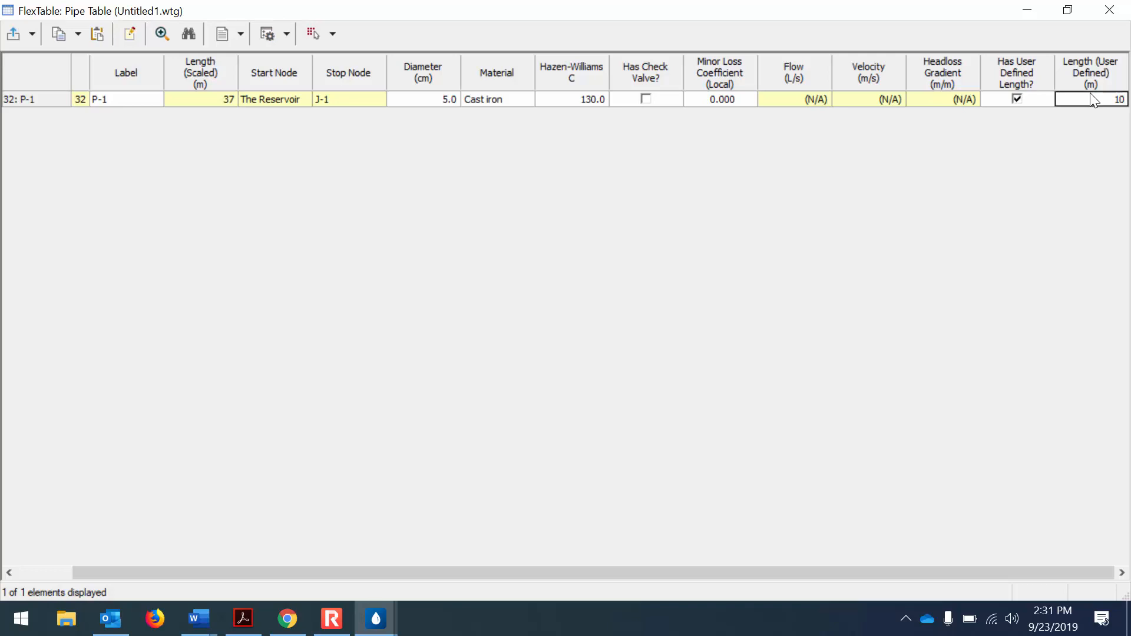
{"action": "left_click", "coordinate": [1110, 10]}
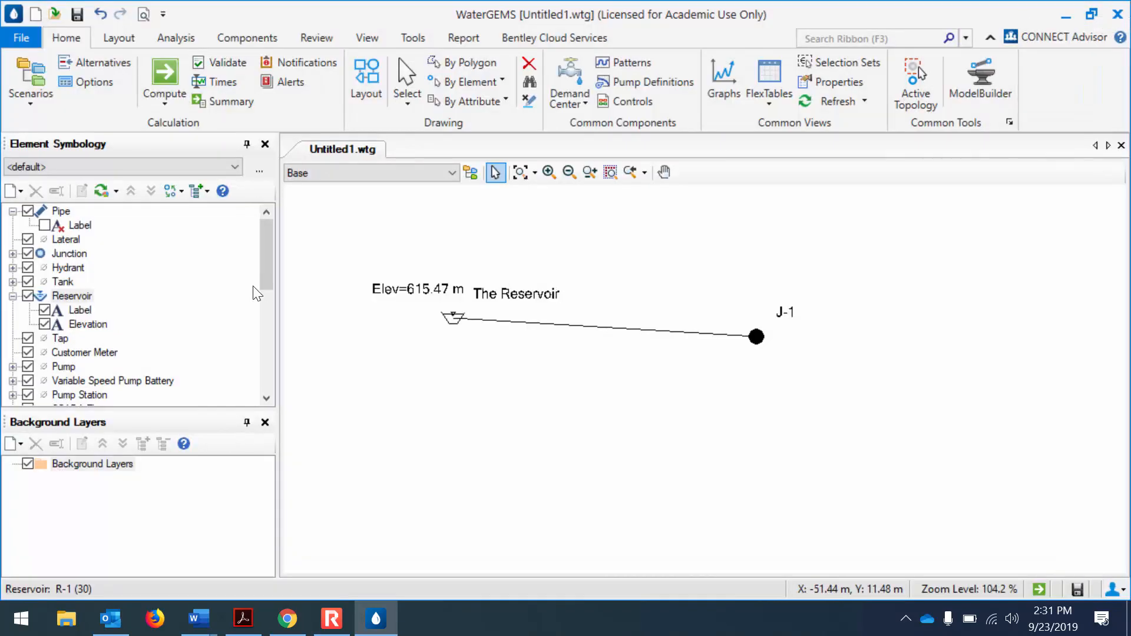
- Create a new pipe annotation for the Diameter field with the prefix "D ="
{"action": "right_click", "coordinate": [60, 211]}
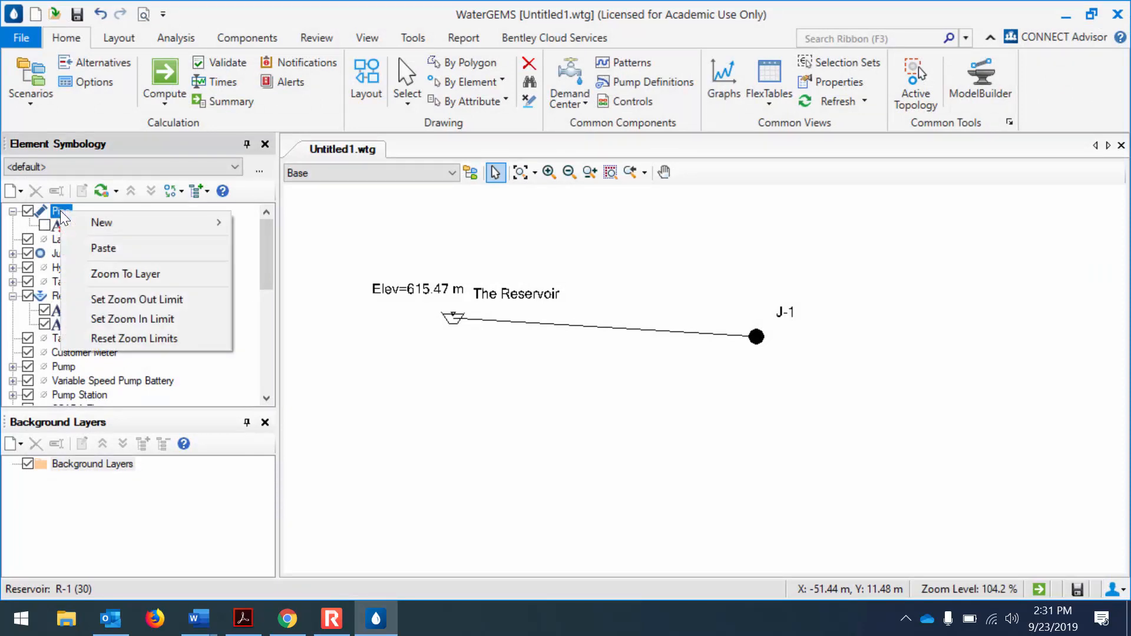
{"action": "mouse_move", "coordinate": [182, 221]}
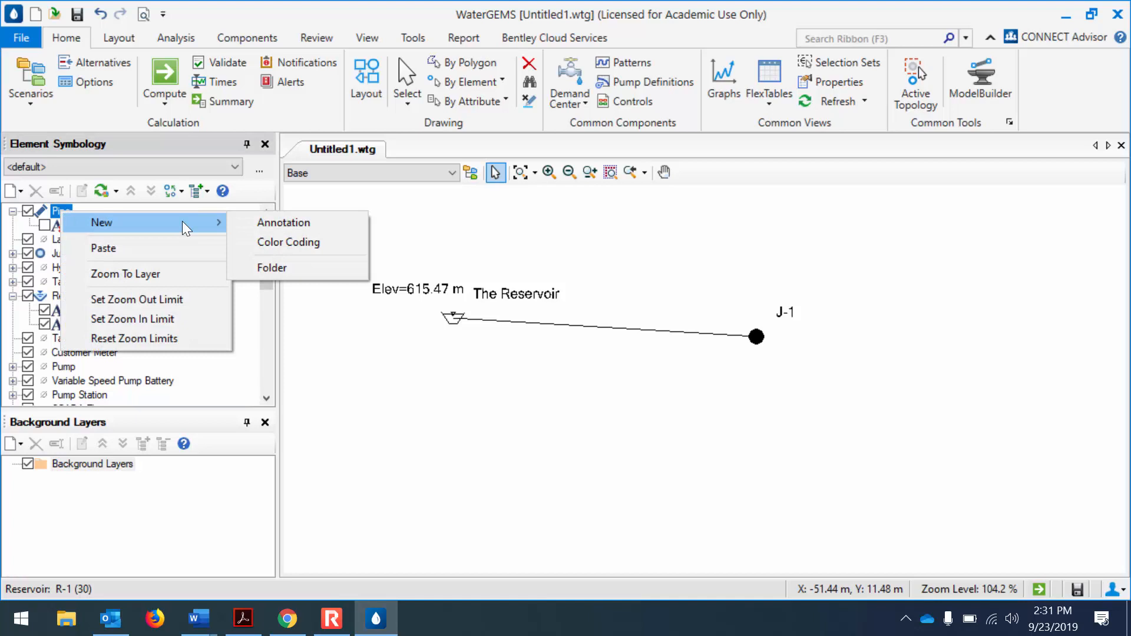
{"action": "left_click", "coordinate": [263, 224]}
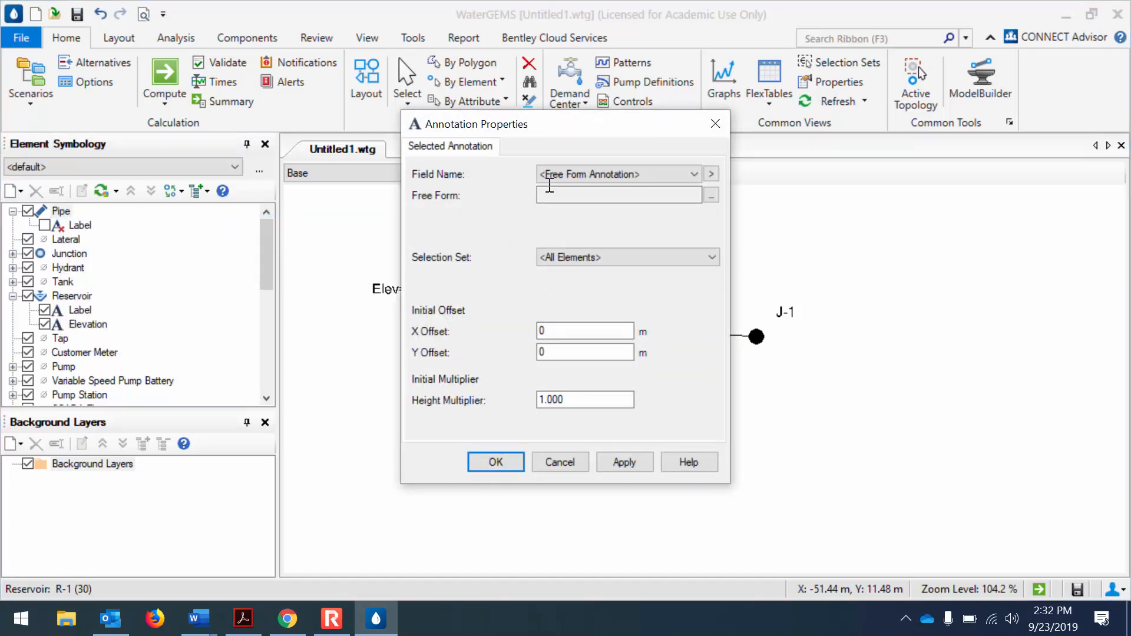
{"action": "left_click", "coordinate": [606, 171]}
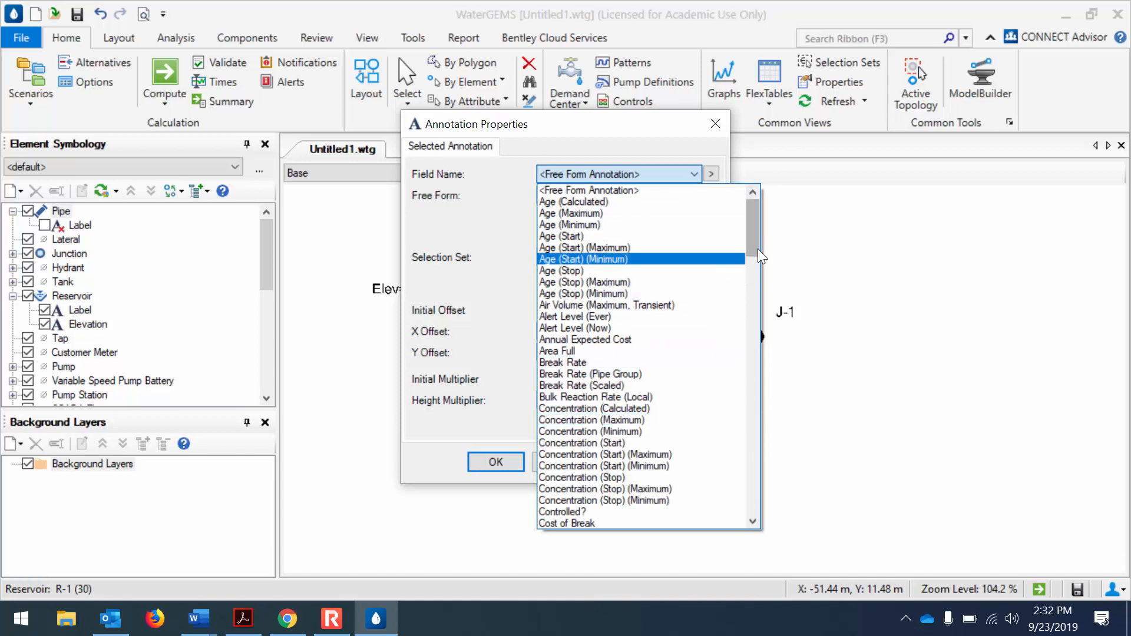
{"action": "left_click_drag", "start_coordinate": [754, 244], "coordinate": [753, 278]}
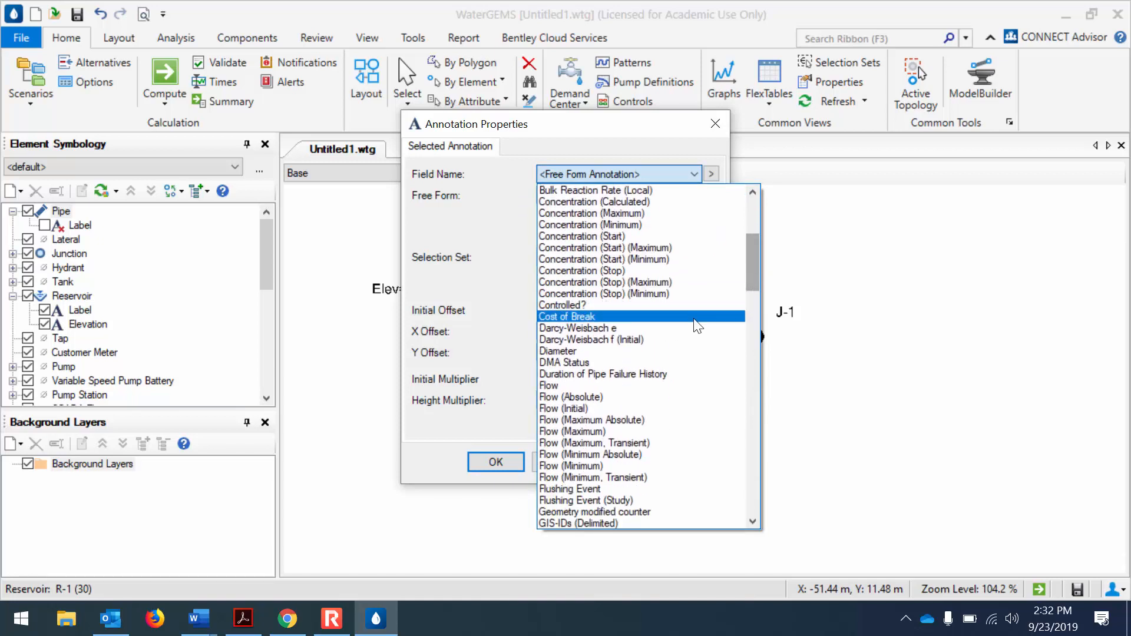
{"action": "left_click", "coordinate": [666, 350]}
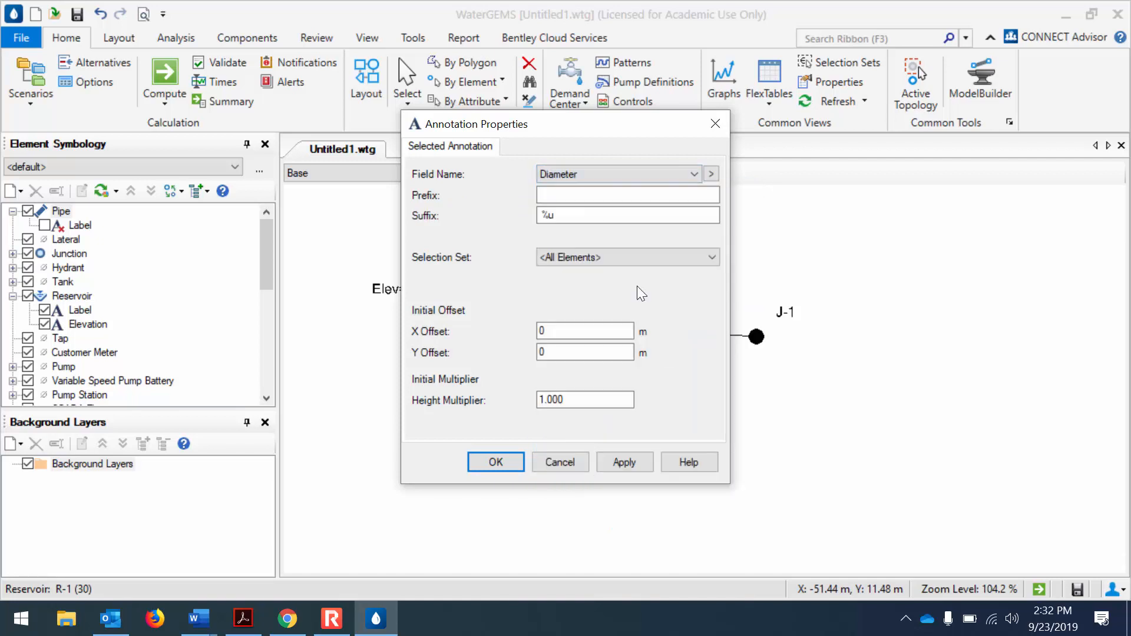
{"action": "left_click", "coordinate": [608, 196]}
{"action": "type", "text": "D ="}
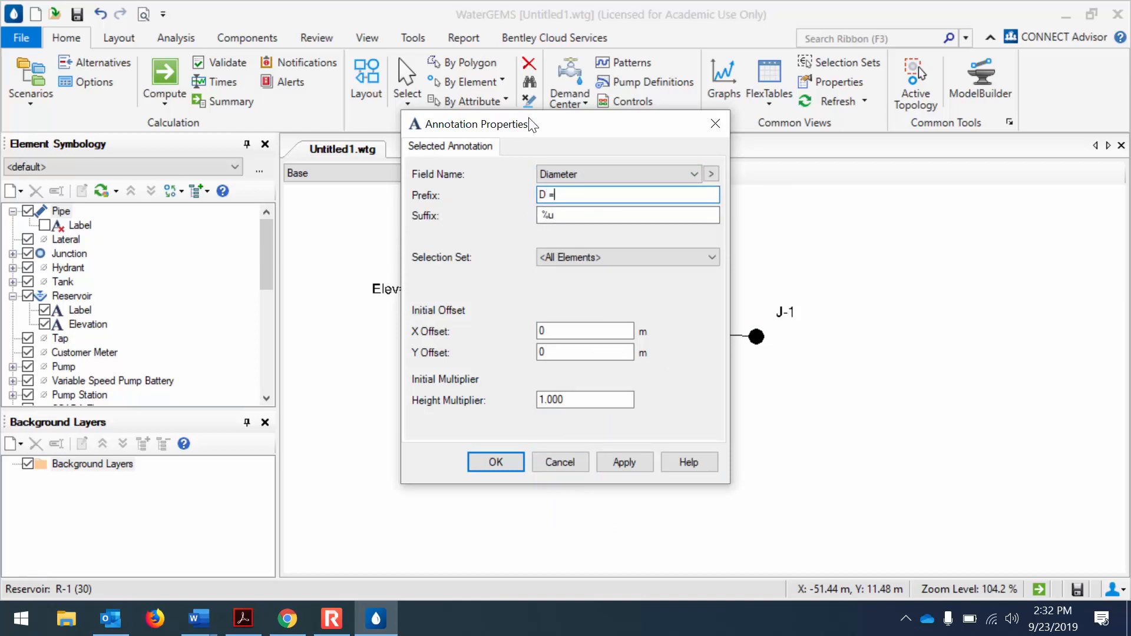
- Set the diameter annotation's initial Y offset to -3 m and apply it to the drawing
{"action": "mouse_move", "coordinate": [510, 129]}
{"action": "left_mouse_down"}
{"action": "mouse_move", "coordinate": [247, 231]}
{"action": "mouse_move", "coordinate": [134, 214]}
{"action": "left_mouse_up"}
{"action": "double_click", "coordinate": [197, 438]}
{"action": "type", "text": "-3"}
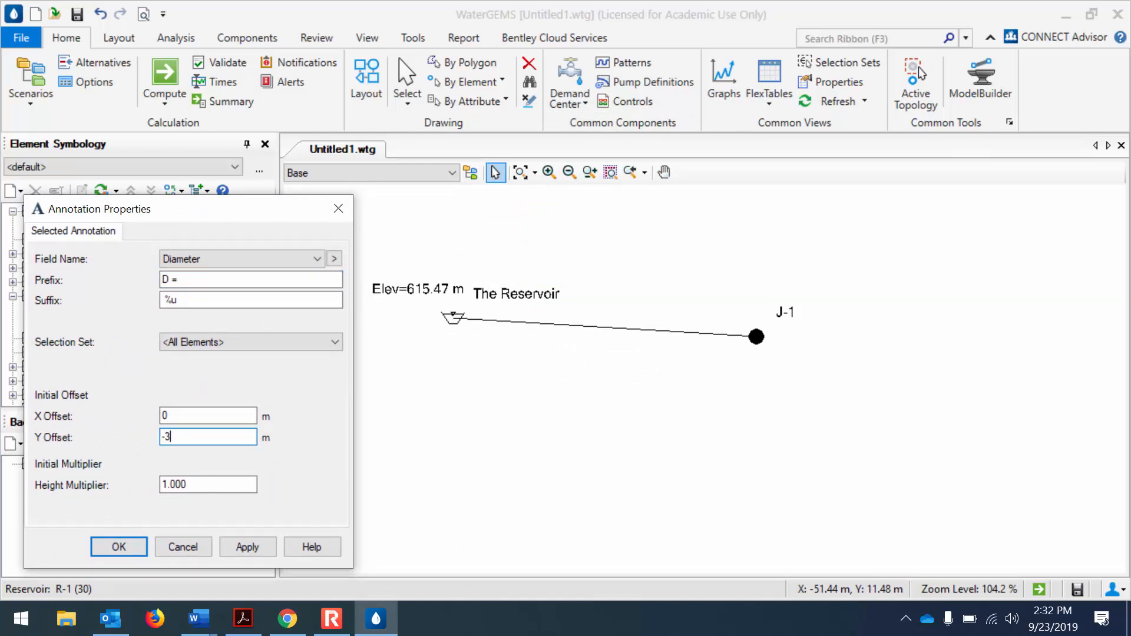
{"action": "left_click", "coordinate": [246, 548]}
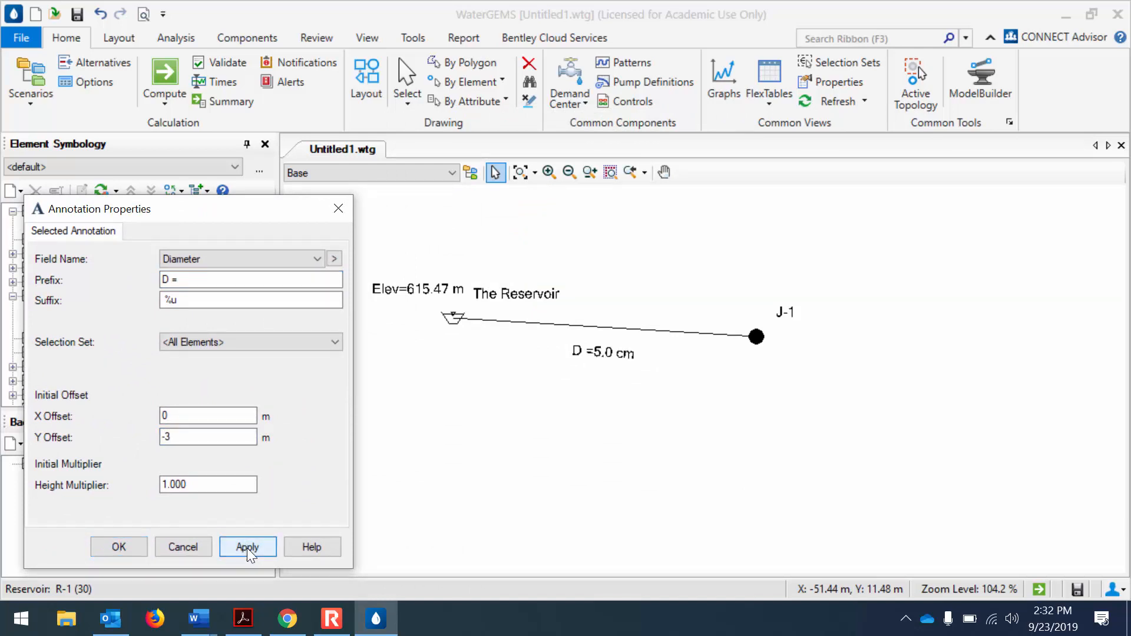
{"action": "left_click", "coordinate": [120, 546]}
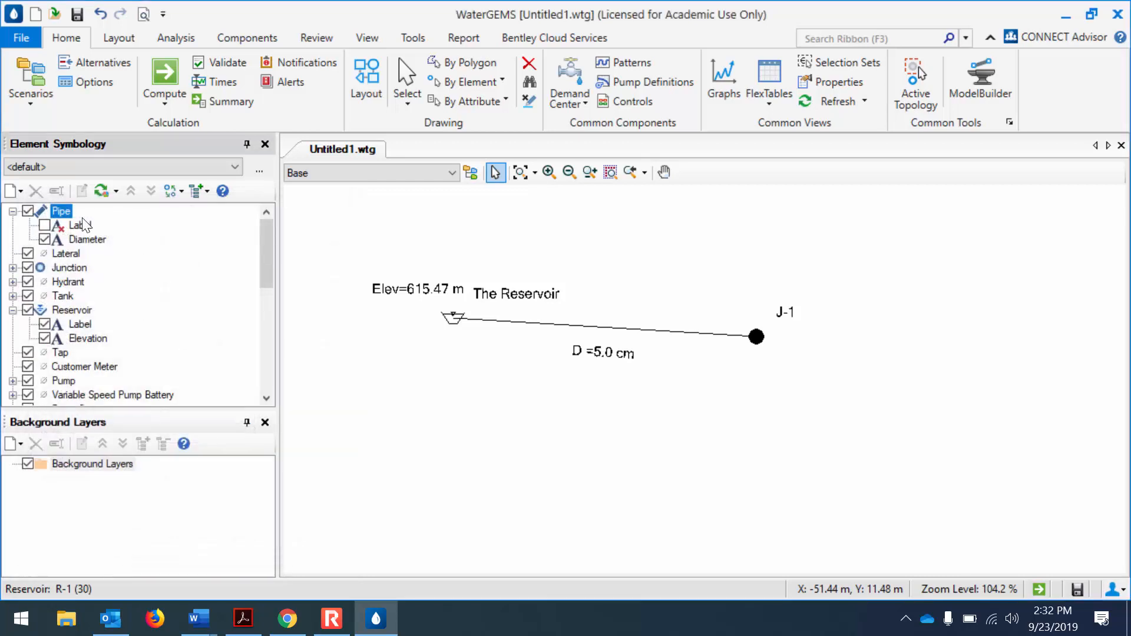
- Create a new pipe annotation for the Length (User Defined) field with the prefix "L ="
{"action": "right_click", "coordinate": [61, 212]}
{"action": "mouse_move", "coordinate": [83, 220]}
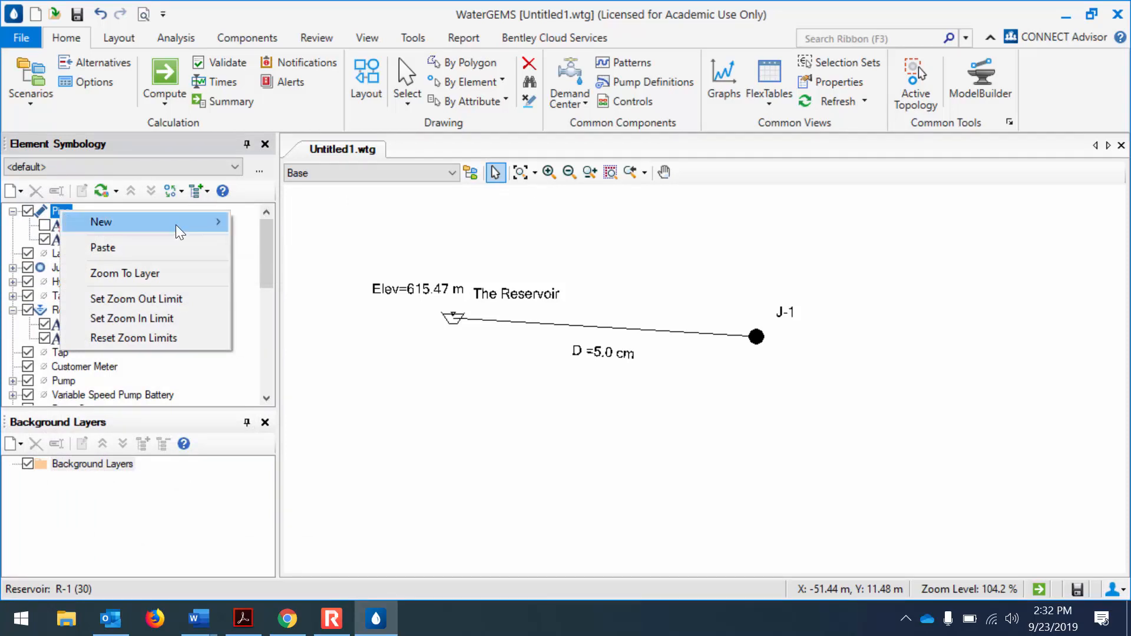
{"action": "left_click", "coordinate": [270, 222]}
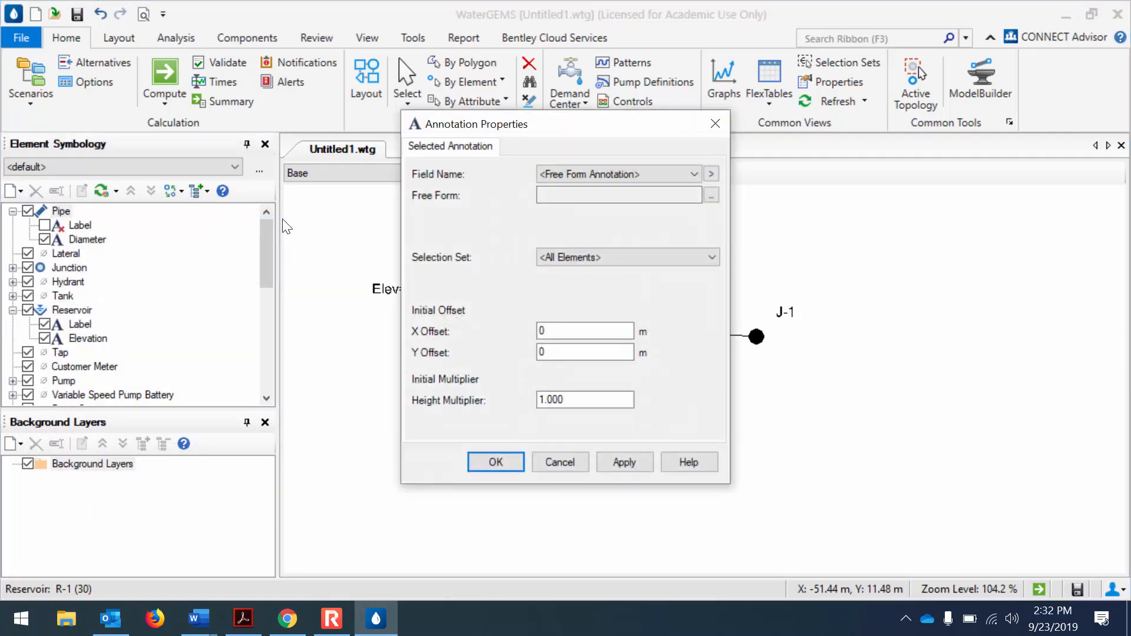
{"action": "left_click", "coordinate": [613, 175]}
{"action": "left_click_drag", "start_coordinate": [754, 220], "coordinate": [757, 339]}
{"action": "left_click", "coordinate": [659, 449]}
{"action": "left_click", "coordinate": [628, 195]}
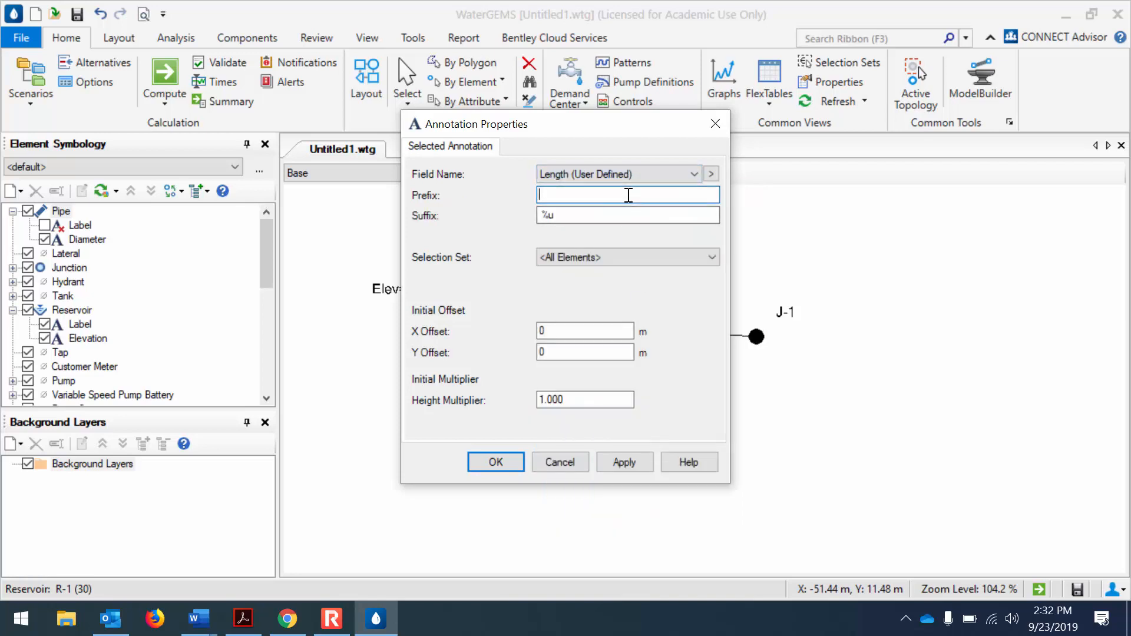
{"action": "type", "text": "L ="}
- Set the length annotation's initial Y offset to -8 m and apply it to the drawing
{"action": "mouse_move", "coordinate": [582, 126]}
{"action": "left_mouse_down"}
{"action": "mouse_move", "coordinate": [295, 150]}
{"action": "mouse_move", "coordinate": [220, 125]}
{"action": "left_mouse_up"}
{"action": "double_click", "coordinate": [206, 344]}
{"action": "type", "text": "-8"}
{"action": "left_click", "coordinate": [263, 453]}
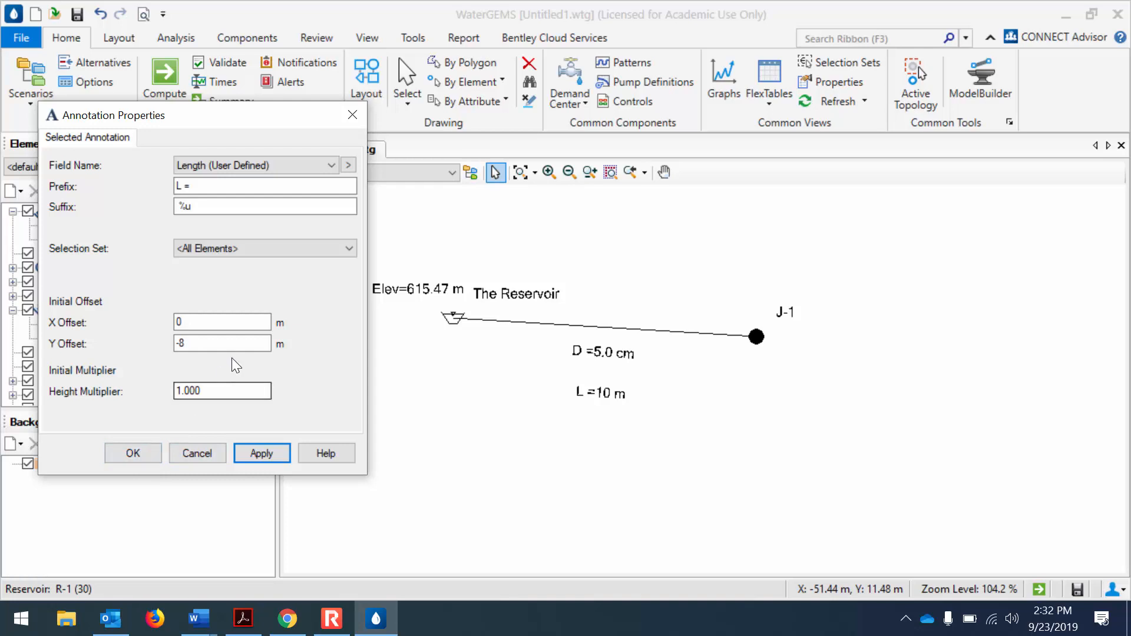
- Set the length annotation's Y offset to -7 m and accept the annotation properties
{"action": "left_click", "coordinate": [233, 341]}
{"action": "left_click", "coordinate": [233, 341]}
{"action": "key", "text": "BackSpace"}
{"action": "type", "text": "7"}
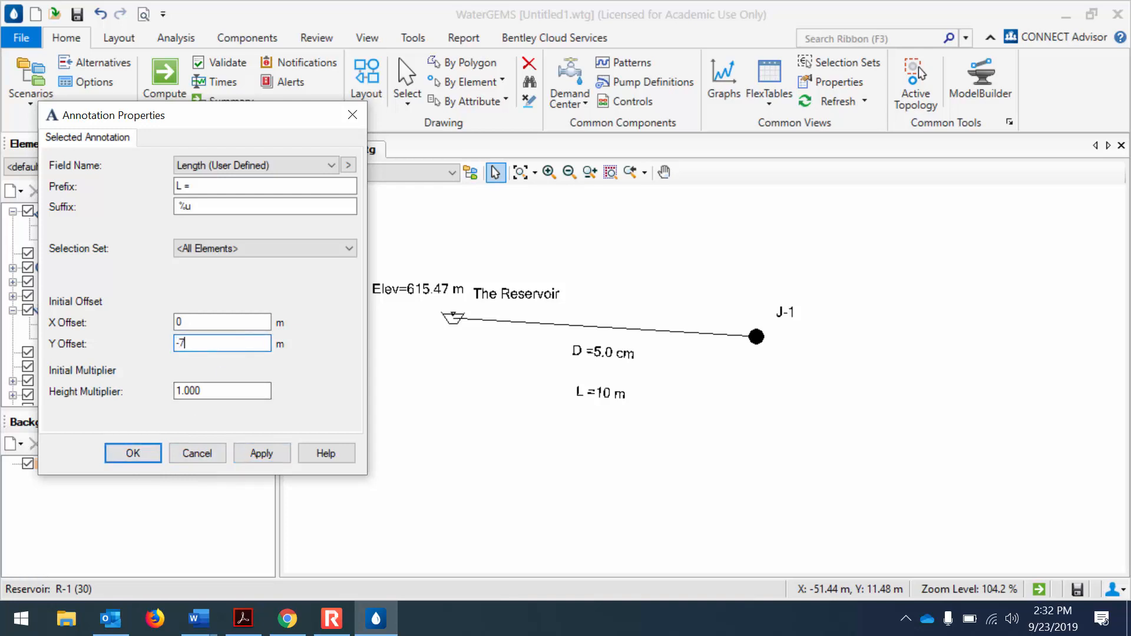
{"action": "left_click", "coordinate": [266, 452]}
{"action": "left_click", "coordinate": [133, 453]}
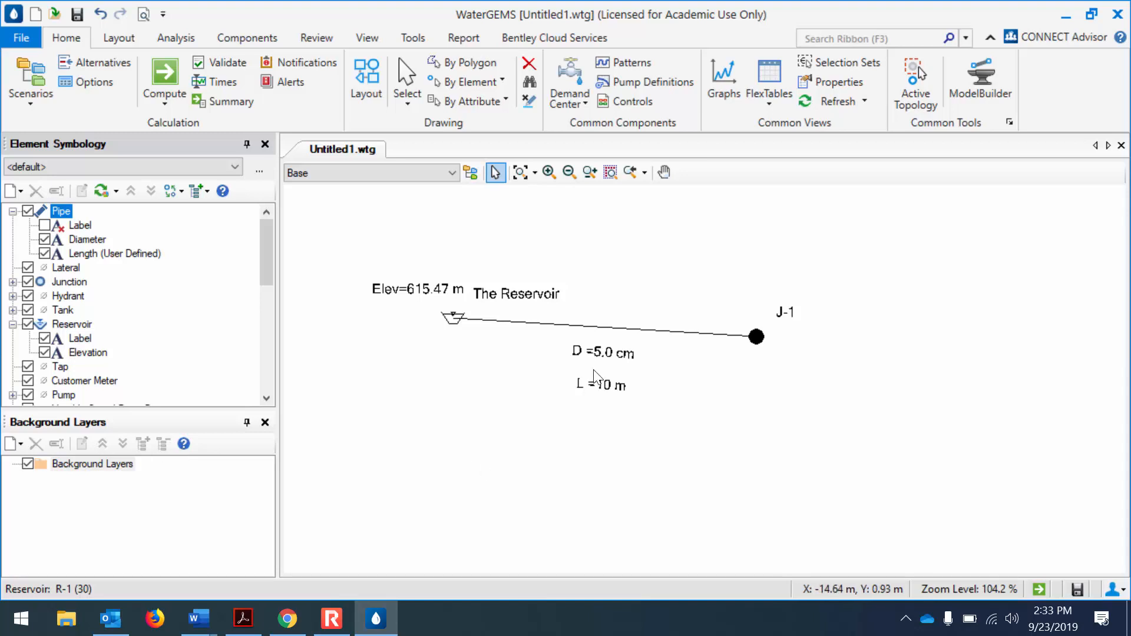
- Set junction J-1's elevation to 588.36 m in the junction FlexTable and close the table
{"action": "double_click", "coordinate": [754, 338]}
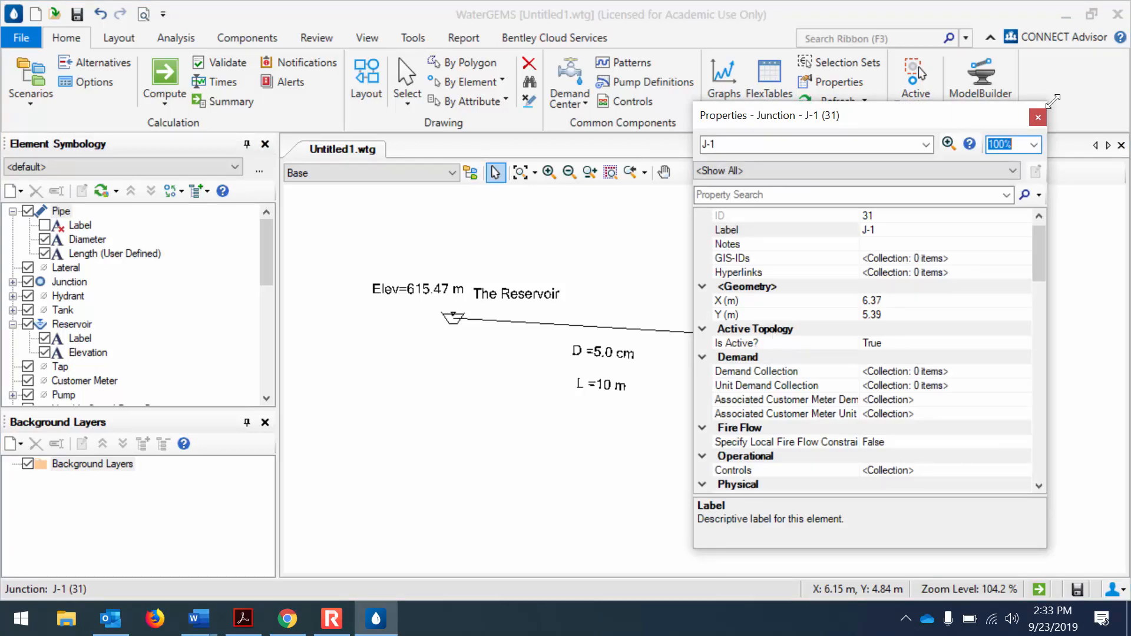
{"action": "left_click", "coordinate": [1039, 116]}
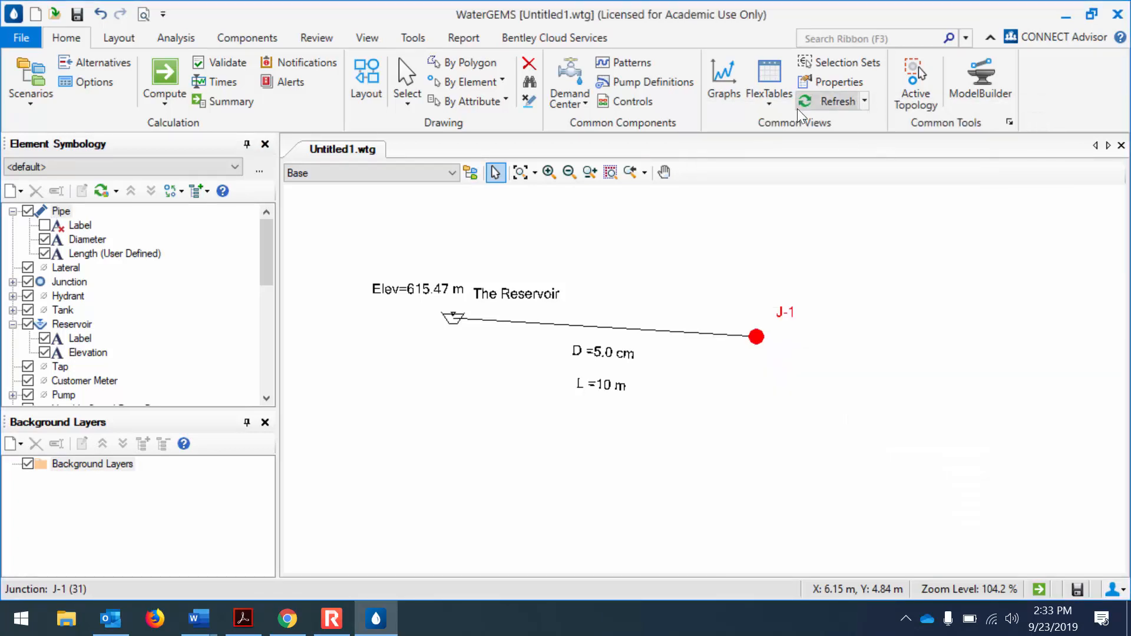
{"action": "left_click", "coordinate": [774, 106]}
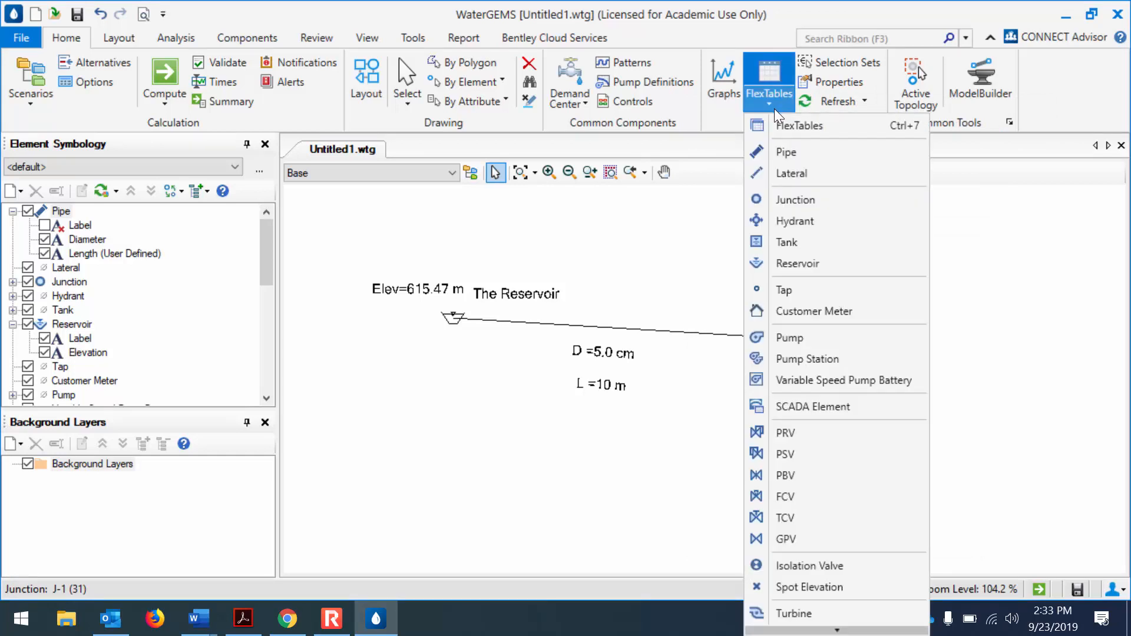
{"action": "left_click", "coordinate": [795, 199]}
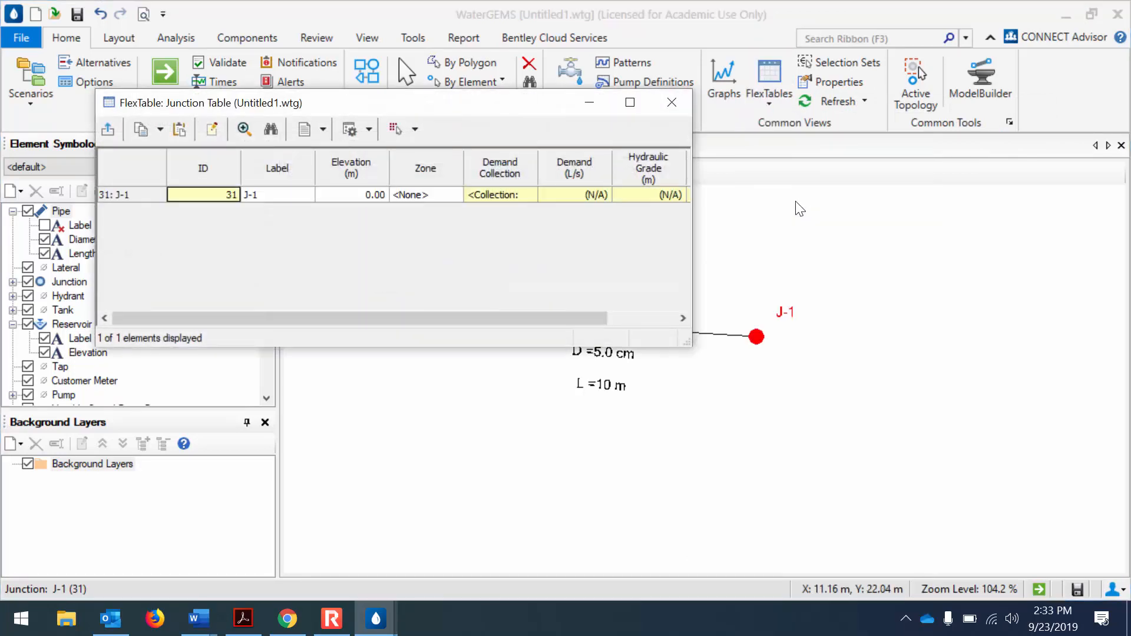
{"action": "left_click", "coordinate": [366, 194]}
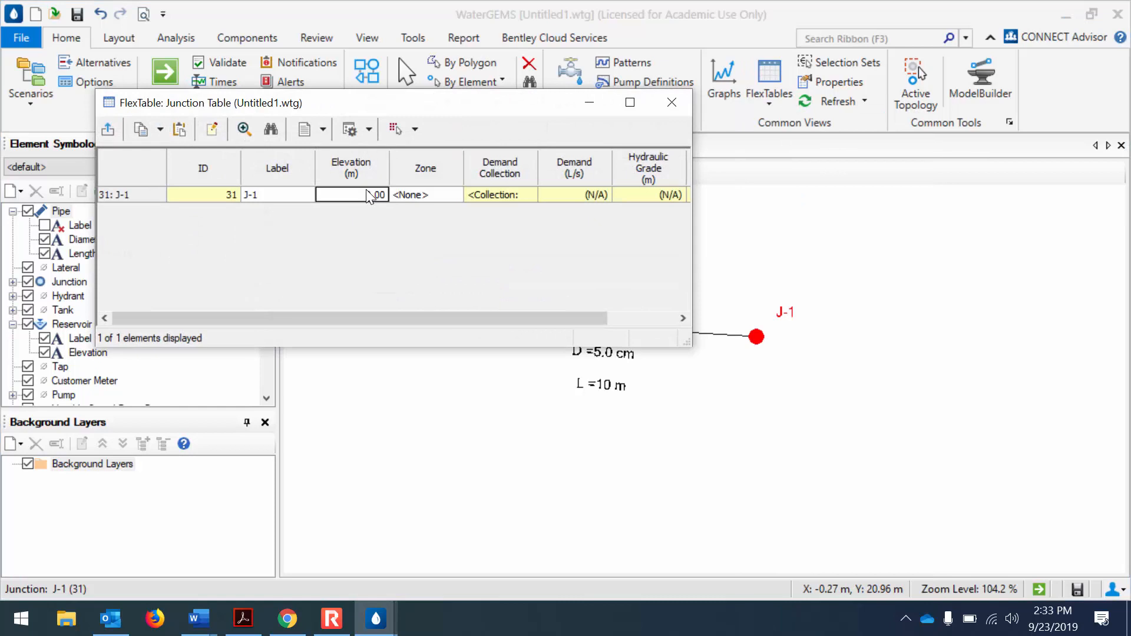
{"action": "left_click", "coordinate": [367, 189]}
{"action": "type", "text": "588.36"}
{"action": "left_click", "coordinate": [680, 104]}
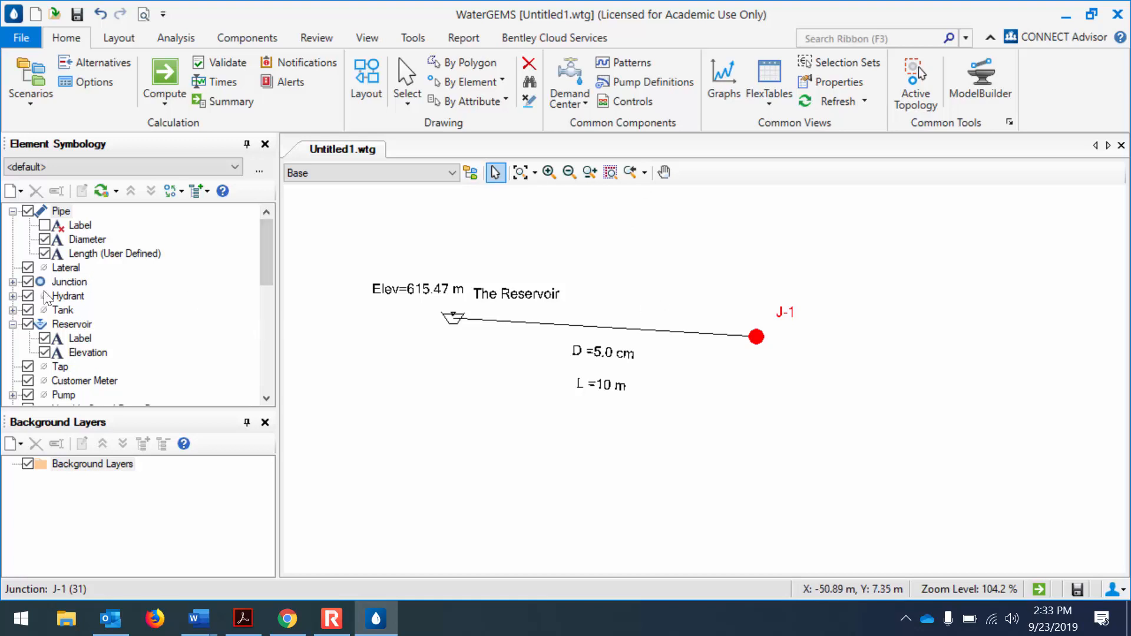
- Hide the junction label annotation and create a junction annotation for the Elevation field with the prefix "ELEV ="
{"action": "left_click", "coordinate": [13, 282]}
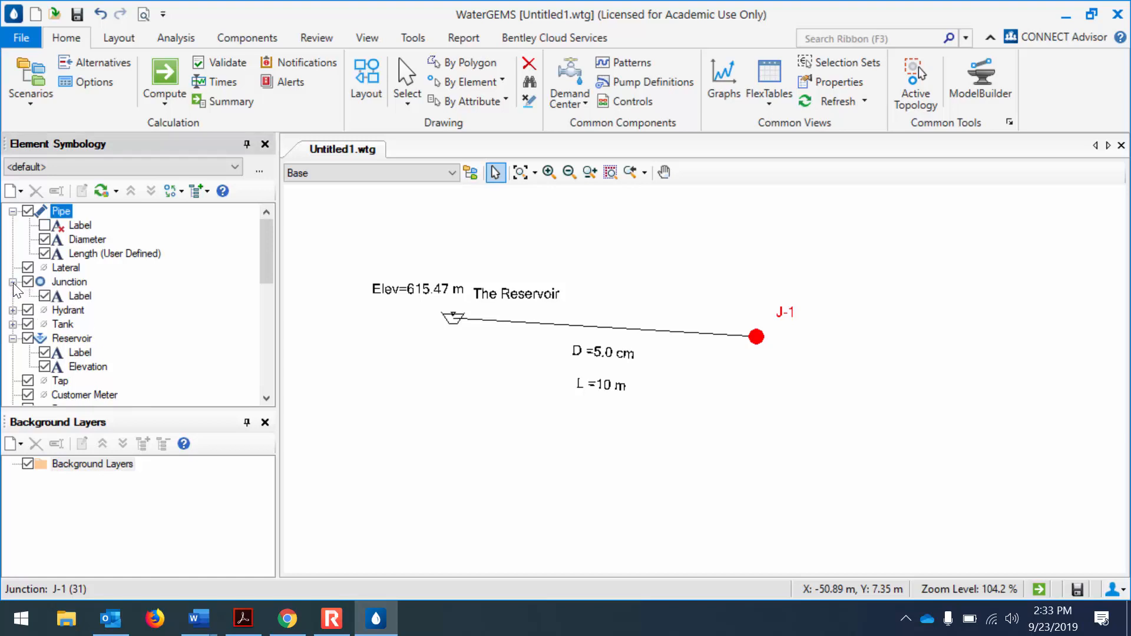
{"action": "left_click", "coordinate": [44, 295]}
{"action": "right_click", "coordinate": [72, 282]}
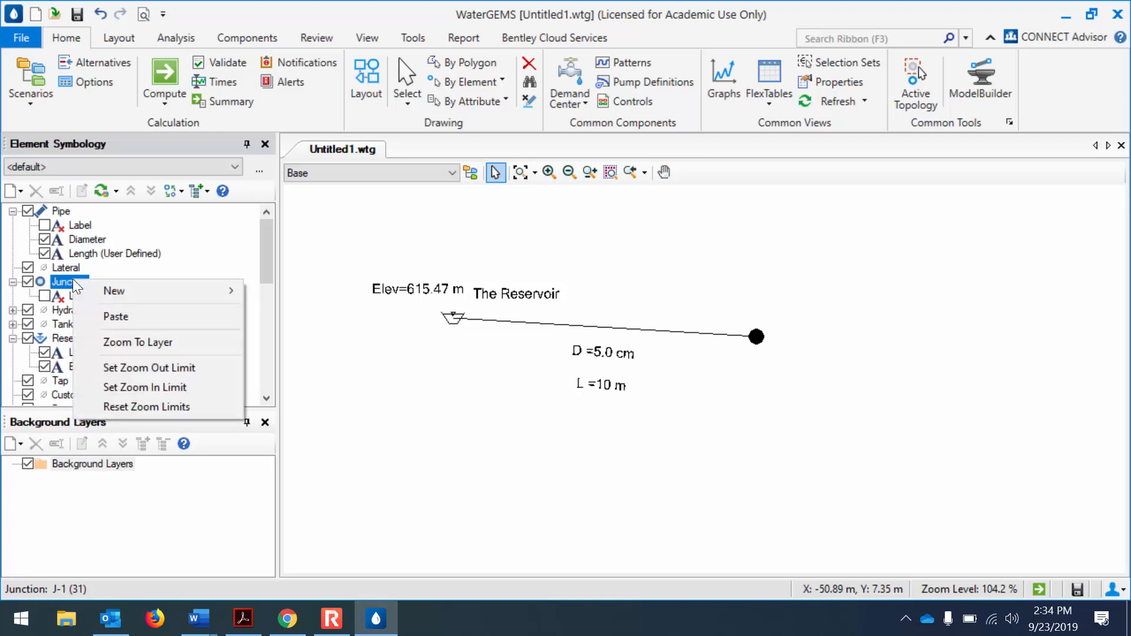
{"action": "mouse_move", "coordinate": [113, 291]}
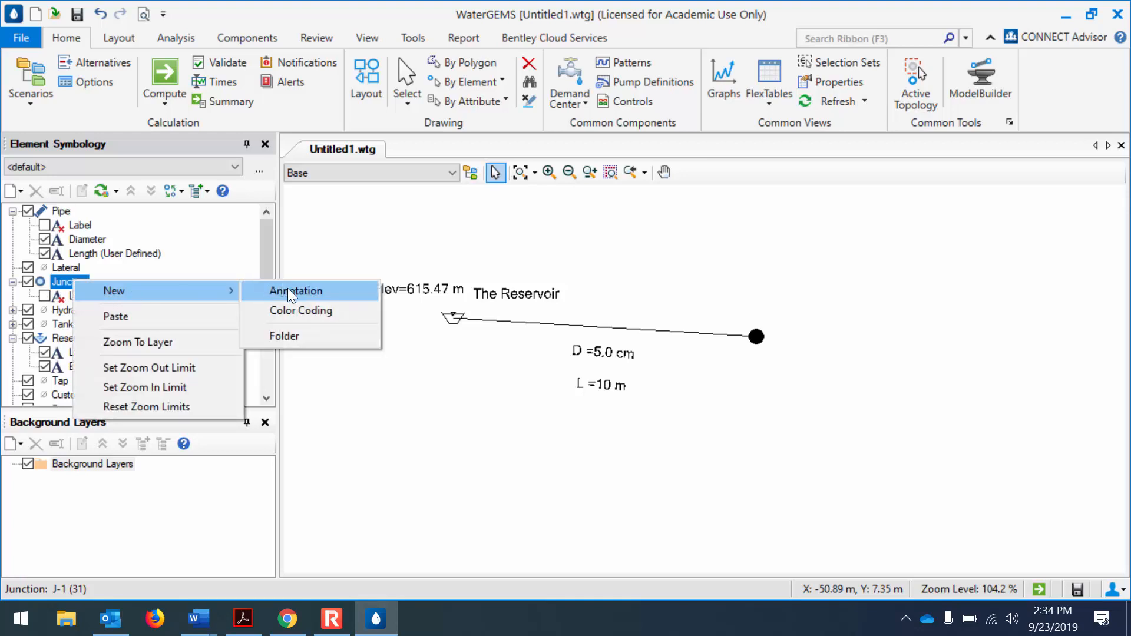
{"action": "left_click", "coordinate": [289, 289]}
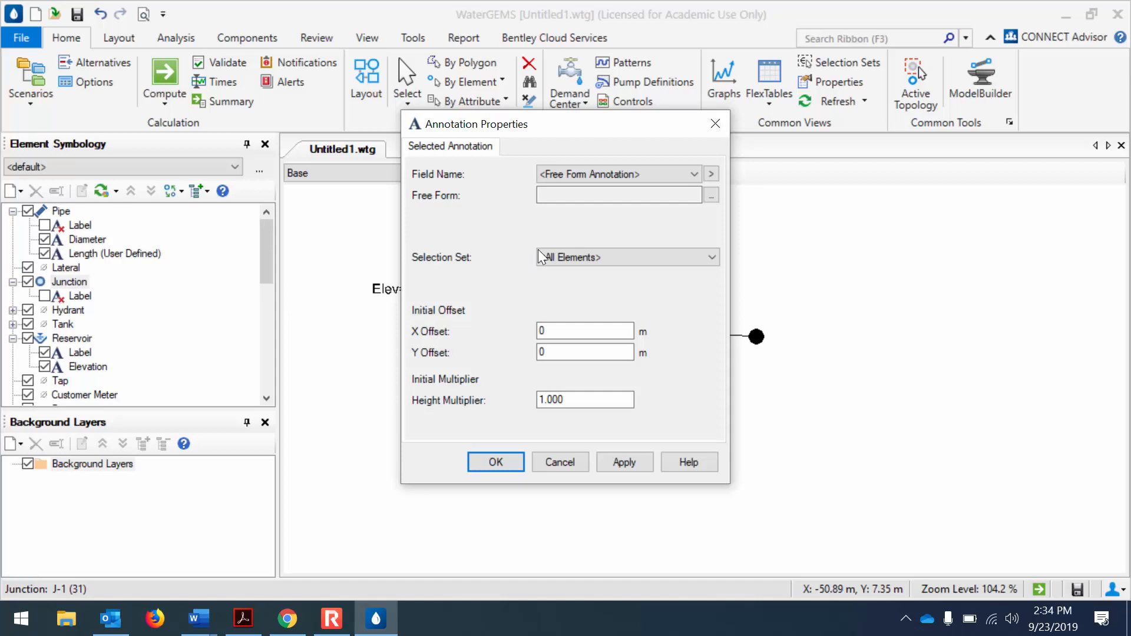
{"action": "left_click", "coordinate": [620, 176]}
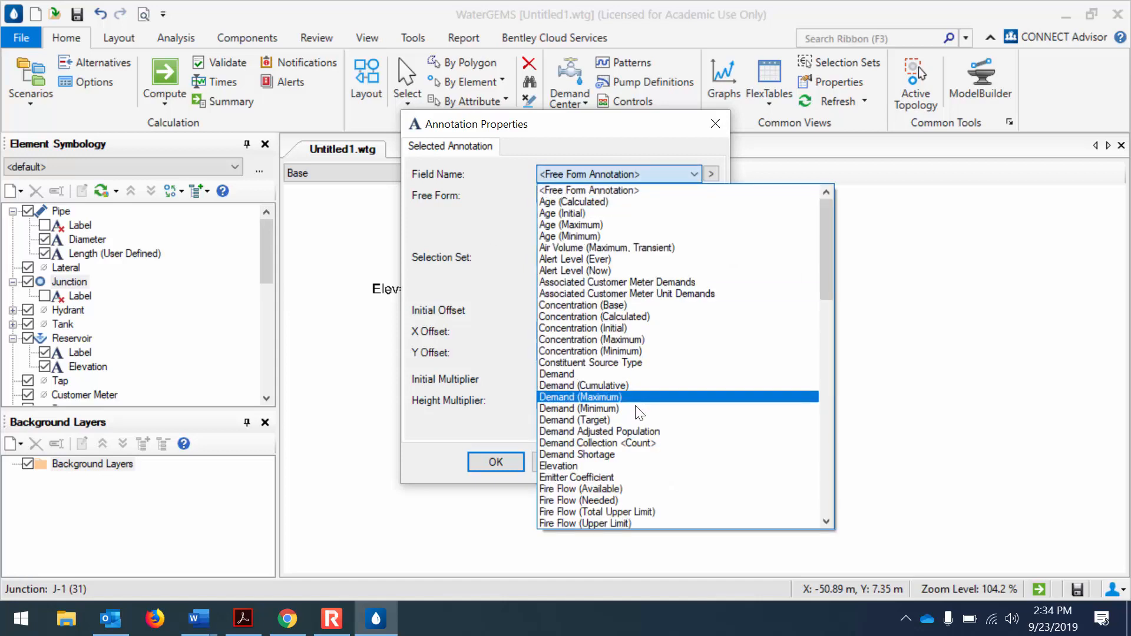
{"action": "left_click", "coordinate": [617, 466]}
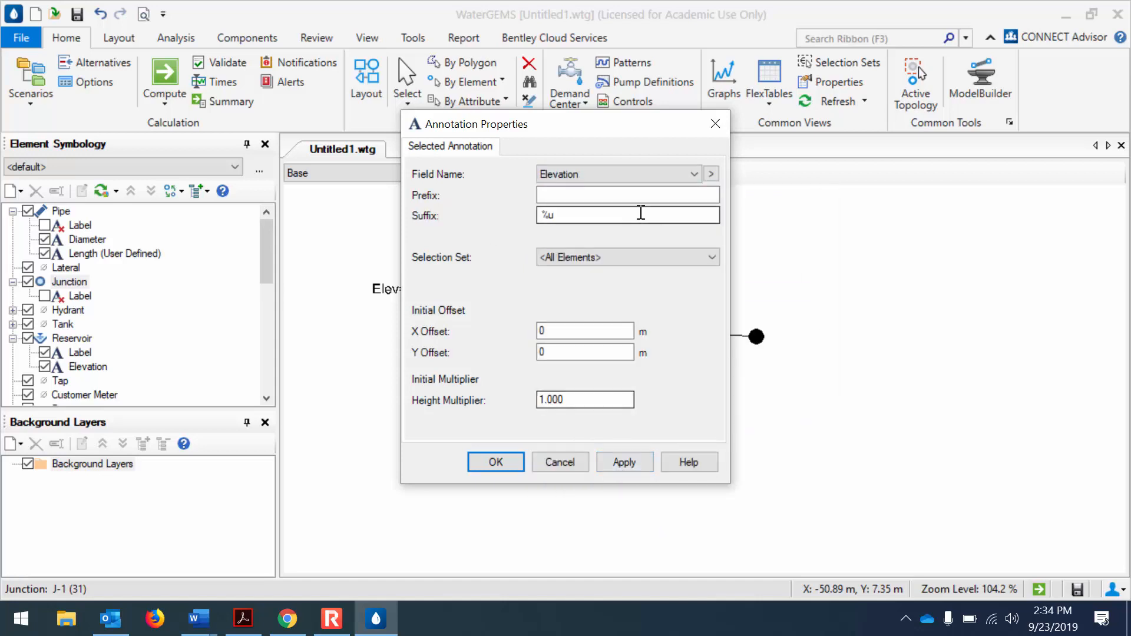
{"action": "left_click", "coordinate": [637, 193]}
{"action": "type", "text": "ELEV "}
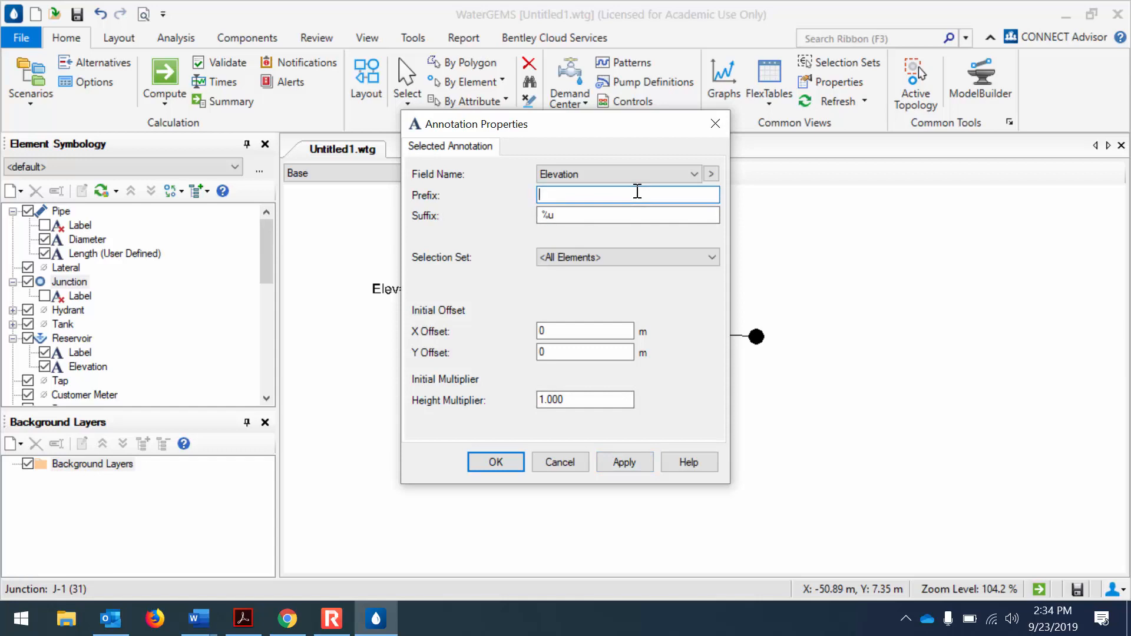
{"action": "type", "text": "="}
- Set the junction elevation annotation's initial offset to X 4 m and Y -4 m, apply it and accept the properties
{"action": "left_click_drag", "start_coordinate": [589, 125], "coordinate": [300, 126]}
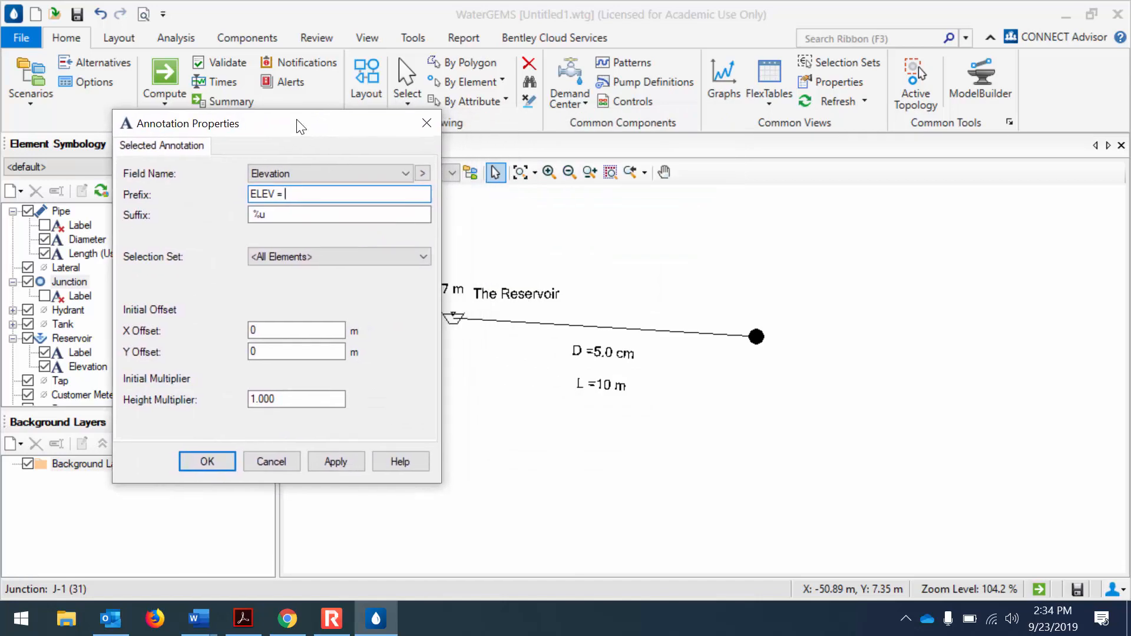
{"action": "double_click", "coordinate": [289, 328]}
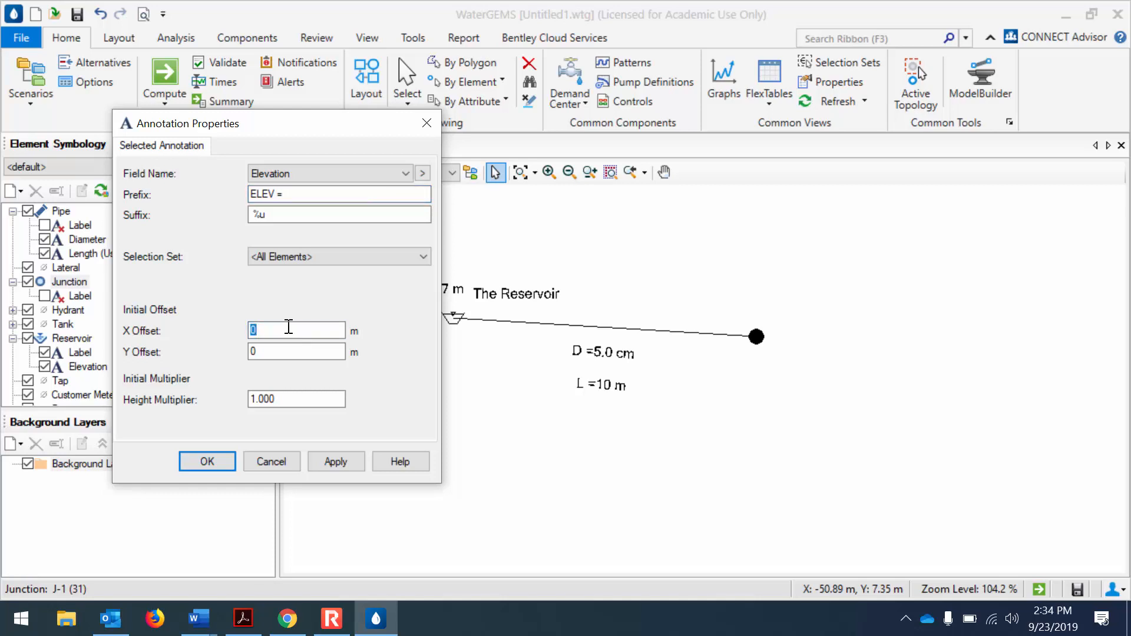
{"action": "type", "text": "4"}
{"action": "double_click", "coordinate": [279, 350]}
{"action": "type", "text": "-4"}
{"action": "left_click", "coordinate": [340, 460]}
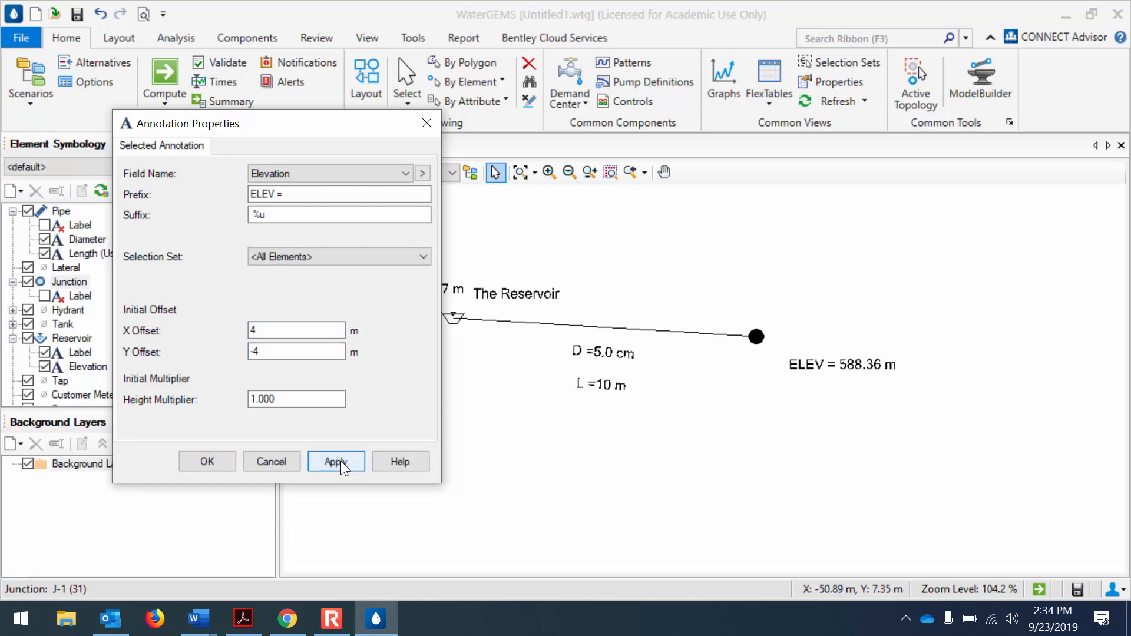
{"action": "left_click", "coordinate": [194, 462]}
- Create a new junction annotation for the Pressure field with the prefix "P ="
{"action": "right_click", "coordinate": [76, 281]}
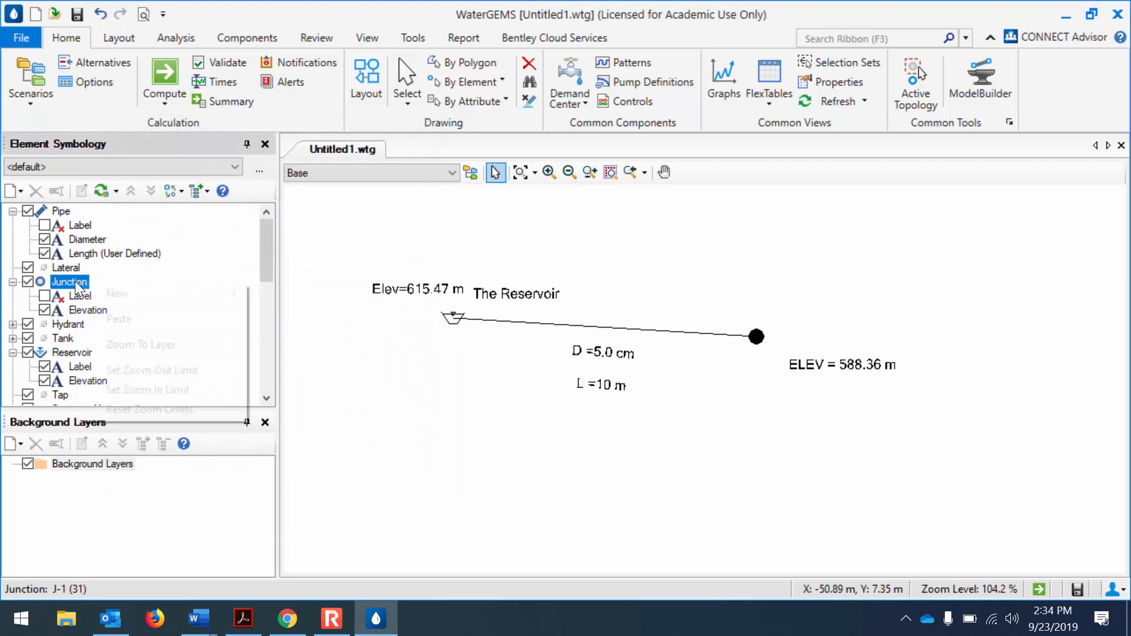
{"action": "mouse_move", "coordinate": [110, 292]}
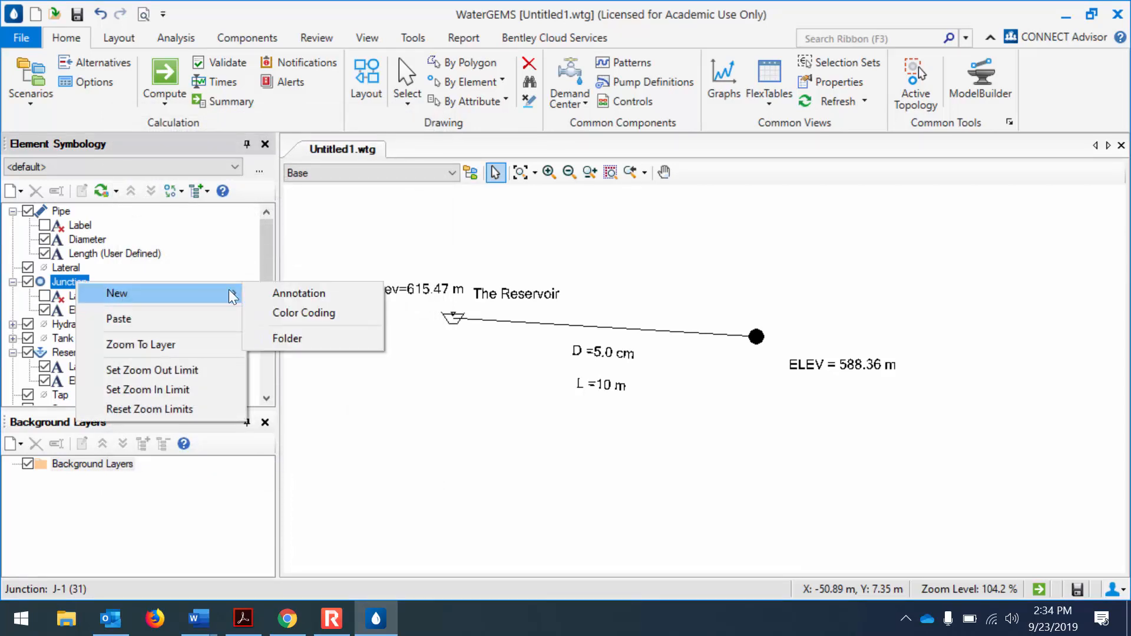
{"action": "left_click", "coordinate": [289, 292]}
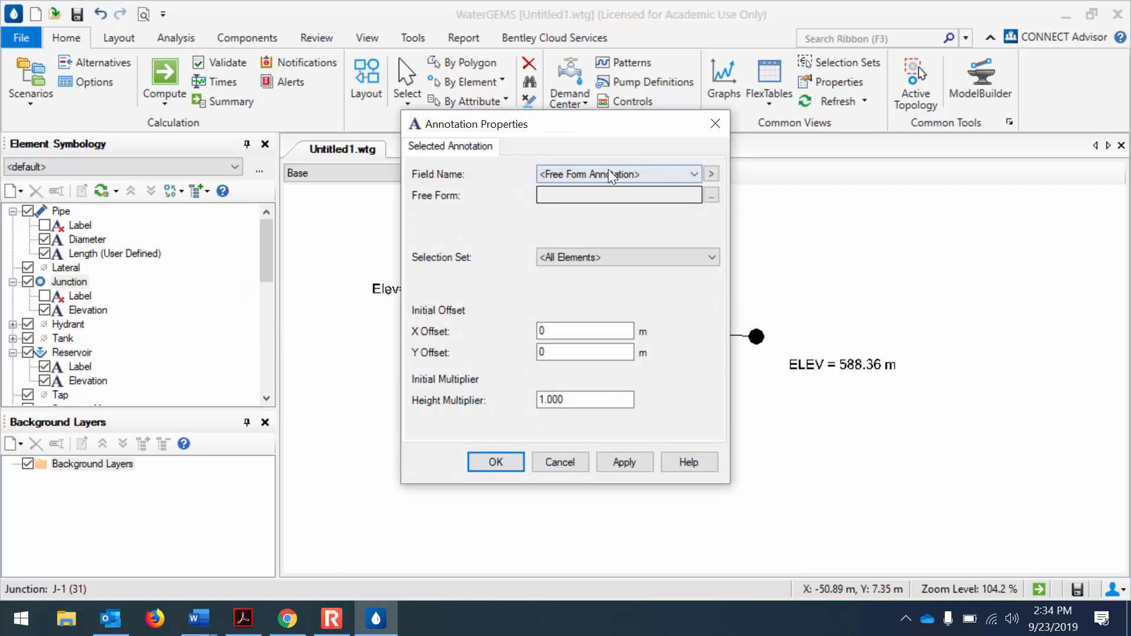
{"action": "left_click", "coordinate": [606, 173]}
{"action": "left_click_drag", "start_coordinate": [825, 245], "coordinate": [822, 408]}
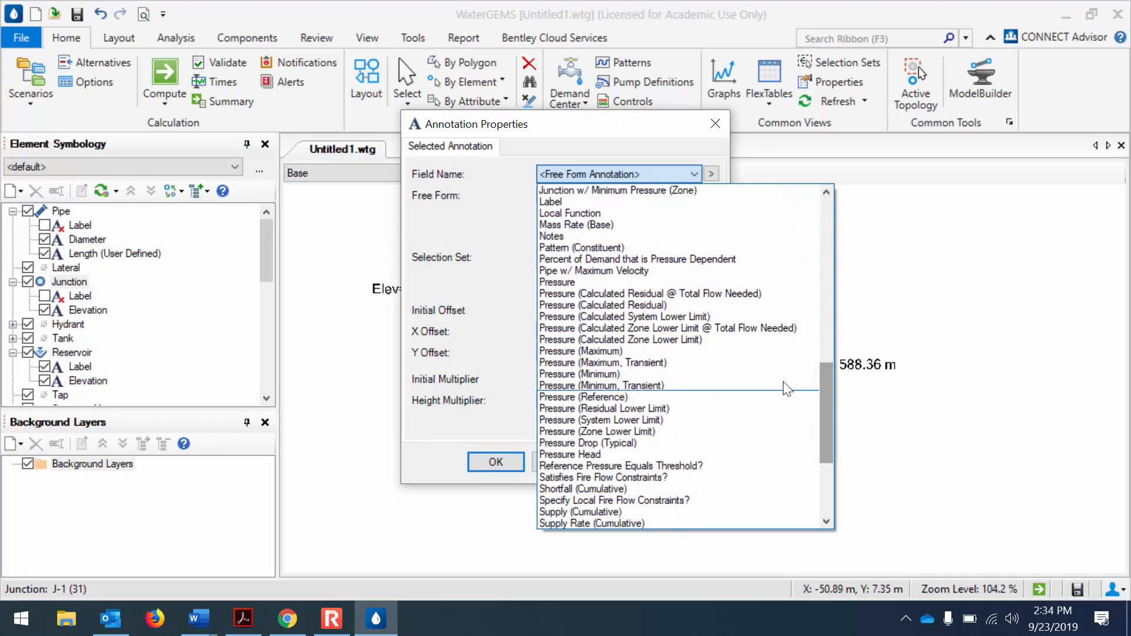
{"action": "left_click", "coordinate": [691, 281]}
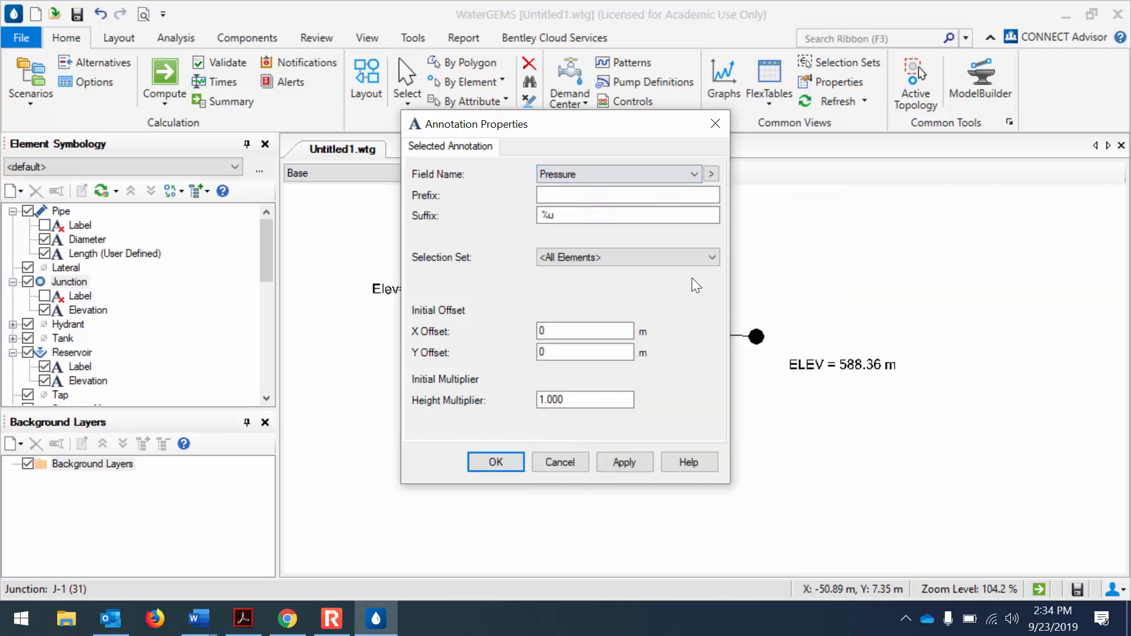
{"action": "left_click", "coordinate": [646, 199]}
{"action": "type", "text": "P ="}
- Set the pressure annotation's initial offset to X 3 m and Y 2 m, apply it and accept the properties
{"action": "left_click", "coordinate": [572, 331]}
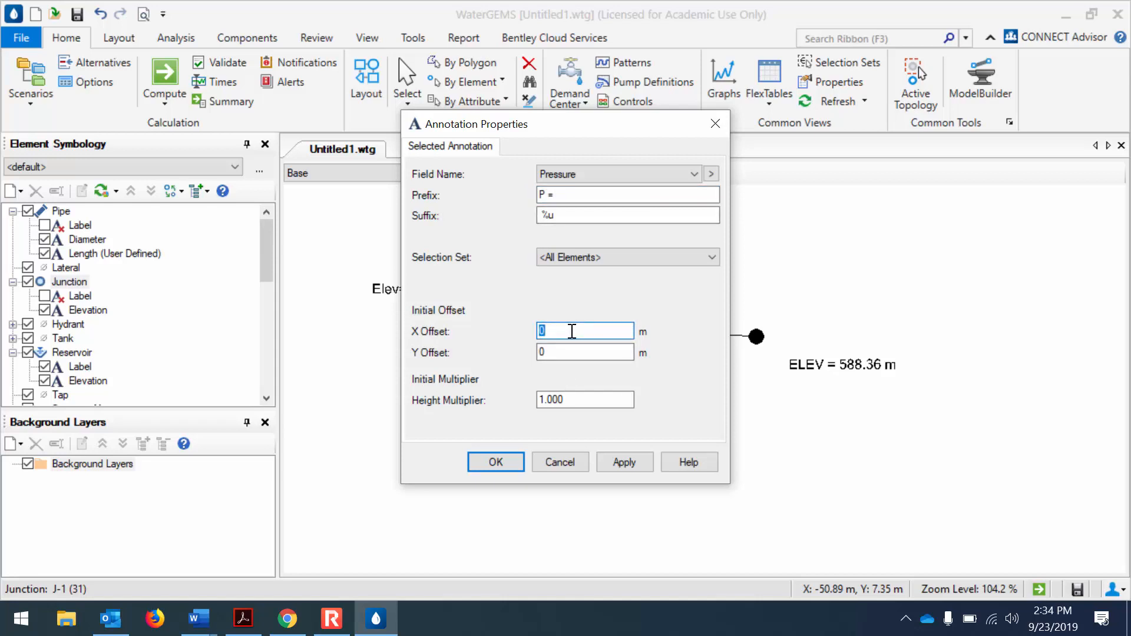
{"action": "type", "text": "3"}
{"action": "left_click", "coordinate": [571, 352]}
{"action": "type", "text": "2"}
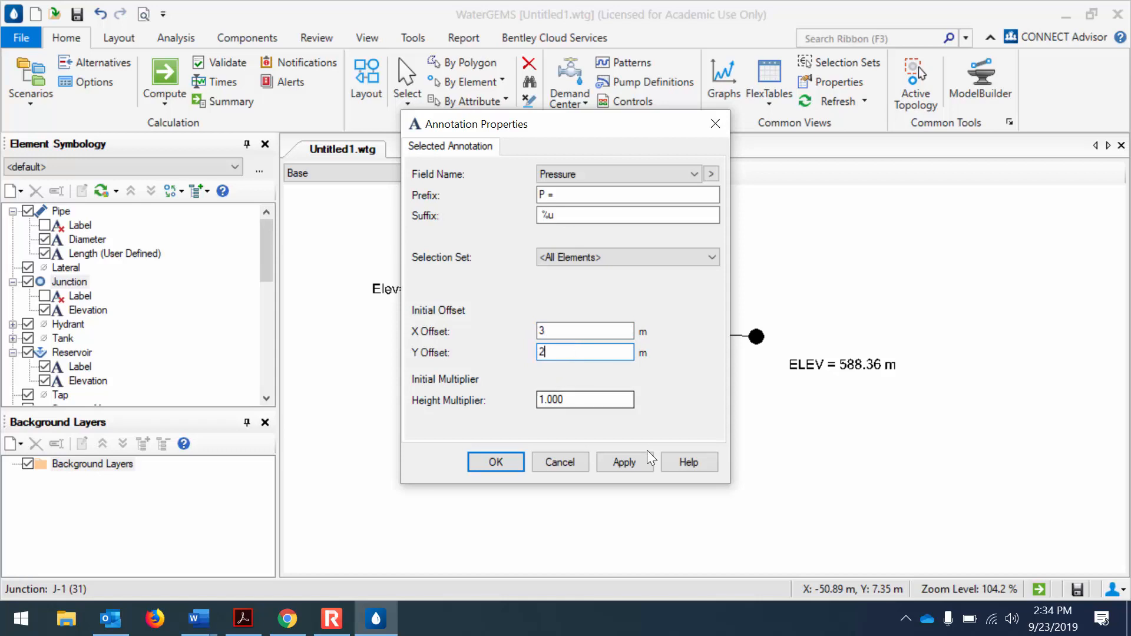
{"action": "left_click", "coordinate": [634, 459]}
{"action": "left_click", "coordinate": [489, 459]}
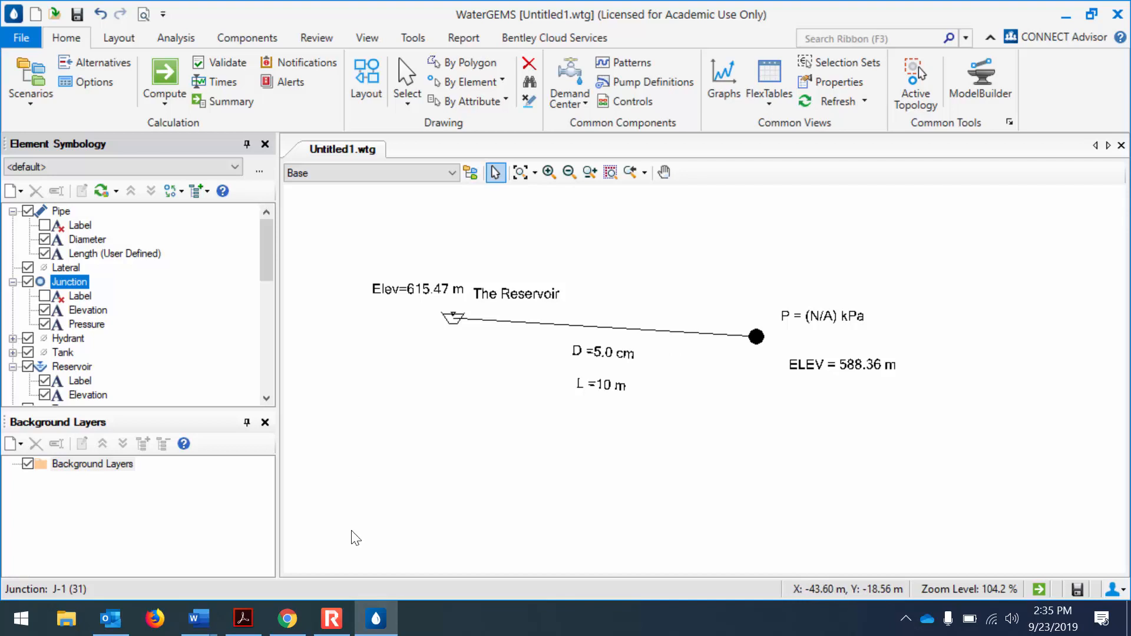
{"action": "mouse_move", "coordinate": [275, 629]}
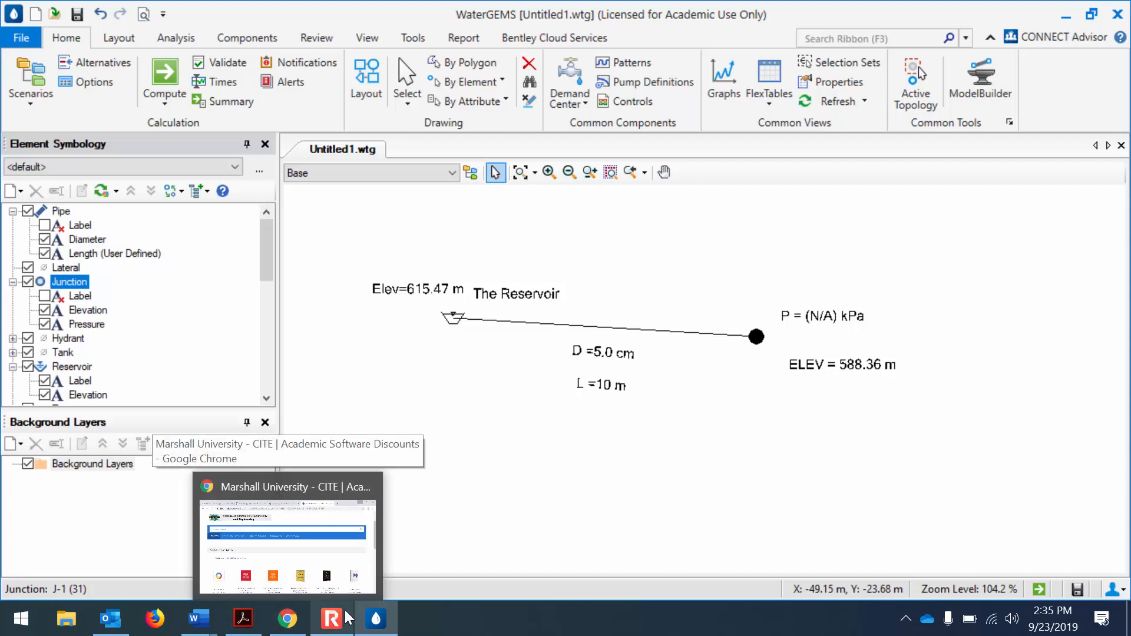
{"action": "mouse_move", "coordinate": [341, 623]}
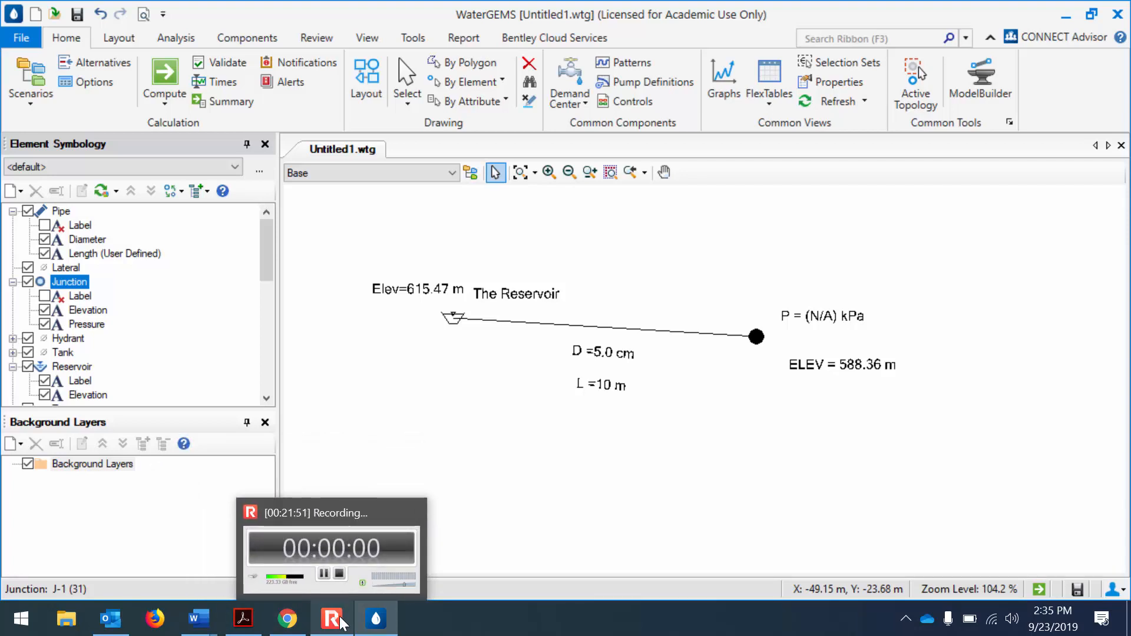
{"action": "left_click", "coordinate": [339, 620]}
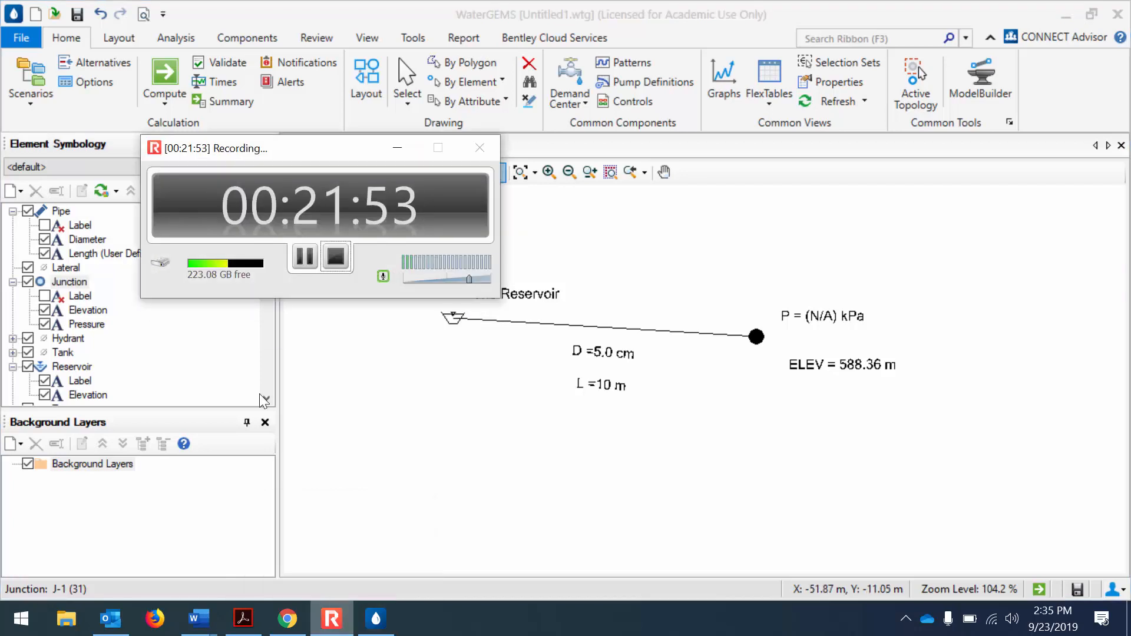
{"action": "left_click", "coordinate": [305, 256]}
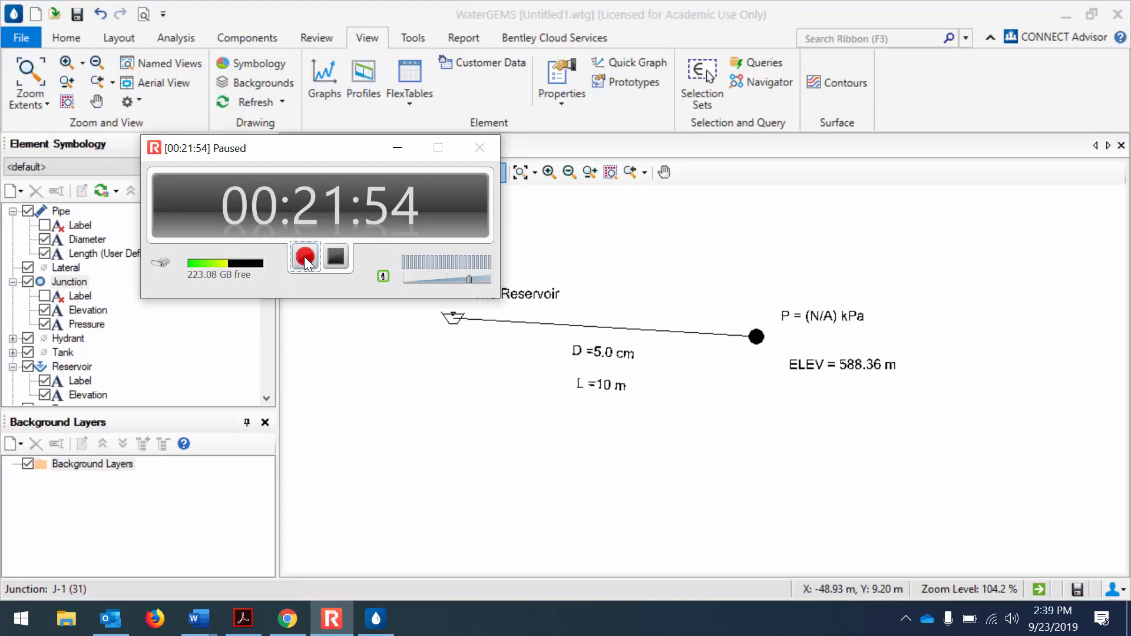
{"action": "left_click", "coordinate": [304, 258]}
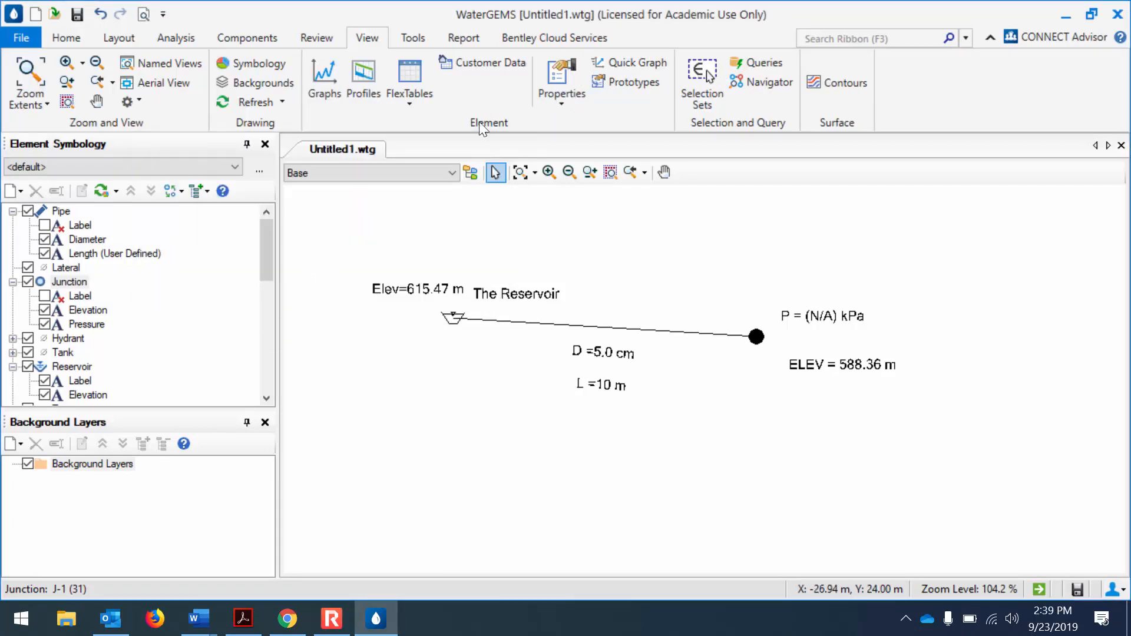
- Compute the Base scenario and close the calculation summary
{"action": "left_click", "coordinate": [521, 173]}
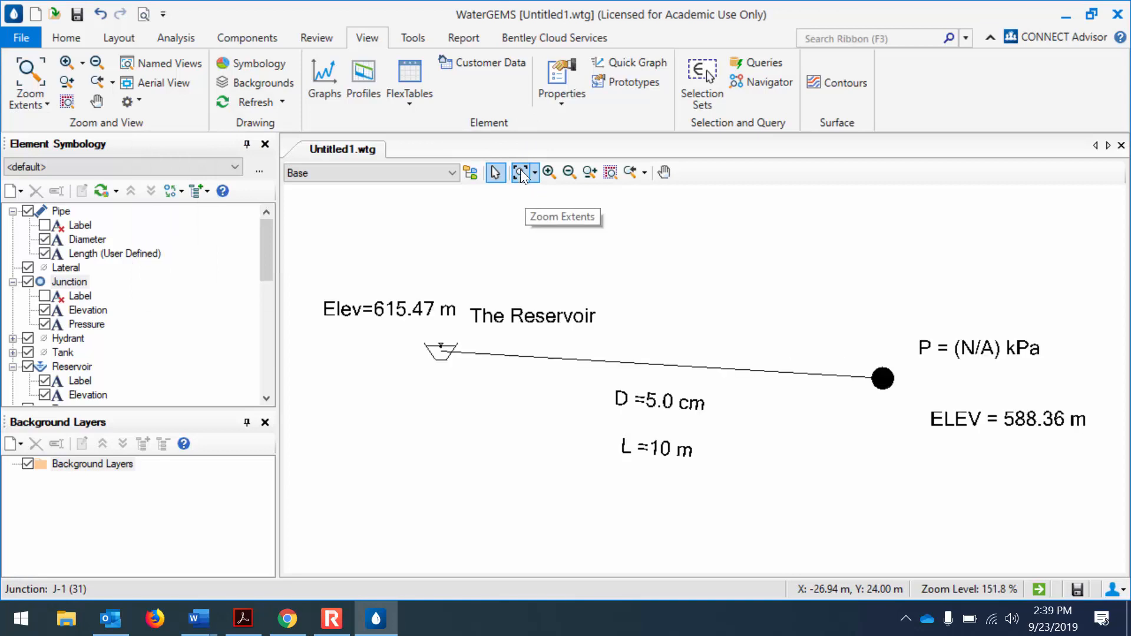
{"action": "left_click", "coordinate": [65, 35]}
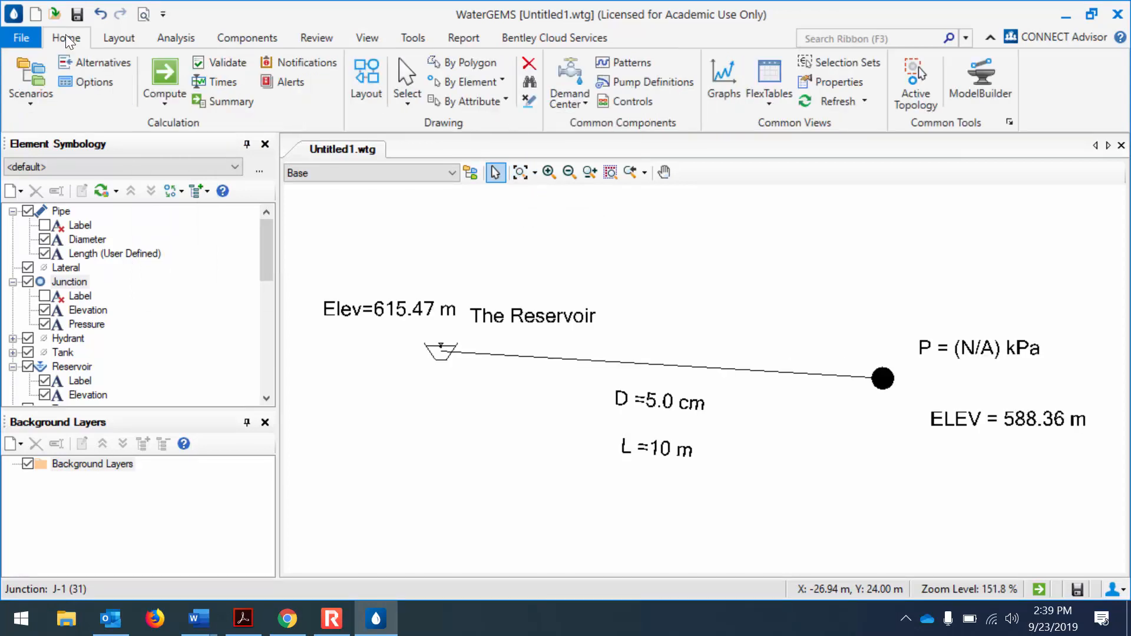
{"action": "left_click", "coordinate": [167, 75]}
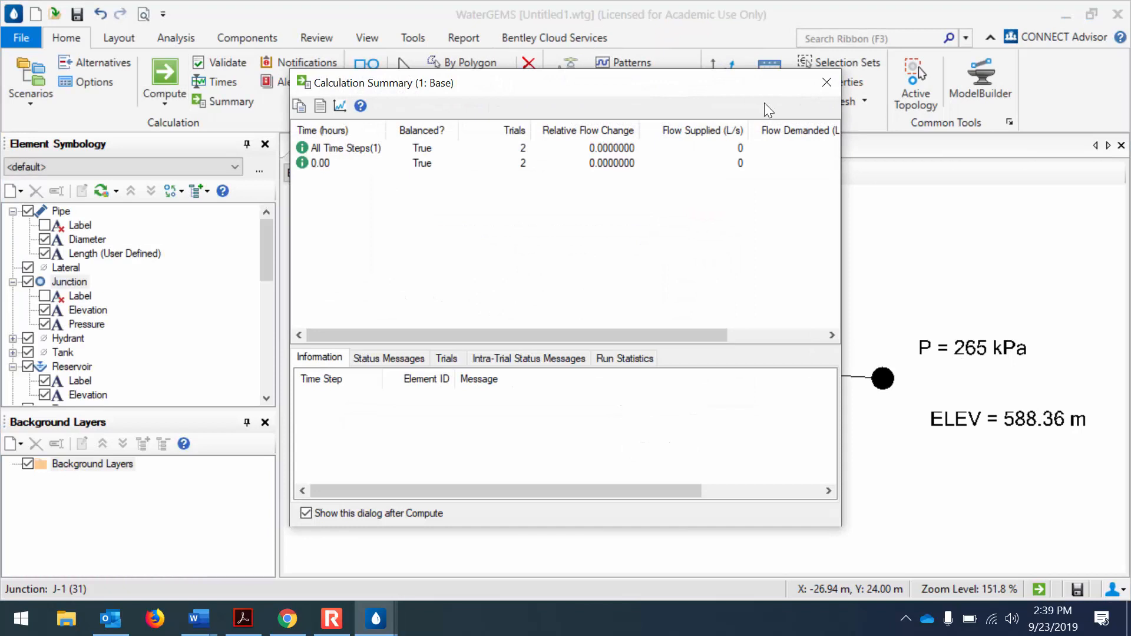
{"action": "left_click", "coordinate": [827, 82]}
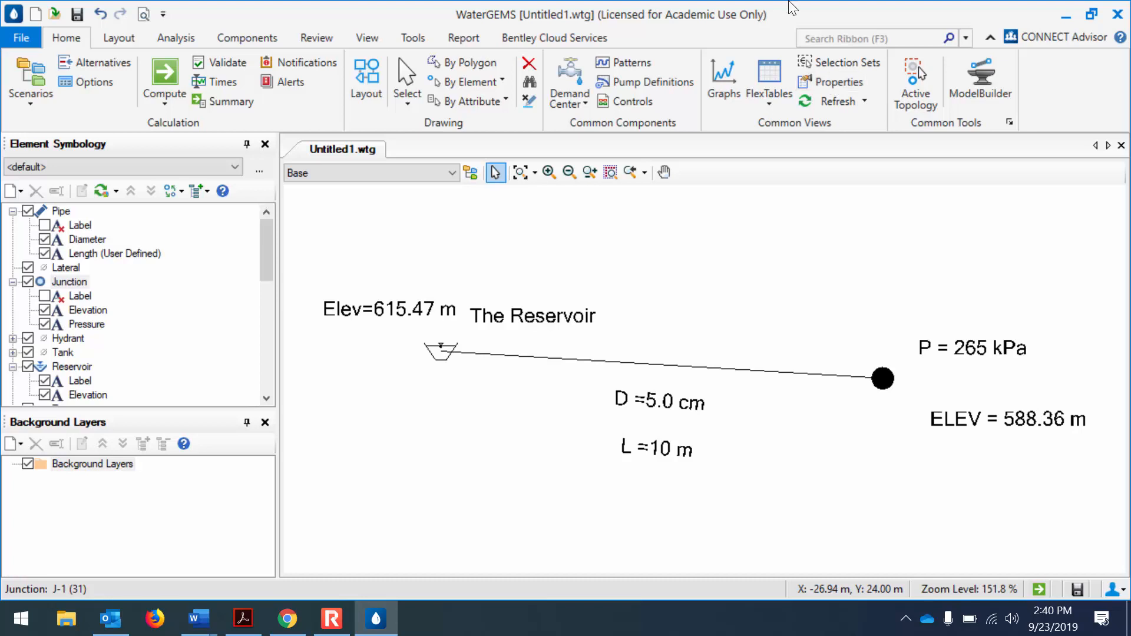
- Review the steady-state solver's base calculation options, including the hydraulics and liquid settings, and close both windows
{"action": "left_click", "coordinate": [112, 87]}
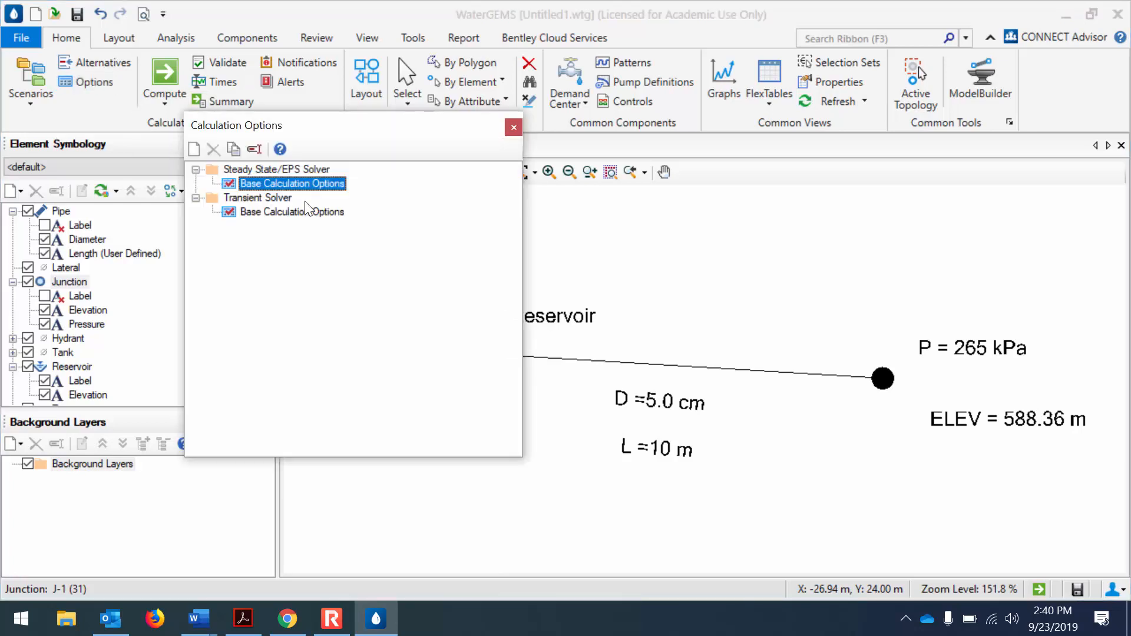
{"action": "double_click", "coordinate": [301, 183]}
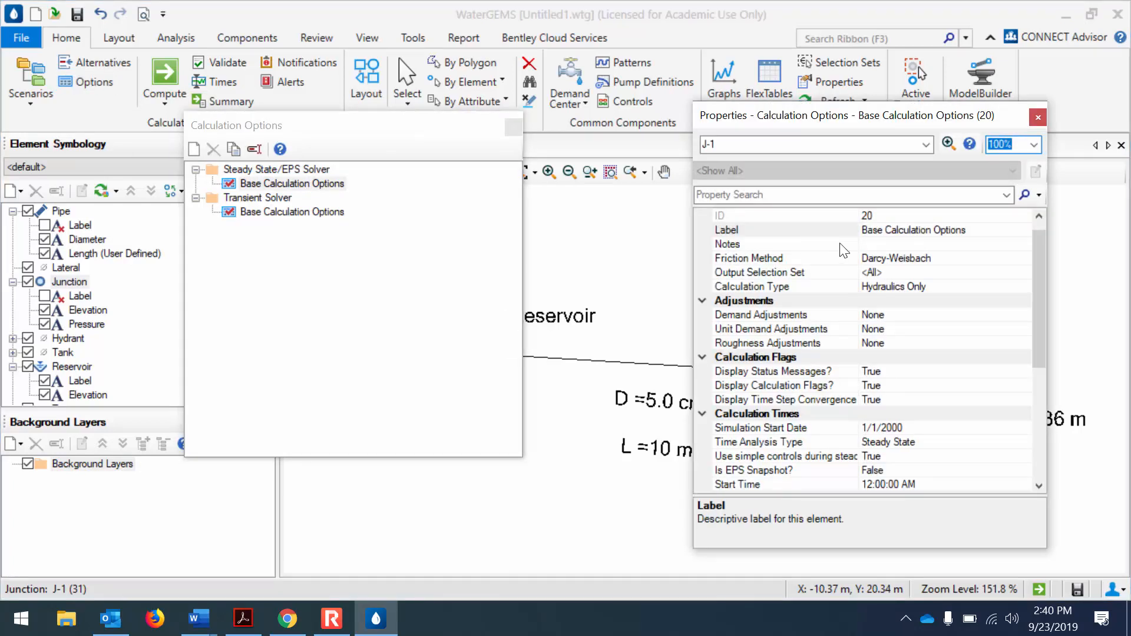
{"action": "left_click_drag", "start_coordinate": [1040, 274], "coordinate": [1039, 360]}
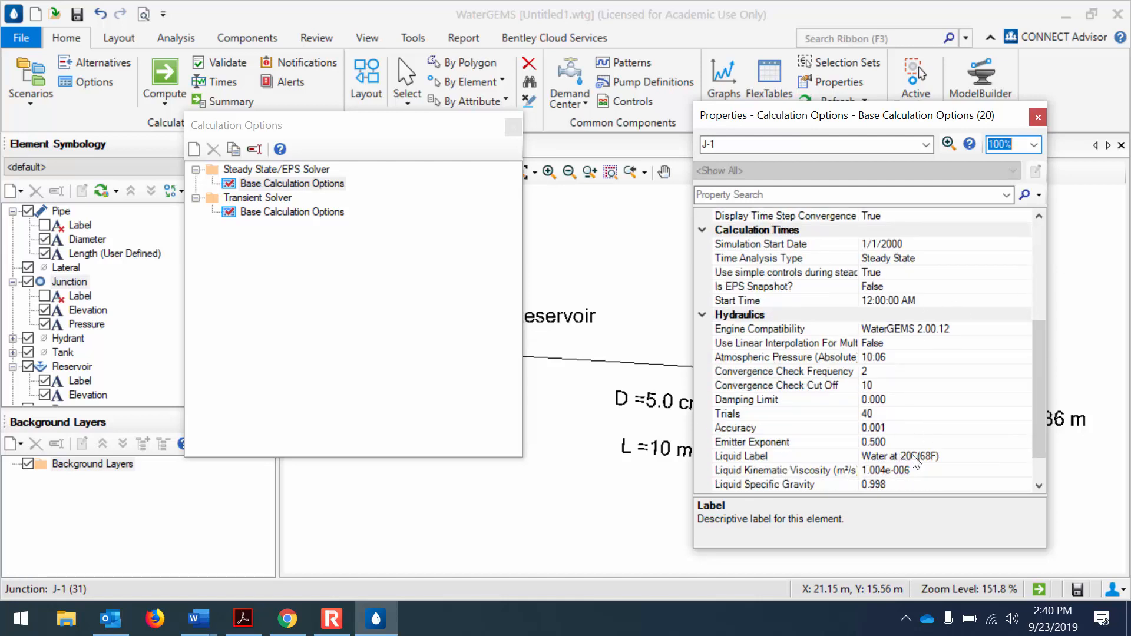
{"action": "left_click_drag", "start_coordinate": [1041, 411], "coordinate": [1043, 434]}
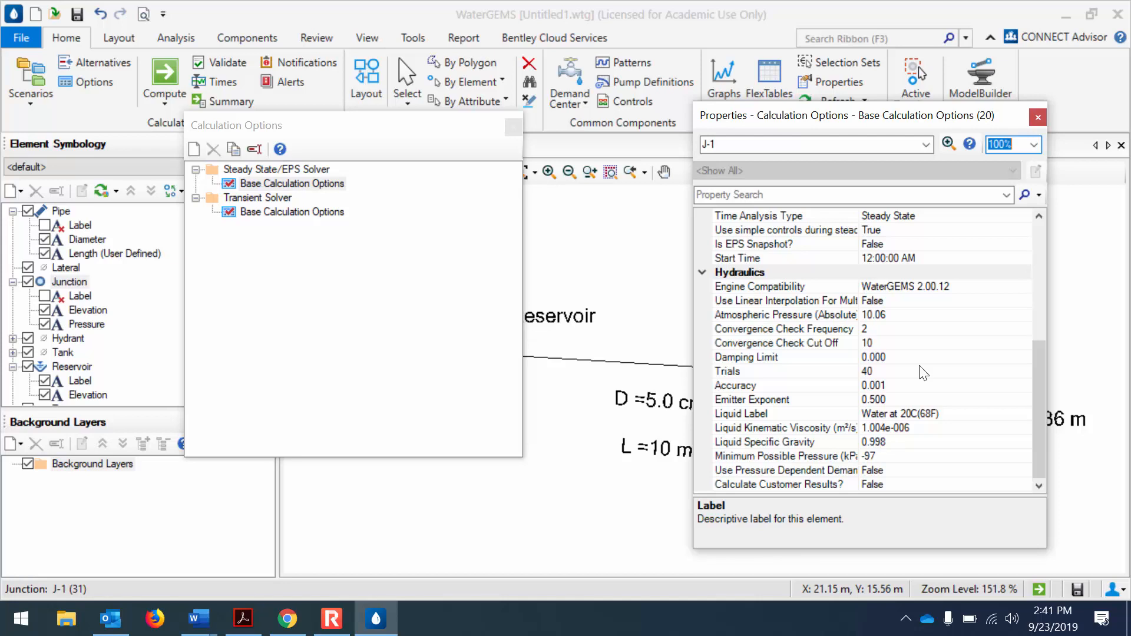
{"action": "left_click", "coordinate": [513, 127]}
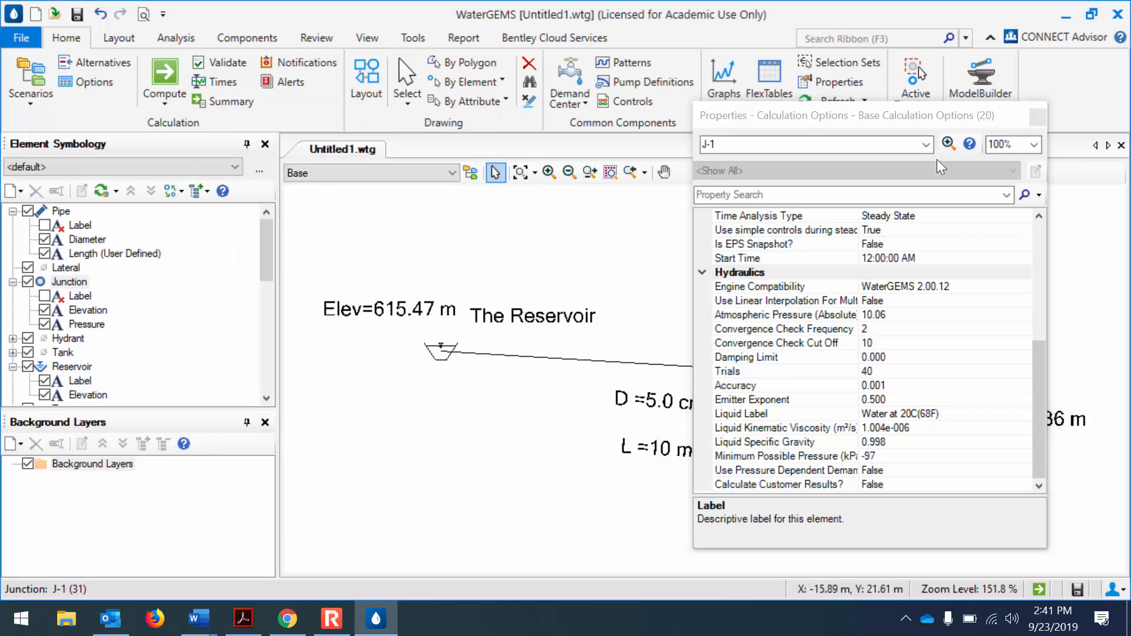
{"action": "left_click", "coordinate": [1037, 116]}
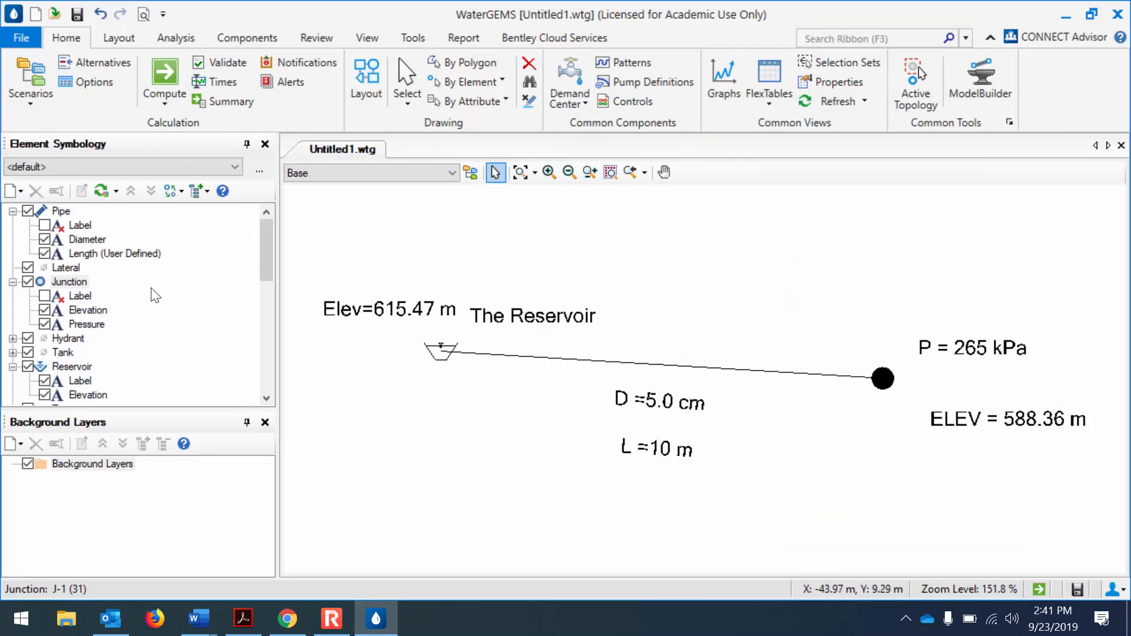
- Review the junction Pressure annotation's field, prefix and offsets in its properties, and cancel without changes
{"action": "left_click", "coordinate": [88, 329]}
{"action": "right_click", "coordinate": [87, 328]}
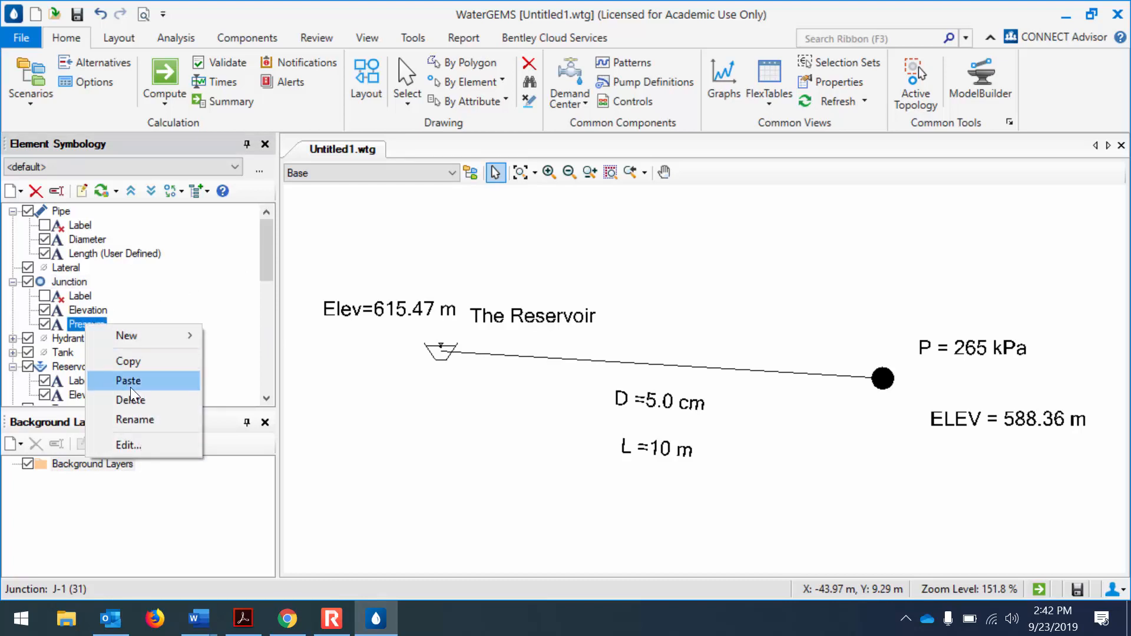
{"action": "left_click", "coordinate": [139, 446]}
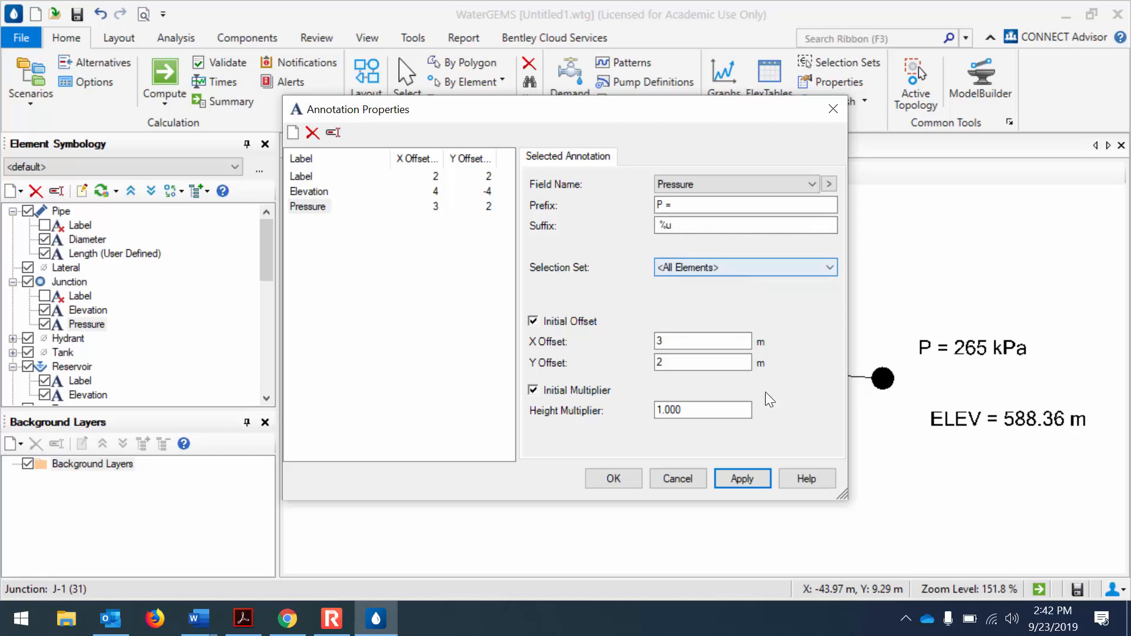
{"action": "left_click", "coordinate": [673, 485]}
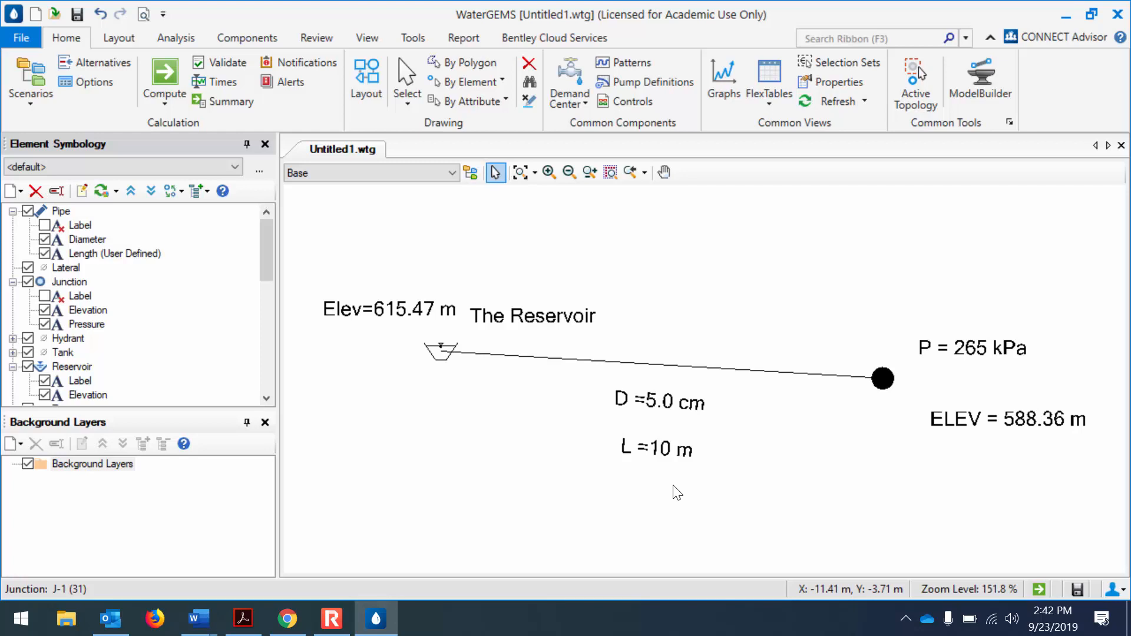
- Switch to the Lab Experiment 3 handout in Word and read the numbered homework problems on the second page
{"action": "left_click", "coordinate": [200, 617]}
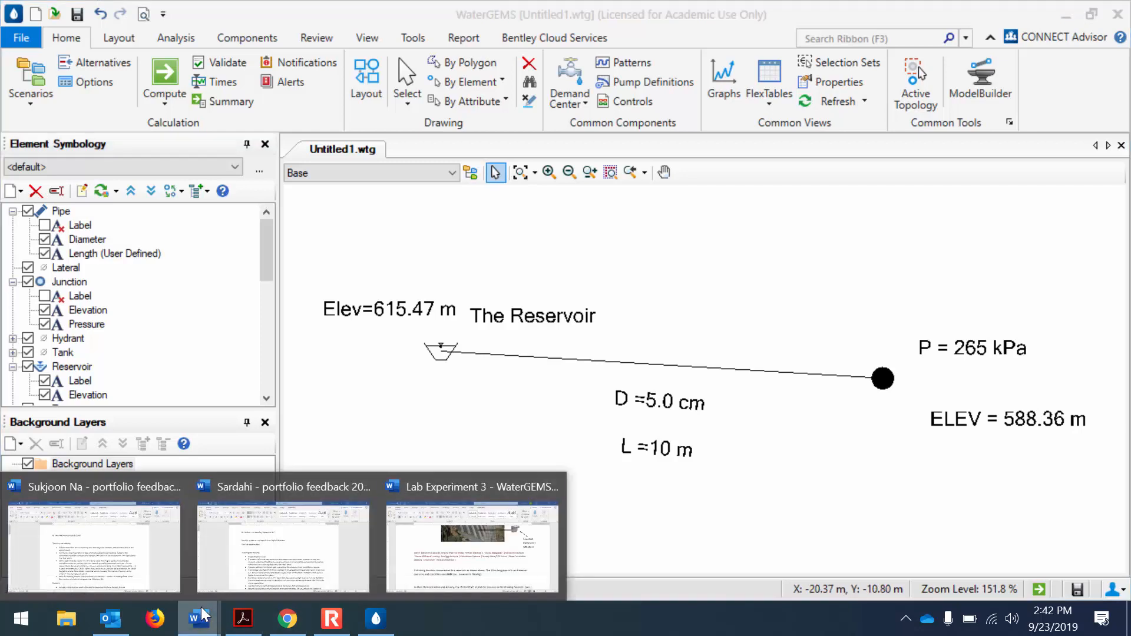
{"action": "left_click", "coordinate": [502, 552]}
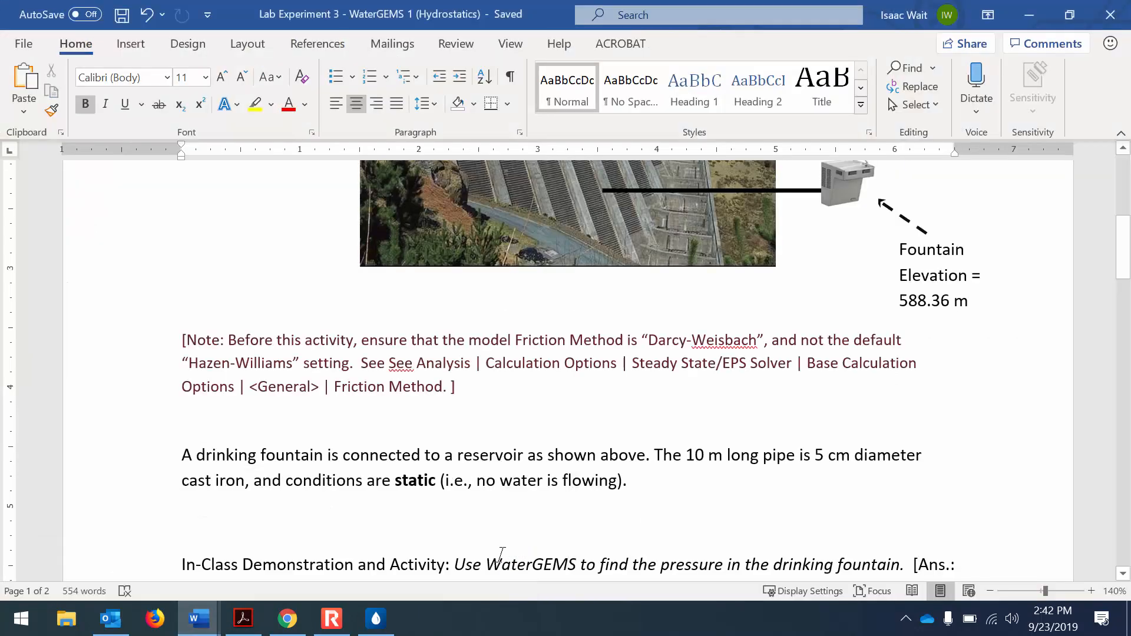
{"action": "scroll", "coordinate": [501, 554], "scroll_direction": "down", "scroll_amount": 15}
{"action": "scroll", "coordinate": [502, 556], "scroll_direction": "down", "scroll_amount": 5}
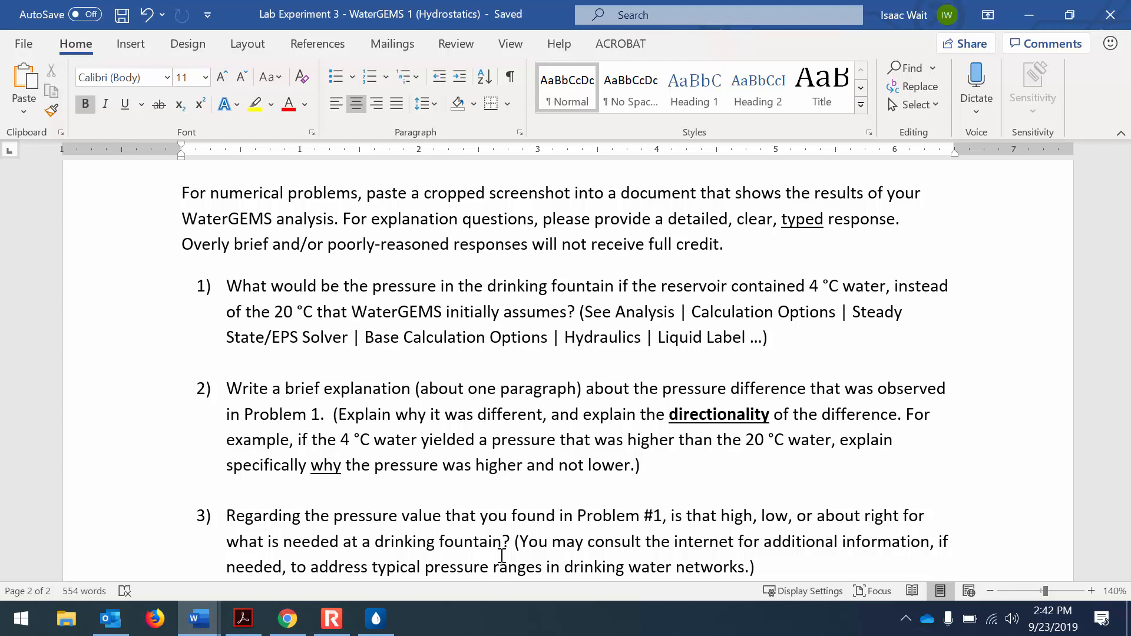
- Return to WaterGEMS and open the hydraulics settings of the Steady State/EPS Solver's Base Calculation Options
{"action": "left_click", "coordinate": [375, 618]}
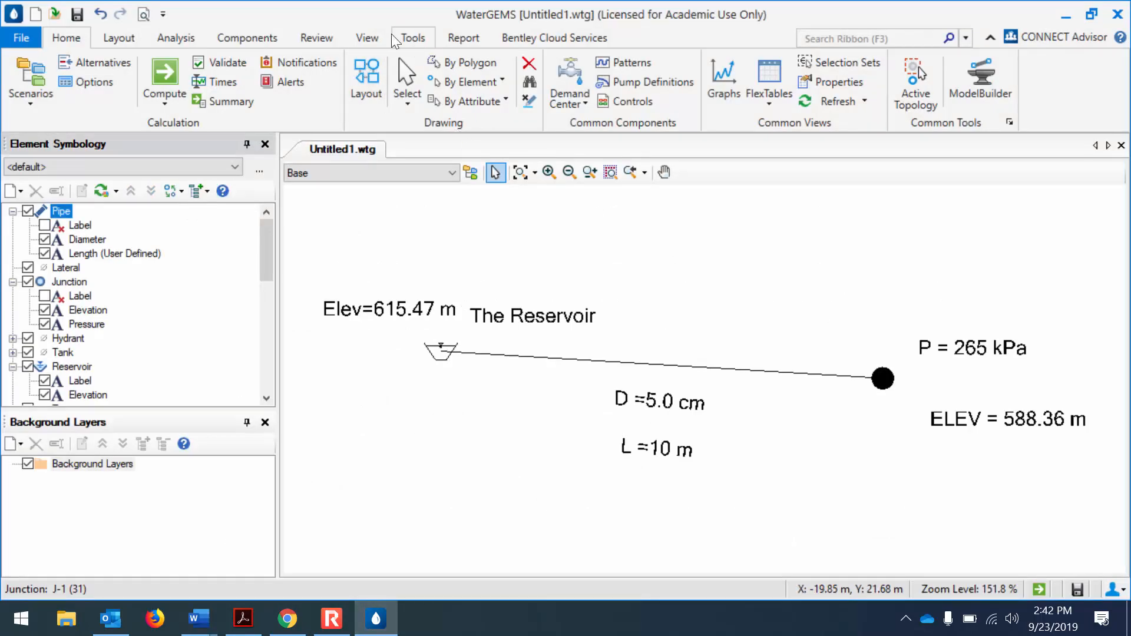
{"action": "left_click", "coordinate": [175, 40]}
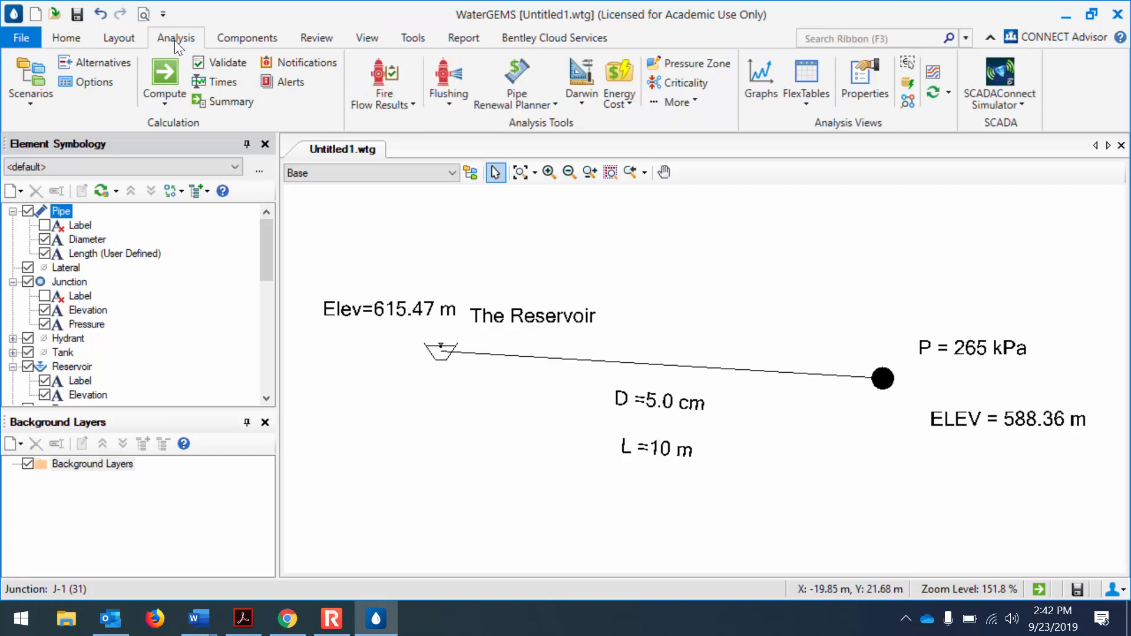
{"action": "left_click", "coordinate": [90, 84]}
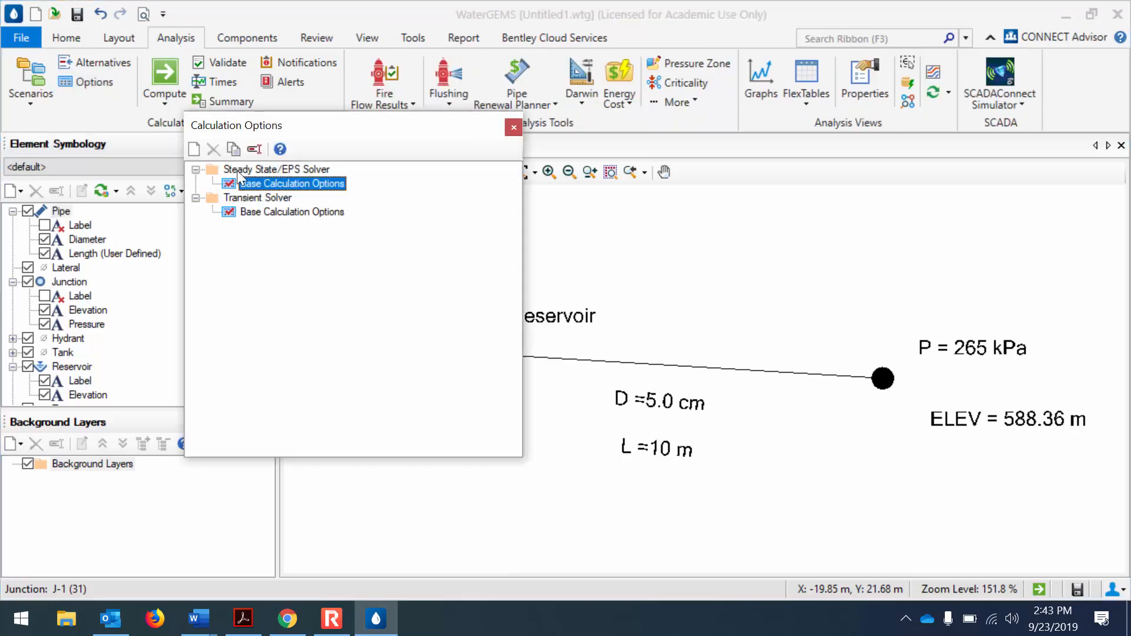
{"action": "double_click", "coordinate": [269, 188]}
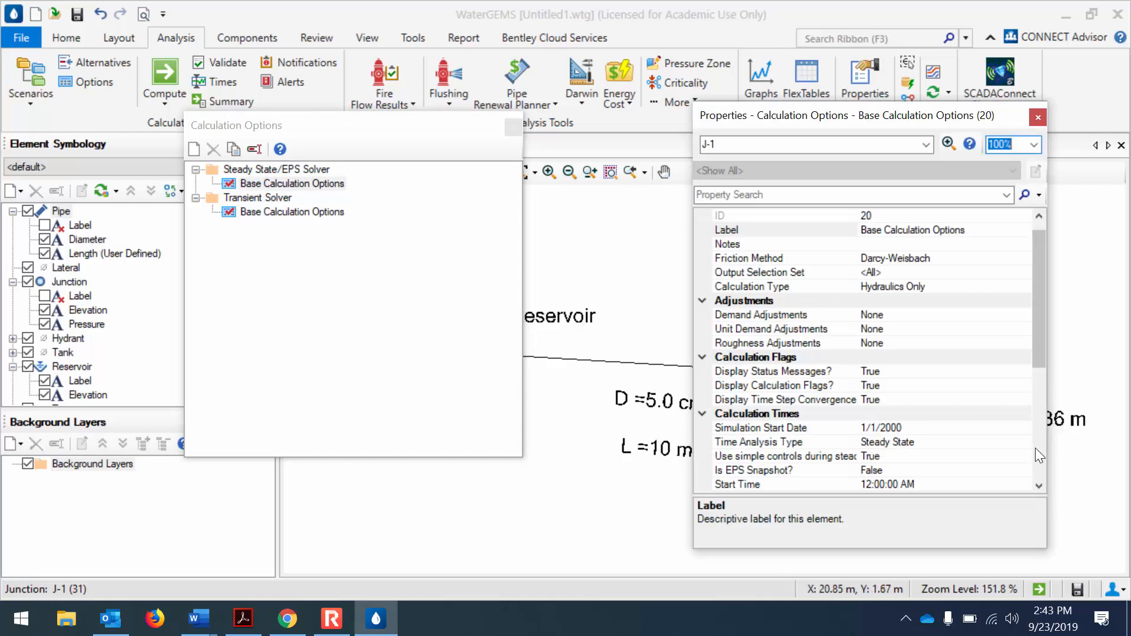
{"action": "scroll", "coordinate": [1035, 448], "scroll_direction": "down", "scroll_amount": 5}
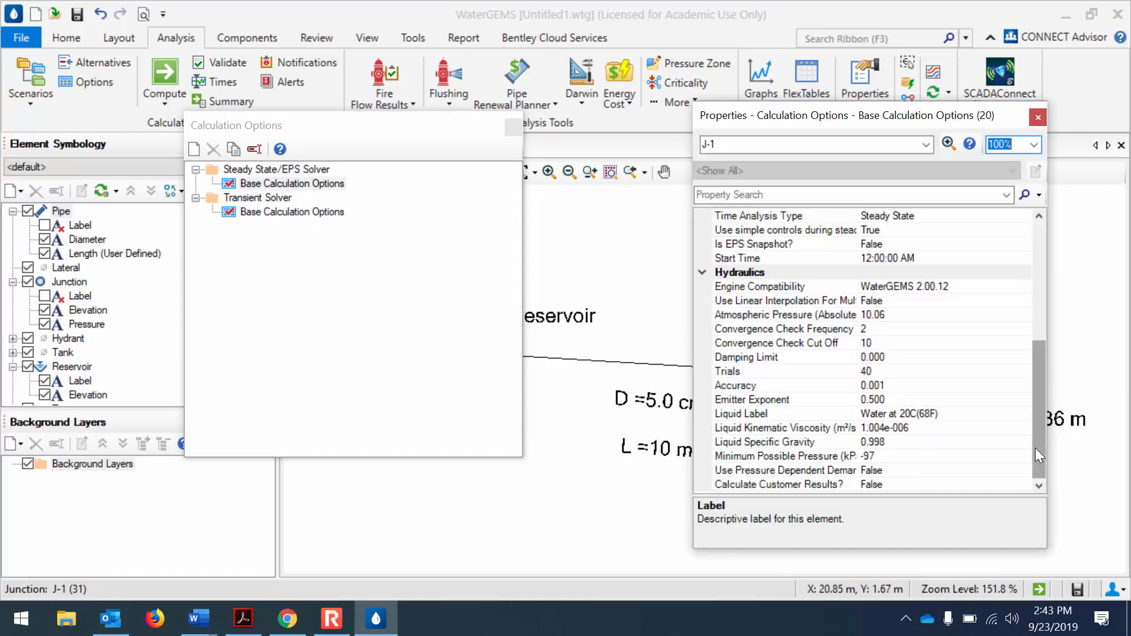
- Set the Liquid Label to Water at 4C(39F) from LiquidLibrary.xml in the liquid libraries
{"action": "left_click", "coordinate": [979, 416]}
{"action": "left_click", "coordinate": [1023, 415]}
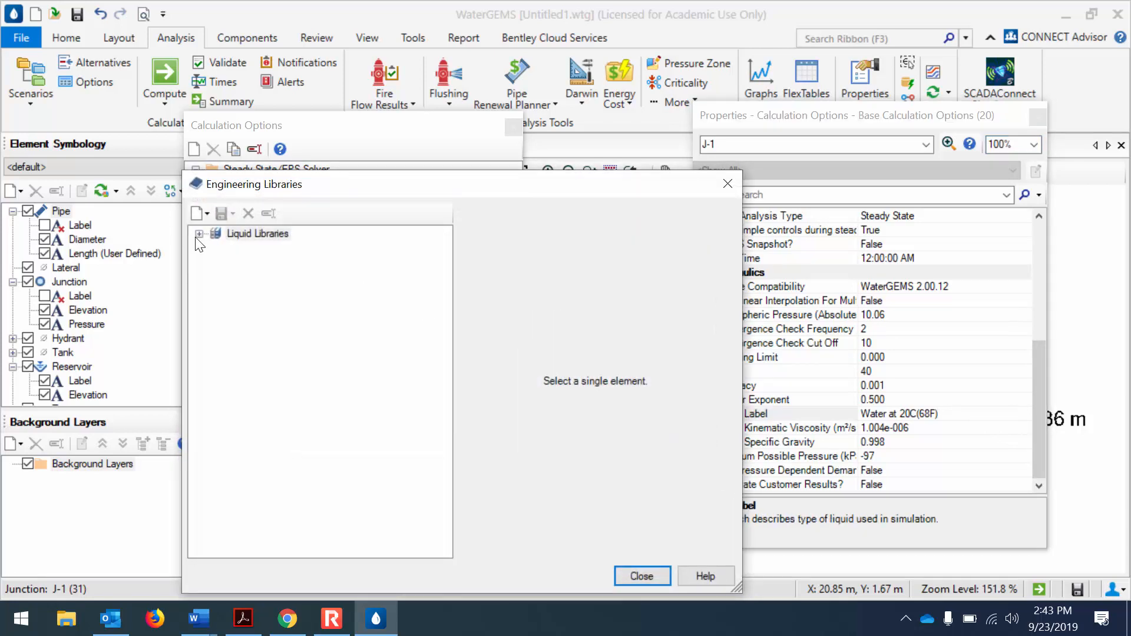
{"action": "left_click", "coordinate": [200, 234]}
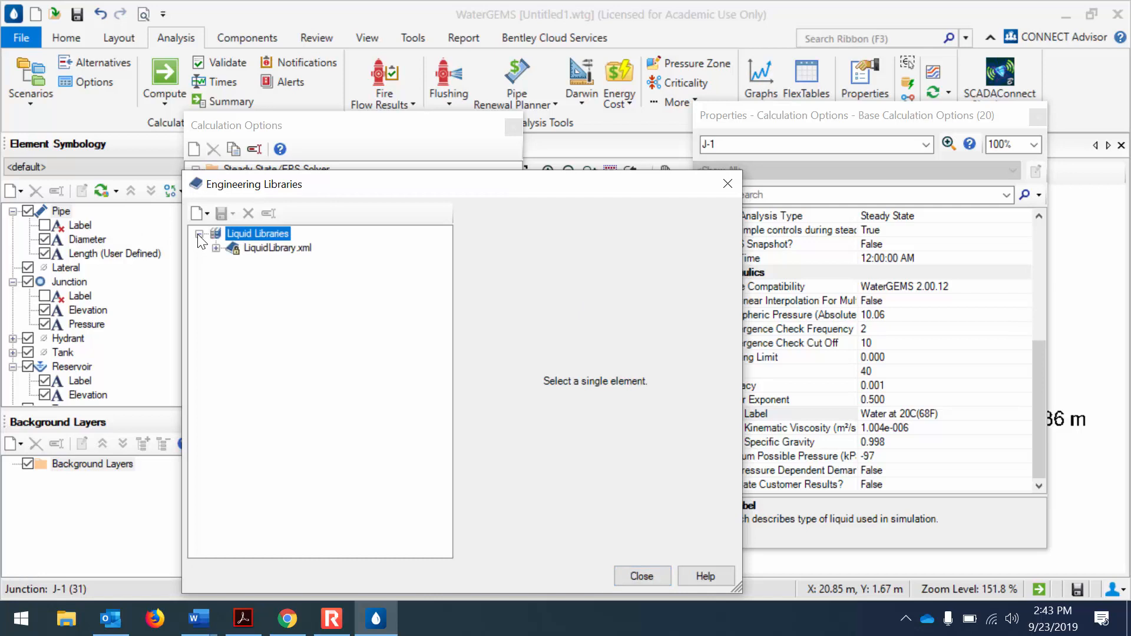
{"action": "left_click", "coordinate": [248, 251]}
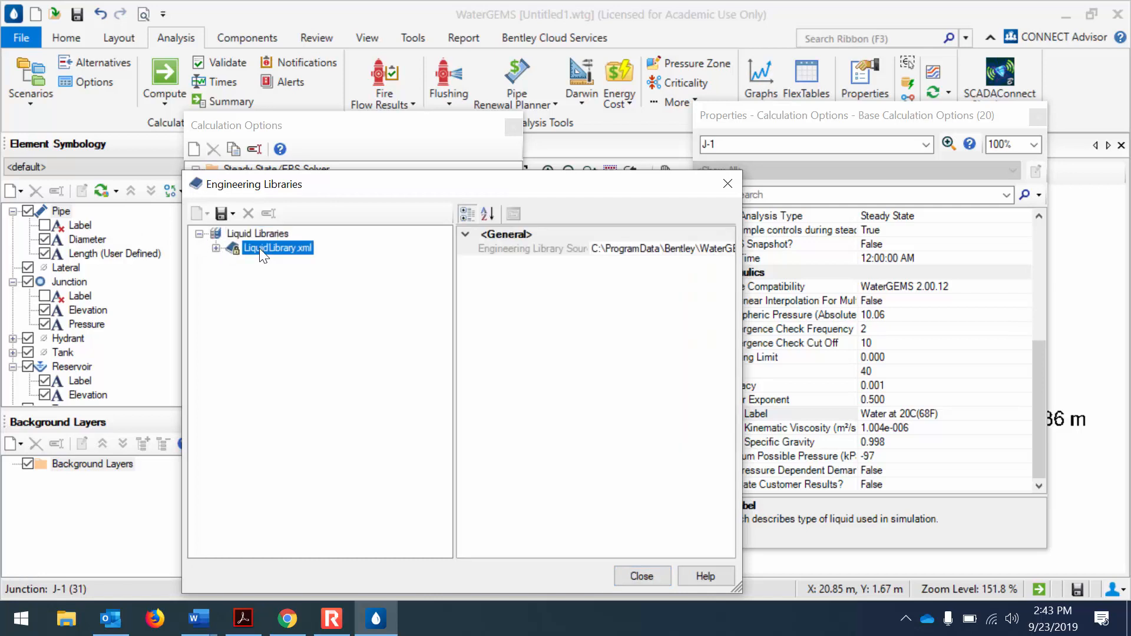
{"action": "left_click", "coordinate": [216, 248]}
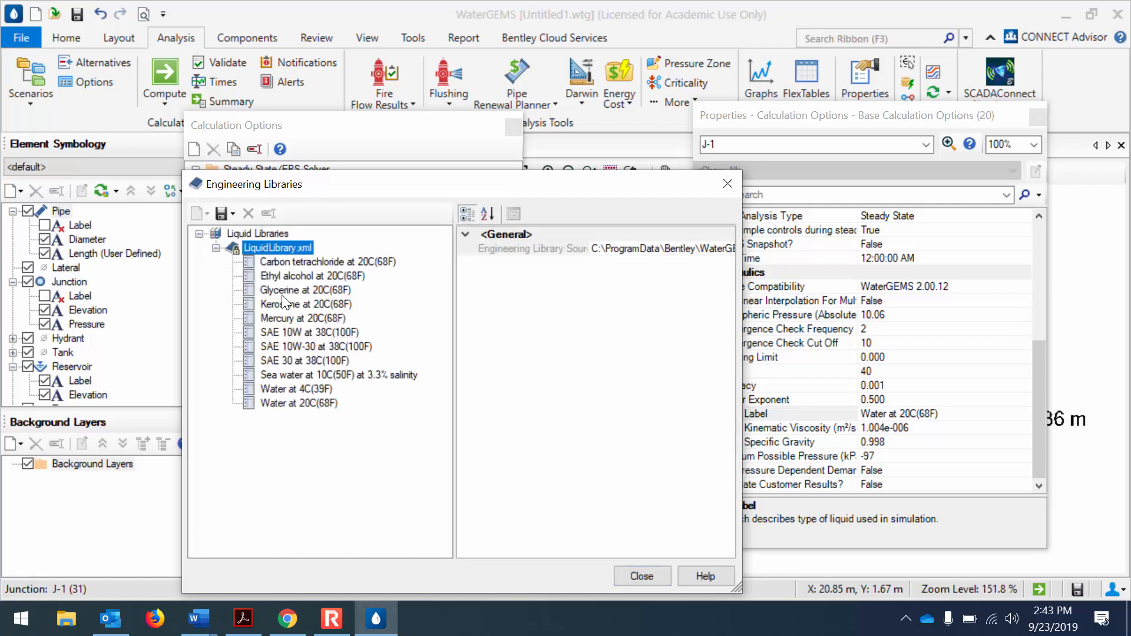
{"action": "left_click", "coordinate": [291, 389]}
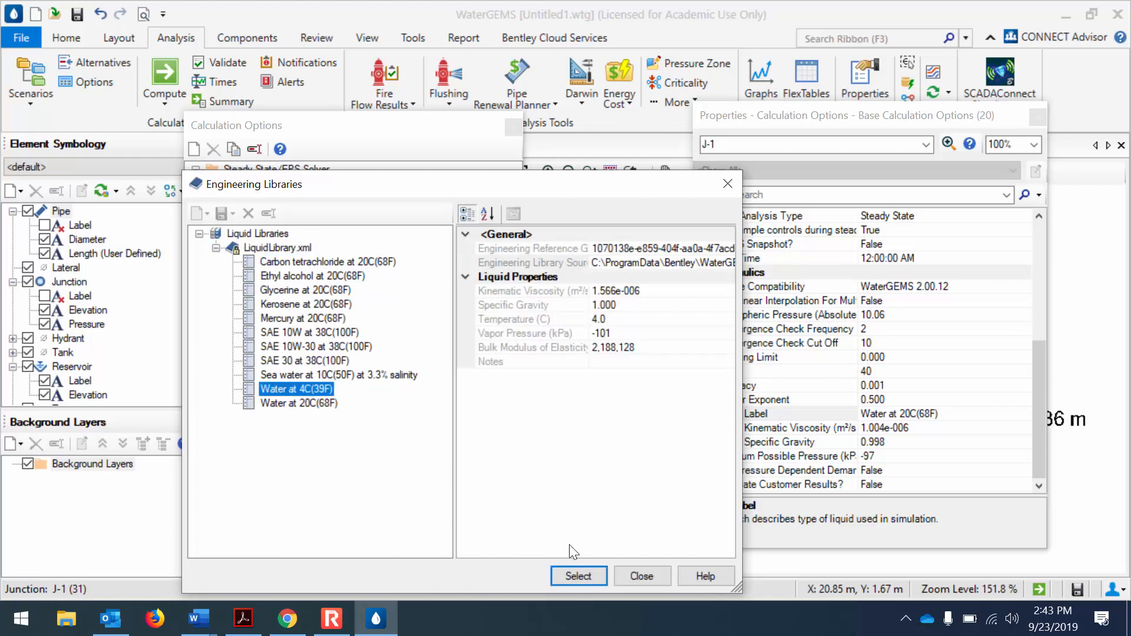
{"action": "left_click", "coordinate": [578, 572]}
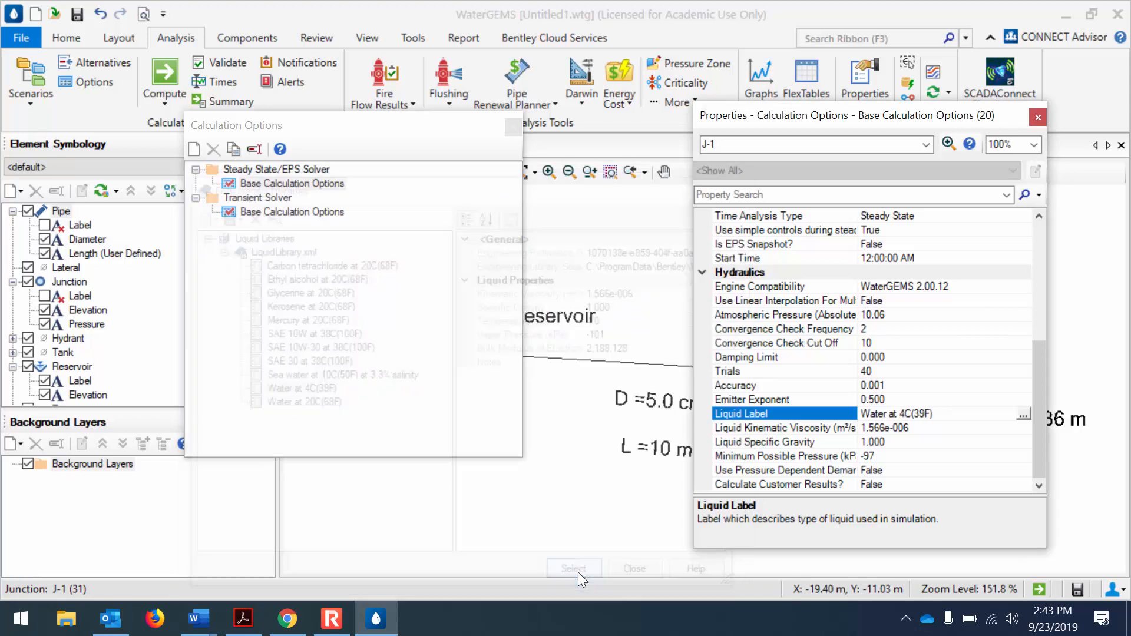
- Close both calculation options windows, recompute the Base scenario and close the calculation summary
{"action": "left_click", "coordinate": [515, 125]}
{"action": "left_click", "coordinate": [1036, 117]}
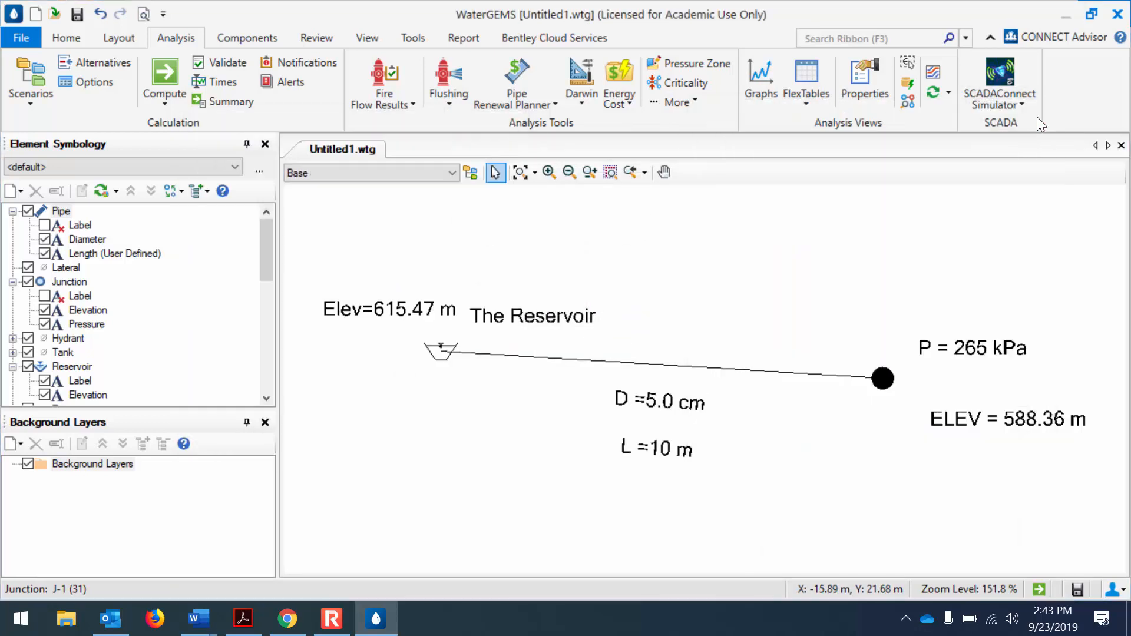
{"action": "left_click", "coordinate": [165, 72]}
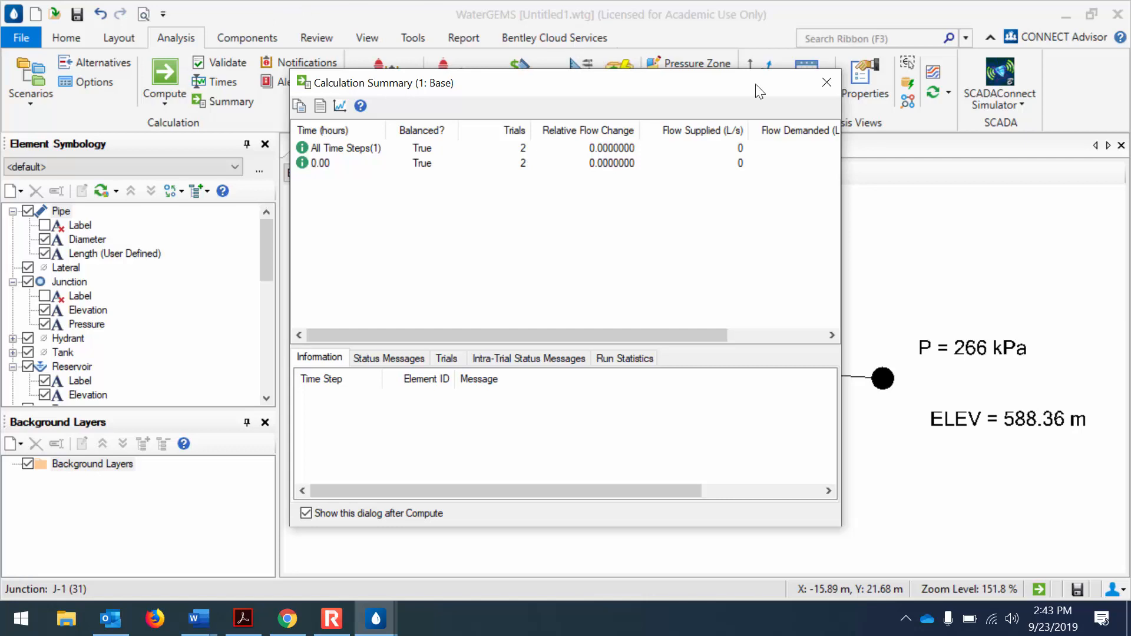
{"action": "left_click", "coordinate": [829, 82]}
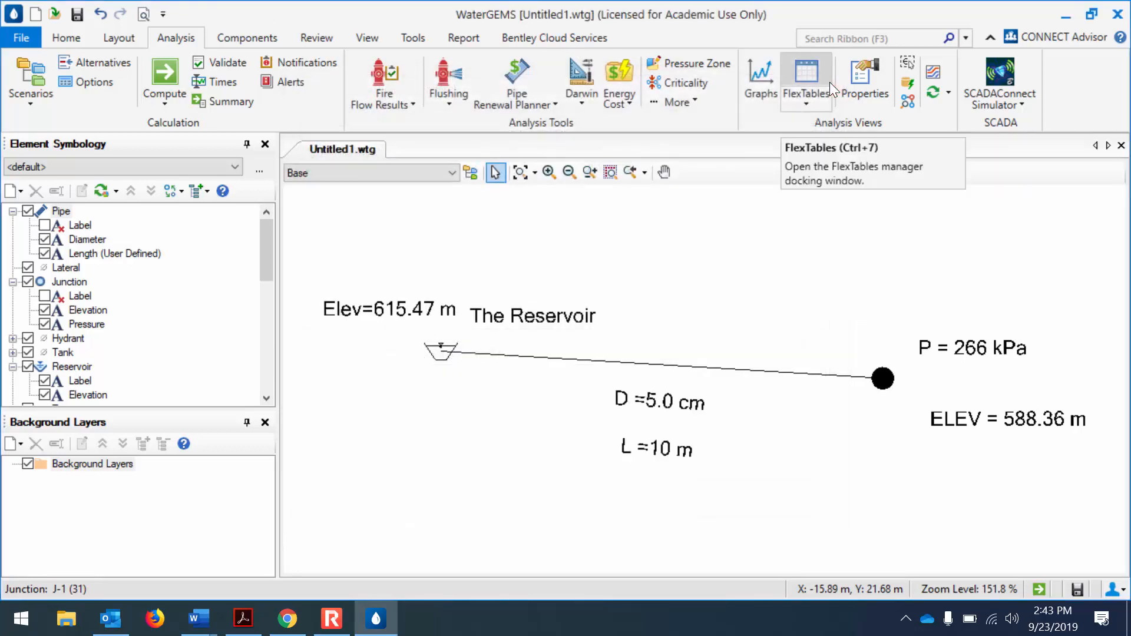
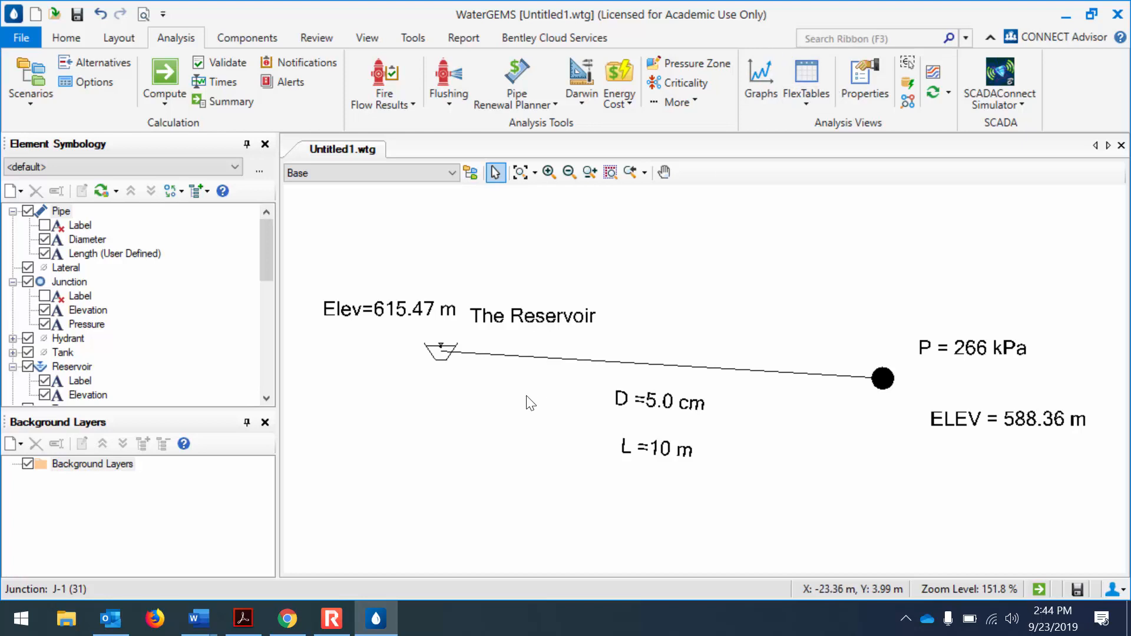
{"action": "left_click", "coordinate": [331, 618]}
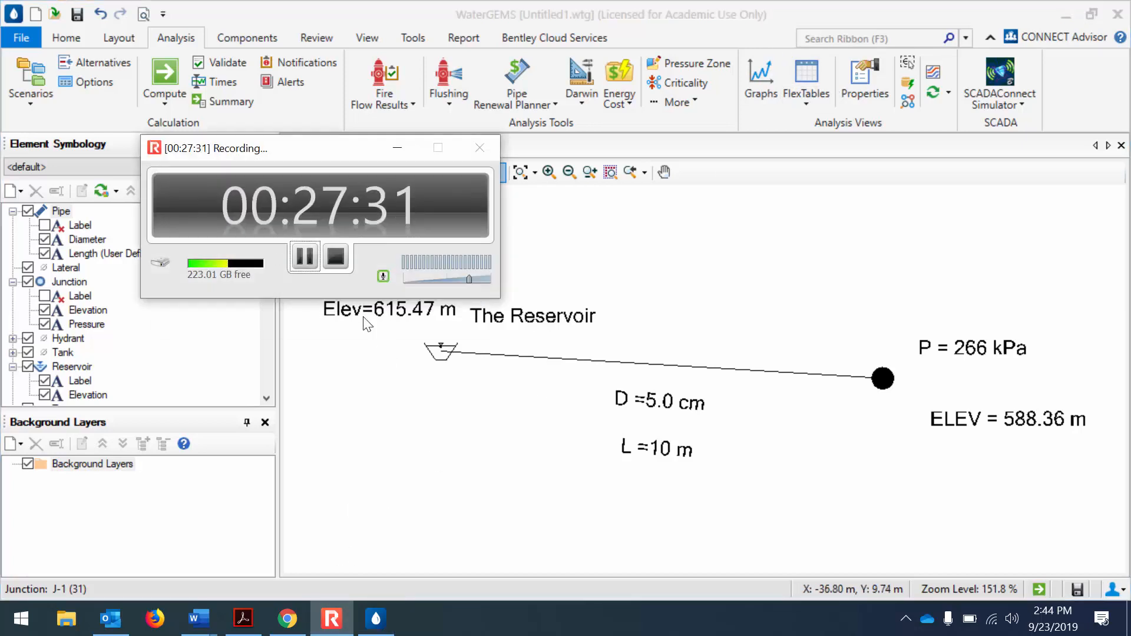
{"action": "left_click", "coordinate": [337, 257]}
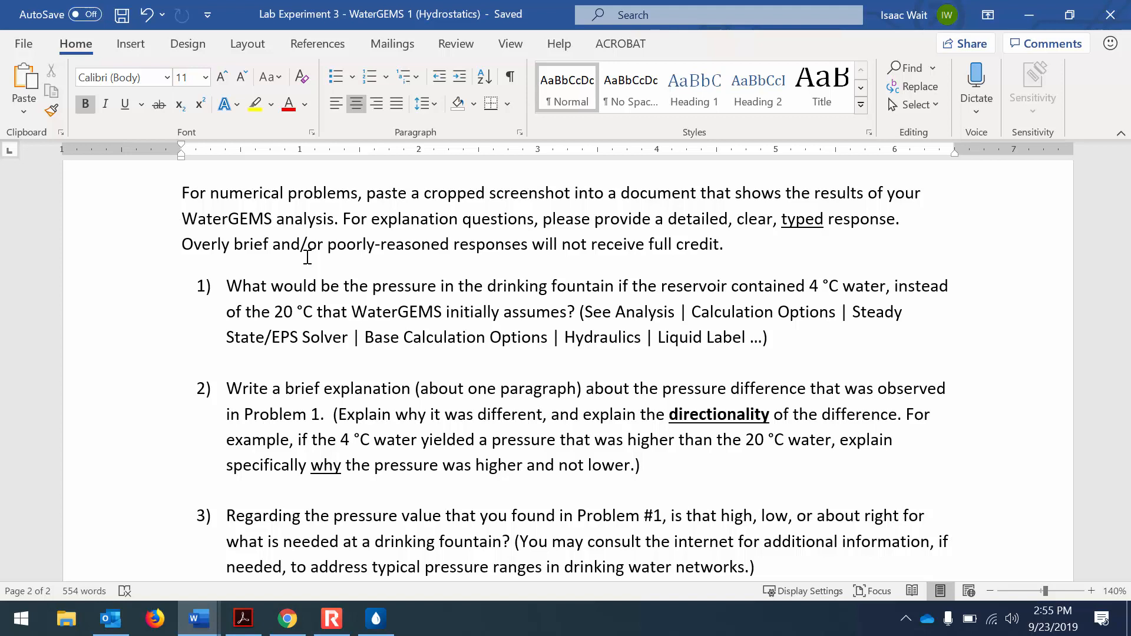
- Create a new blank Word document for the problem results
{"action": "left_click", "coordinate": [25, 45]}
{"action": "left_click", "coordinate": [250, 169]}
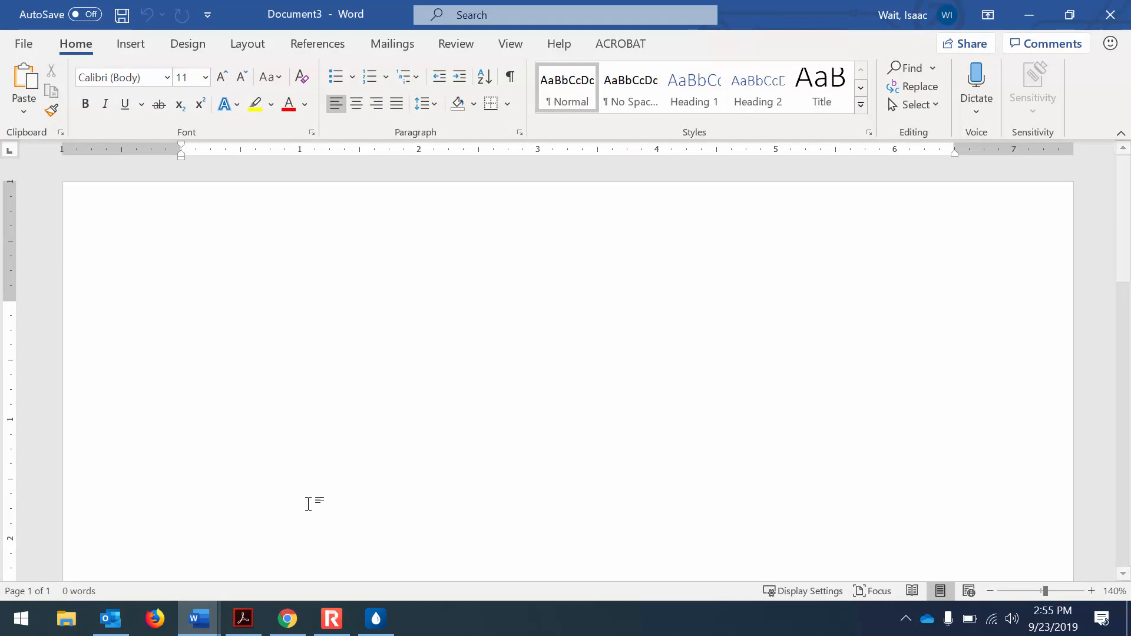
{"action": "mouse_move", "coordinate": [337, 630]}
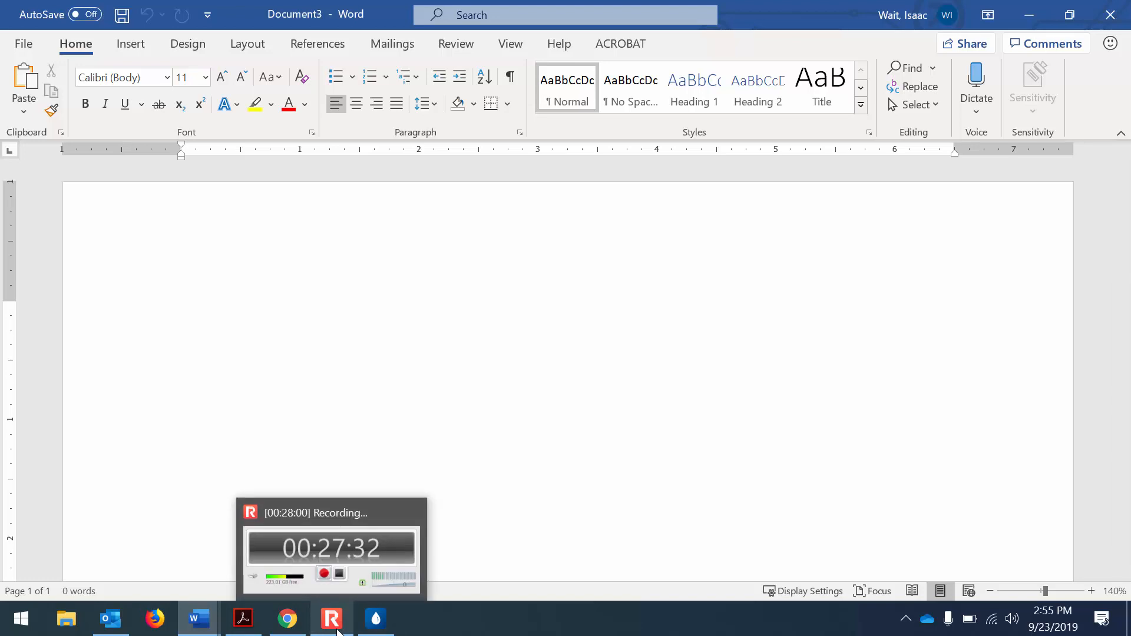
- In WaterGEMS, show the steady-state Base Calculation Options' hydraulics properties beside the network drawing, with the calculation options list closed
{"action": "left_click", "coordinate": [375, 617]}
{"action": "left_click_drag", "start_coordinate": [372, 423], "coordinate": [493, 507]}
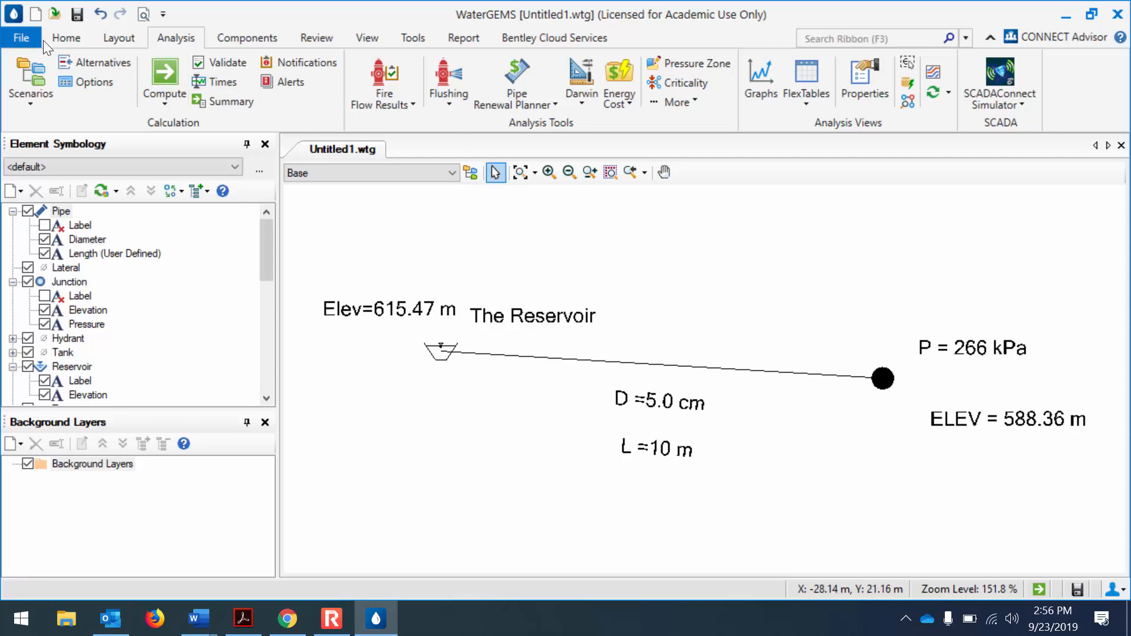
{"action": "left_click", "coordinate": [81, 89]}
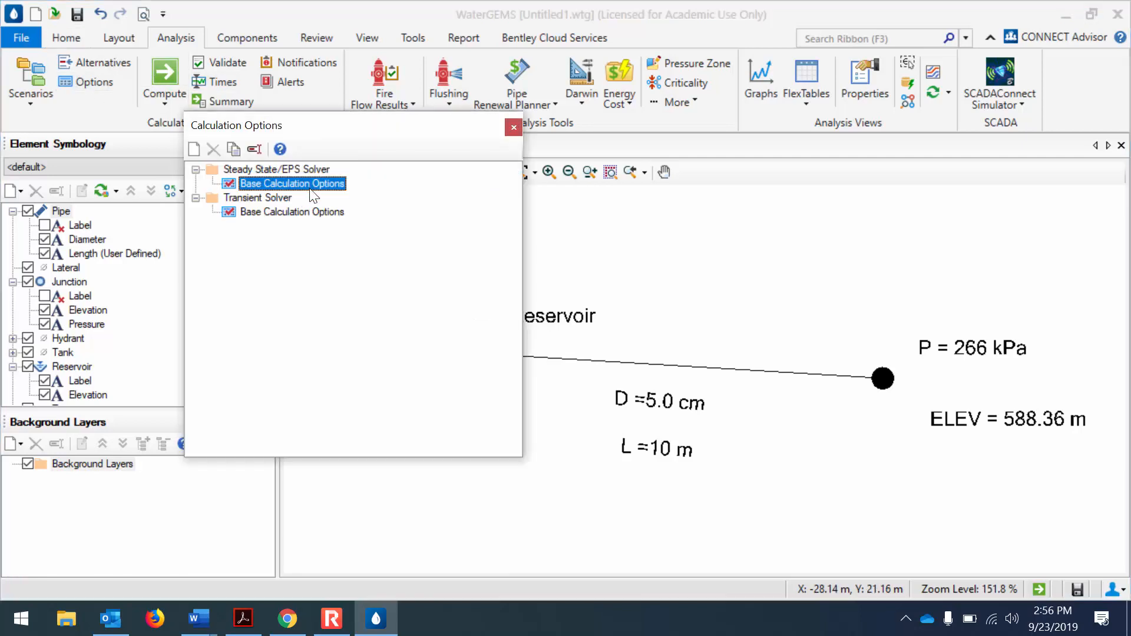
{"action": "left_click", "coordinate": [282, 198]}
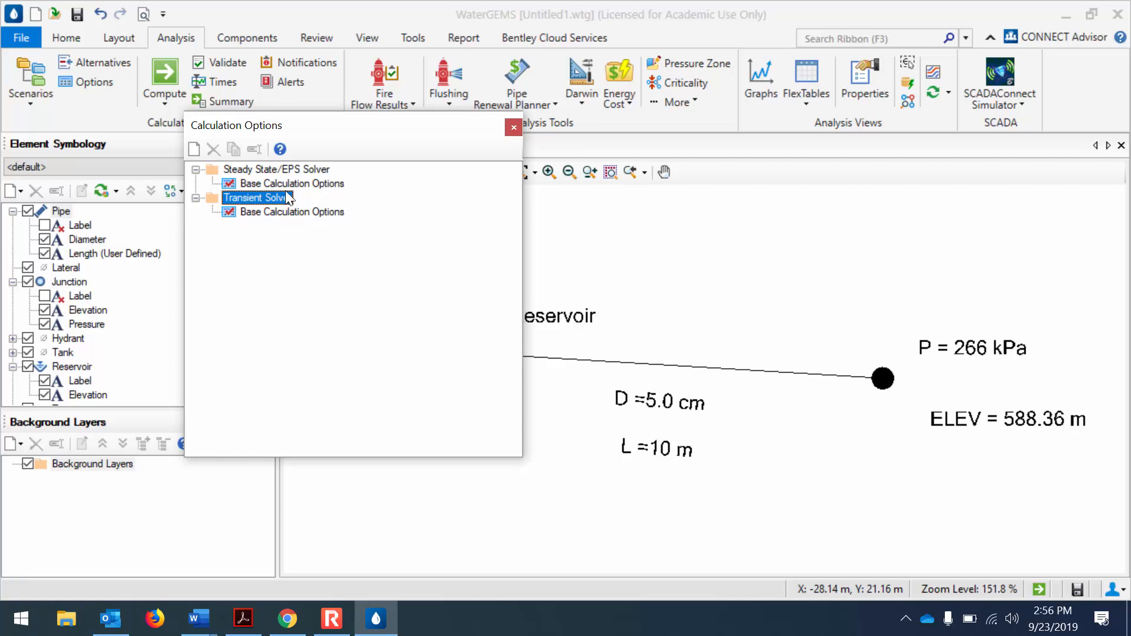
{"action": "double_click", "coordinate": [288, 184]}
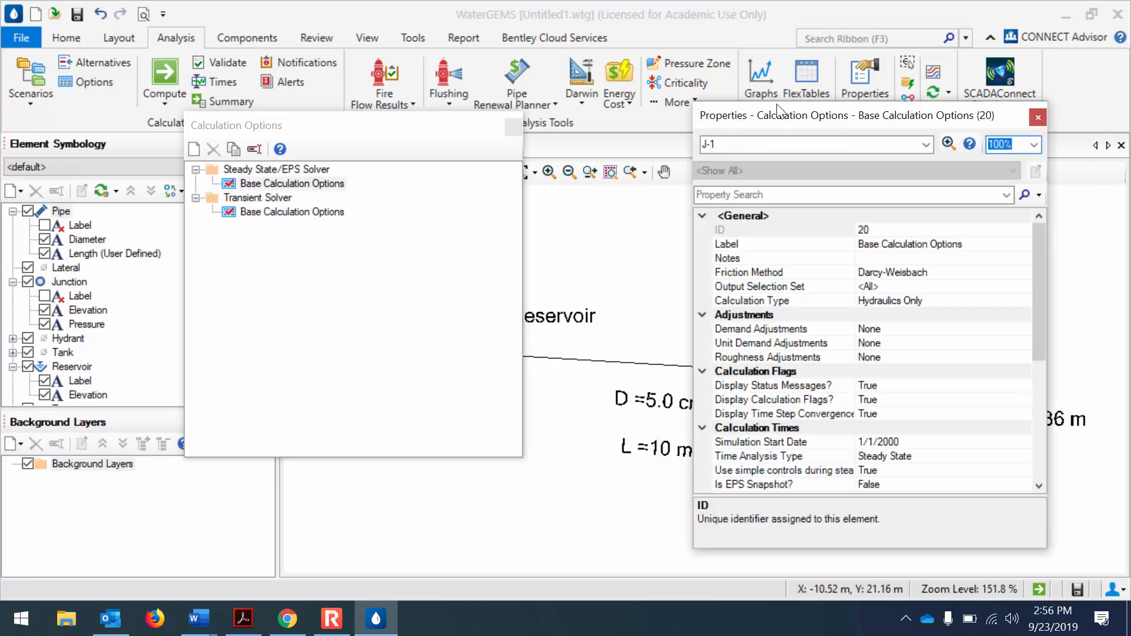
{"action": "left_click", "coordinate": [515, 127]}
{"action": "mouse_move", "coordinate": [828, 116]}
{"action": "left_mouse_down"}
{"action": "mouse_move", "coordinate": [462, 149]}
{"action": "mouse_move", "coordinate": [182, 117]}
{"action": "mouse_move", "coordinate": [177, 126]}
{"action": "mouse_move", "coordinate": [111, 123]}
{"action": "left_mouse_up"}
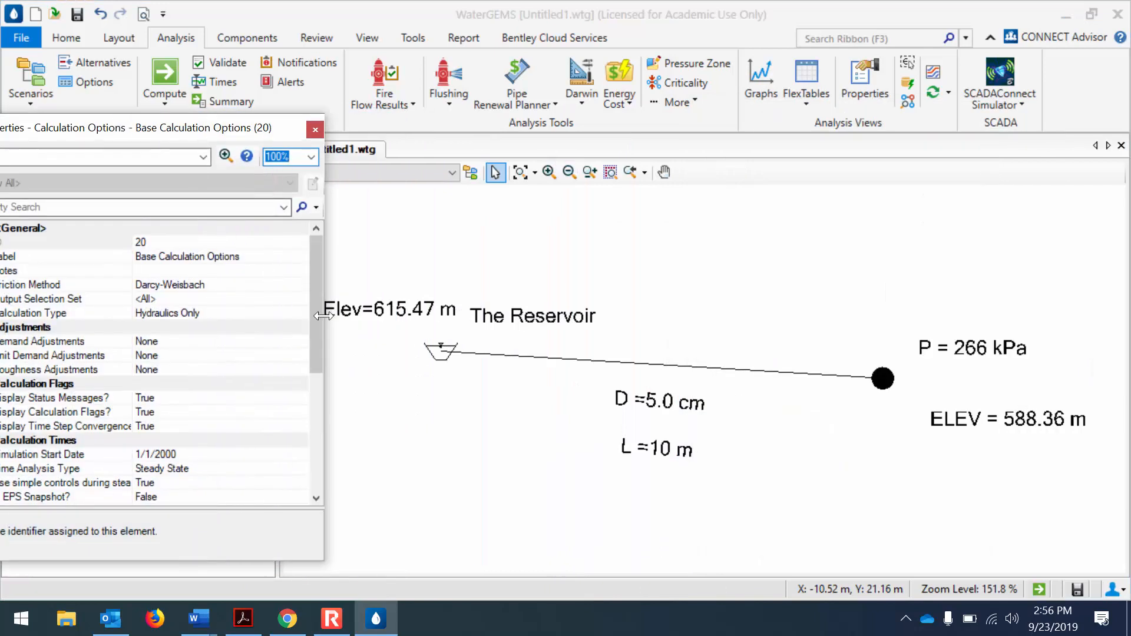
{"action": "left_click_drag", "start_coordinate": [315, 337], "coordinate": [307, 475]}
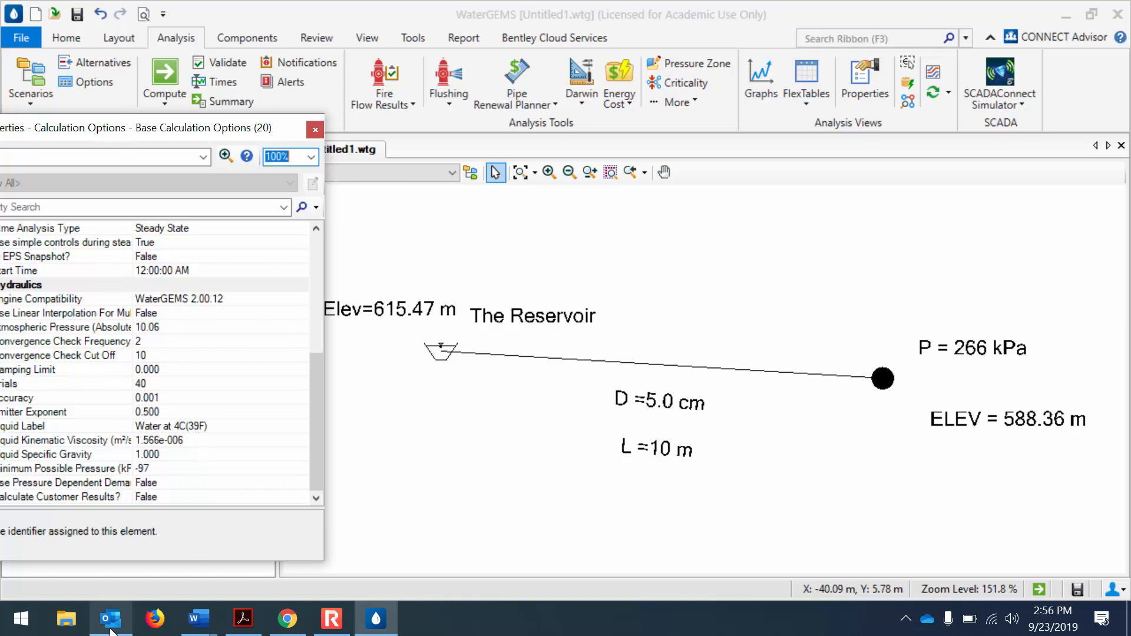
- Switch to the blank Word document and paste in the screenshot of the WaterGEMS window
{"action": "left_click", "coordinate": [206, 628]}
{"action": "left_click", "coordinate": [611, 556]}
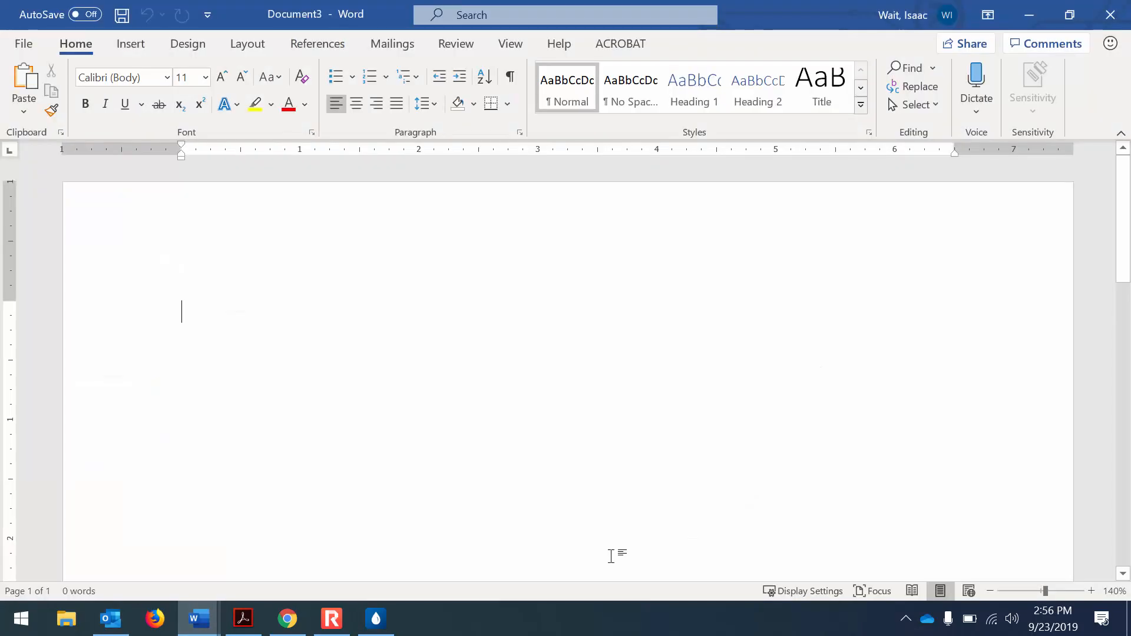
{"action": "key", "text": "ctrl+v"}
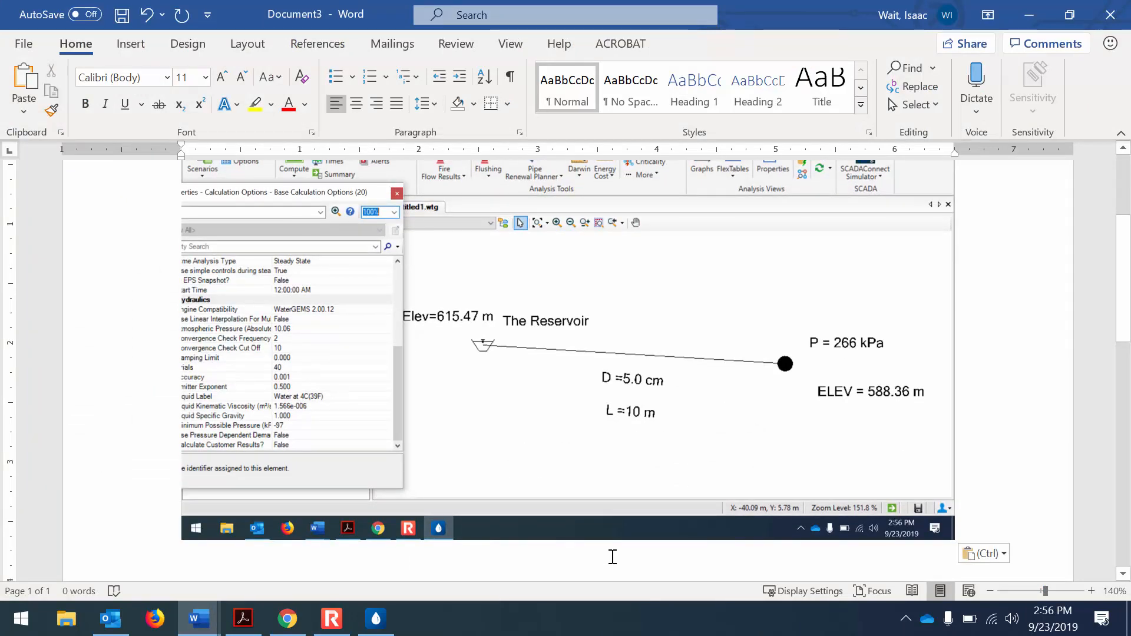
{"action": "scroll", "coordinate": [655, 361], "scroll_direction": "up", "scroll_amount": 1}
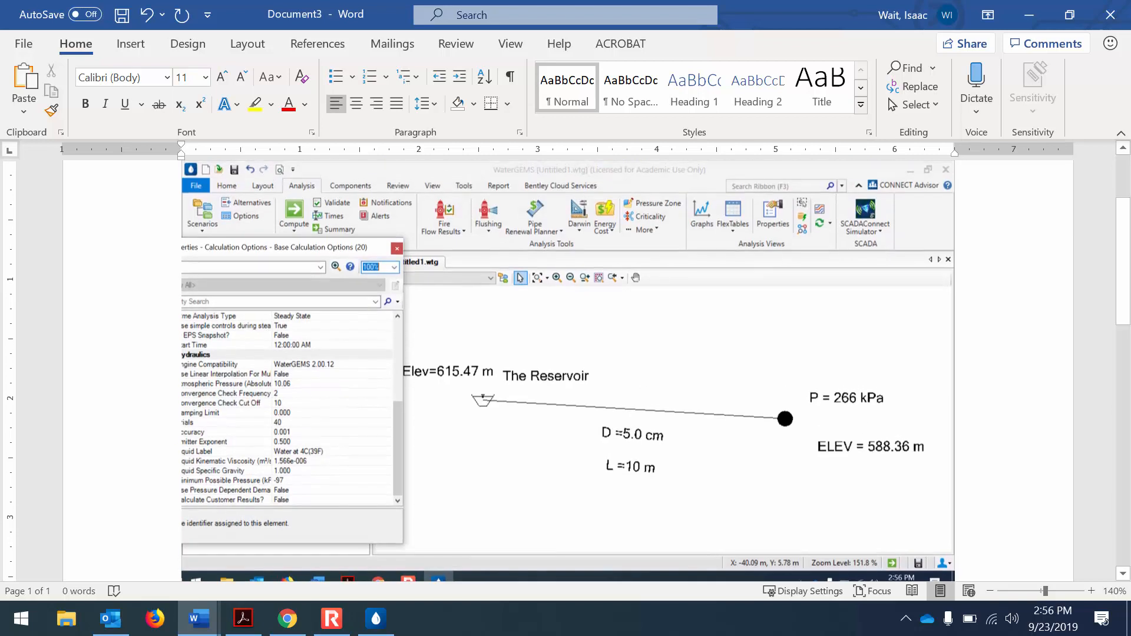
{"action": "scroll", "coordinate": [568, 371], "scroll_direction": "up", "scroll_amount": 2}
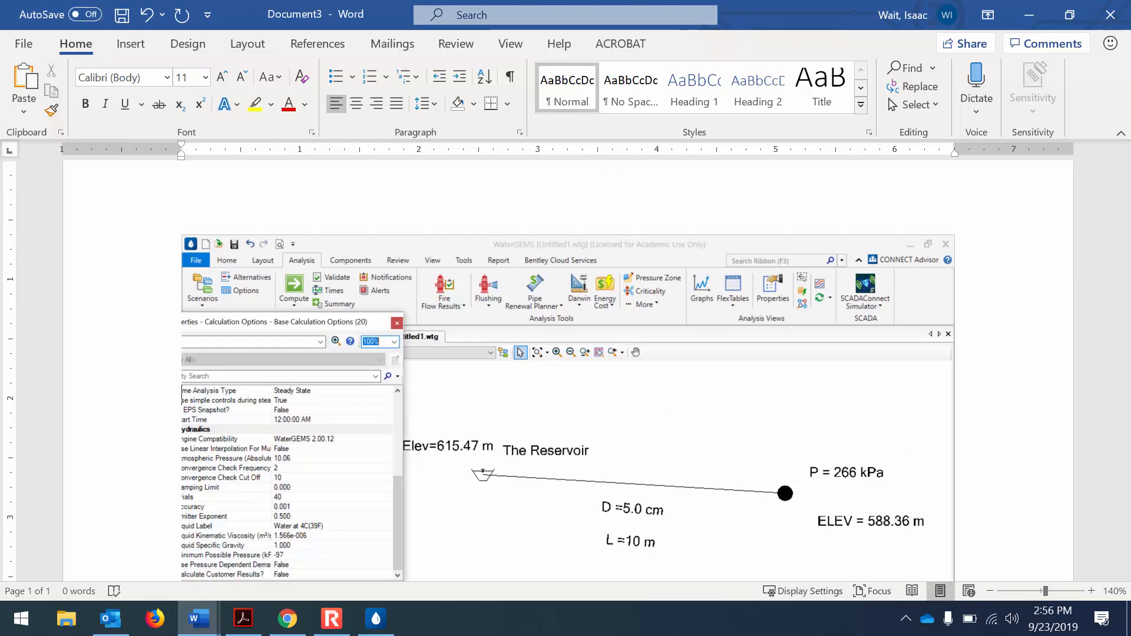
- Head the document with three lines: "Student Name", "ENGR 319" and "Lab 3 – WaterGEMS Hydrostatics", above the pasted screenshot
{"action": "type", "text": "Student Name"}
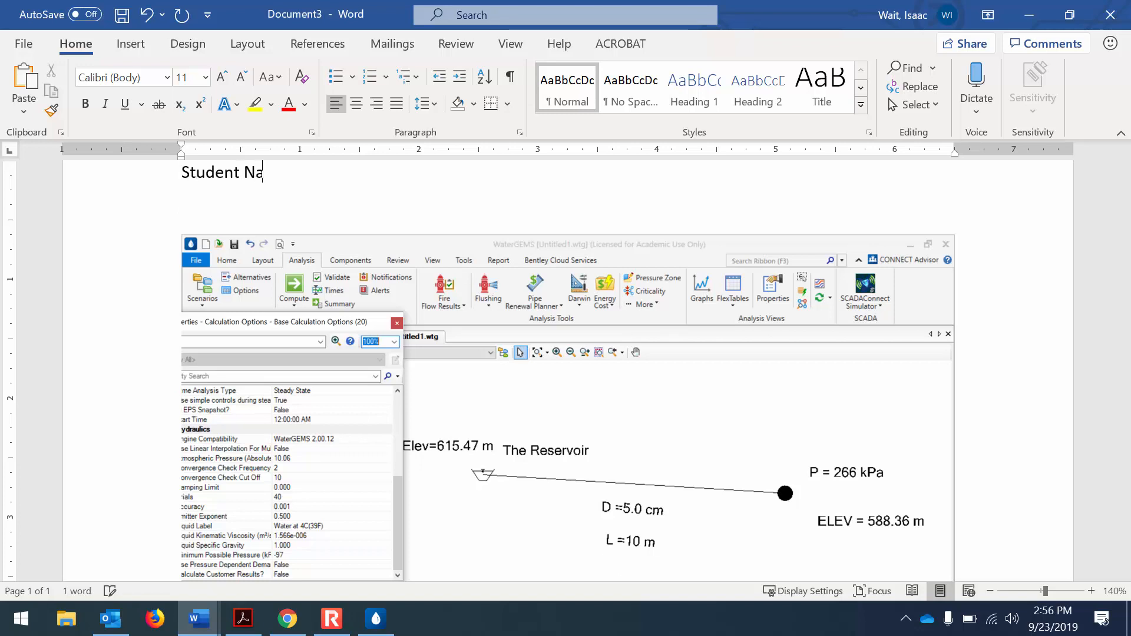
{"action": "key", "text": "Return"}
{"action": "type", "text": "ENGR 319"}
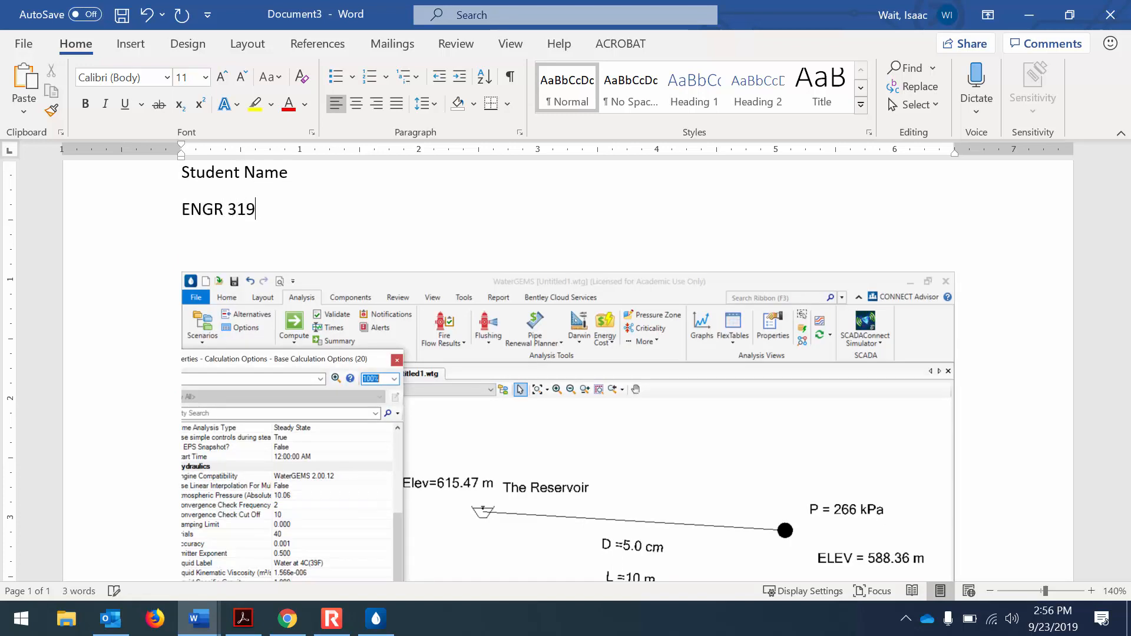
{"action": "key", "text": "Return"}
{"action": "type", "text": "L"}
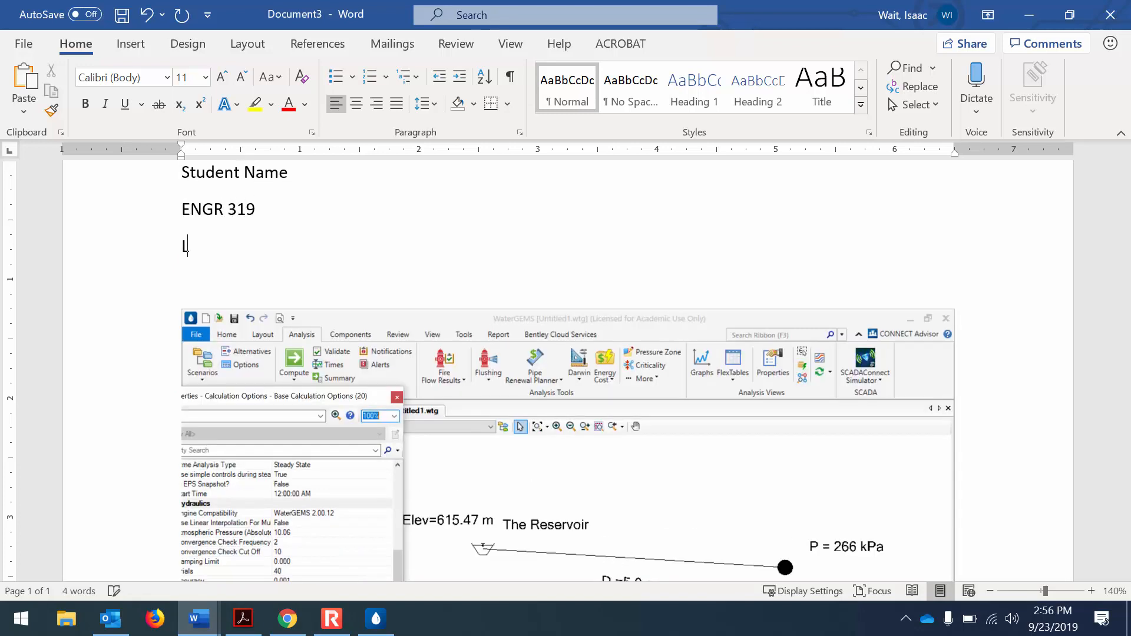
{"action": "type", "text": "ab 3 - "}
{"action": "type", "text": "WaterGEMS"}
{"action": "type", "text": " Hy"}
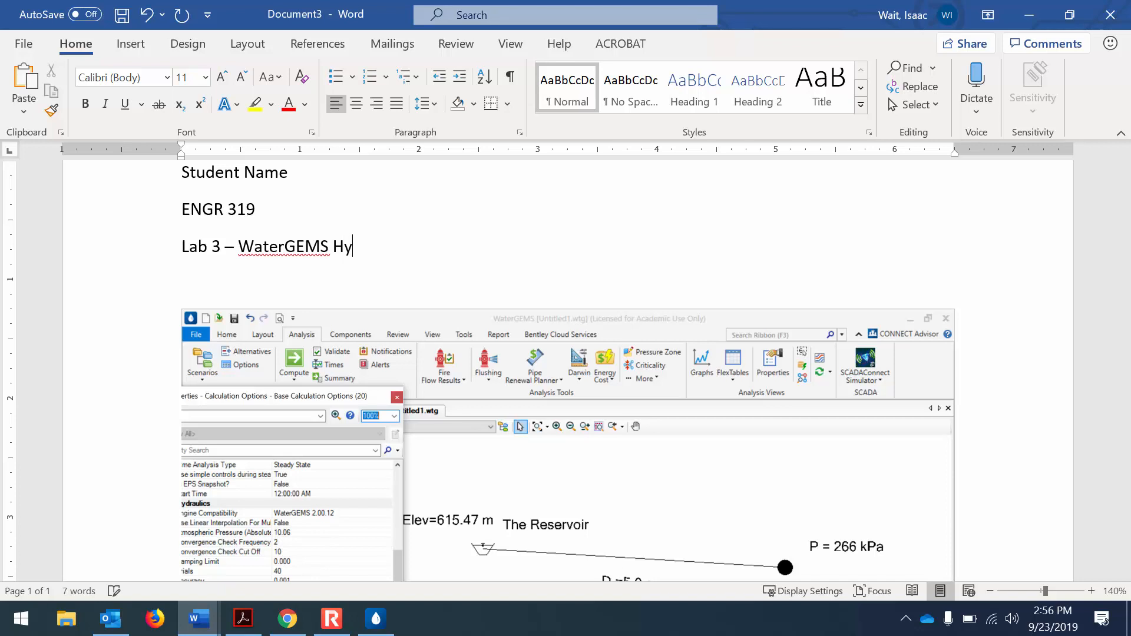
{"action": "type", "text": "drostatics"}
{"action": "key", "text": "Return"}
- Start a numbered list below the heading with the question "What is the pressure when the fluid is 4 degree C water?"
{"action": "type", "text": "1. "}
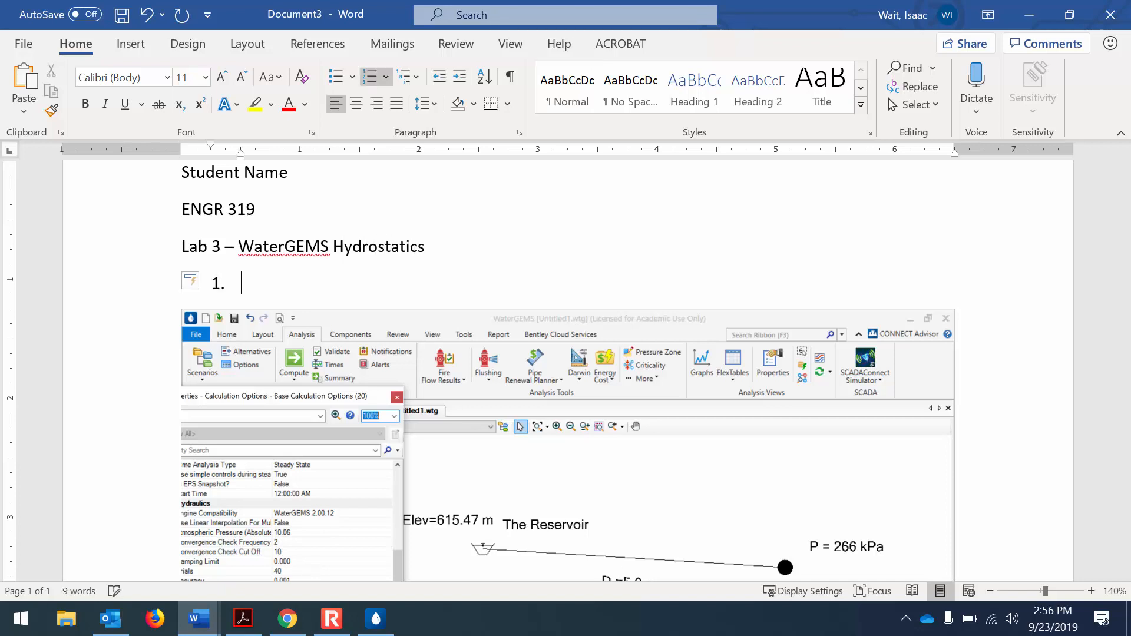
{"action": "type", "text": "What is the pressure when "}
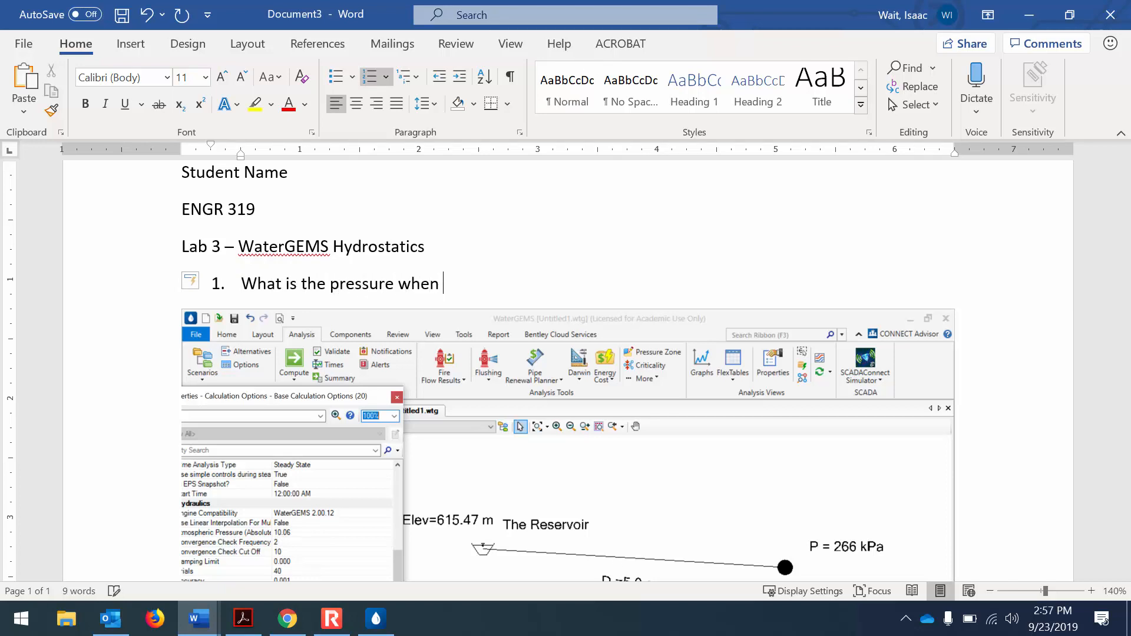
{"action": "type", "text": "the fluid is 4 "}
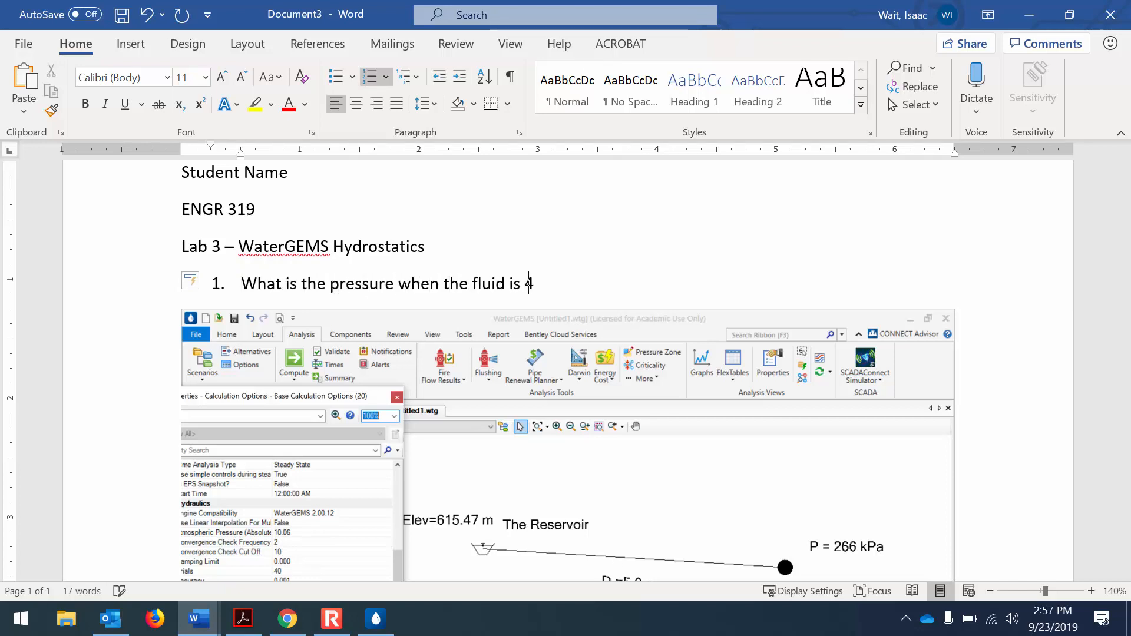
{"action": "type", "text": "degree C water?"}
{"action": "key", "text": "Return"}
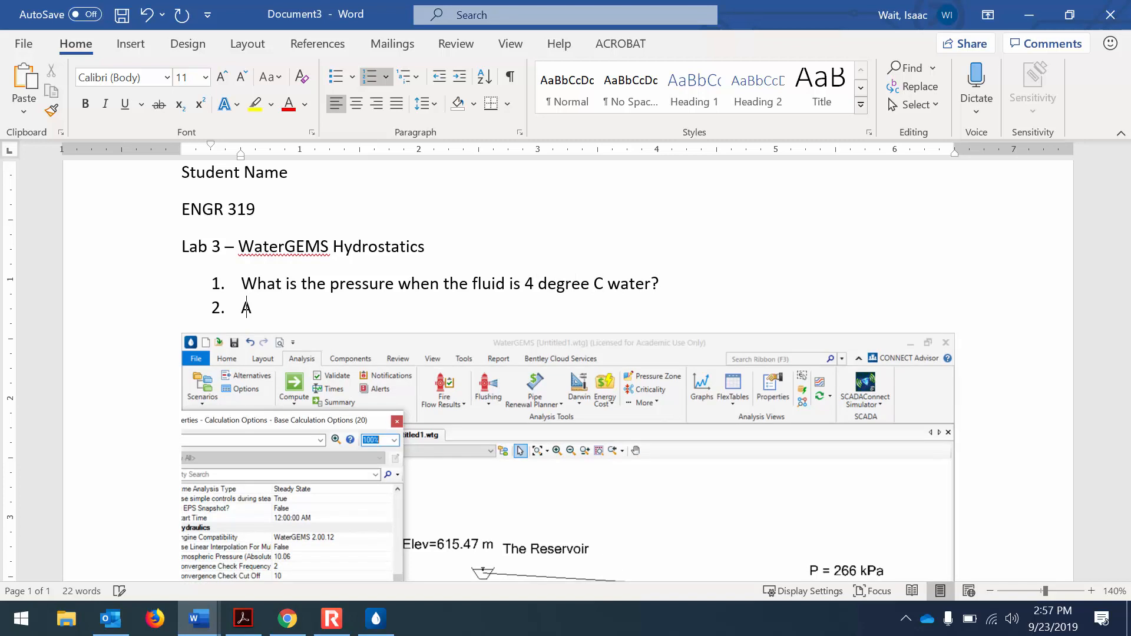
- Remove the extra list item and append "Ans: 266 kPa, see illustration below." to question 1
{"action": "key", "text": "BackSpace"}
{"action": "key", "text": "BackSpace"}
{"action": "type", "text": "Ans: 2"}
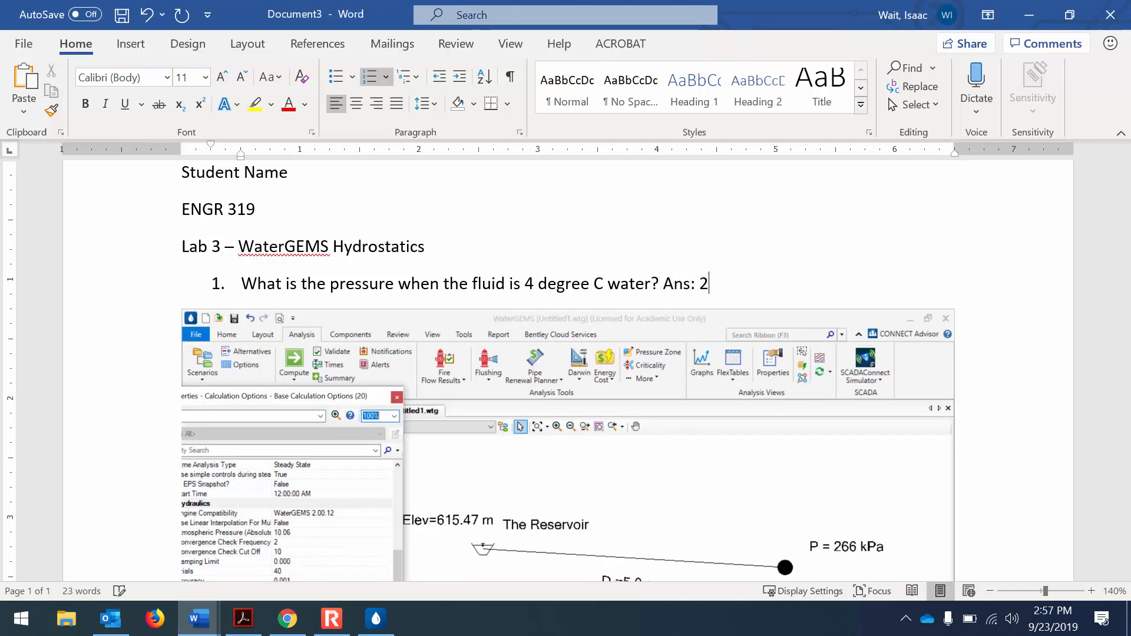
{"action": "type", "text": "66 kPa, see illustration below."}
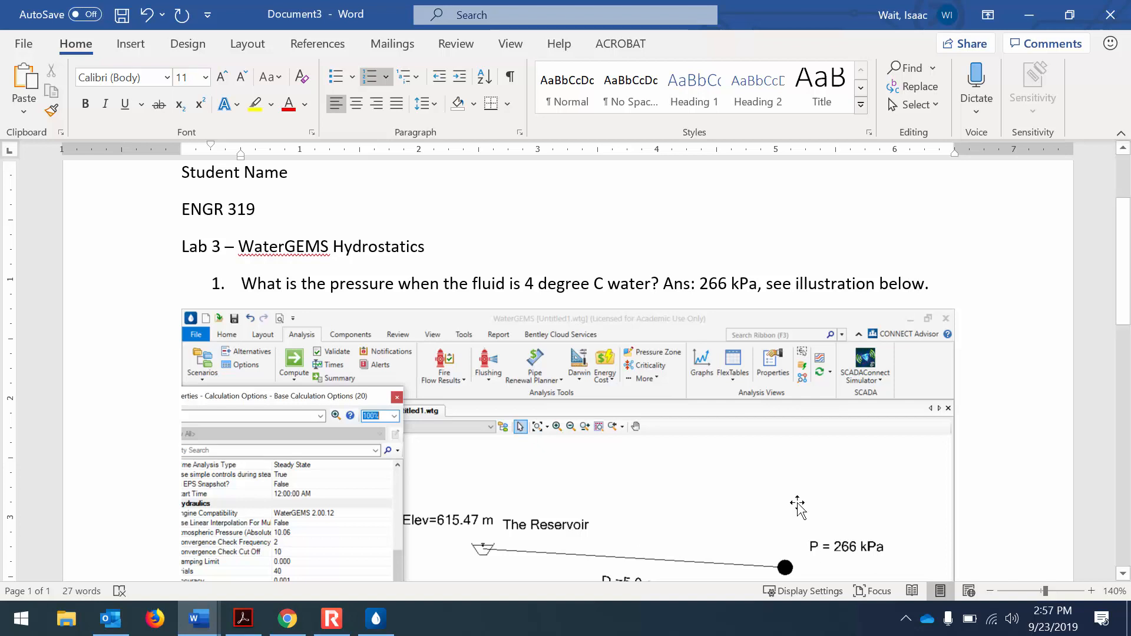
{"action": "scroll", "coordinate": [797, 507], "scroll_direction": "down", "scroll_amount": 2}
{"action": "scroll", "coordinate": [798, 506], "scroll_direction": "down", "scroll_amount": 1}
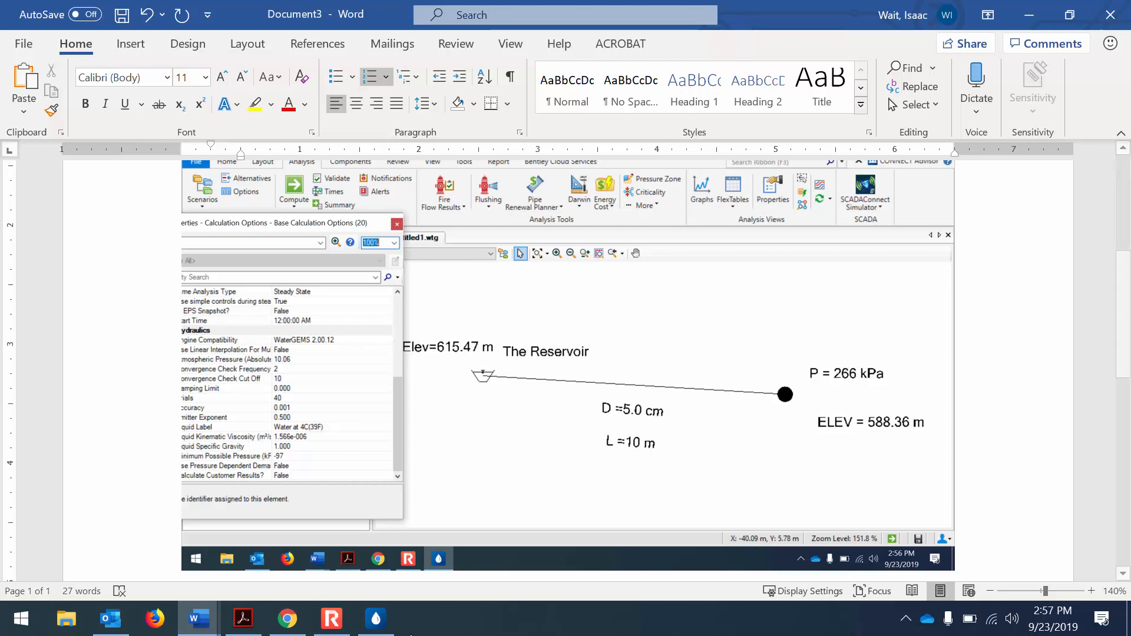
- Switch to WaterGEMS, set the calculation options' liquid to Mercury at 20C(68F), and recompute the Base scenario, closing the calculation summary
{"action": "left_click", "coordinate": [388, 619]}
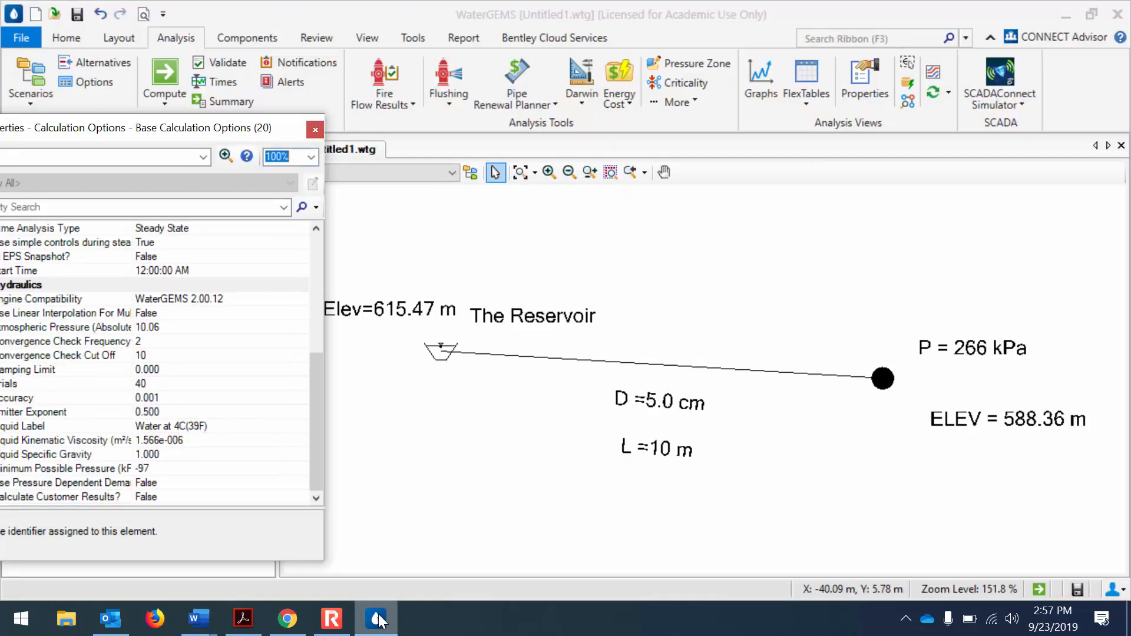
{"action": "left_click", "coordinate": [203, 425]}
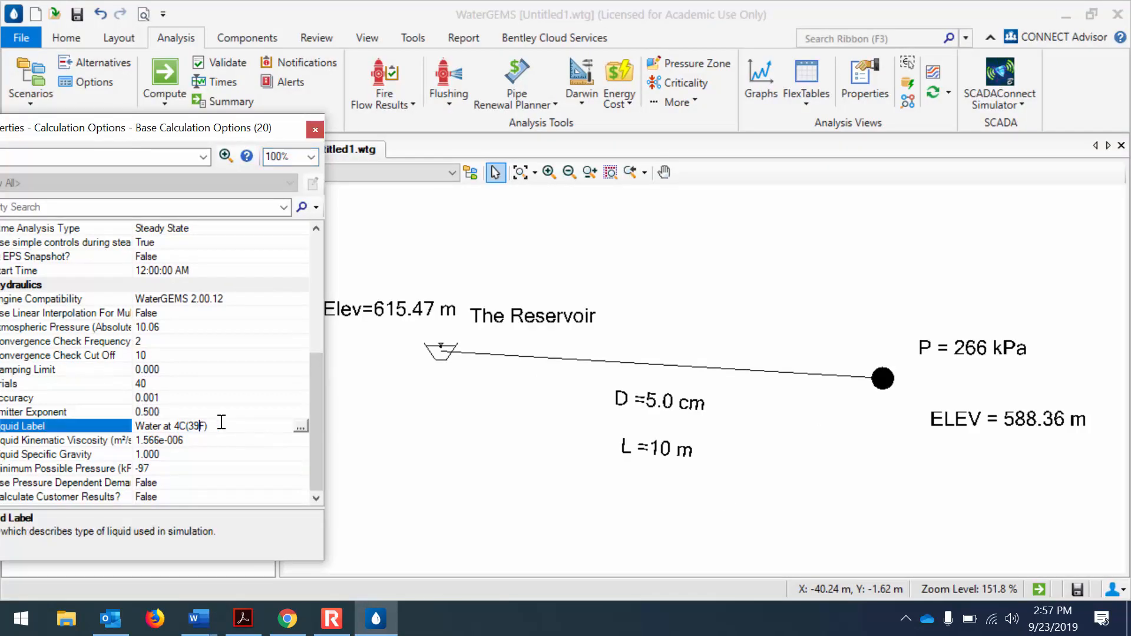
{"action": "left_click", "coordinate": [301, 427]}
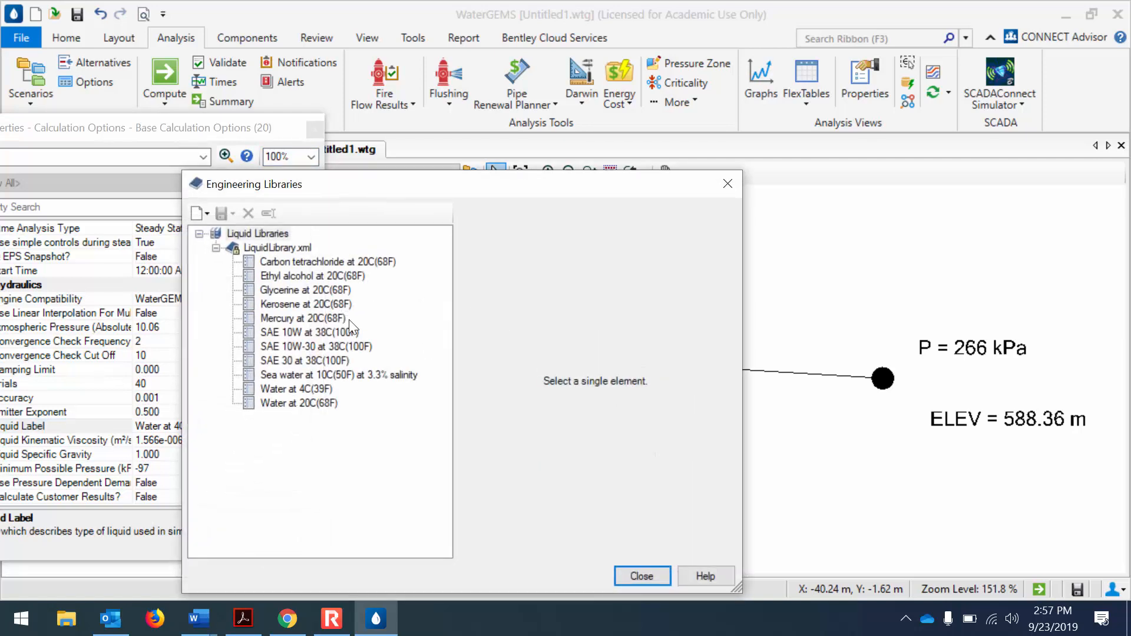
{"action": "left_click", "coordinate": [290, 317]}
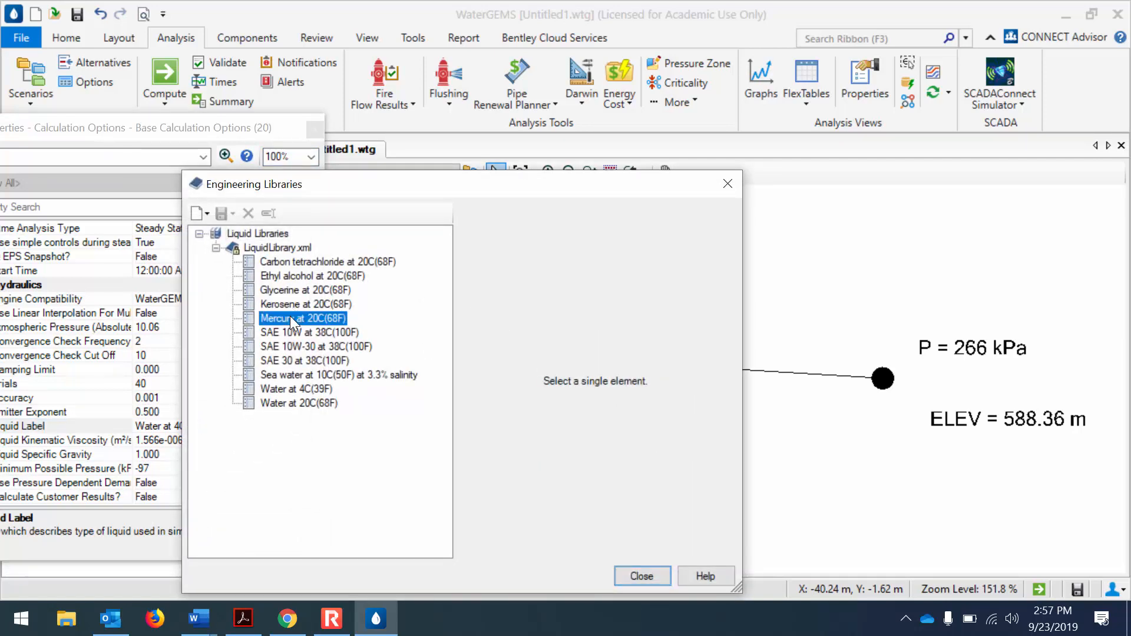
{"action": "left_click", "coordinate": [579, 576]}
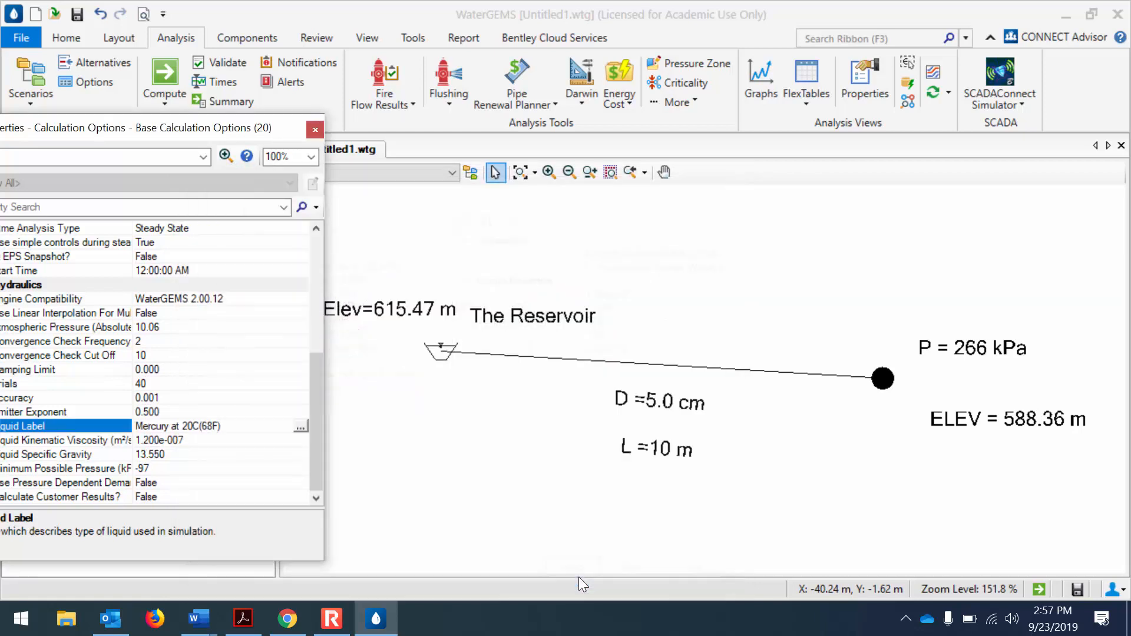
{"action": "left_click", "coordinate": [161, 65]}
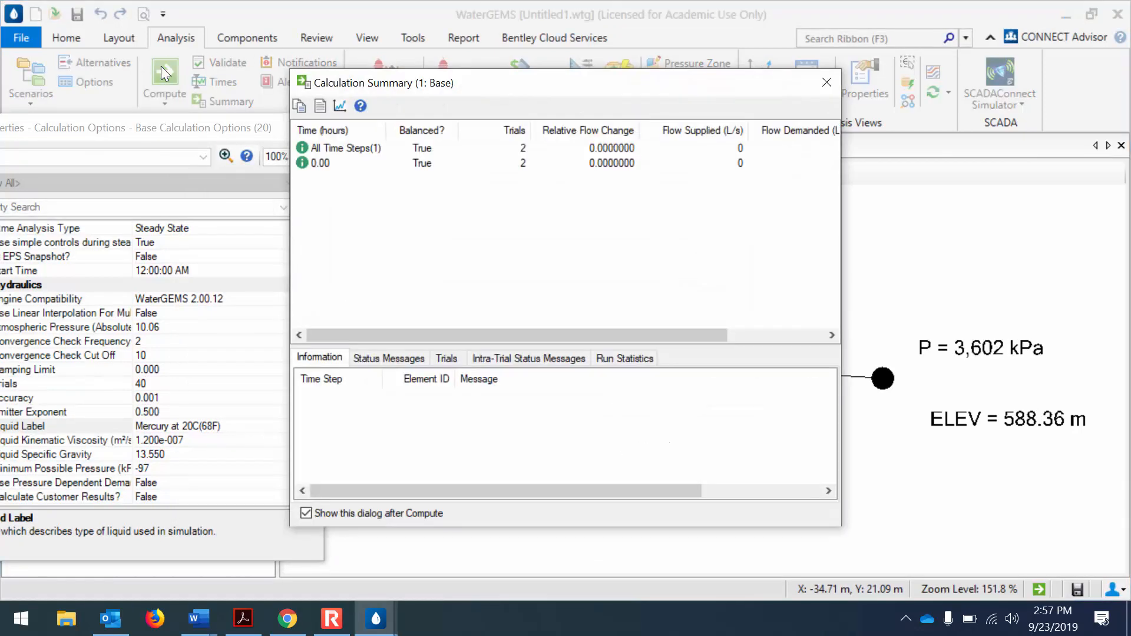
{"action": "left_click", "coordinate": [823, 83]}
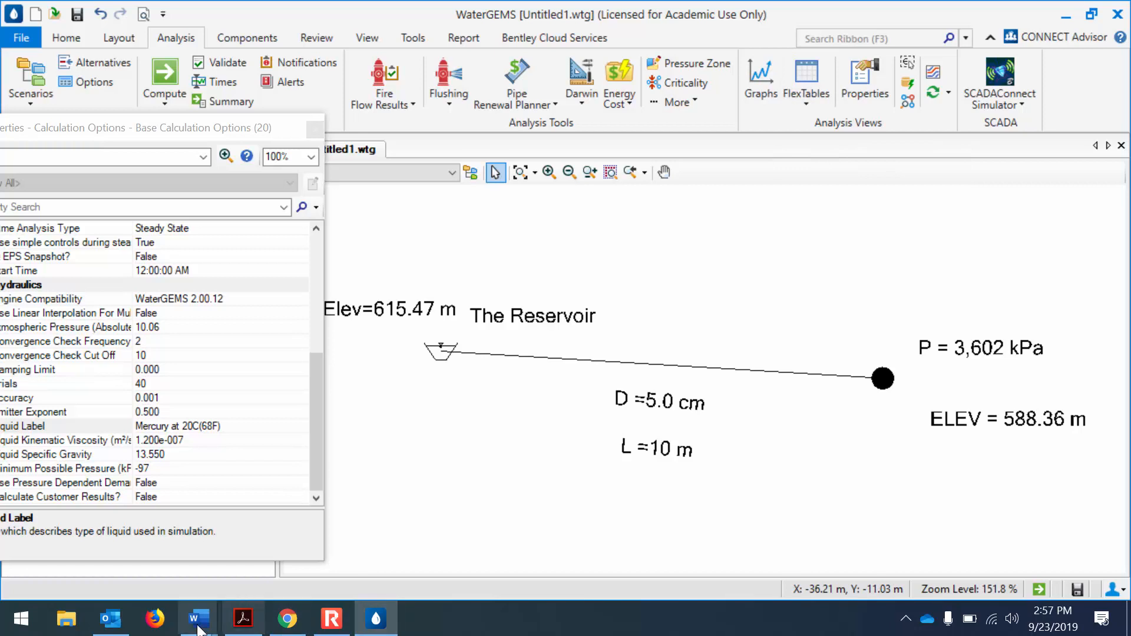
- Switch to the Word document and start an item "4)" on a new line below the pasted screenshot
{"action": "mouse_move", "coordinate": [199, 618]}
{"action": "left_click", "coordinate": [619, 569]}
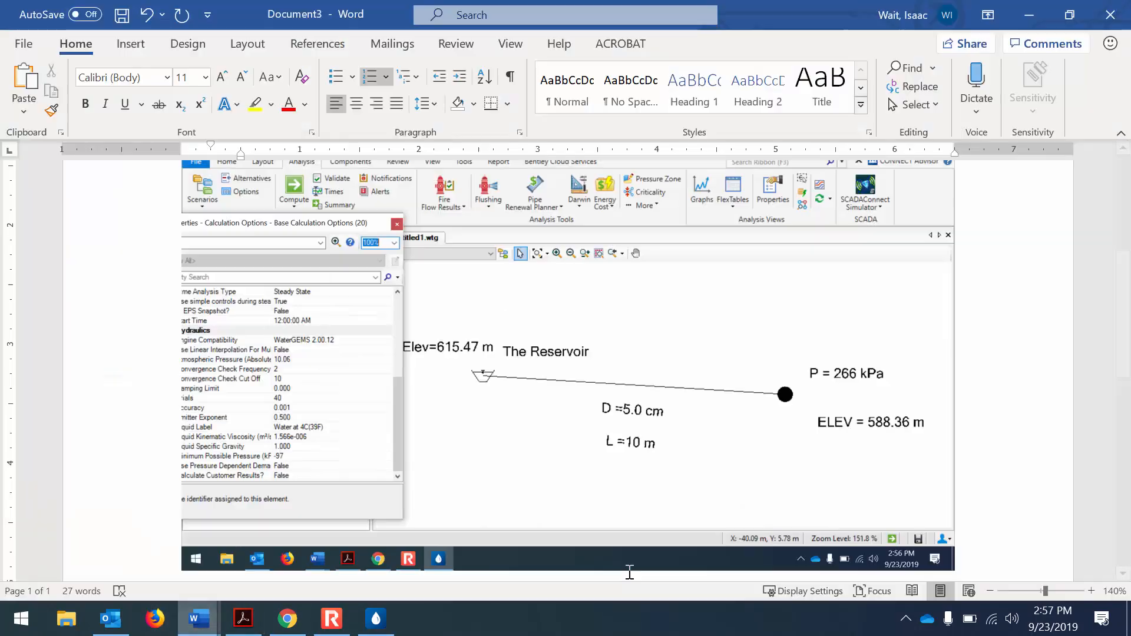
{"action": "left_click", "coordinate": [966, 554]}
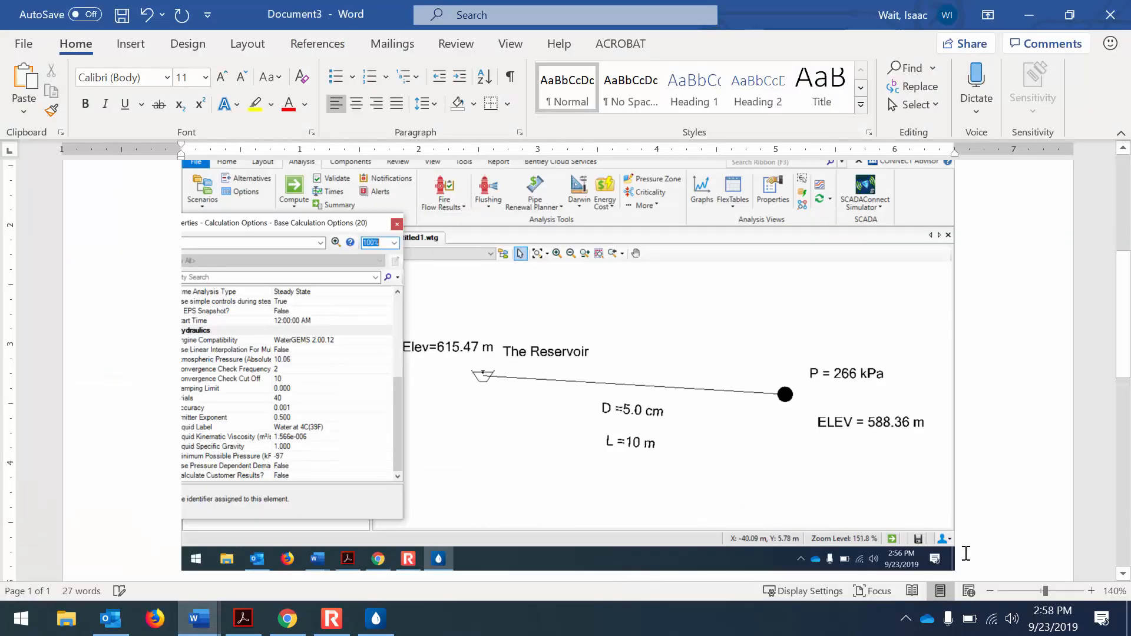
{"action": "key", "text": "Return"}
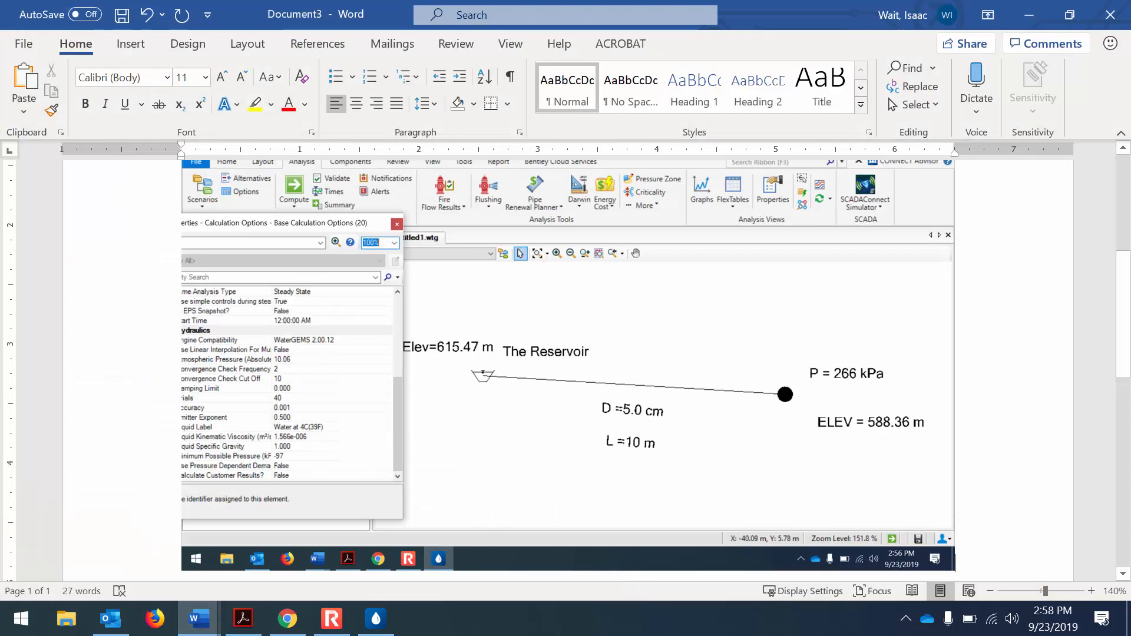
{"action": "type", "text": ")"}
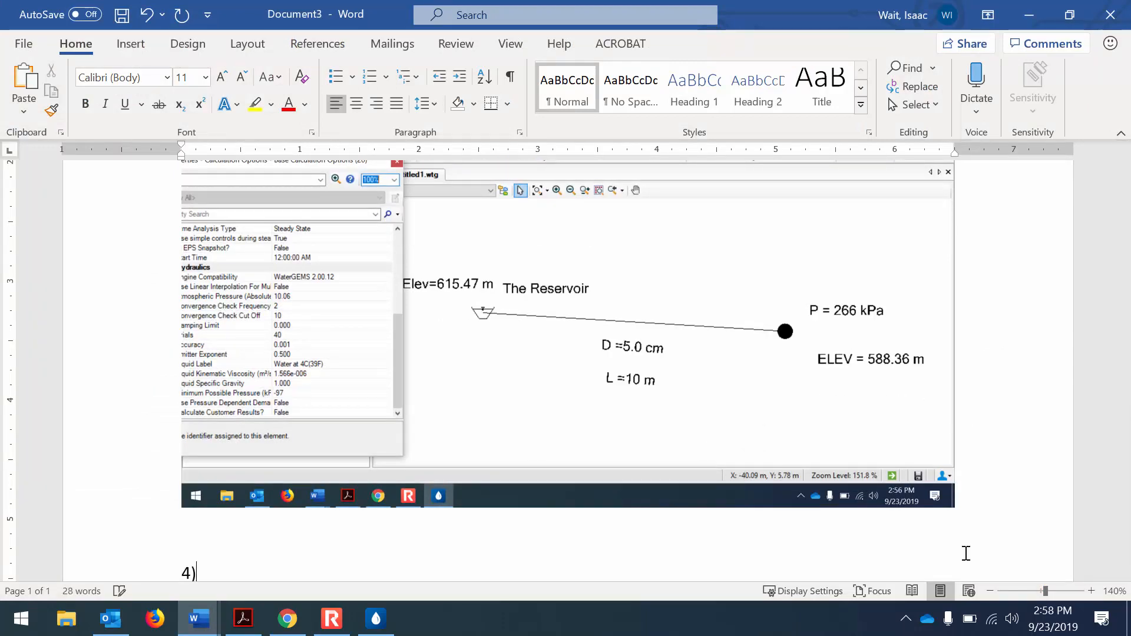
{"action": "key", "text": "Up"}
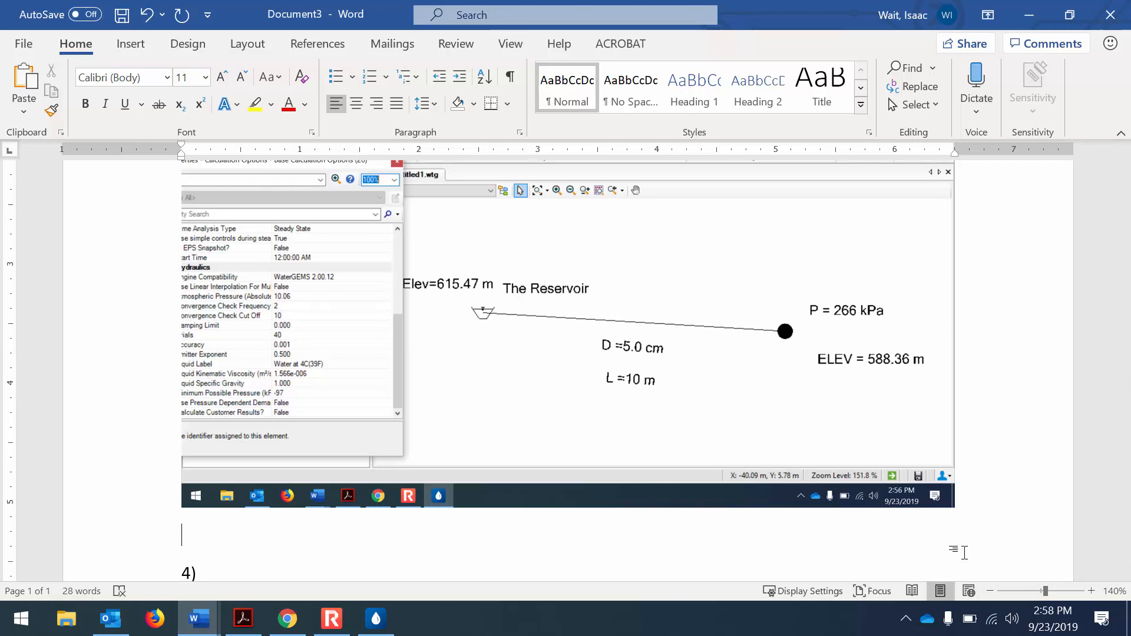
{"action": "key", "text": "Down"}
- Write "Q: What is the pressure if you switch to mercury. Ans:" after "4)" and paste the WaterGEMS mercury screenshot beneath it
{"action": "type", "text": "Q: What is the pres"}
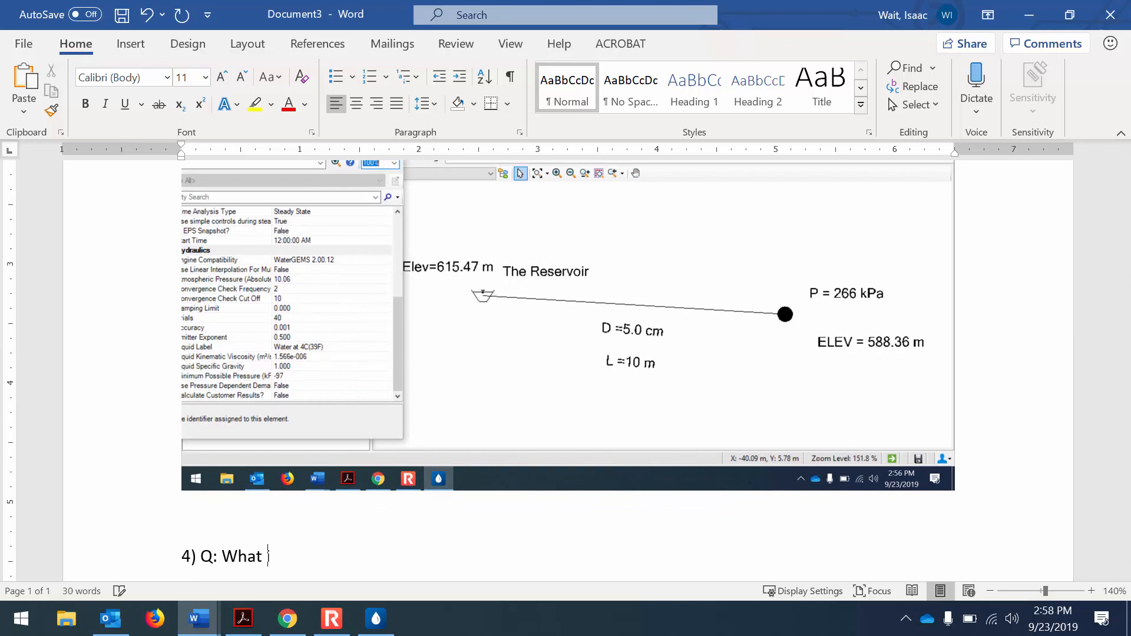
{"action": "type", "text": "sure "}
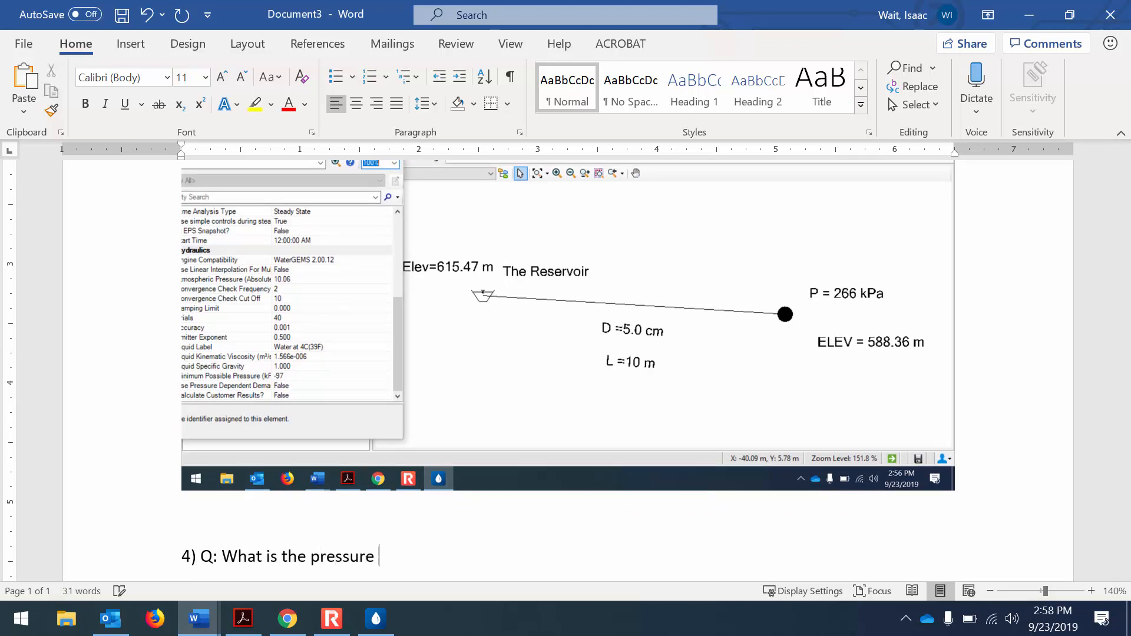
{"action": "type", "text": "if you switch to mercur"}
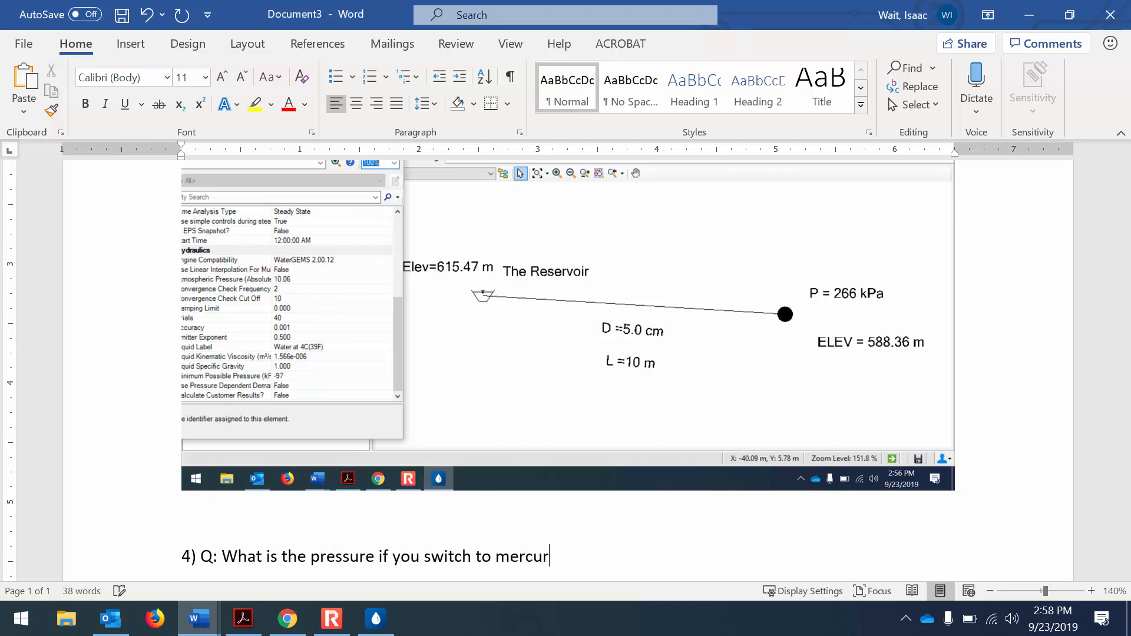
{"action": "type", "text": "y. Ans:"}
{"action": "scroll", "coordinate": [964, 552], "scroll_direction": "down", "scroll_amount": 1}
{"action": "key", "text": "ctrl+v"}
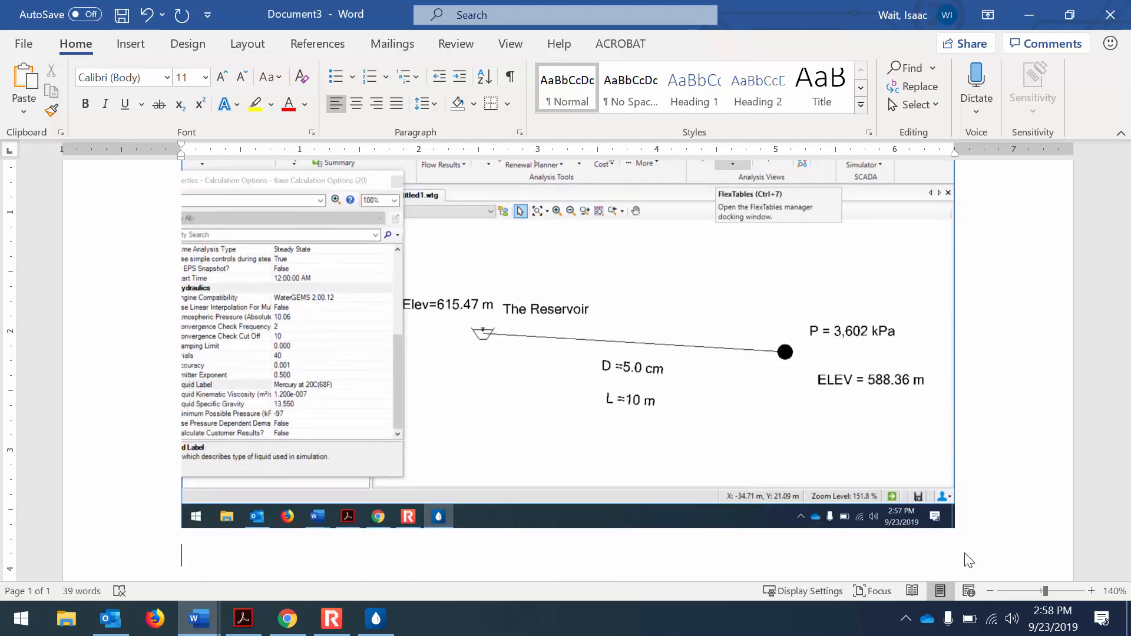
- Complete the answer to question 4 about mercury with "3,602 kPa."
{"action": "key", "text": "Up"}
{"action": "key", "text": "Up"}
{"action": "key", "text": "Up"}
{"action": "key", "text": "Up"}
{"action": "key", "text": "Up"}
{"action": "key", "text": "Up"}
{"action": "key", "text": "Up"}
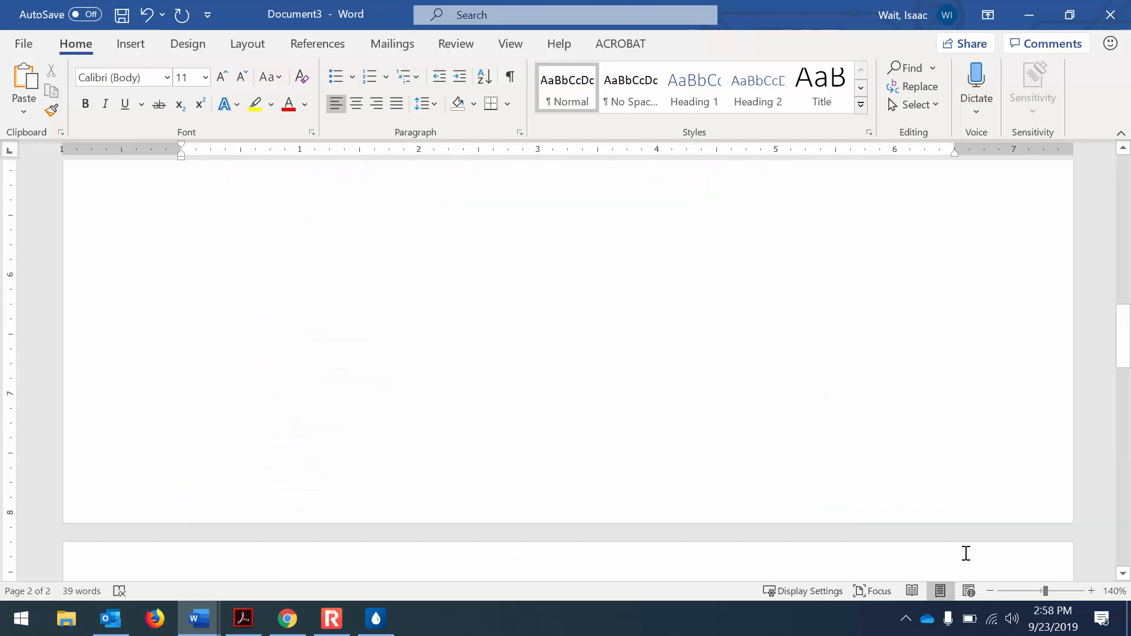
{"action": "key", "text": "Down"}
{"action": "key", "text": "Down"}
{"action": "key", "text": "Down"}
{"action": "key", "text": "Down"}
{"action": "key", "text": "Down"}
{"action": "key", "text": "Down"}
{"action": "key", "text": "Down"}
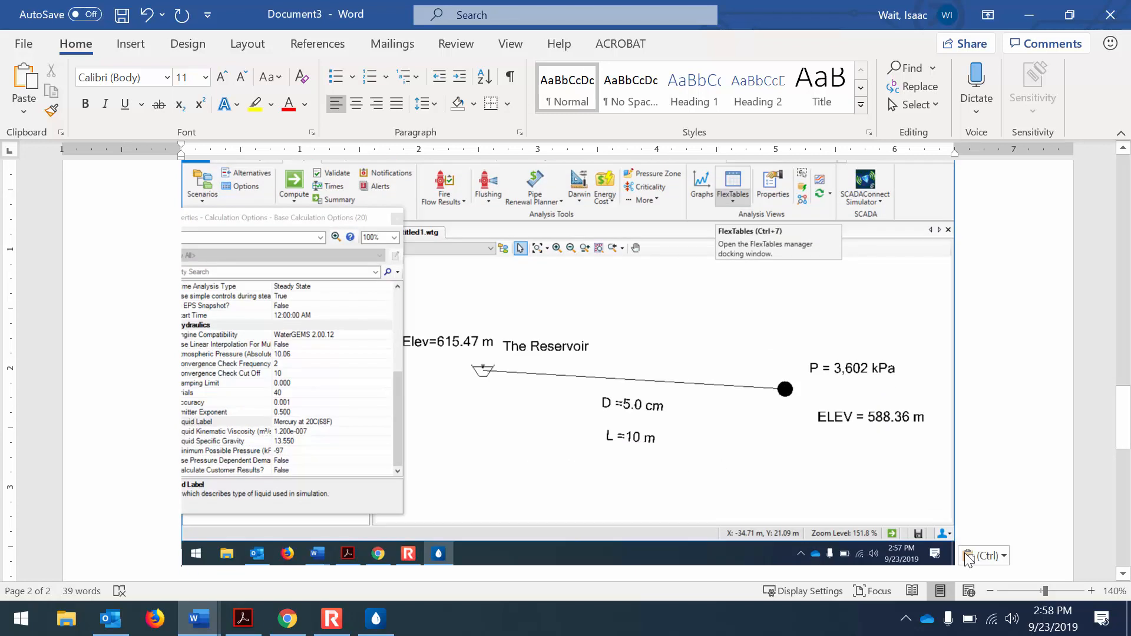
{"action": "key", "text": "Up"}
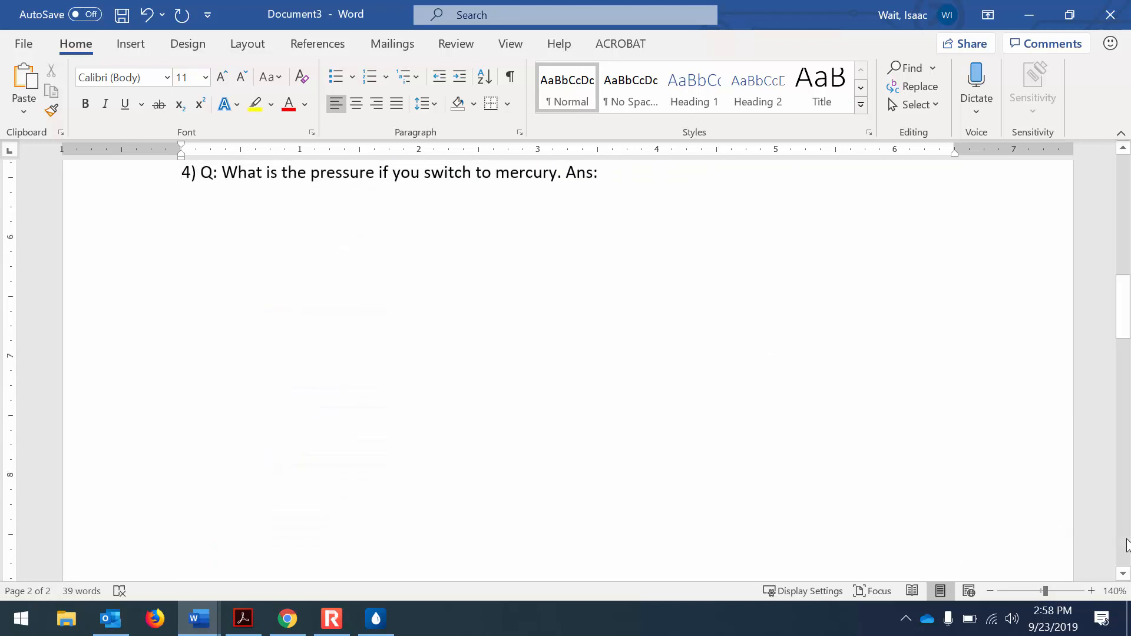
{"action": "type", "text": "3,602 k"}
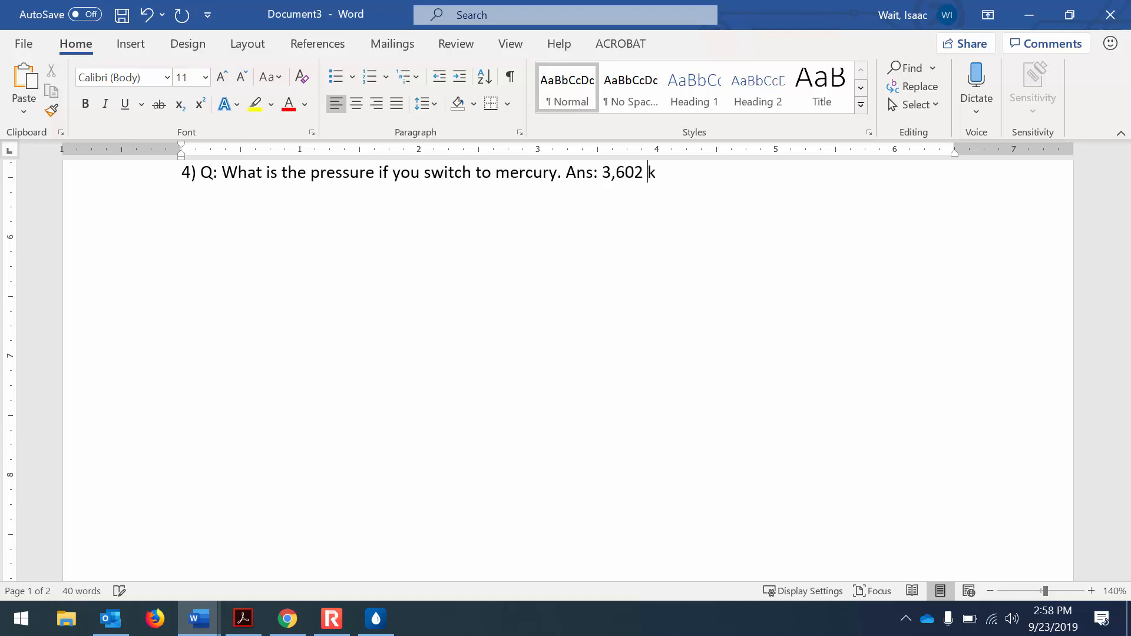
{"action": "type", "text": "Pa."}
- Switch to WaterGEMS and set the base calculation options' liquid to Water at 20C(68F) from the liquid library
{"action": "left_click", "coordinate": [366, 633]}
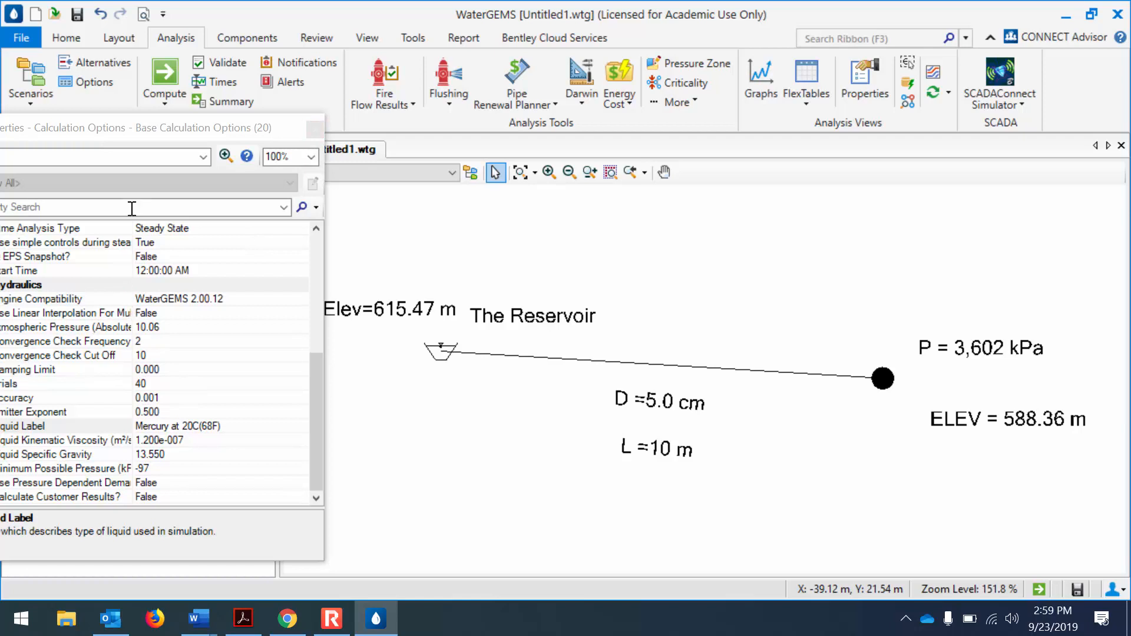
{"action": "left_click_drag", "start_coordinate": [148, 129], "coordinate": [290, 120]}
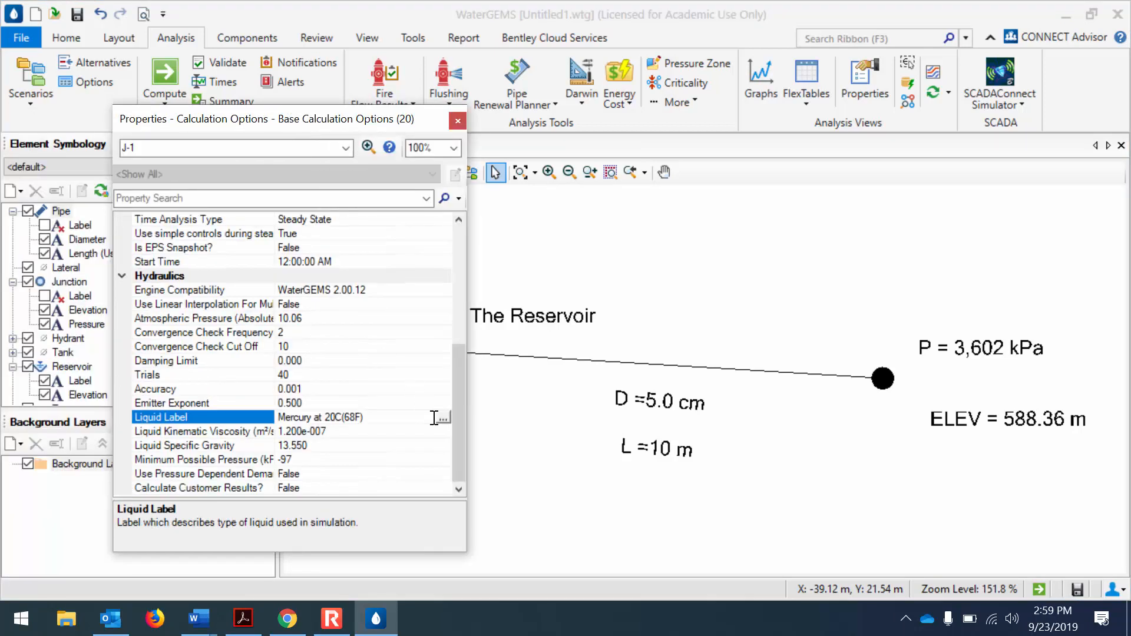
{"action": "left_click", "coordinate": [445, 419]}
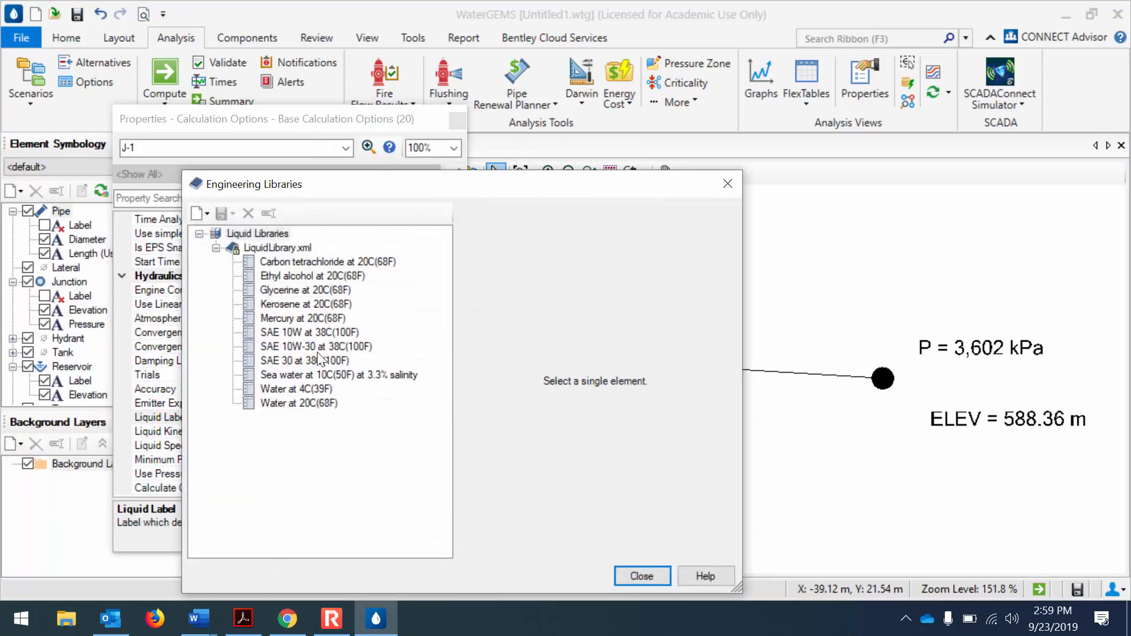
{"action": "left_click", "coordinate": [309, 403]}
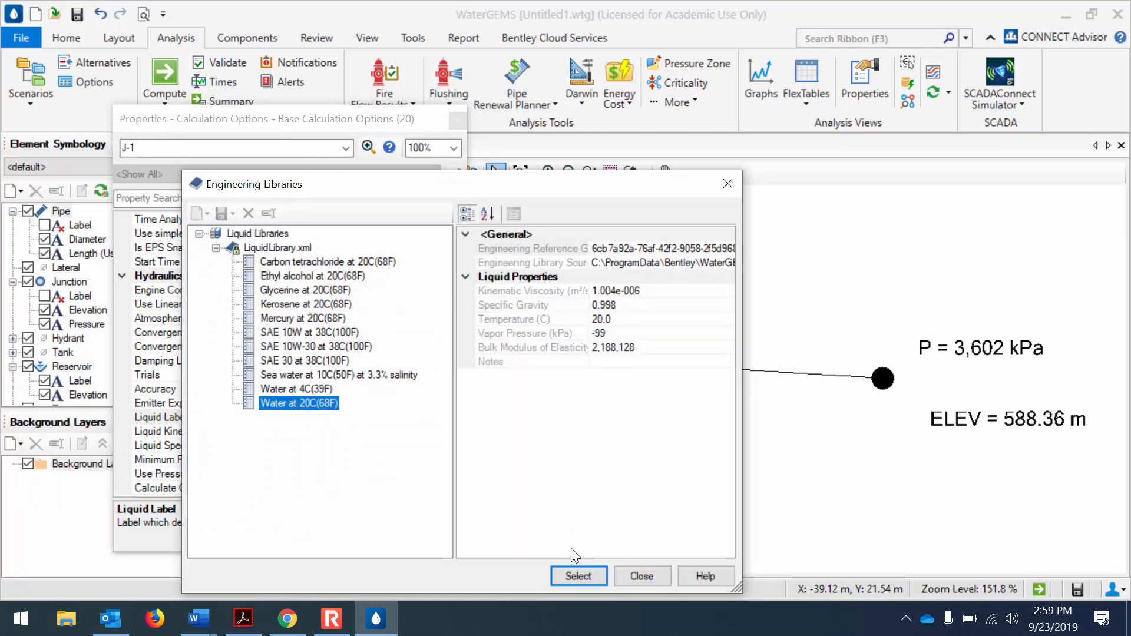
{"action": "left_click", "coordinate": [575, 576]}
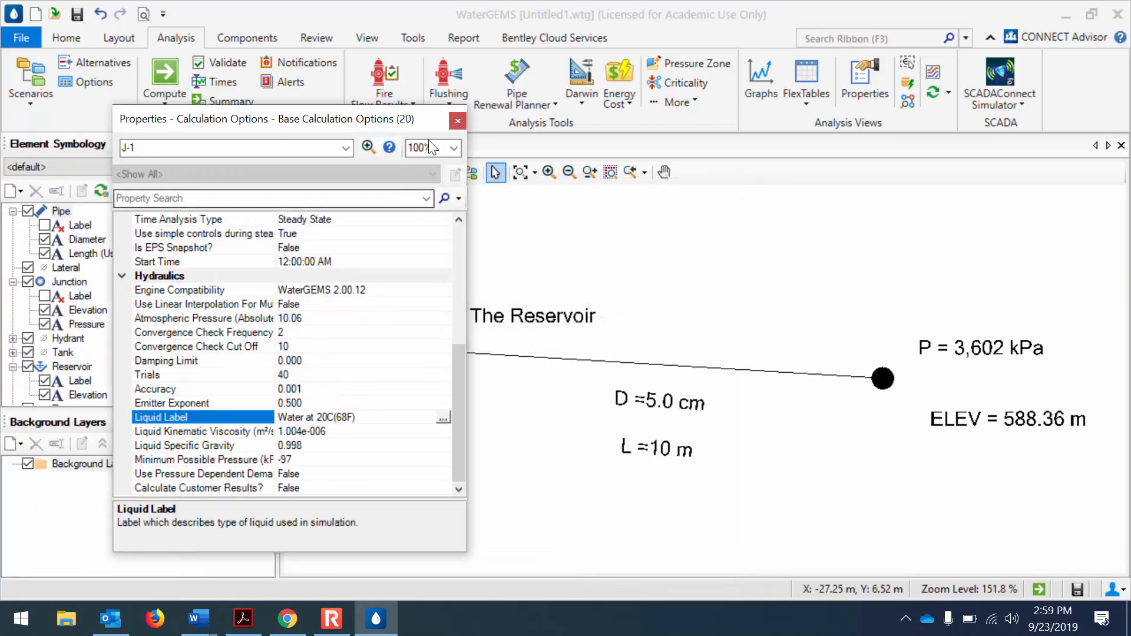
- Recompute the Base scenario with the 20C water, closing the calculation summary and the calculation options' properties
{"action": "left_click", "coordinate": [163, 76]}
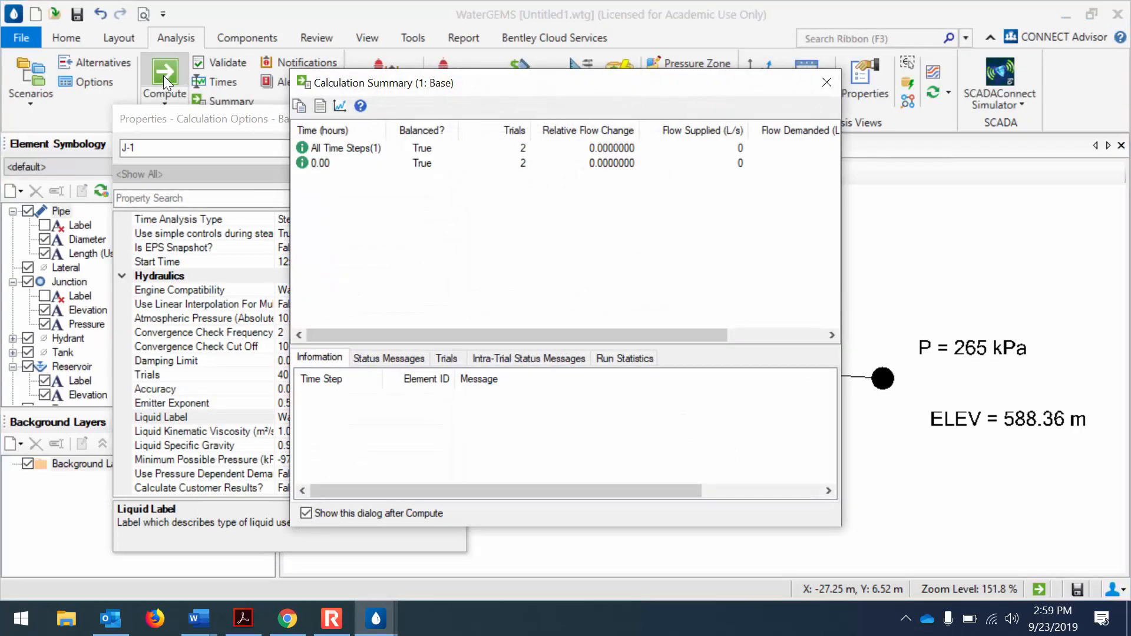
{"action": "left_click", "coordinate": [826, 82]}
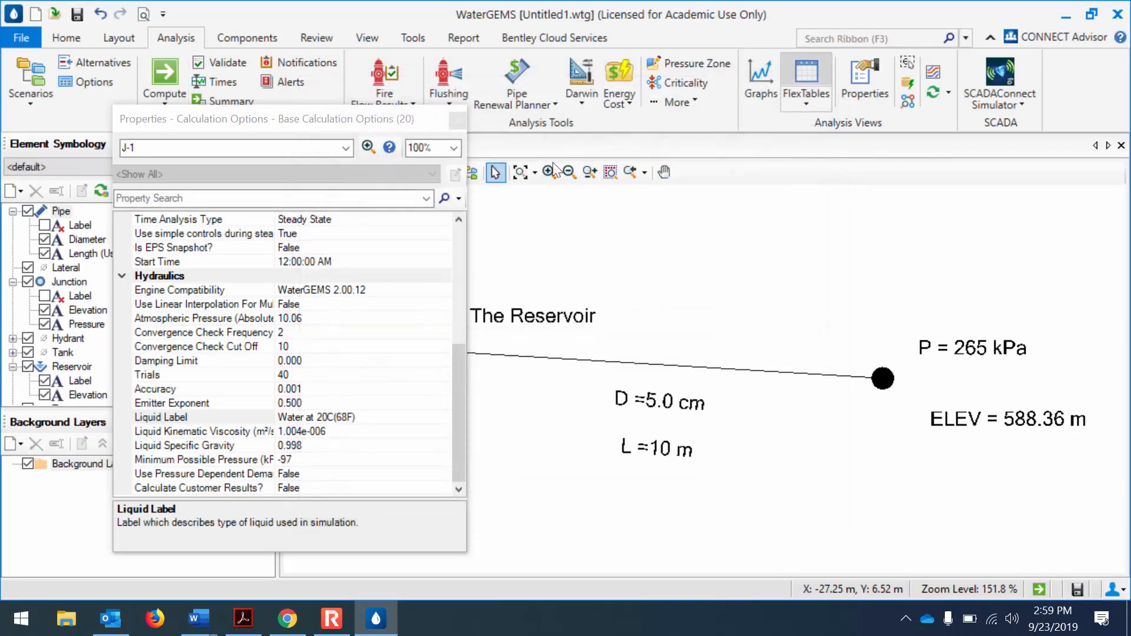
{"action": "left_click", "coordinate": [459, 120]}
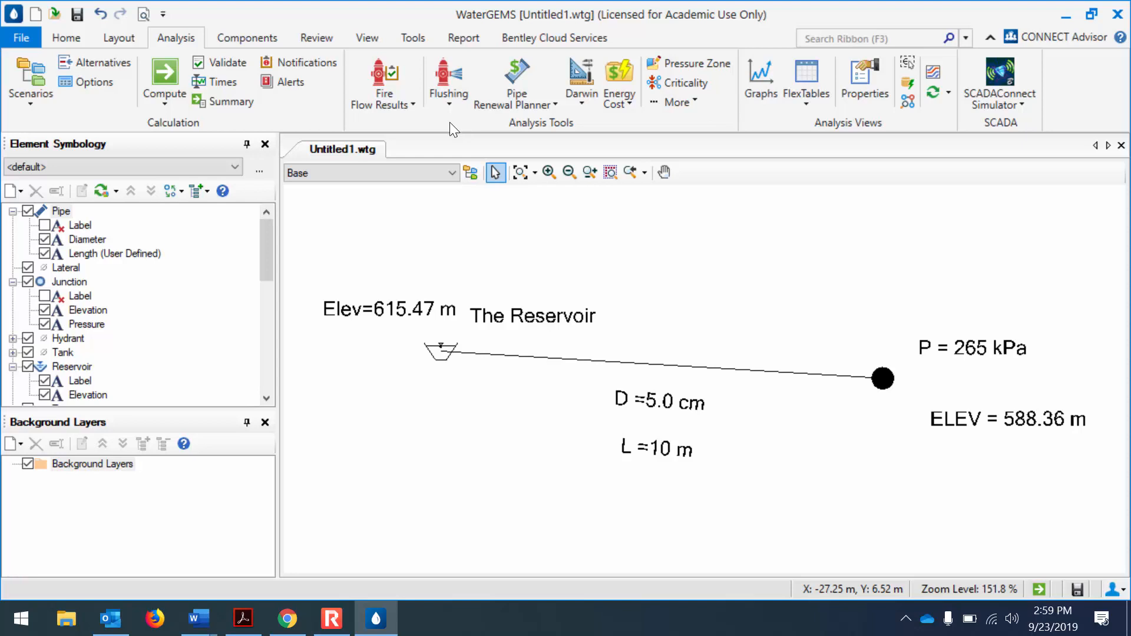
- Start a new junction annotation that displays the Demand field with the prefix "Q ="
{"action": "left_click", "coordinate": [70, 282]}
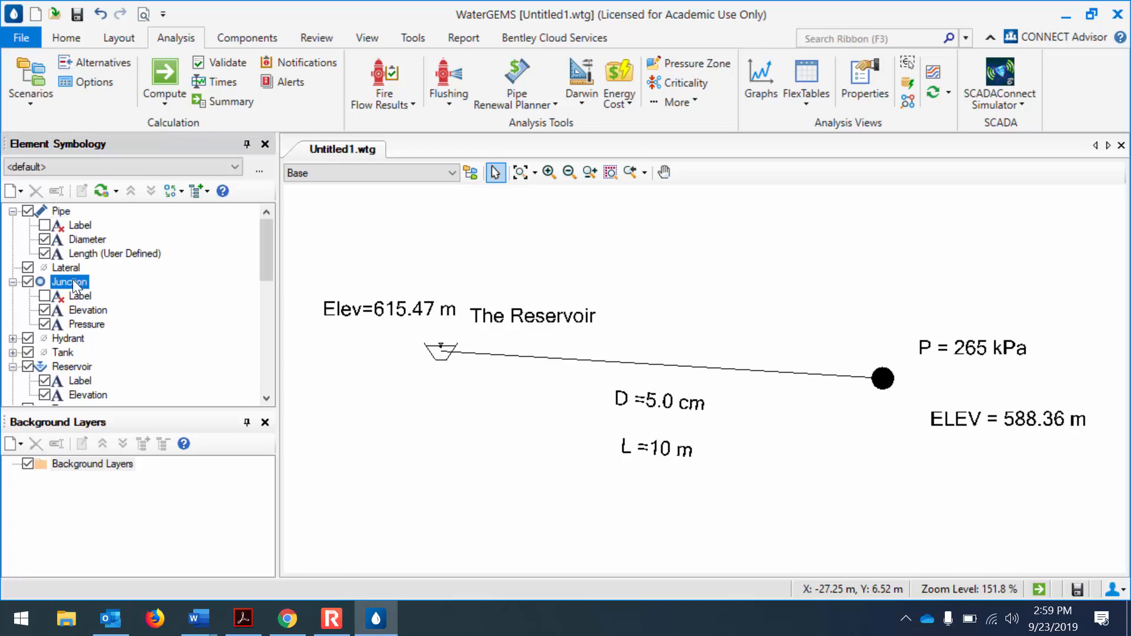
{"action": "right_click", "coordinate": [74, 282]}
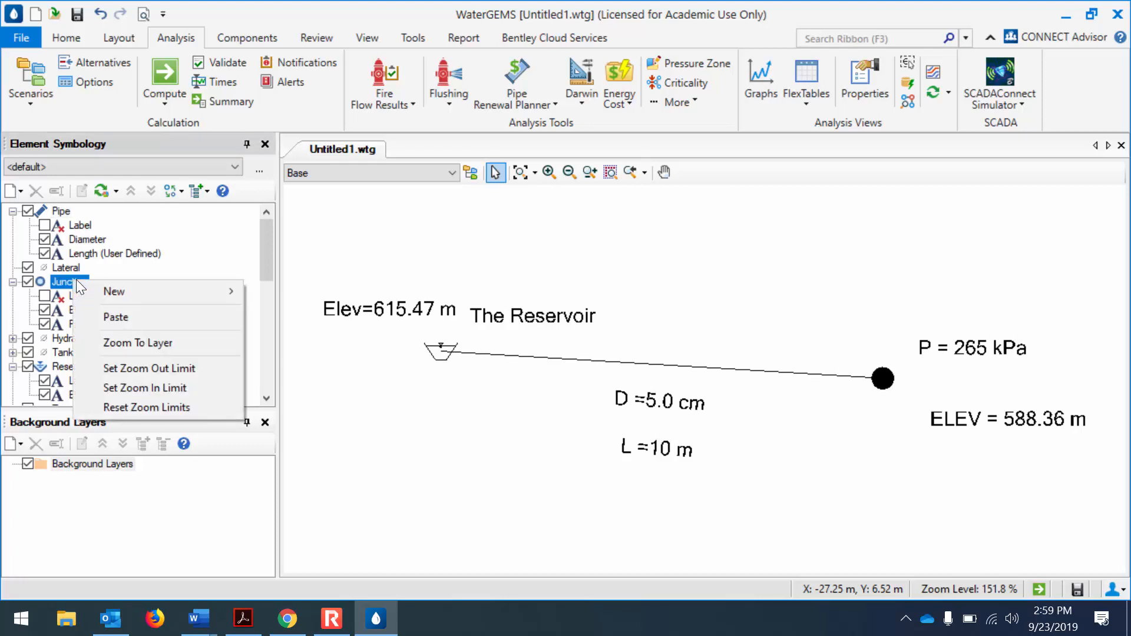
{"action": "mouse_move", "coordinate": [117, 290]}
{"action": "left_click", "coordinate": [278, 290]}
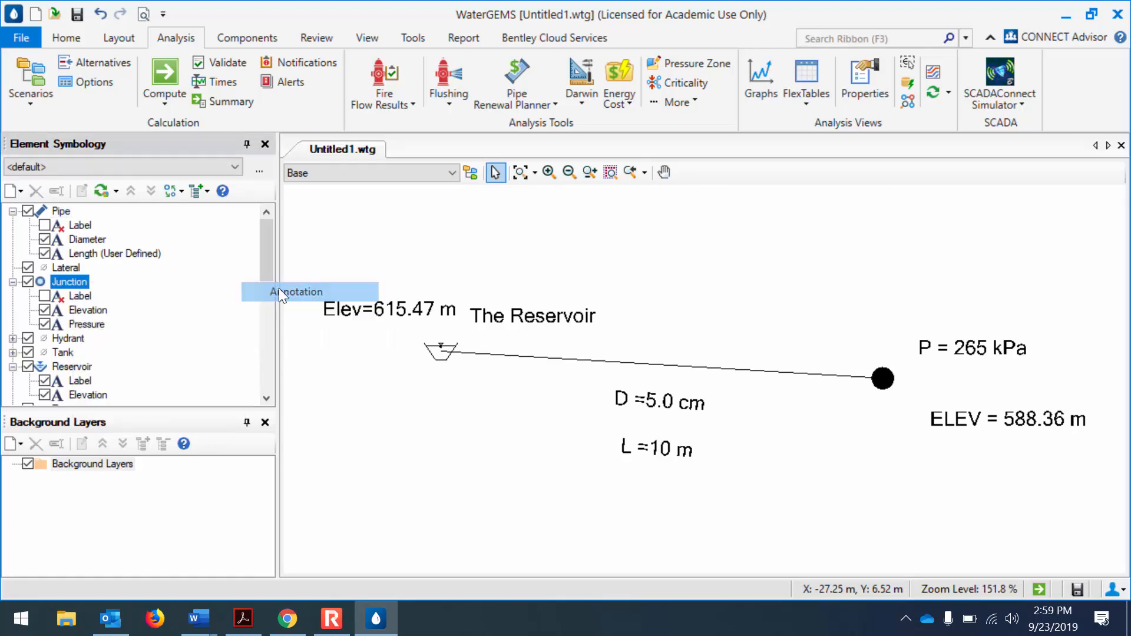
{"action": "left_click", "coordinate": [621, 176]}
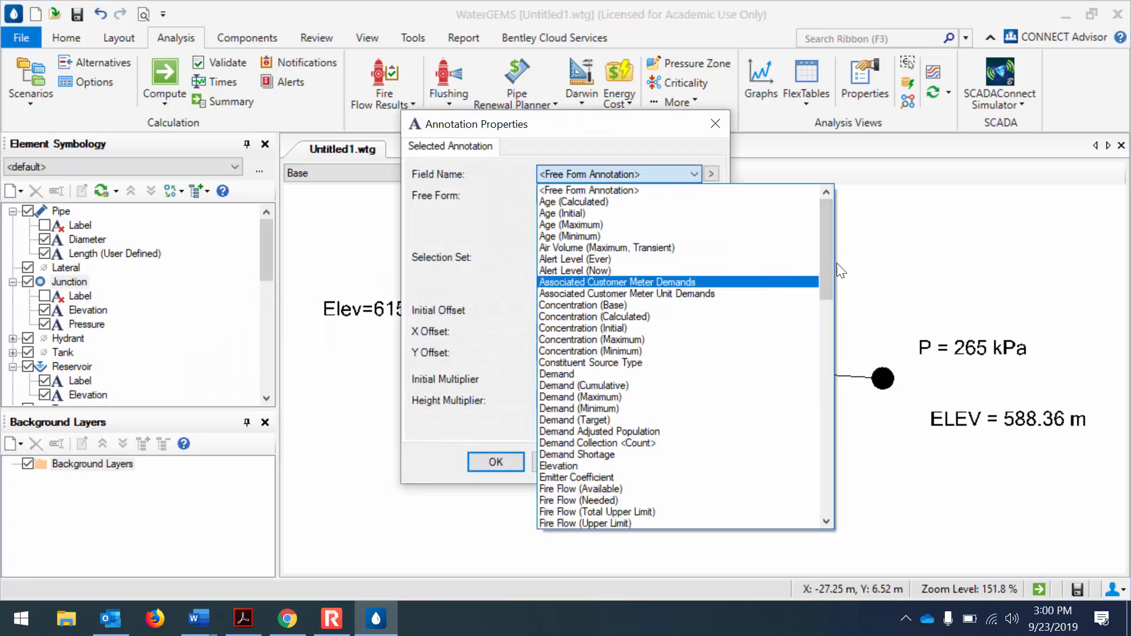
{"action": "left_click_drag", "start_coordinate": [829, 256], "coordinate": [824, 271]}
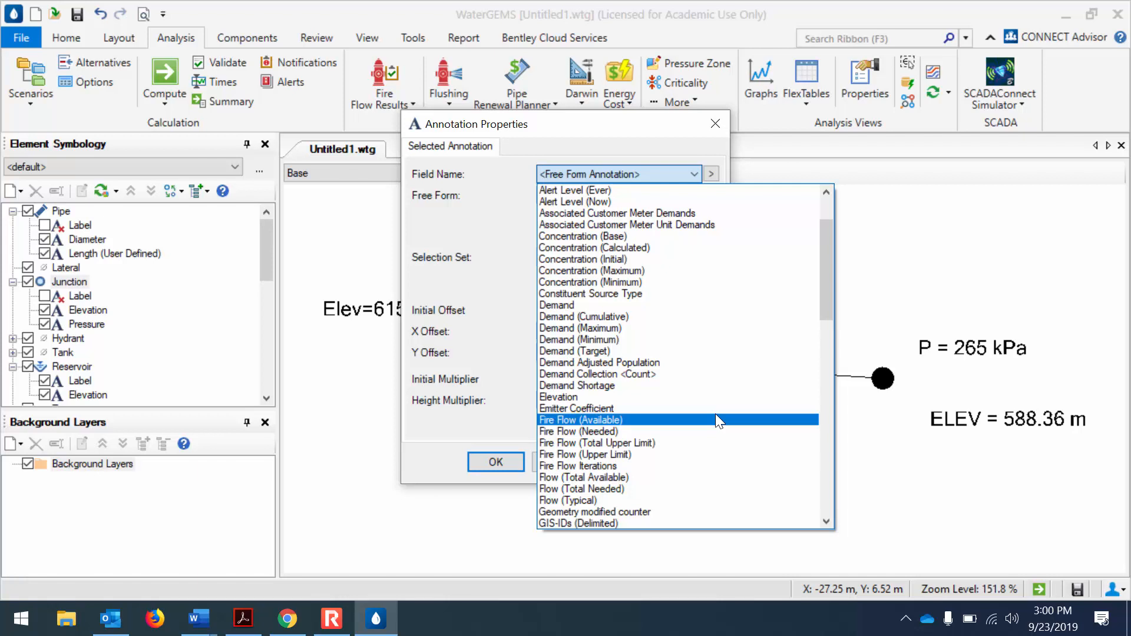
{"action": "left_click", "coordinate": [703, 305]}
{"action": "left_click", "coordinate": [616, 194]}
{"action": "type", "text": "Q ="}
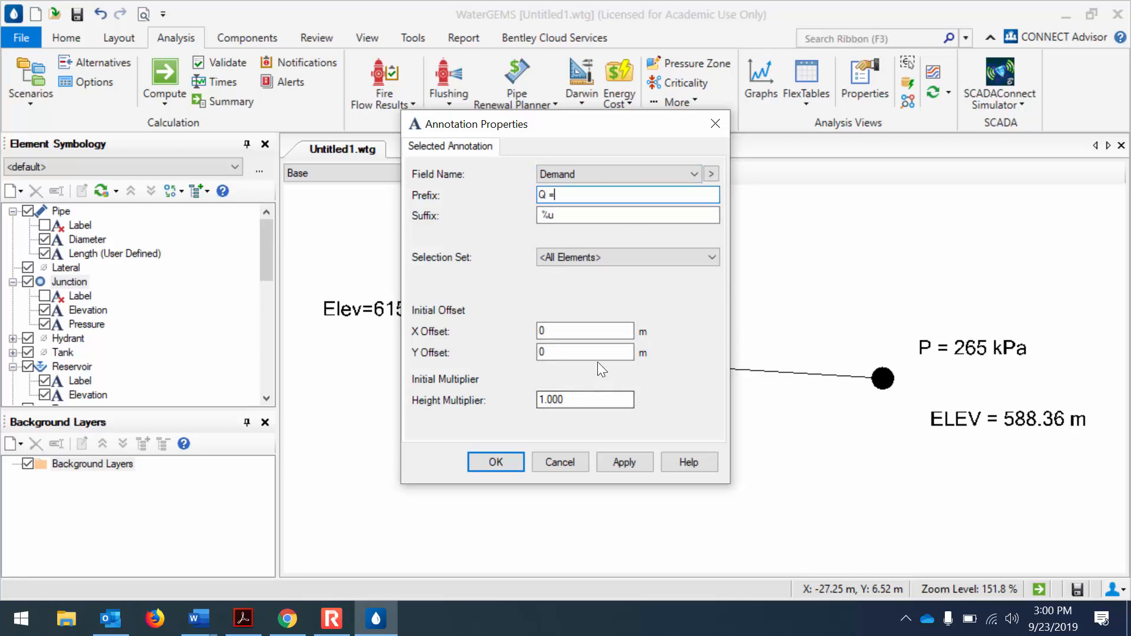
- Set the demand annotation's initial offset to X 2 m and Y -6 m and apply it
{"action": "left_click", "coordinate": [581, 330]}
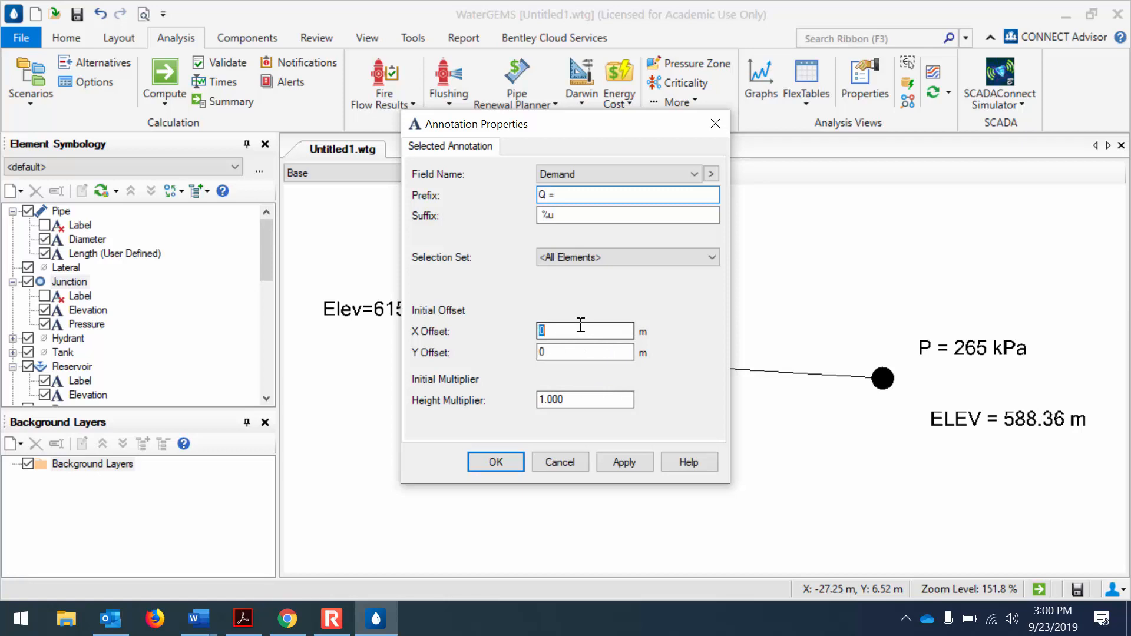
{"action": "type", "text": "2"}
{"action": "left_click", "coordinate": [579, 351]}
{"action": "type", "text": "-4"}
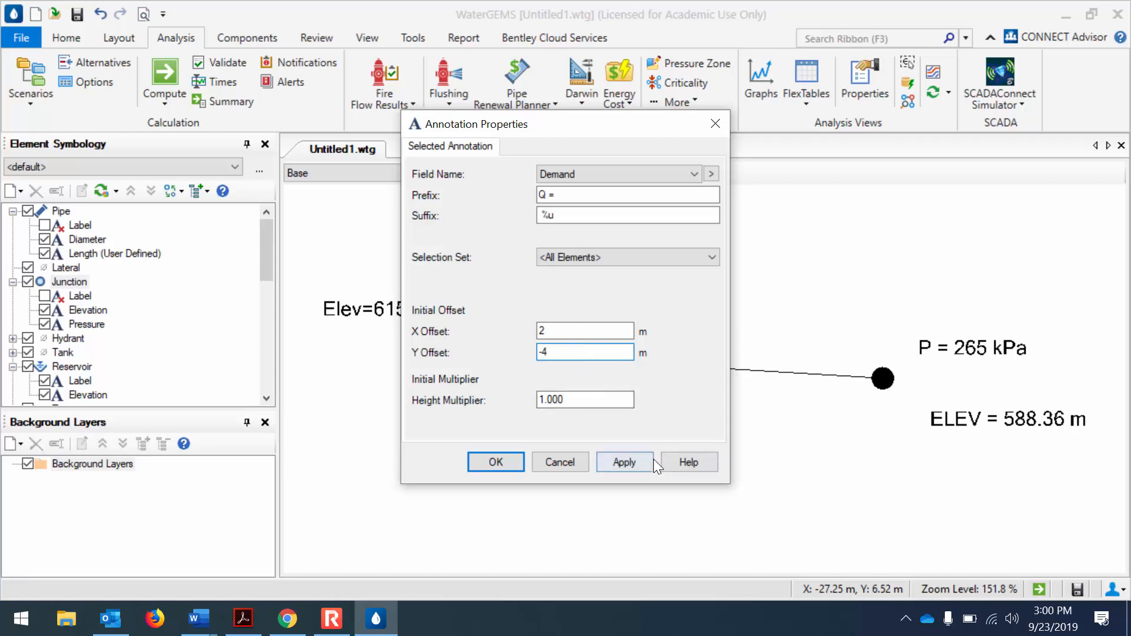
{"action": "key", "text": "BackSpace"}
{"action": "type", "text": "6"}
{"action": "left_click", "coordinate": [624, 469]}
- Set the demand annotation's initial offset to X 3 m and Y -7 m and finish the annotation
{"action": "double_click", "coordinate": [569, 330]}
{"action": "type", "text": "3"}
{"action": "double_click", "coordinate": [564, 351]}
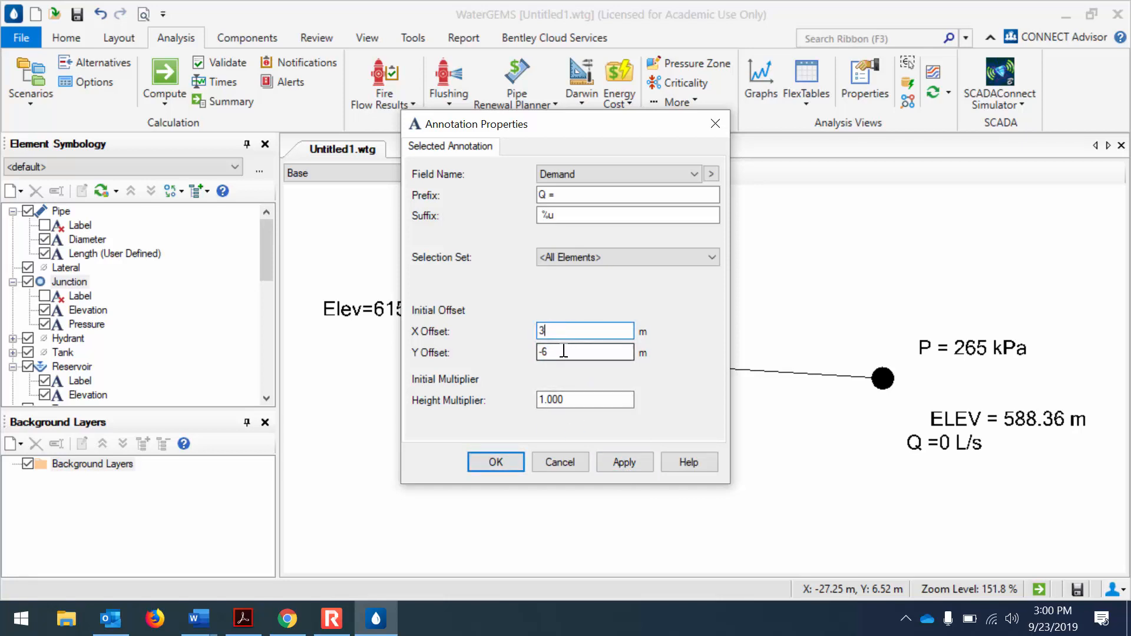
{"action": "type", "text": "-7"}
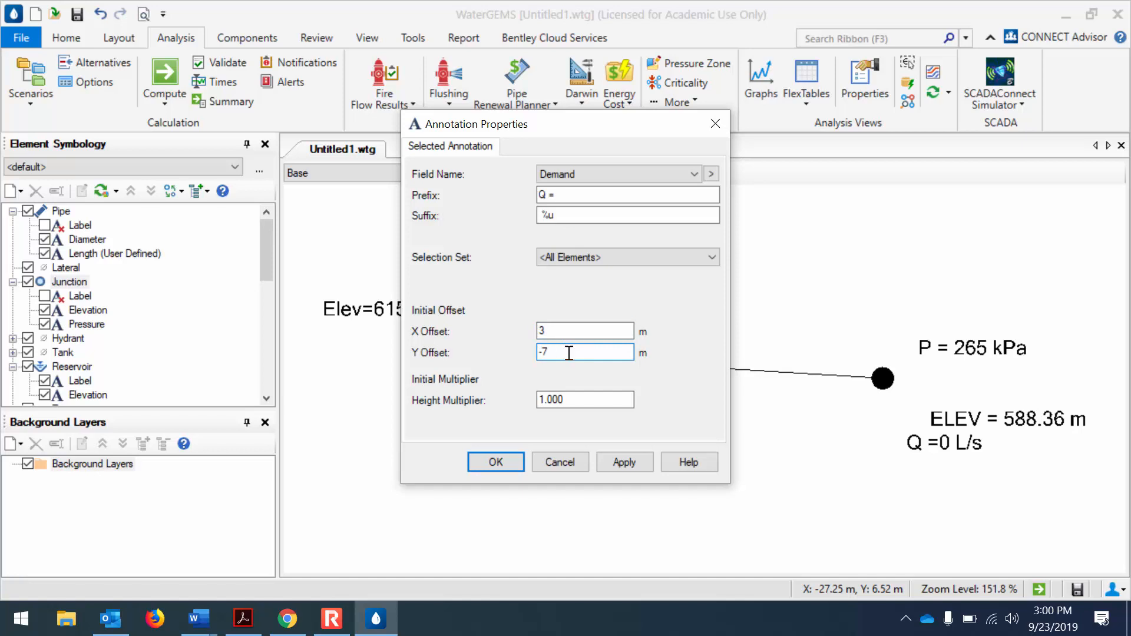
{"action": "left_click", "coordinate": [638, 468]}
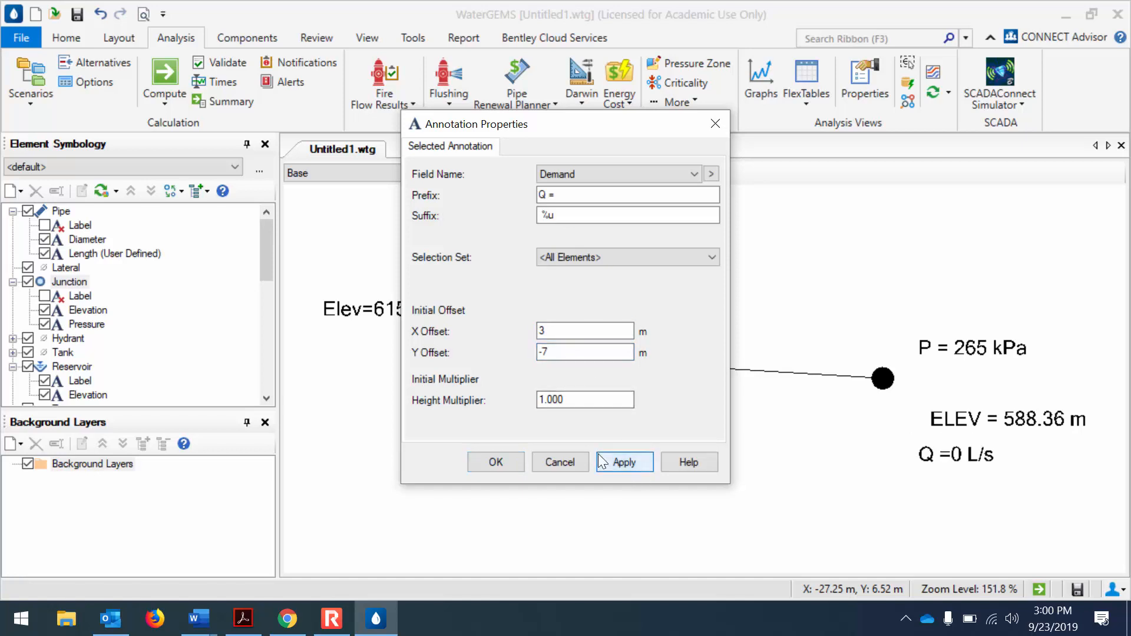
{"action": "left_click", "coordinate": [494, 464]}
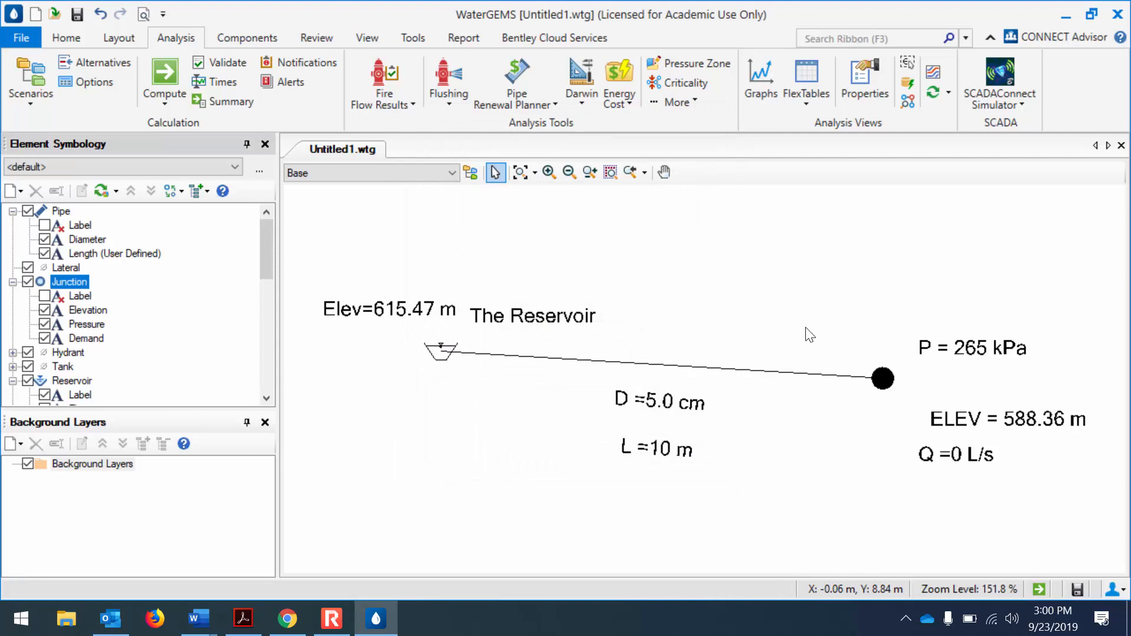
- Add a base demand of 10 L/s to junction J-1's demand collection in the junction FlexTable and recompute the Base scenario
{"action": "left_click", "coordinate": [803, 104]}
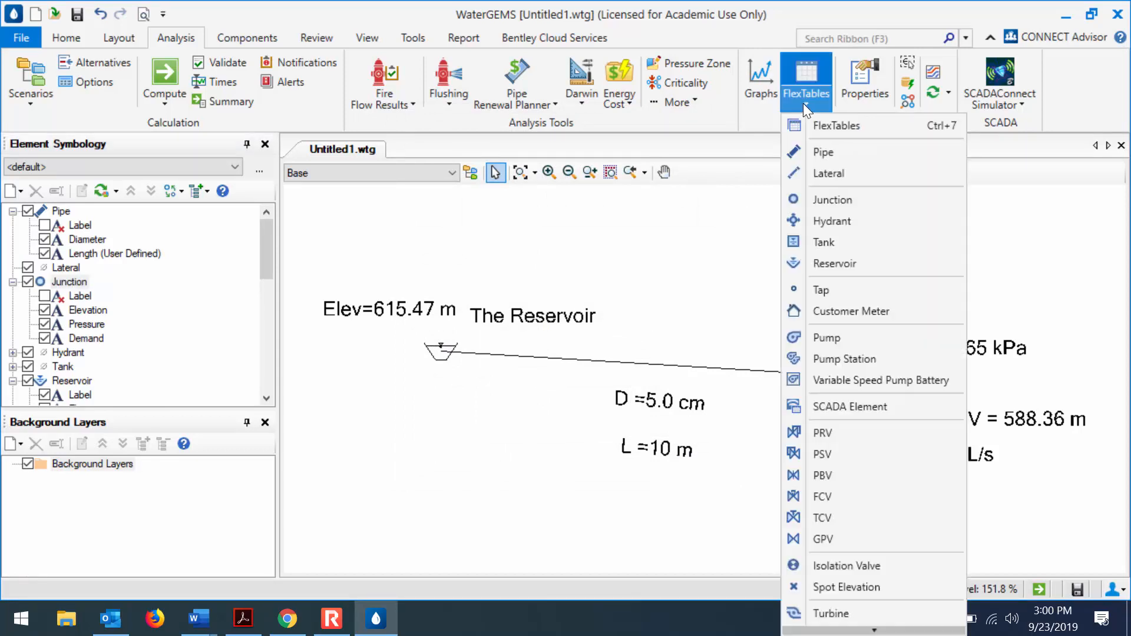
{"action": "left_click", "coordinate": [827, 200]}
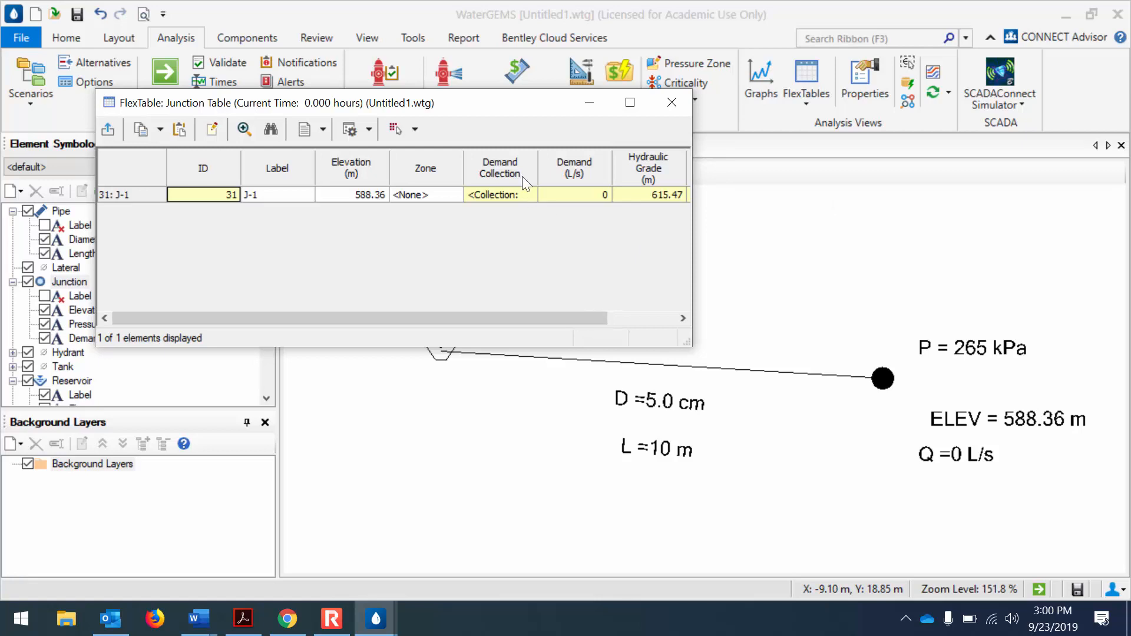
{"action": "left_click", "coordinate": [590, 193]}
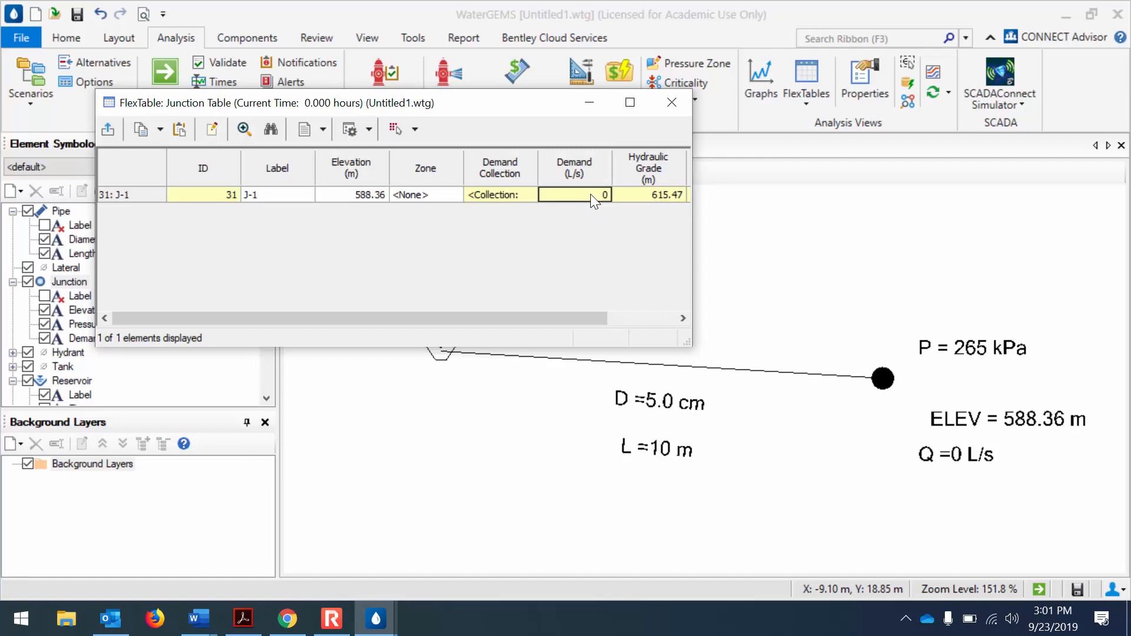
{"action": "left_click", "coordinate": [526, 192]}
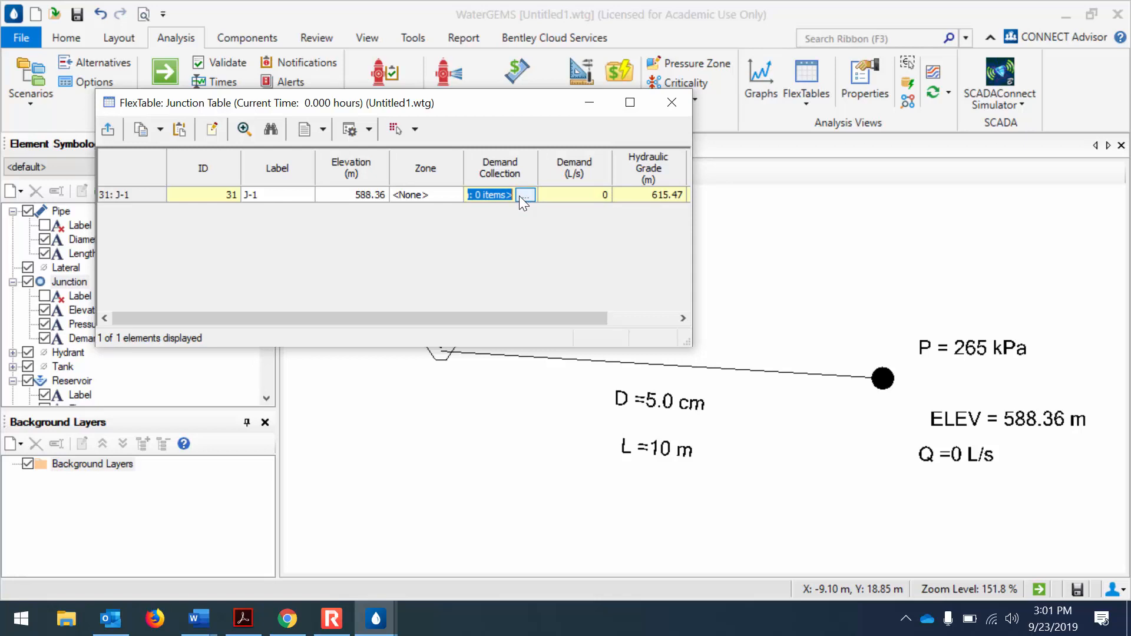
{"action": "left_click", "coordinate": [522, 196]}
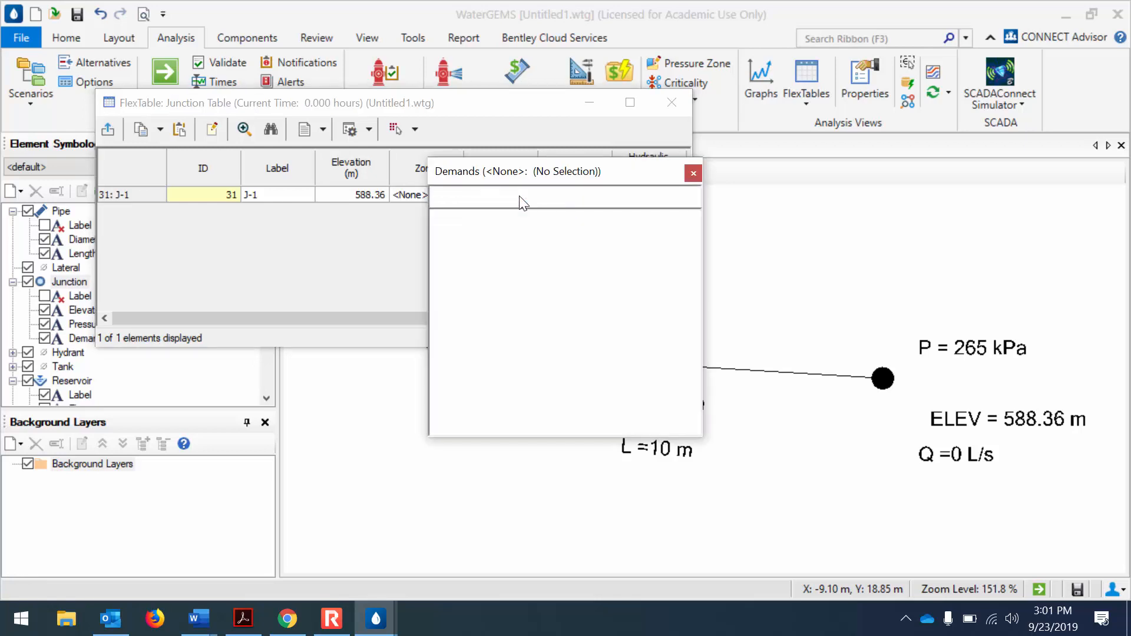
{"action": "left_click", "coordinate": [518, 245]}
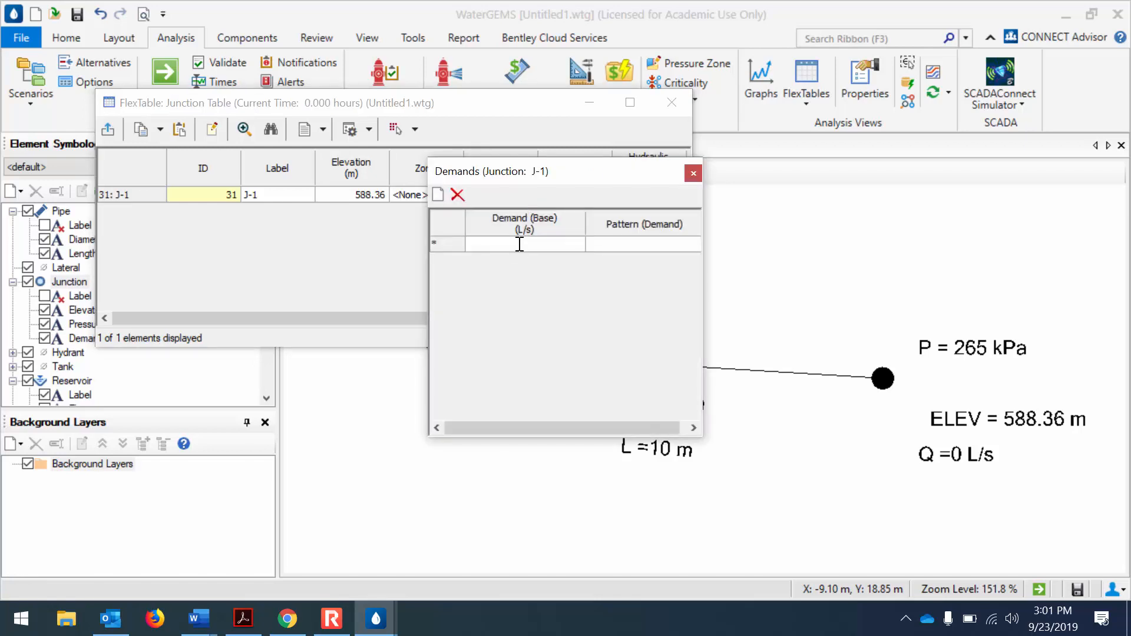
{"action": "type", "text": "10"}
{"action": "key", "text": "Return"}
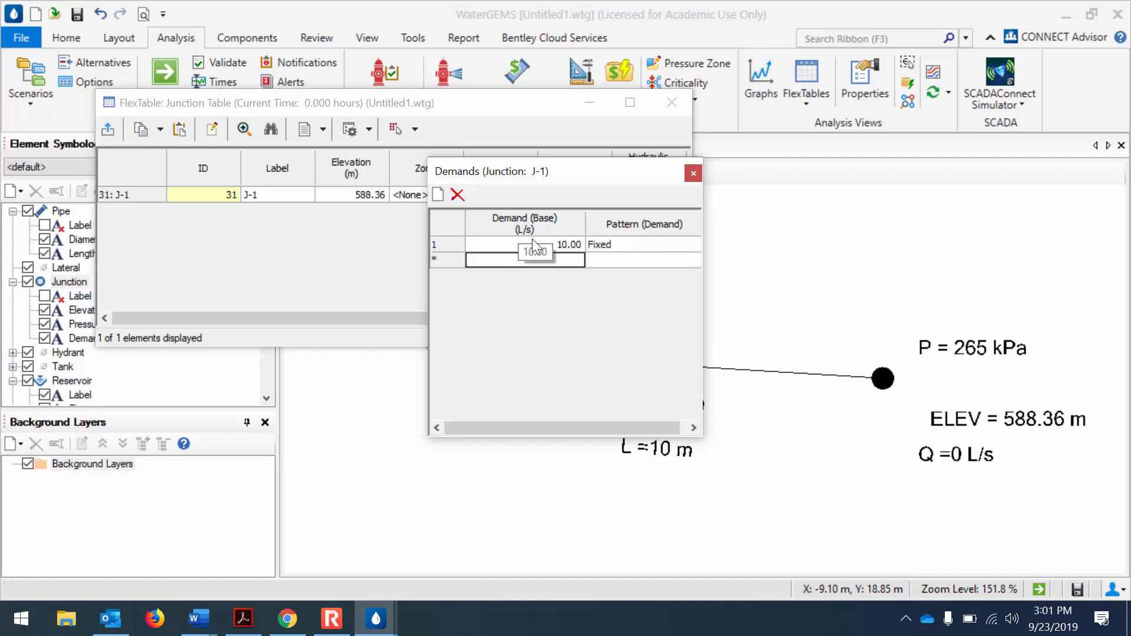
{"action": "left_click", "coordinate": [693, 173]}
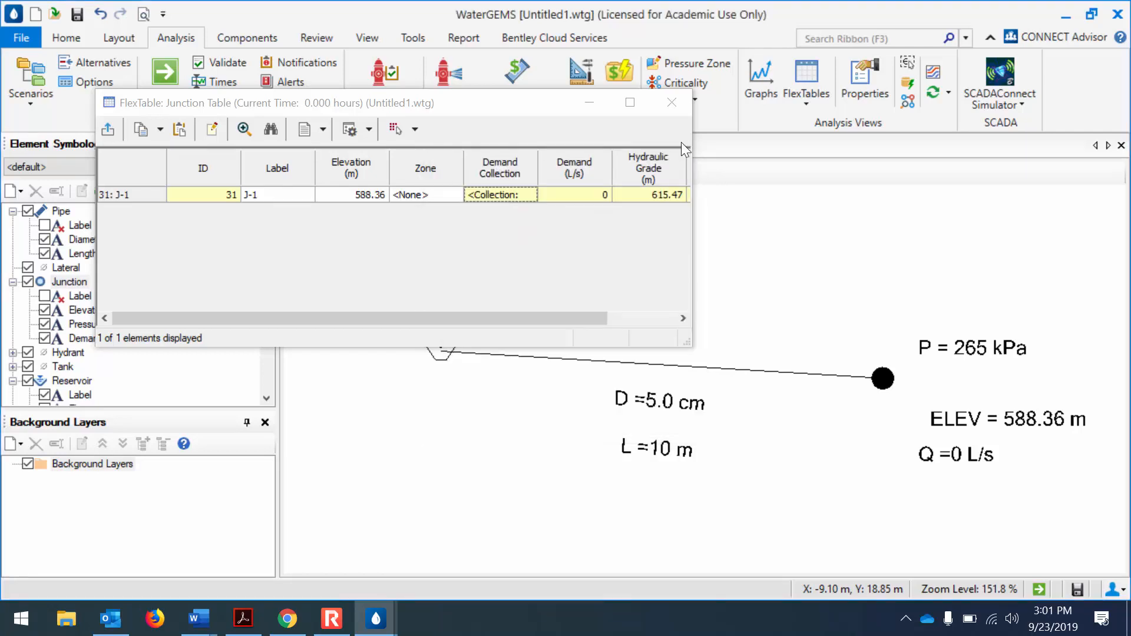
{"action": "left_click", "coordinate": [672, 103]}
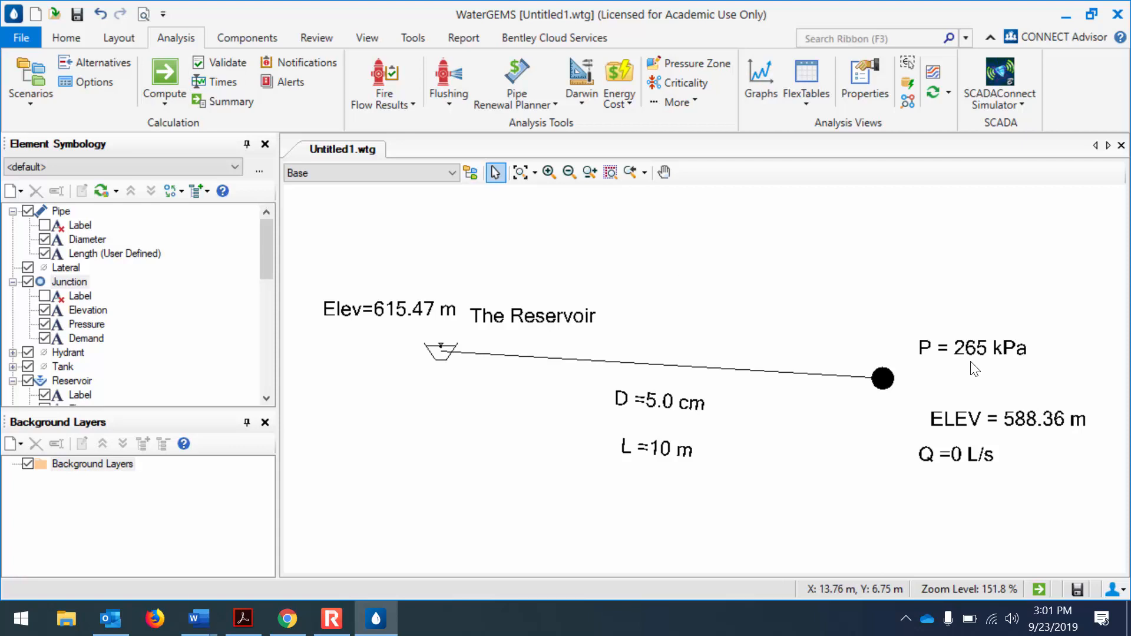
{"action": "left_click", "coordinate": [172, 67]}
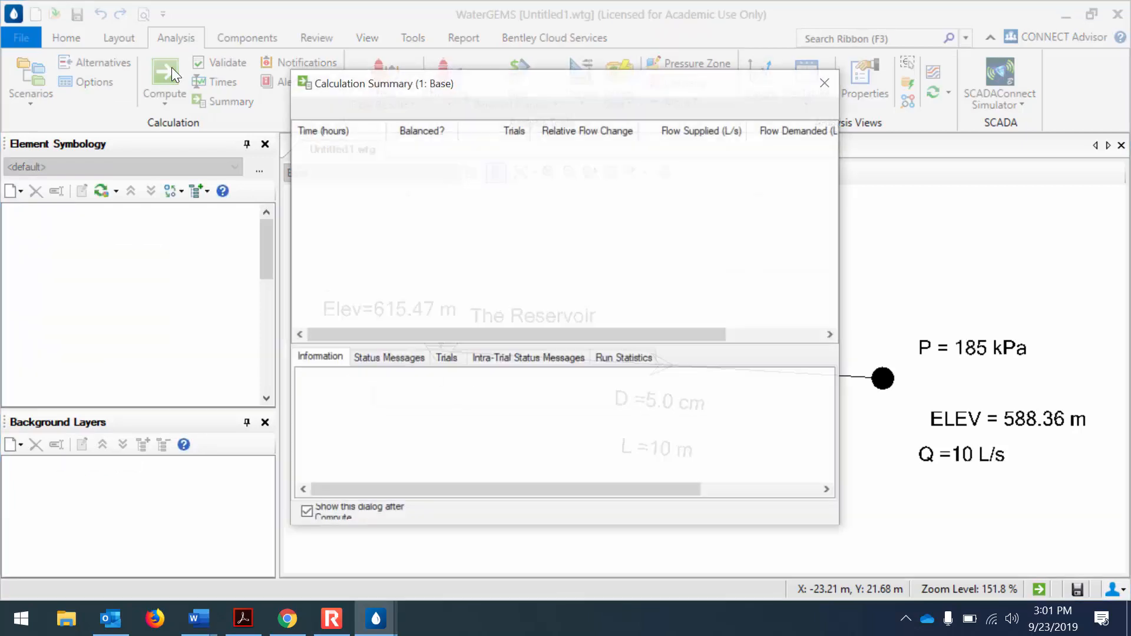
{"action": "left_click", "coordinate": [831, 83]}
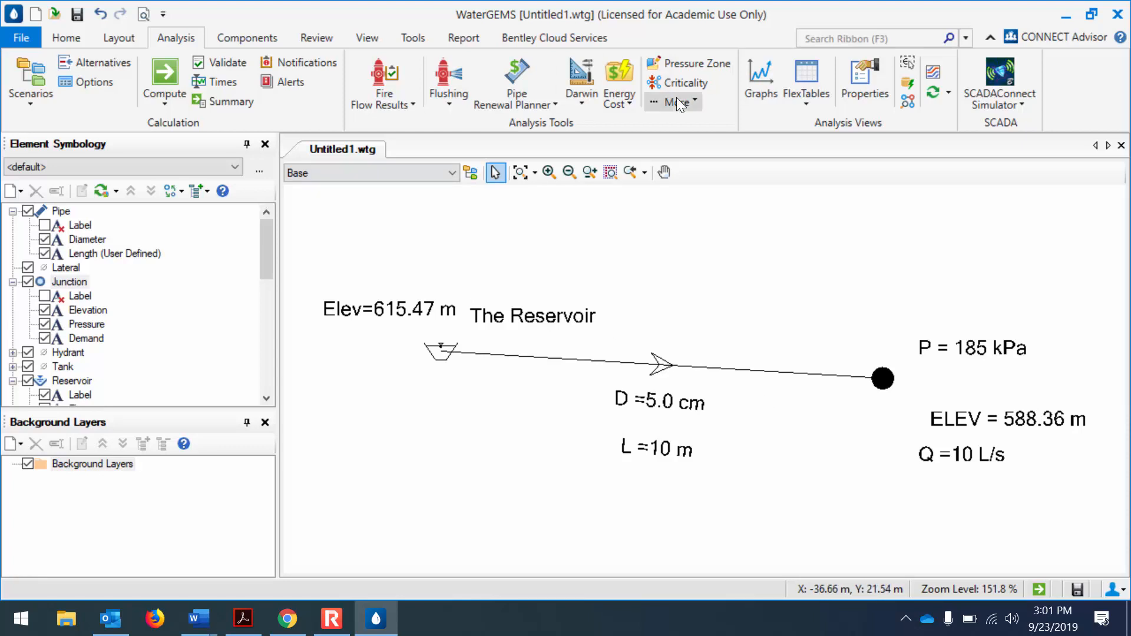
- Review the demand, physical and results properties of junction J-1, then close them
{"action": "double_click", "coordinate": [882, 380]}
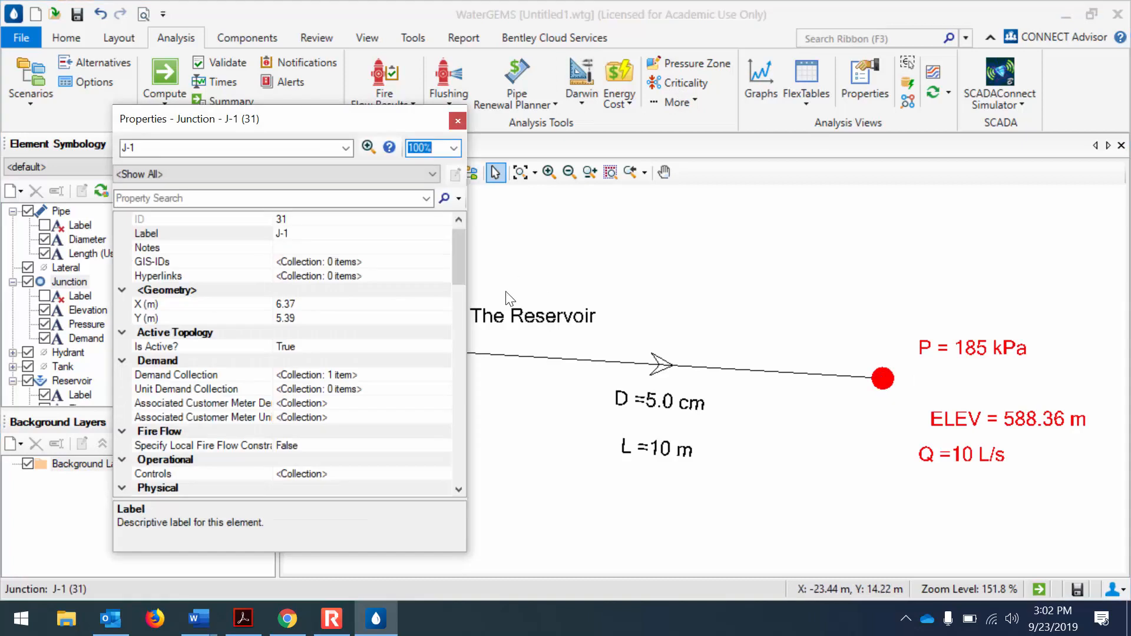
{"action": "left_click_drag", "start_coordinate": [460, 285], "coordinate": [463, 310]}
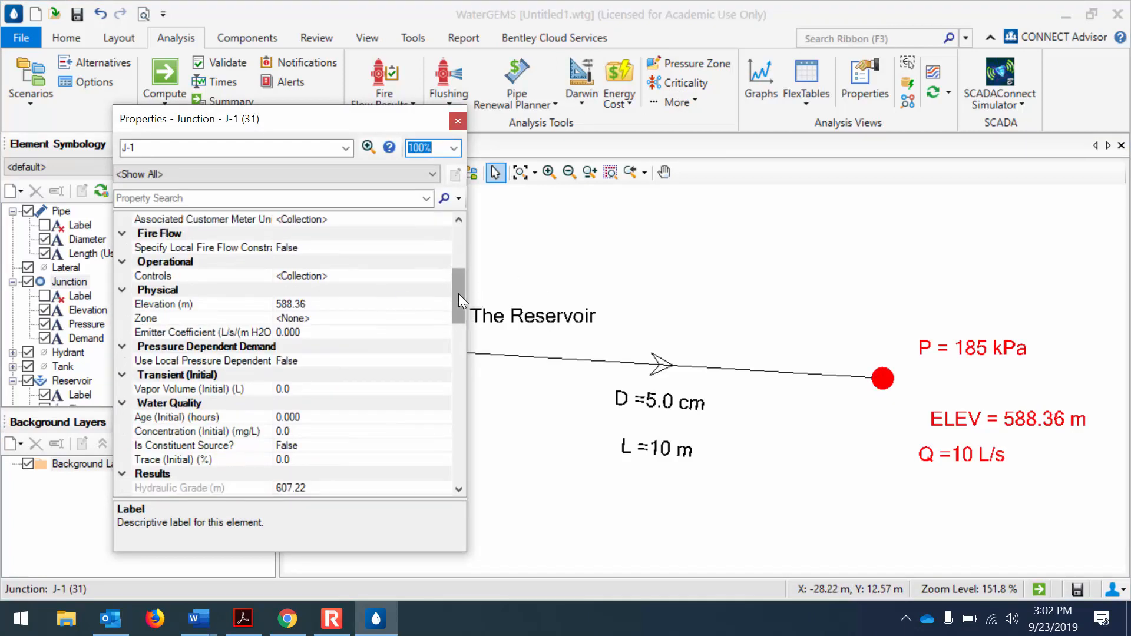
{"action": "left_click_drag", "start_coordinate": [458, 299], "coordinate": [461, 269]}
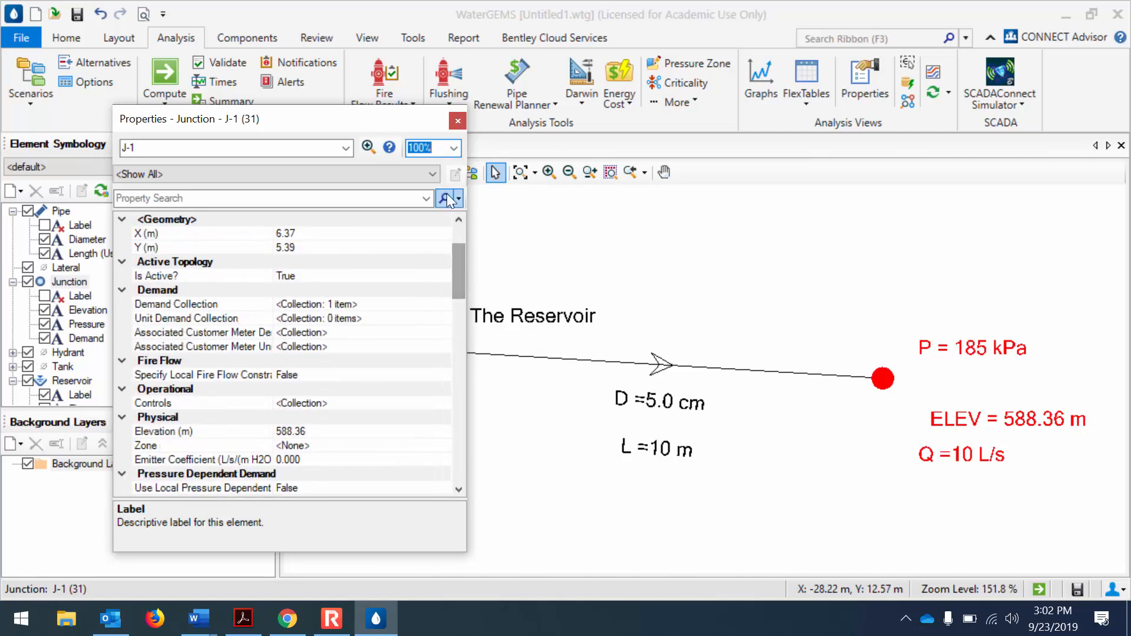
{"action": "left_click", "coordinate": [457, 119]}
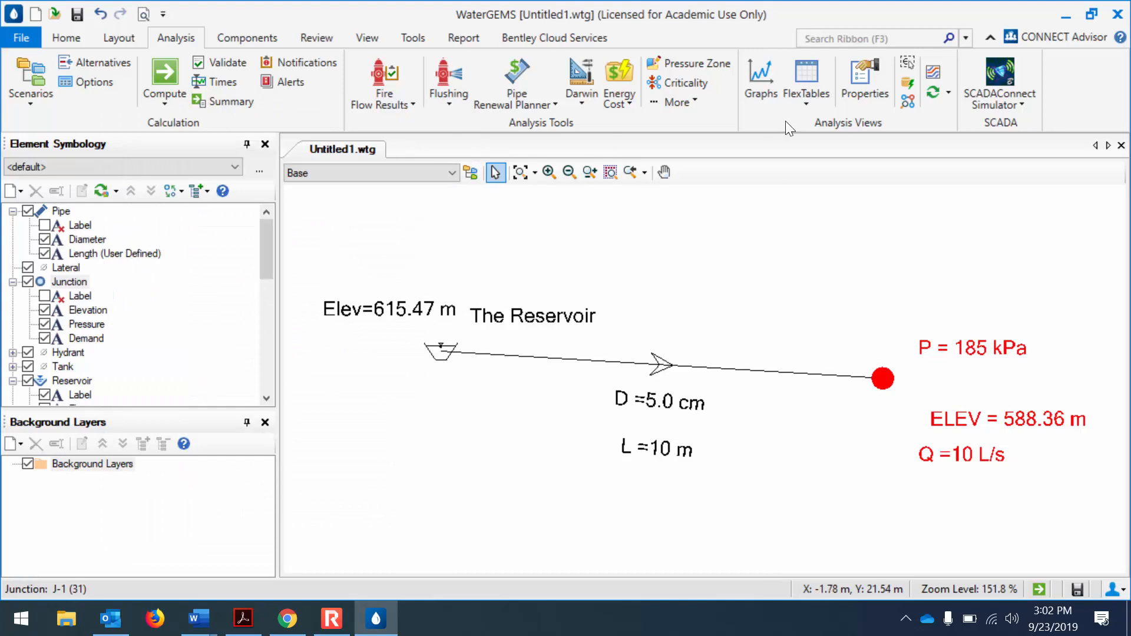
- Set junction J-1's base demand to 7 L/s in its demand collection in the junction FlexTable and recompute the Base scenario
{"action": "left_click", "coordinate": [811, 104]}
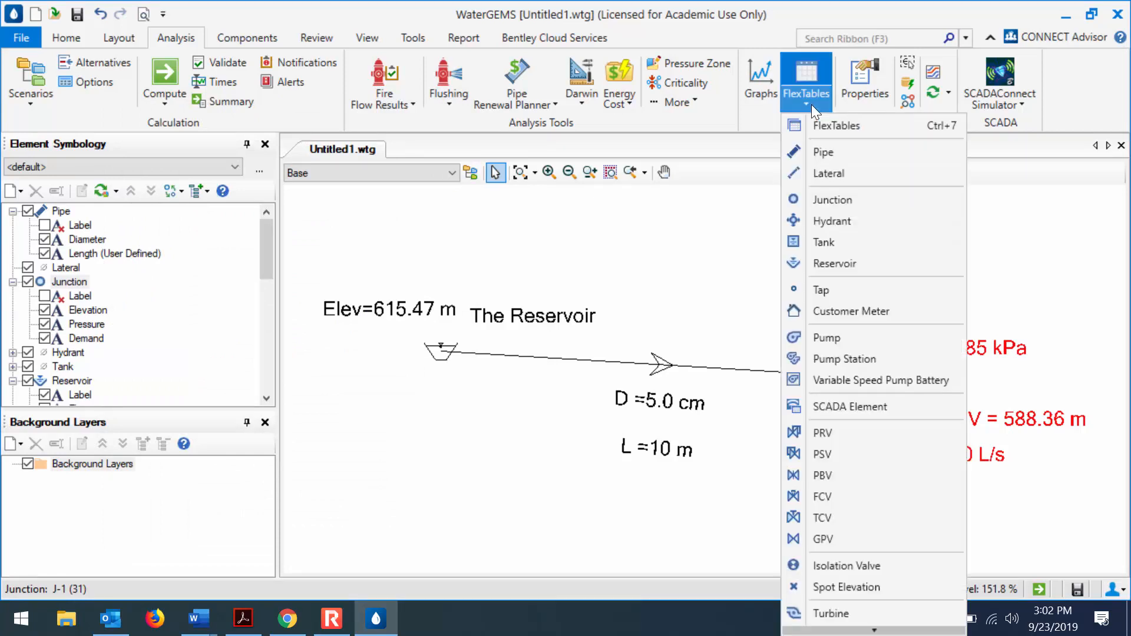
{"action": "left_click", "coordinate": [843, 198]}
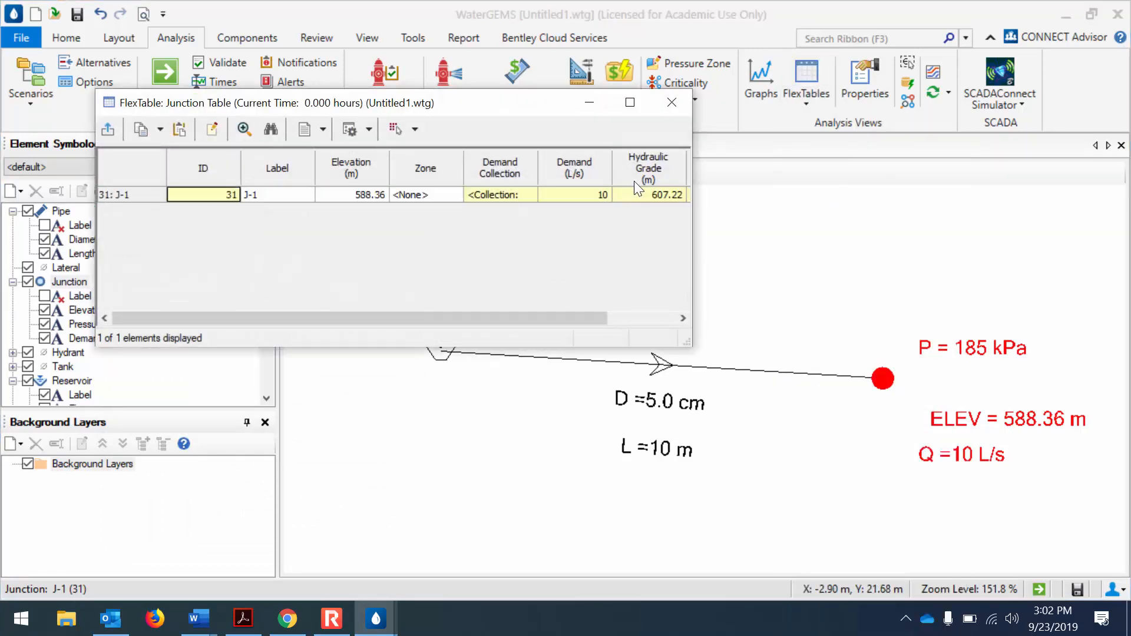
{"action": "left_click_drag", "start_coordinate": [541, 104], "coordinate": [698, 37]}
{"action": "left_click", "coordinate": [687, 129]}
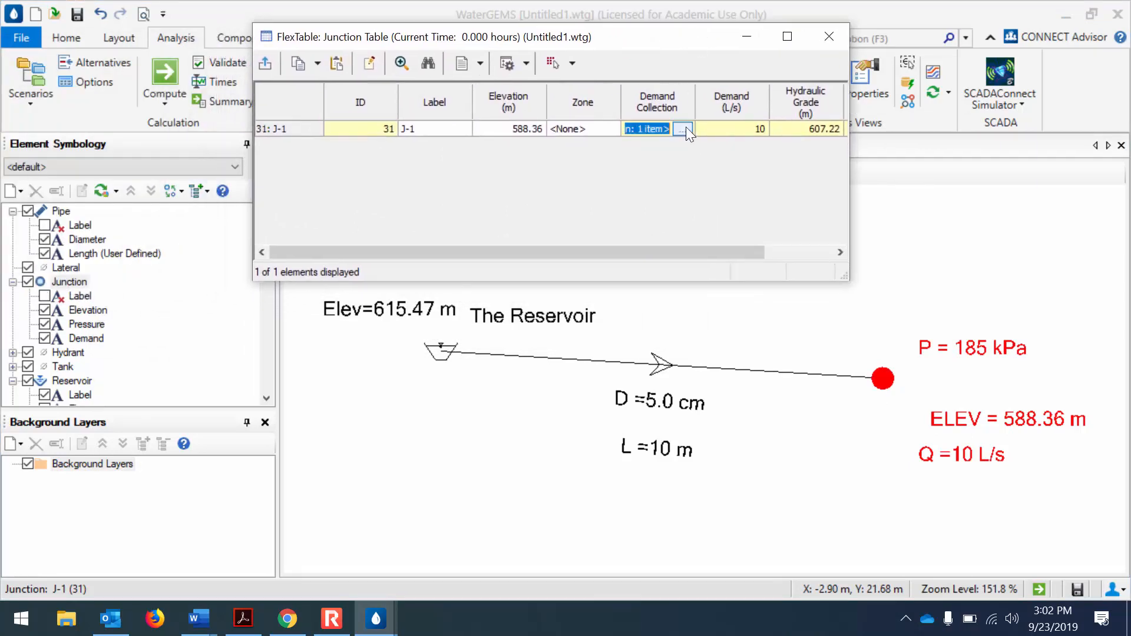
{"action": "left_click", "coordinate": [687, 128]}
{"action": "left_click", "coordinate": [574, 242]}
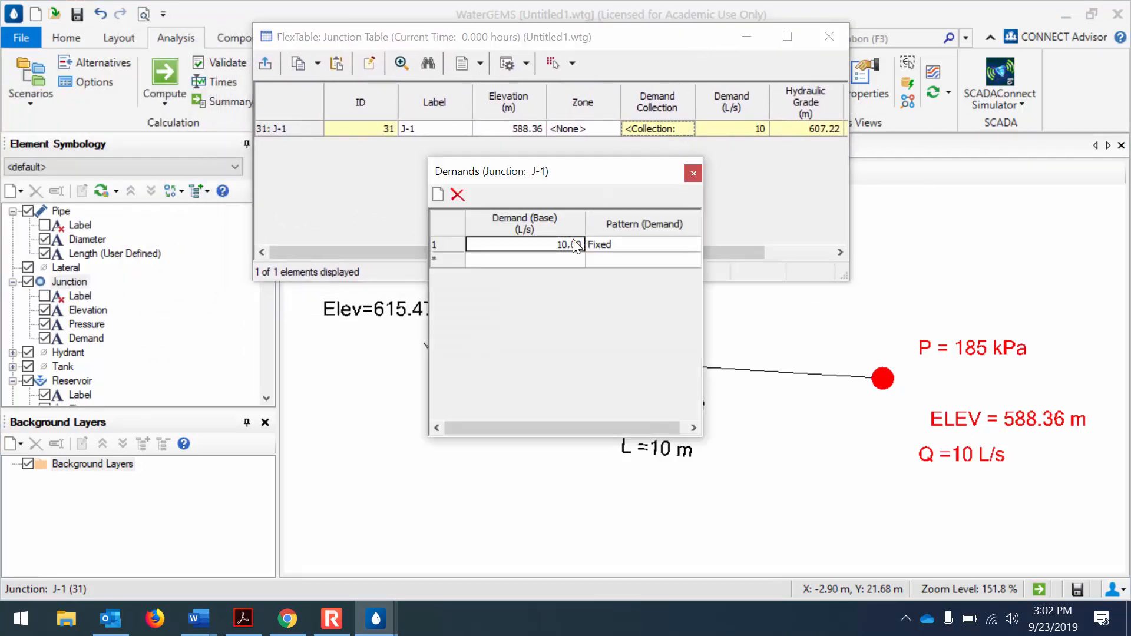
{"action": "type", "text": "7"}
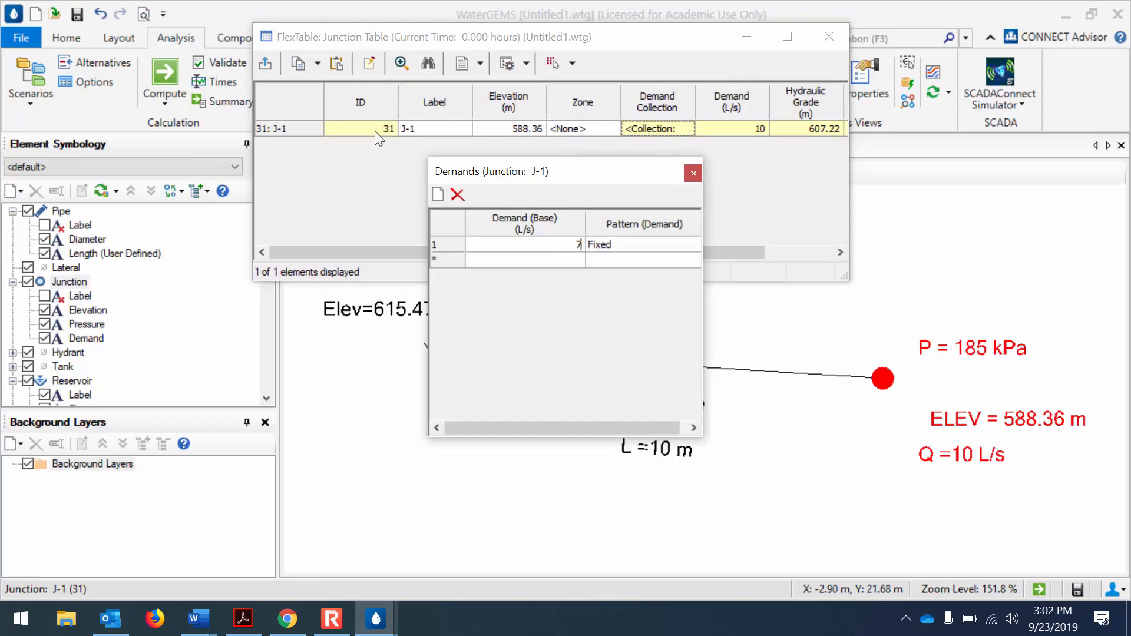
{"action": "left_click", "coordinate": [163, 80]}
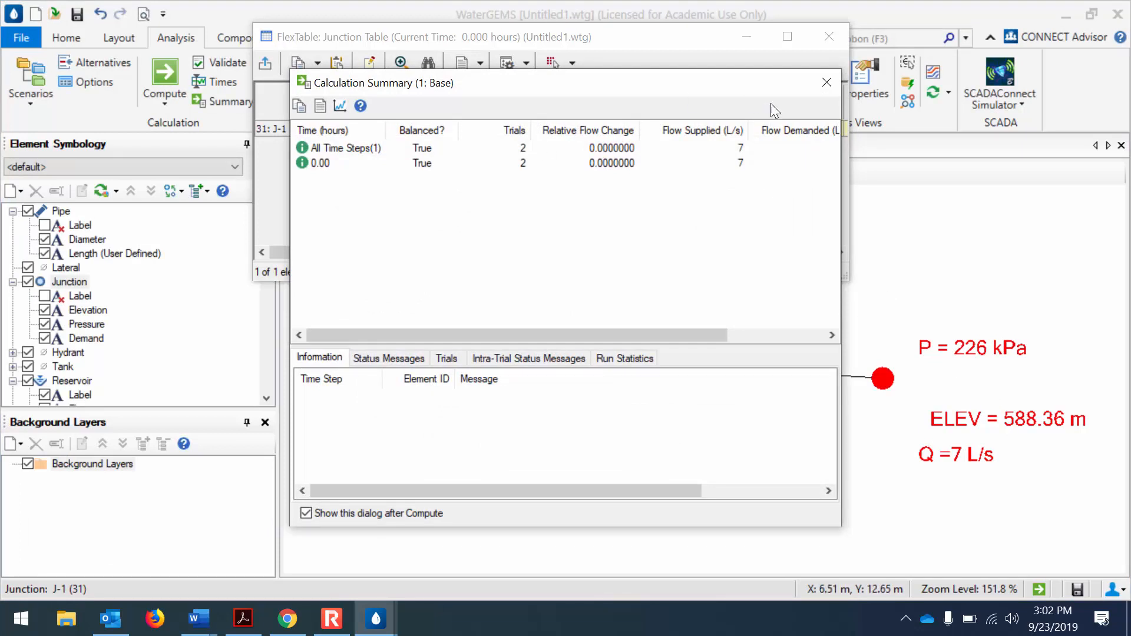
{"action": "left_click", "coordinate": [837, 82]}
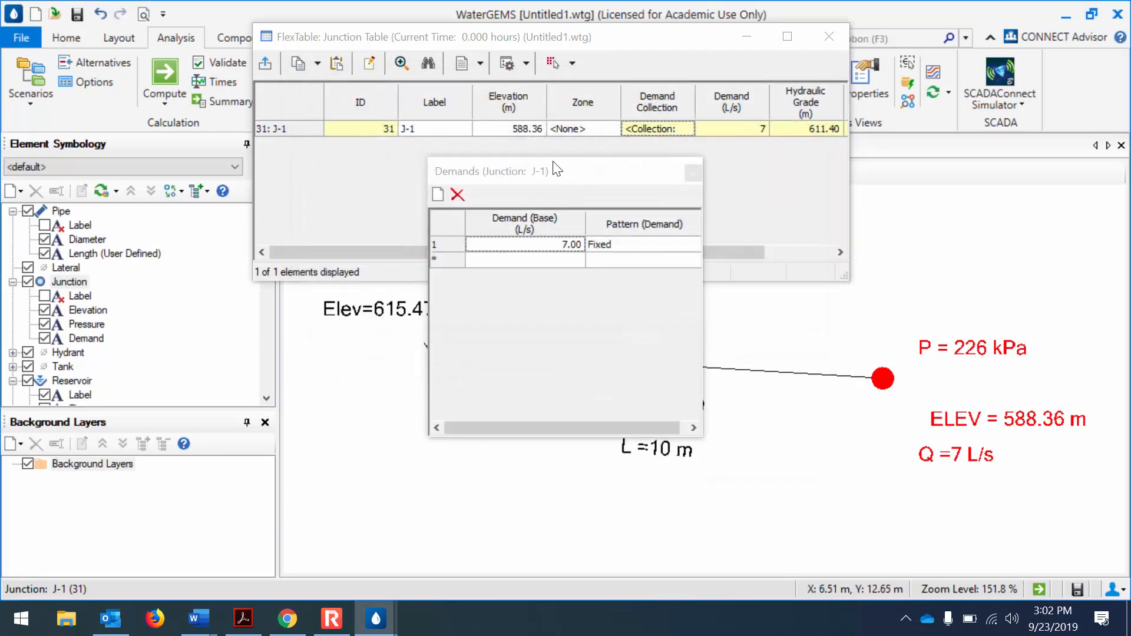
- Set junction J-1's base demand to 8 L/s, recompute the Base scenario, and close the demand collection and junction FlexTable
{"action": "left_click", "coordinate": [571, 247]}
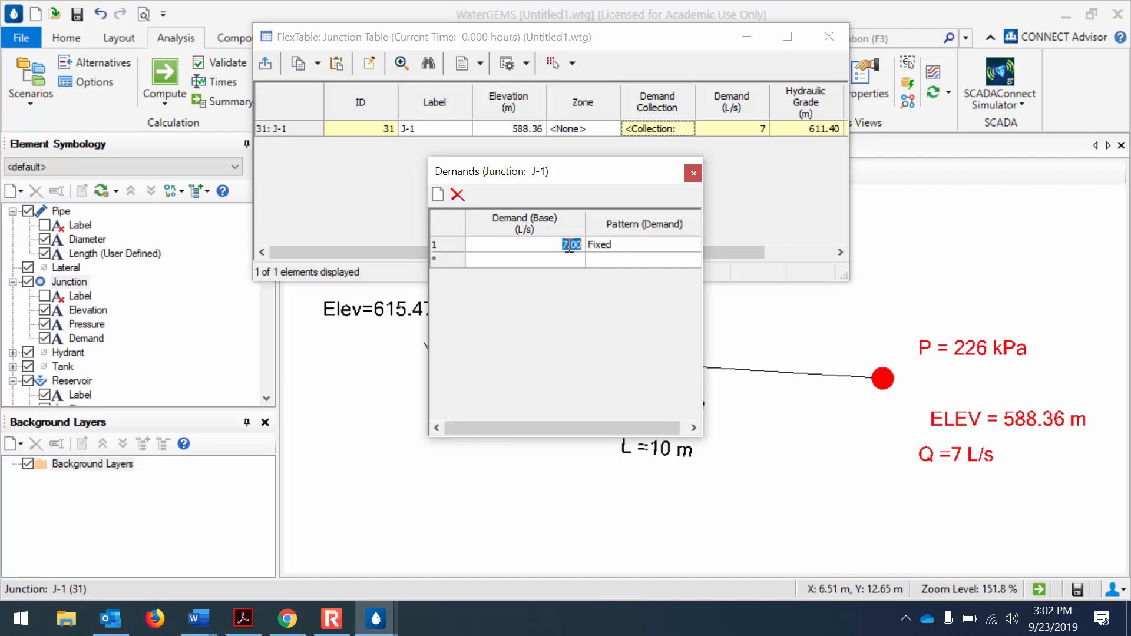
{"action": "type", "text": "8"}
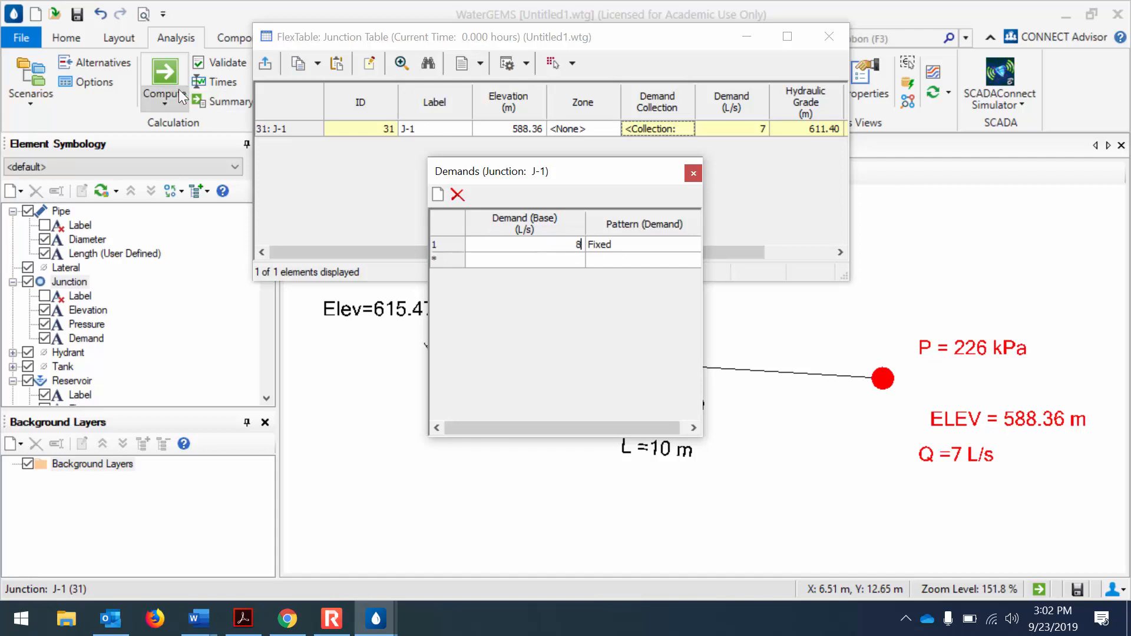
{"action": "left_click", "coordinate": [164, 77]}
{"action": "left_click", "coordinate": [164, 77]}
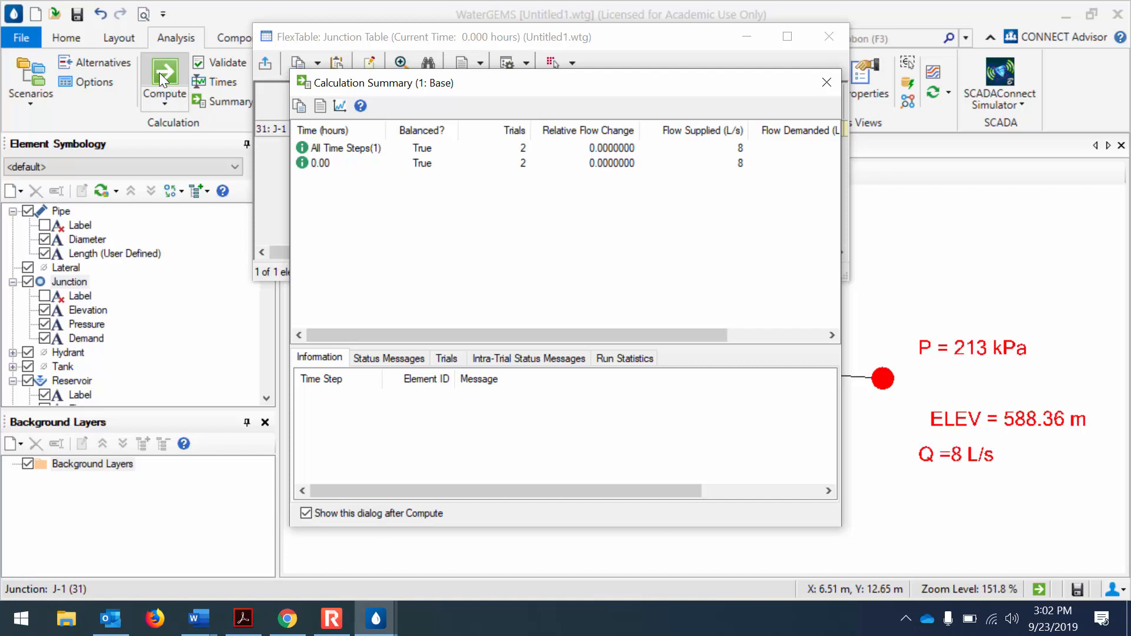
{"action": "left_click", "coordinate": [823, 88]}
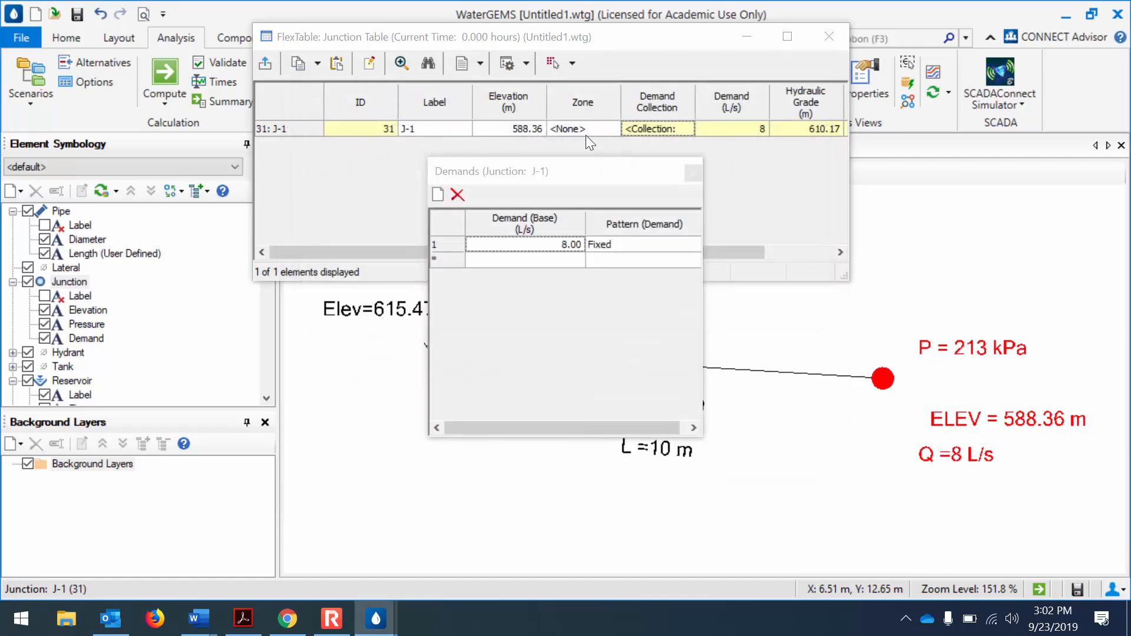
{"action": "left_click", "coordinate": [683, 172]}
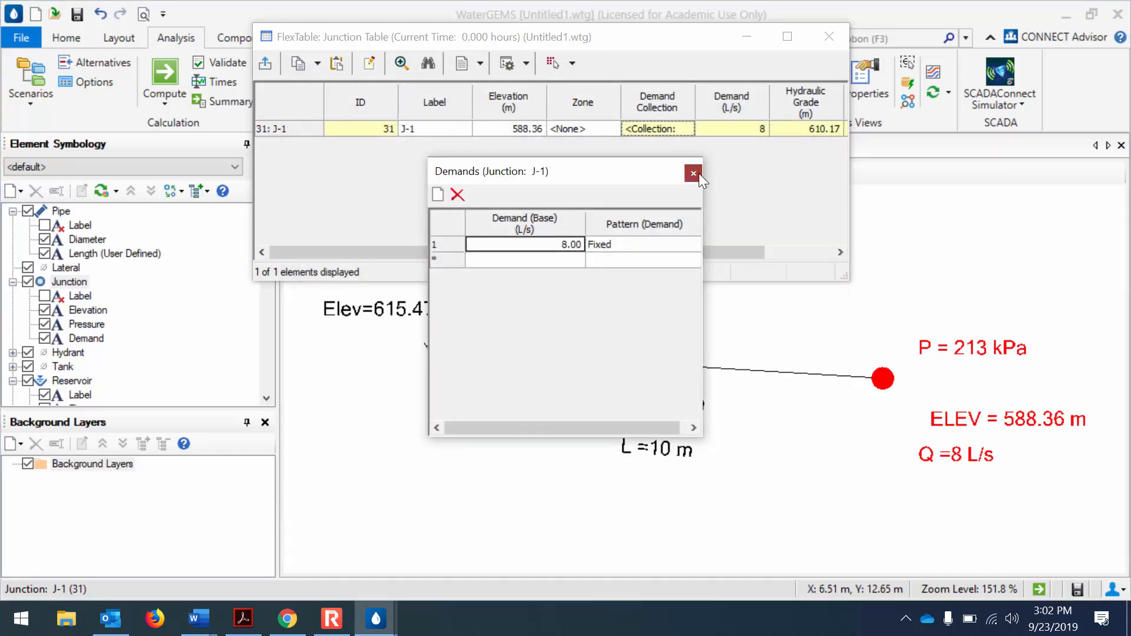
{"action": "left_click", "coordinate": [693, 174]}
{"action": "left_click", "coordinate": [826, 36]}
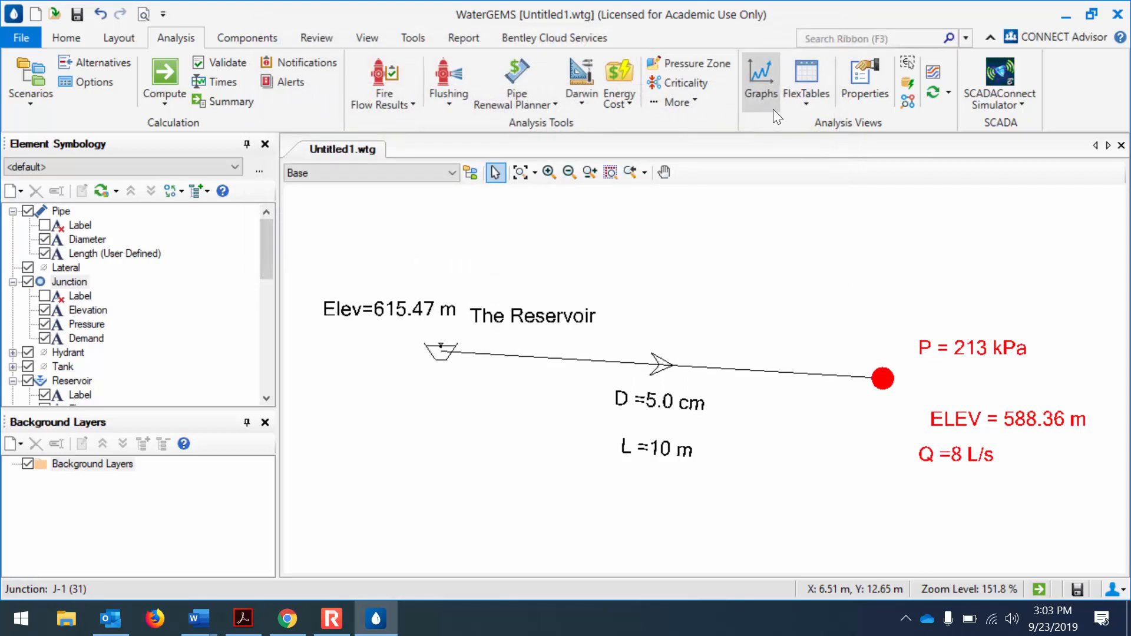
- Set pipe P-1's user-defined length to 500 m in the pipe FlexTable and recompute the Base scenario
{"action": "left_click", "coordinate": [814, 111]}
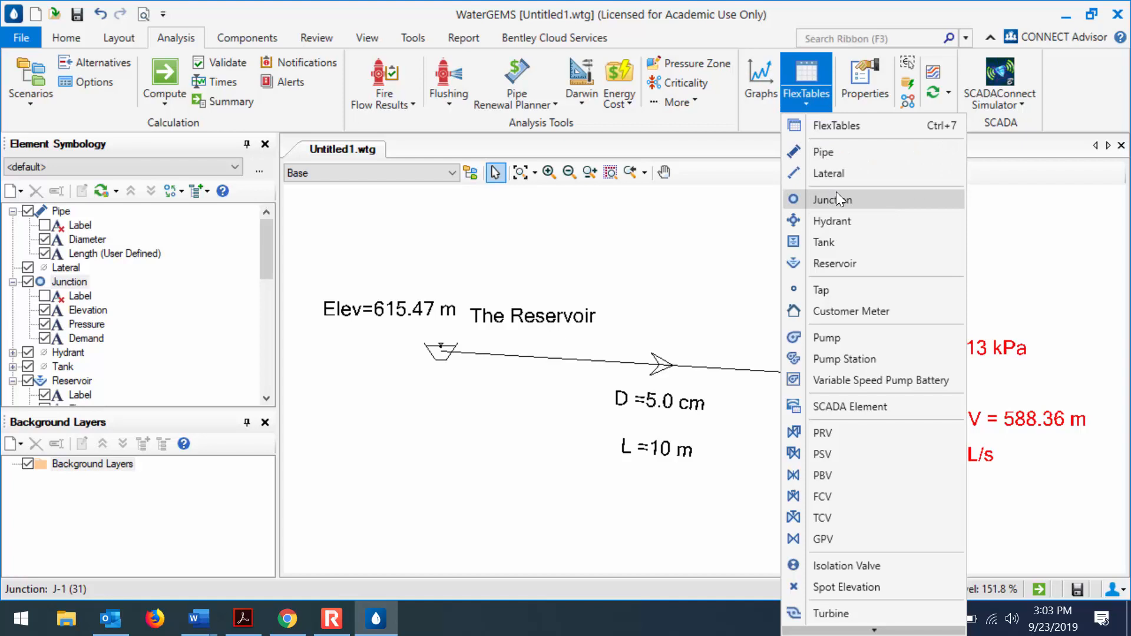
{"action": "left_click", "coordinate": [843, 145]}
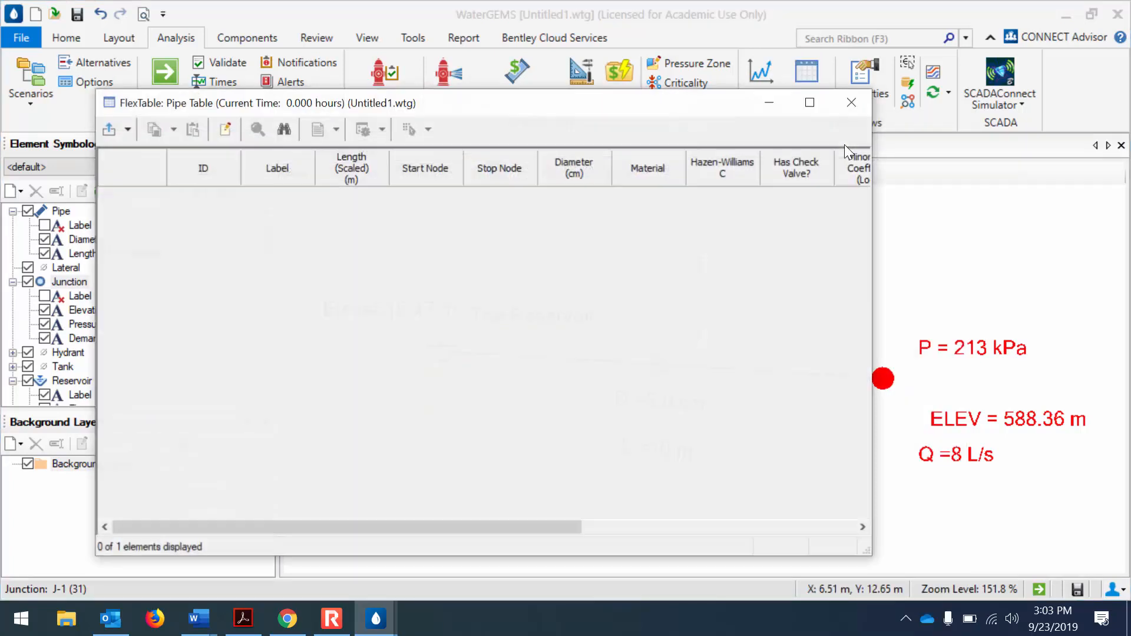
{"action": "left_click_drag", "start_coordinate": [577, 526], "coordinate": [897, 534]}
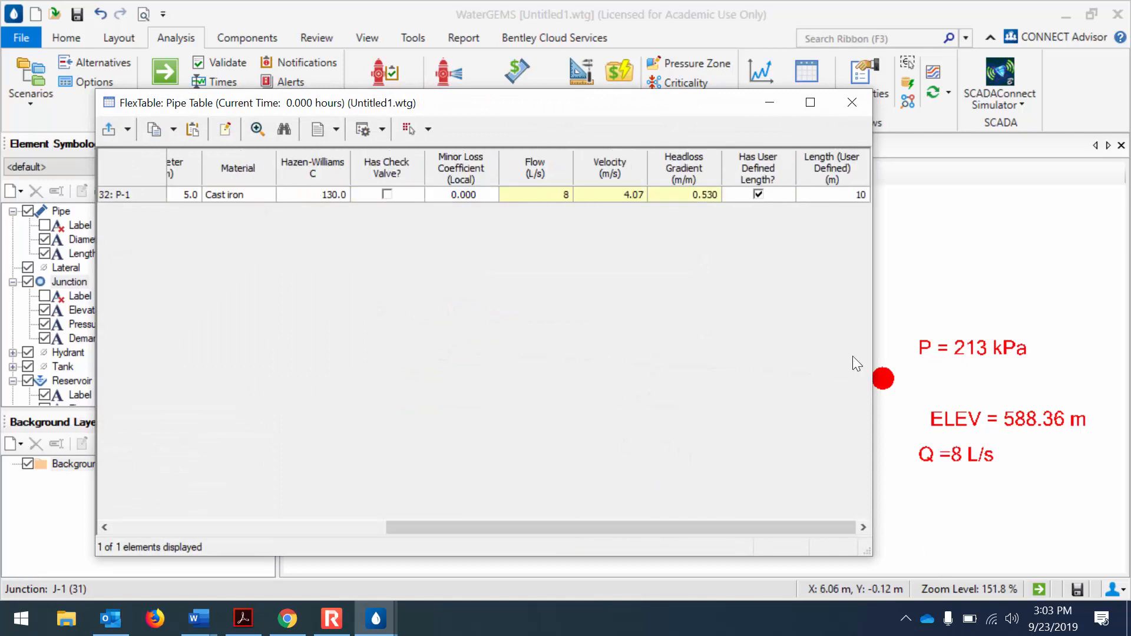
{"action": "left_click", "coordinate": [842, 192]}
{"action": "type", "text": "500"}
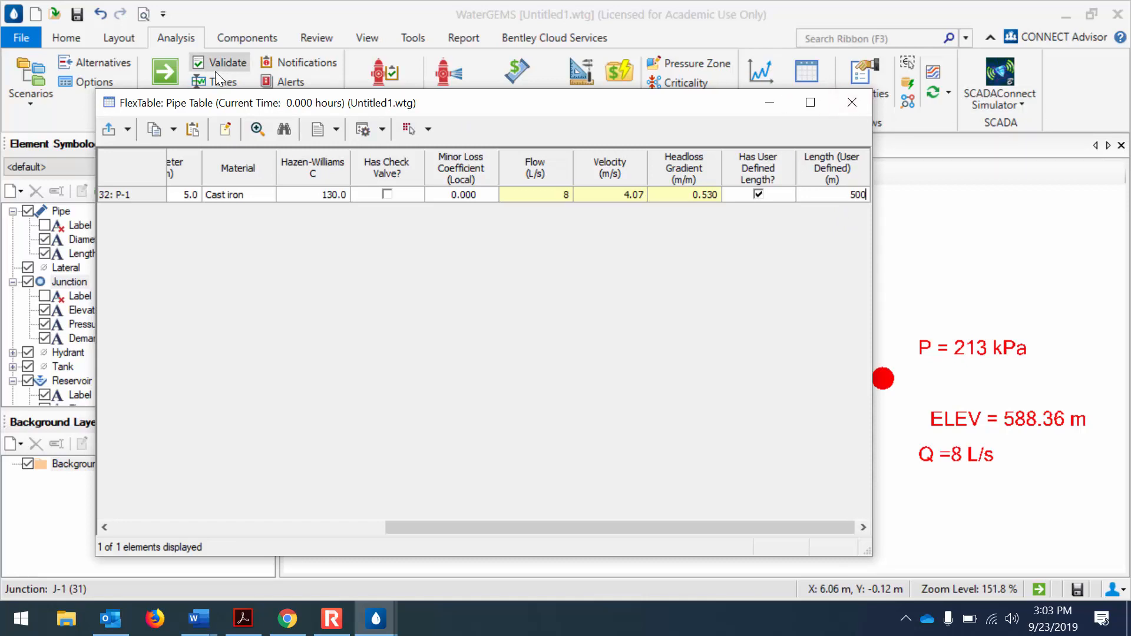
{"action": "left_click", "coordinate": [850, 101]}
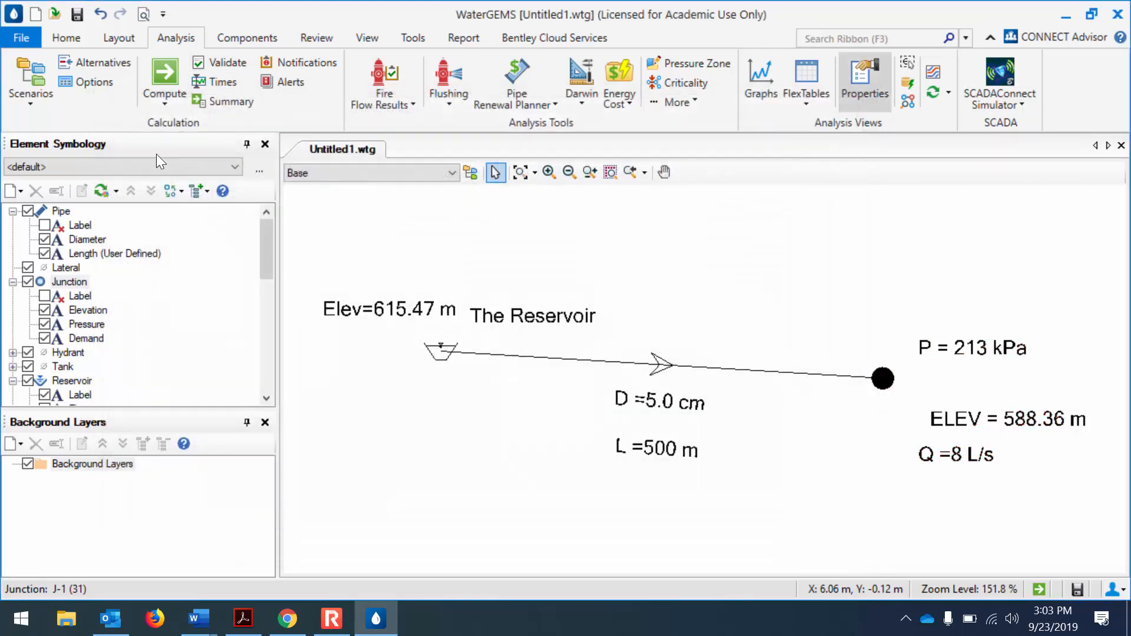
{"action": "left_click", "coordinate": [165, 65]}
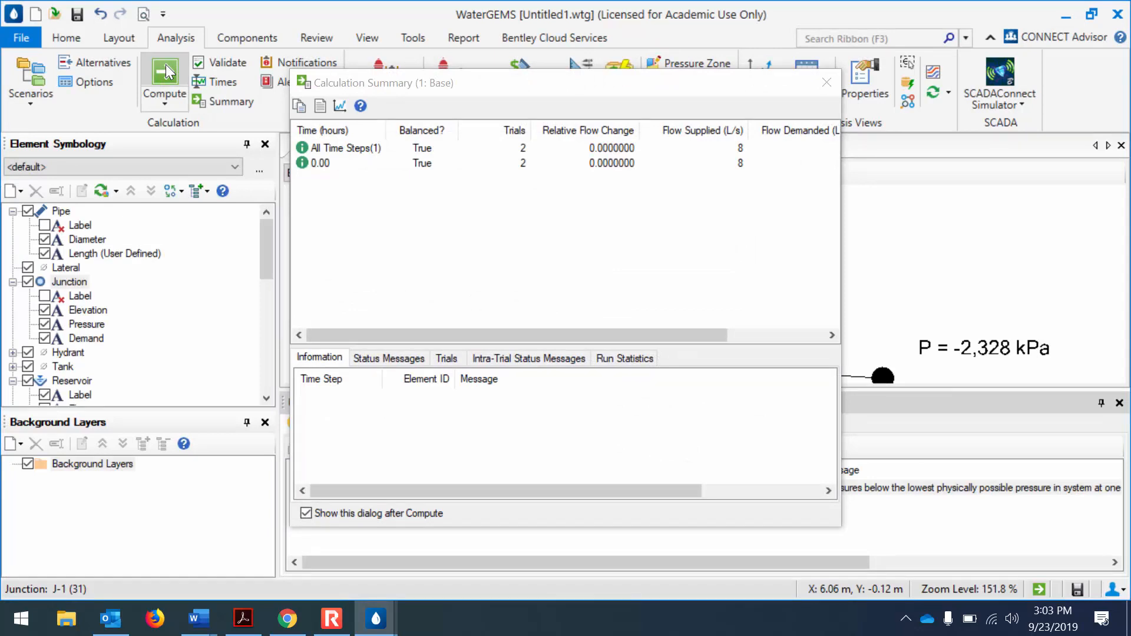
{"action": "left_click", "coordinate": [829, 72]}
- Set pipe P-1's diameter to 15 cm in the pipe FlexTable and recompute the Base scenario
{"action": "left_click", "coordinate": [788, 106]}
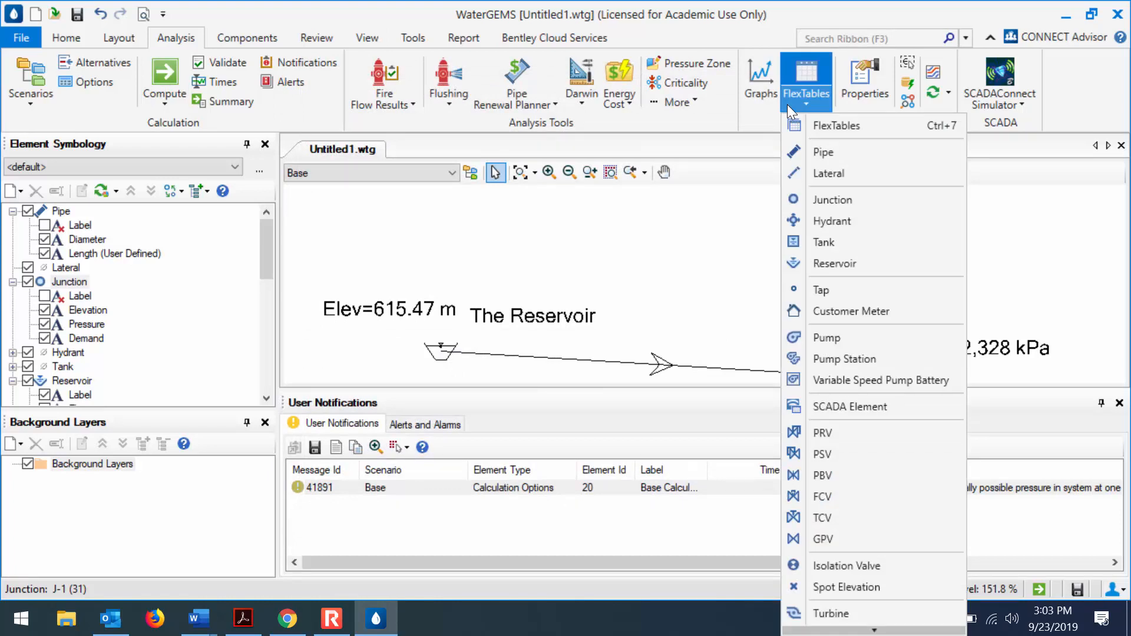
{"action": "left_click", "coordinate": [821, 151]}
{"action": "left_click", "coordinate": [593, 198]}
{"action": "left_click", "coordinate": [600, 197]}
{"action": "type", "text": "15"}
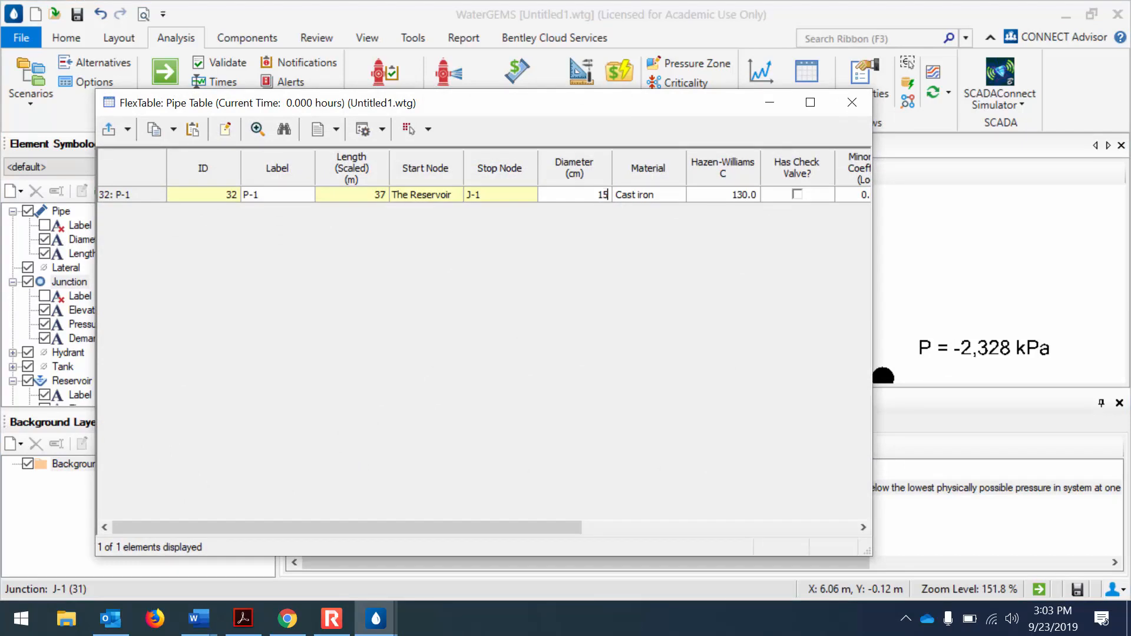
{"action": "double_click", "coordinate": [618, 89]}
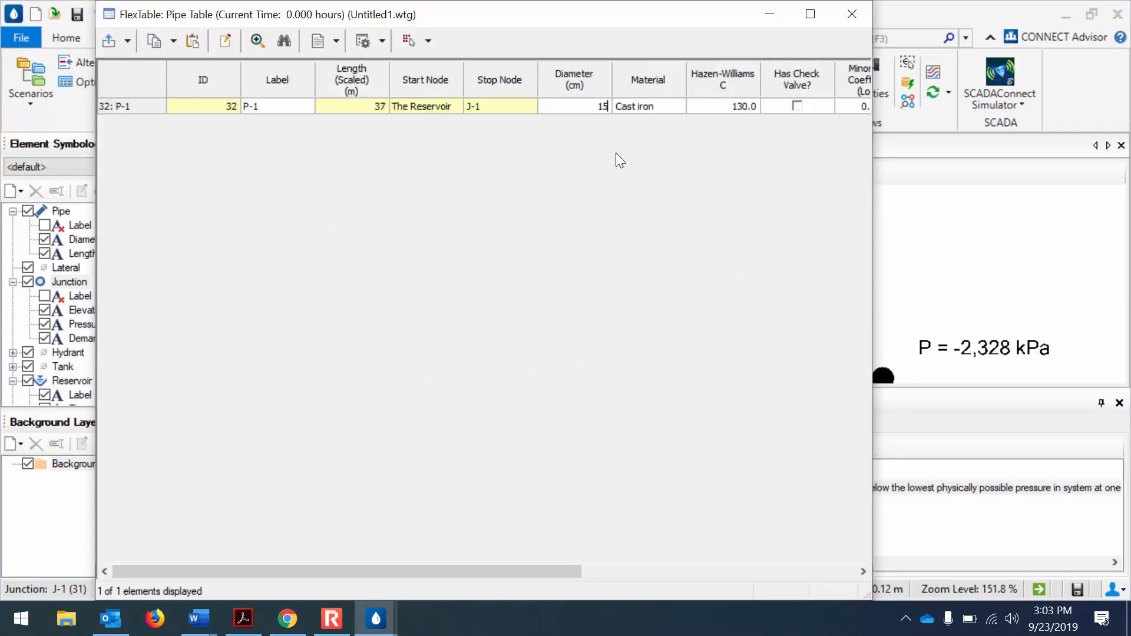
{"action": "left_click_drag", "start_coordinate": [669, 2], "coordinate": [556, 391]}
{"action": "left_click", "coordinate": [166, 73]}
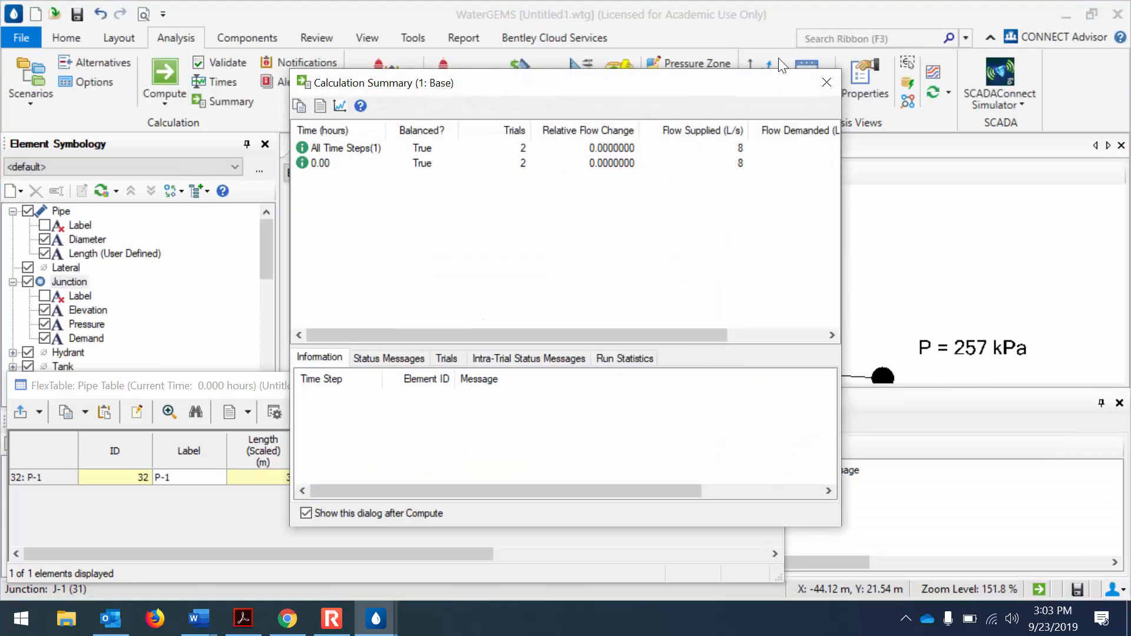
{"action": "left_click", "coordinate": [818, 79]}
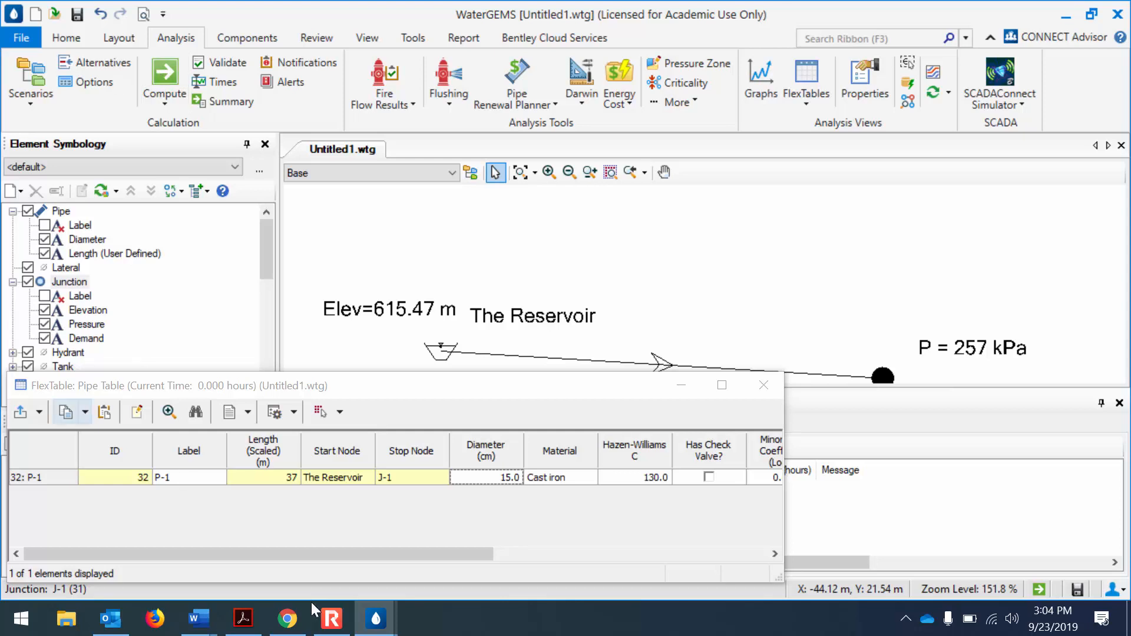
{"action": "left_click", "coordinate": [332, 618]}
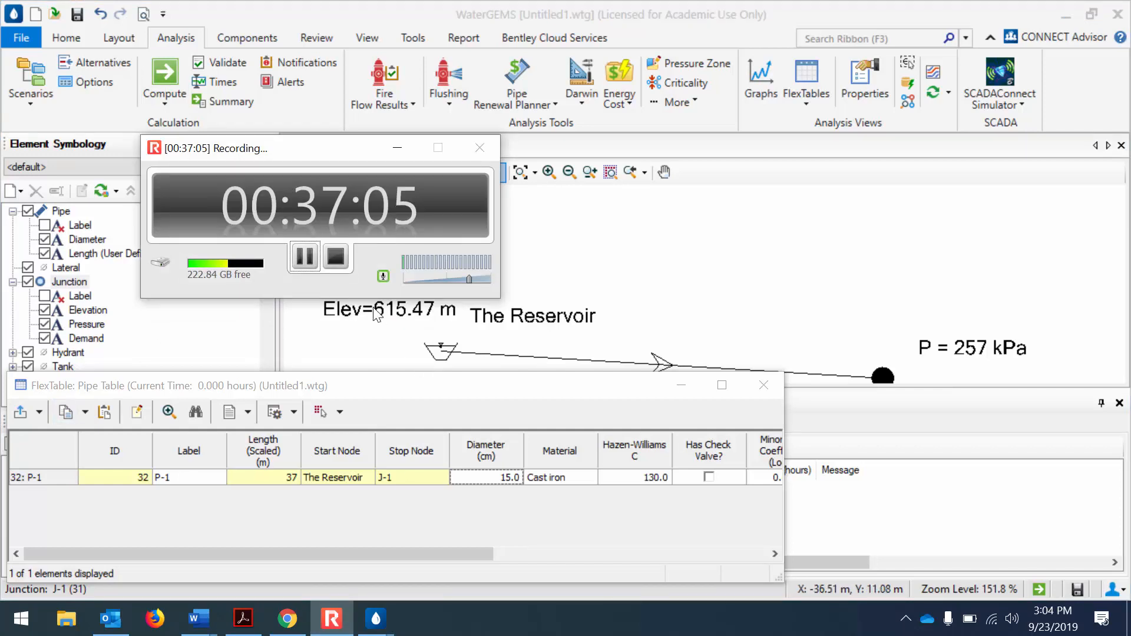